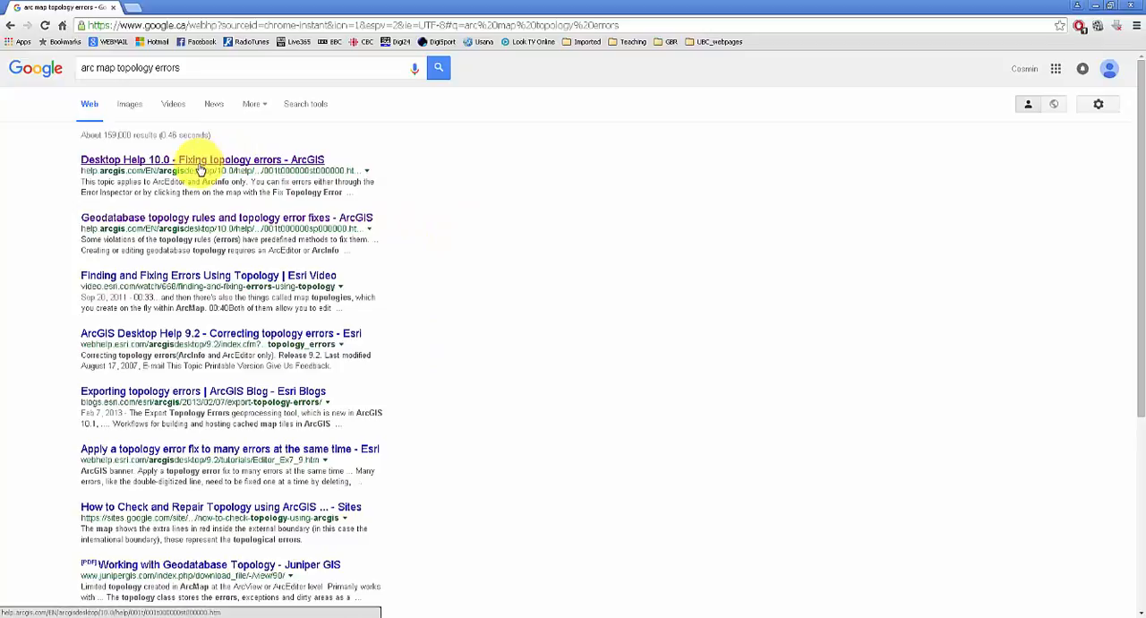
Open the ArcGIS help results on fixing topology errors and geodatabase topology rules in separate tabs, and view the topology rules page.
right_click(200, 170)
left_click(215, 174)
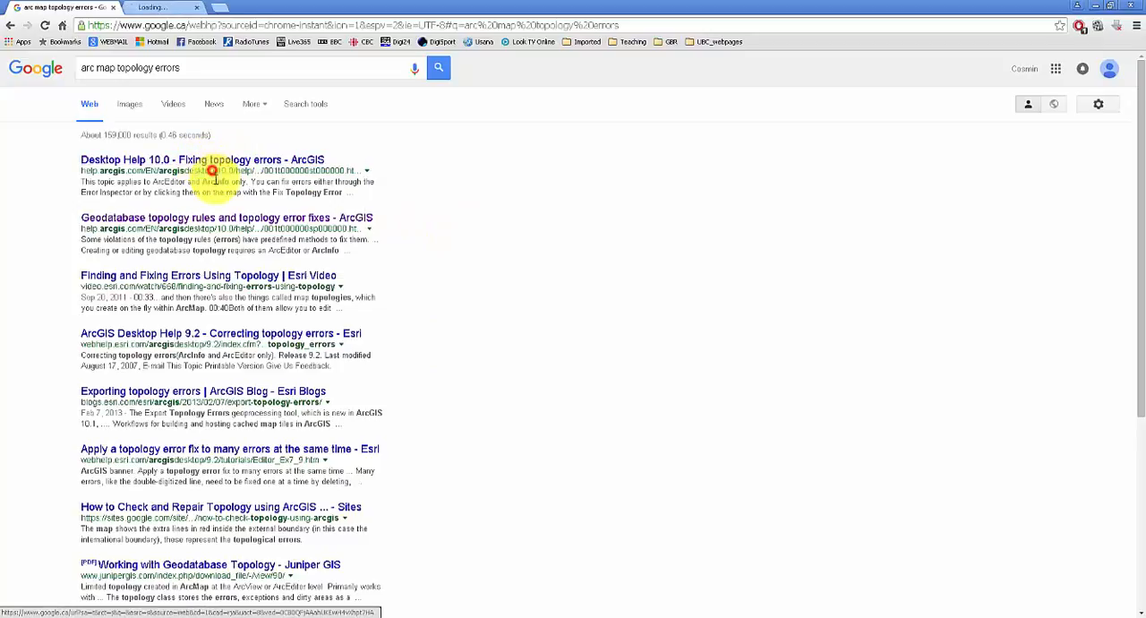
right_click(234, 223)
left_click(244, 230)
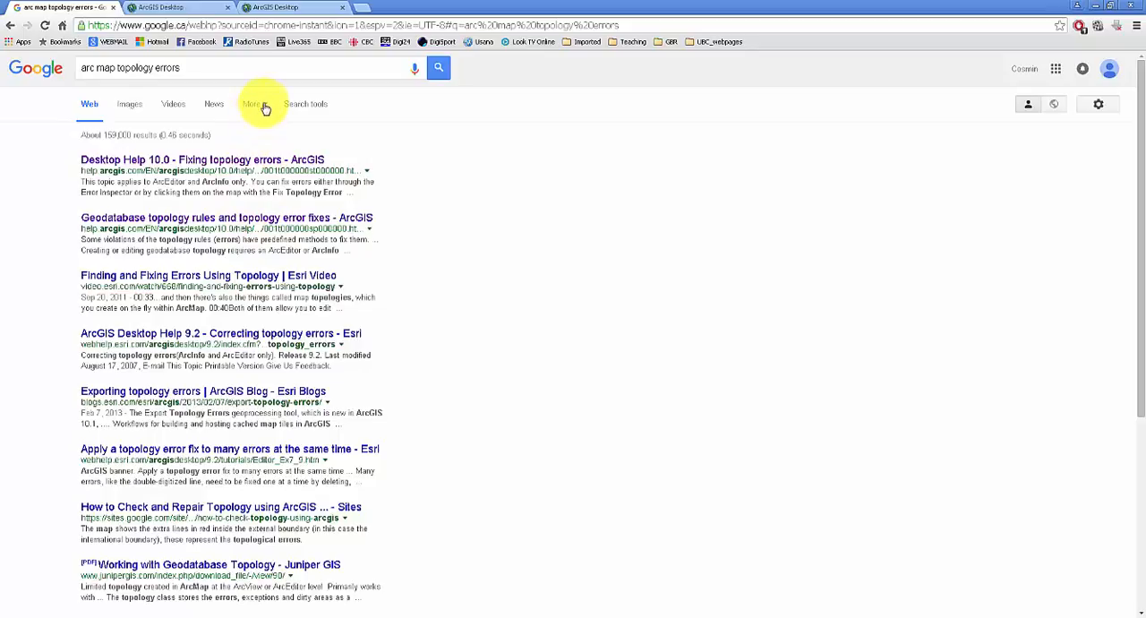
left_click(282, 7)
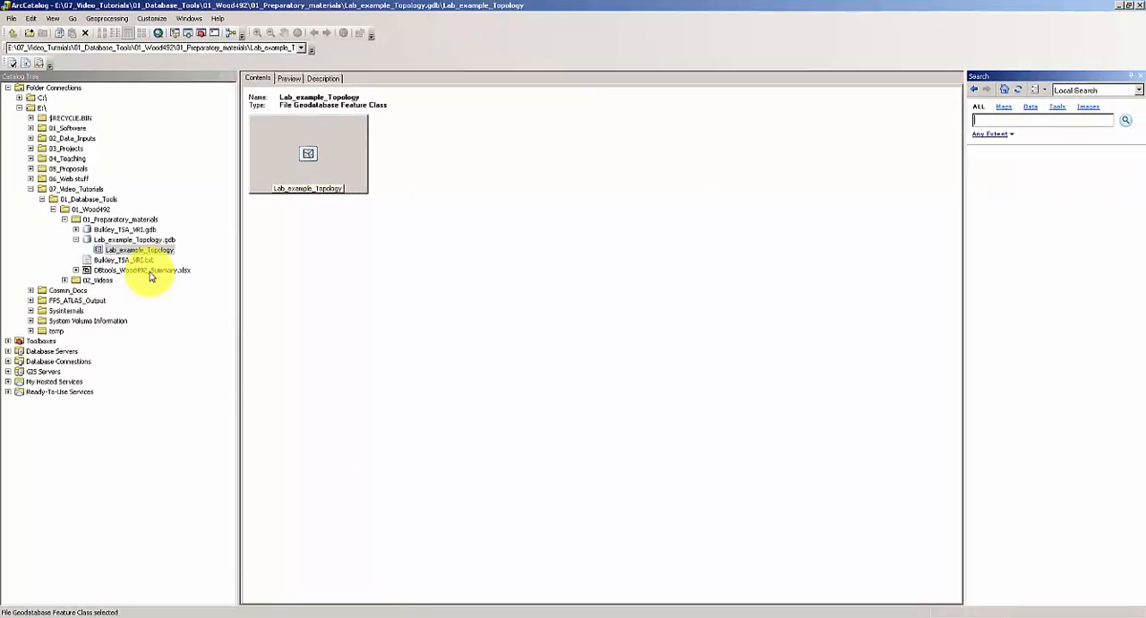
Switch to ArcCatalog, select the Lab_example_Topology feature class and search the local tools for "repair geometry".
left_click(151, 252)
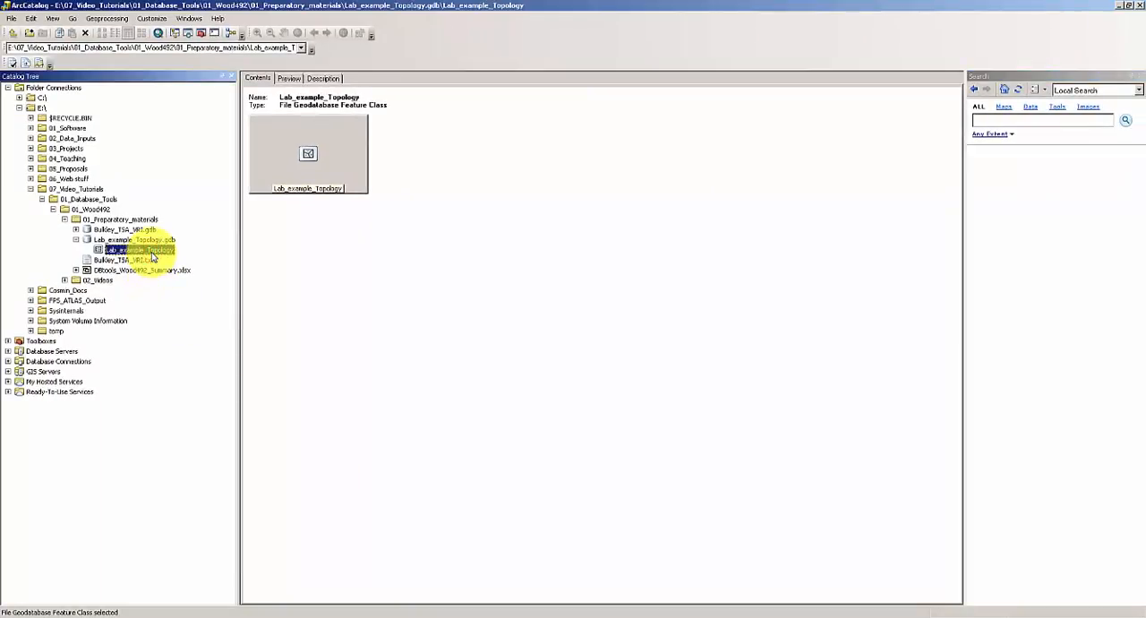
left_click(985, 121)
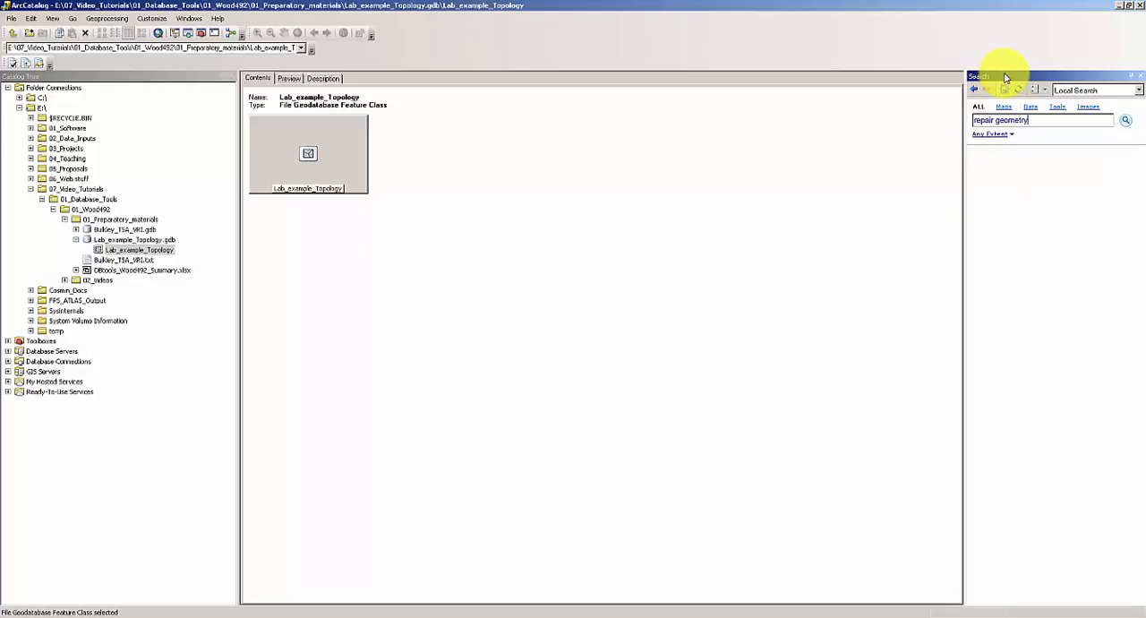
left_click(188, 19)
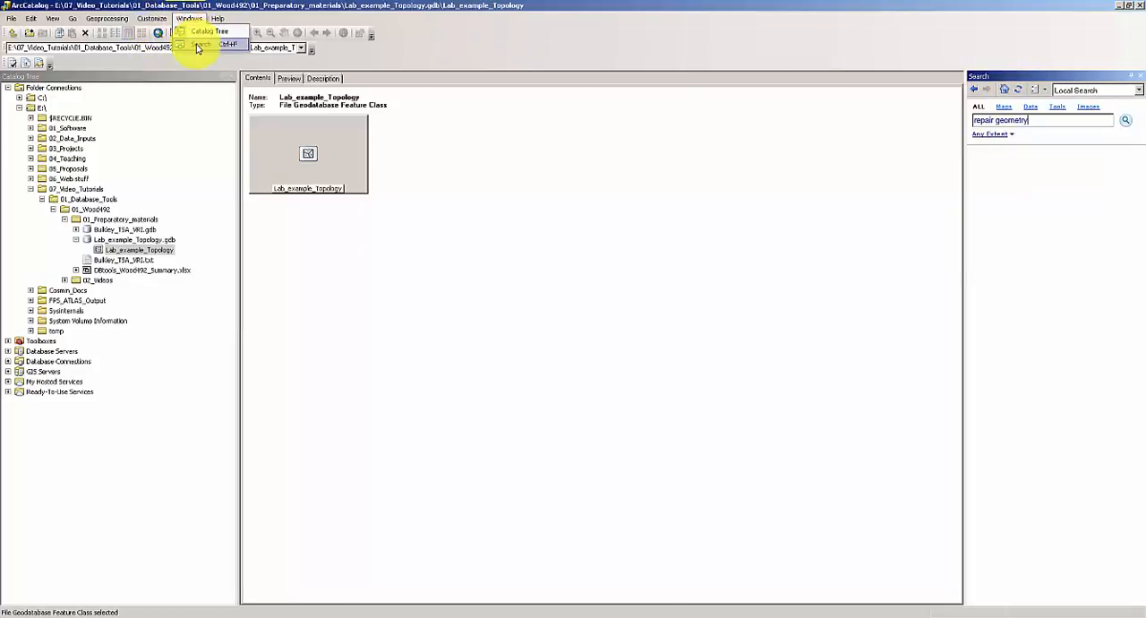
left_click(199, 47)
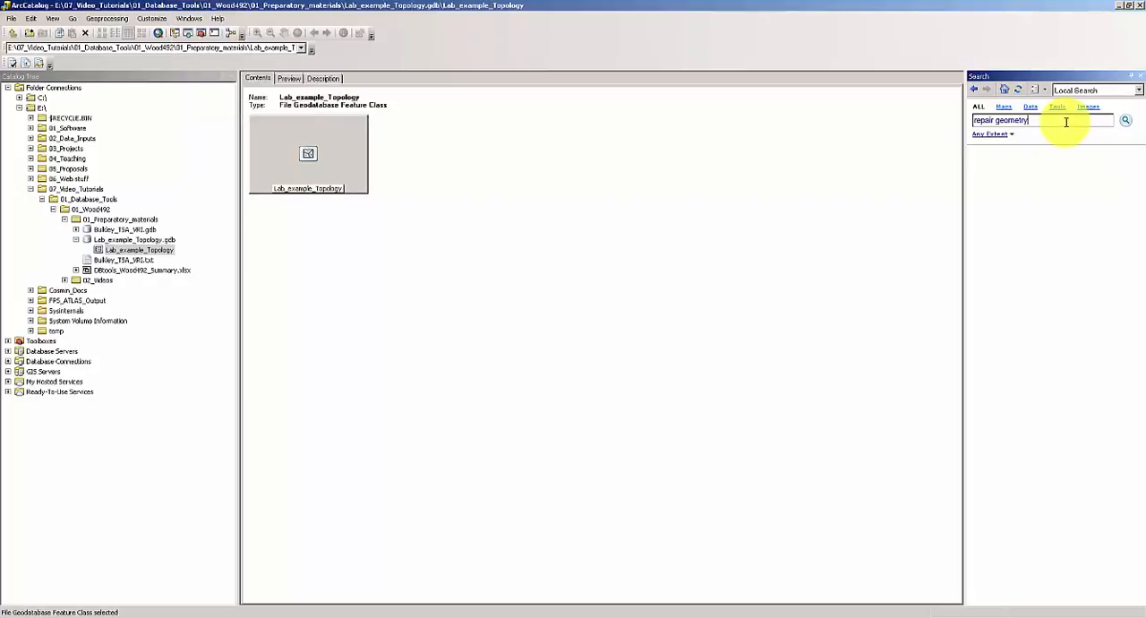
left_click(1129, 123)
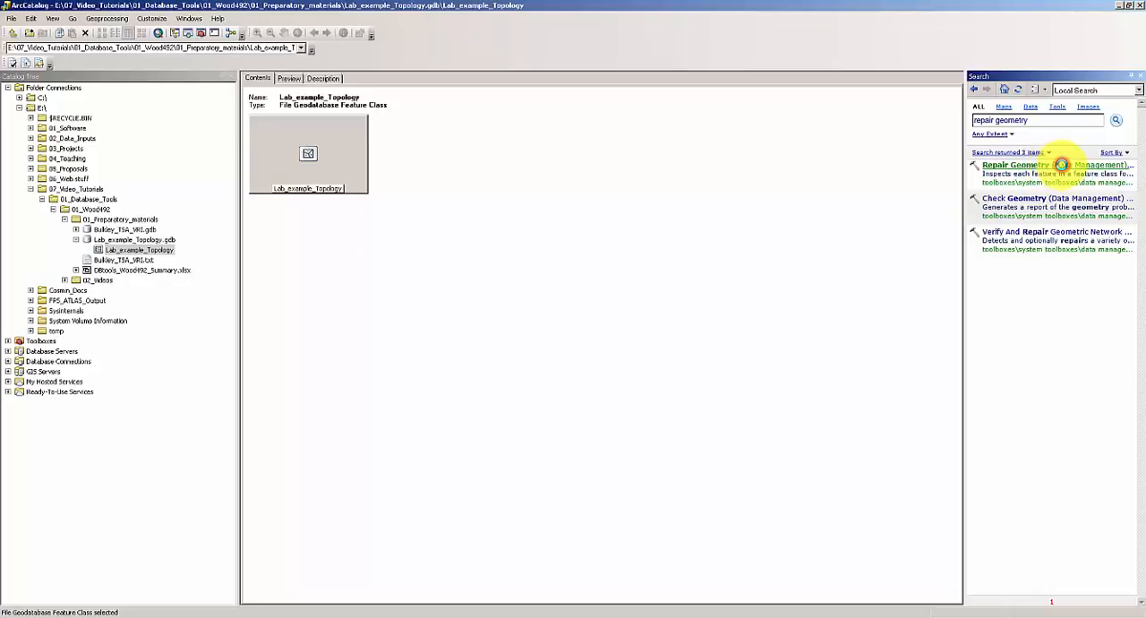
Run Repair Geometry on the Lab_example_Topology feature class with deletion of null-geometry features enabled.
left_click(1061, 164)
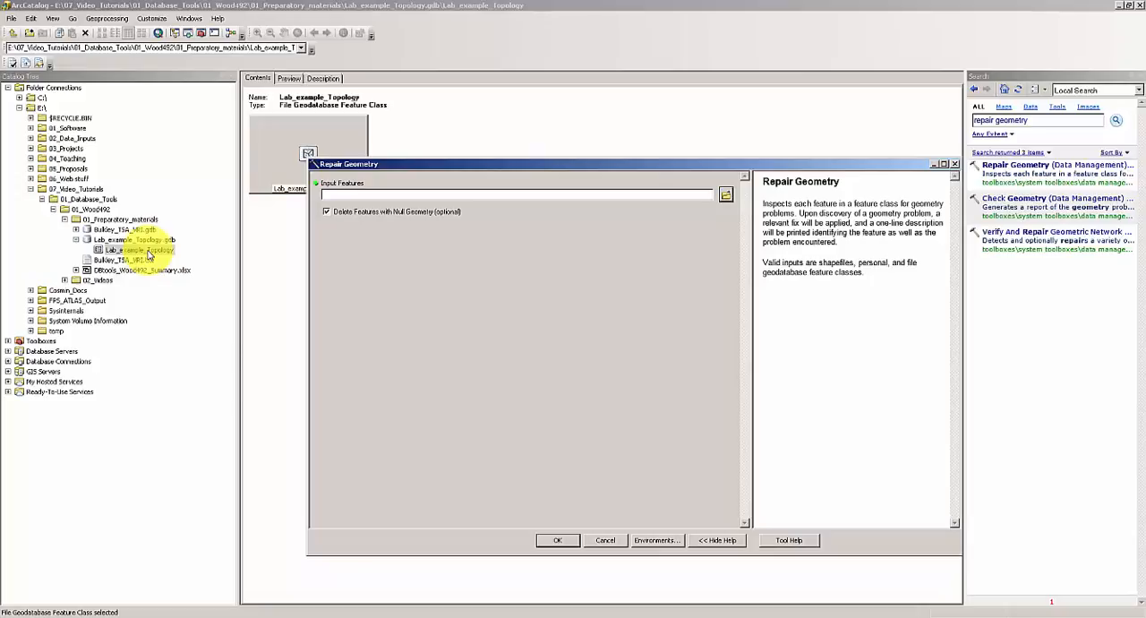
left_click_drag(148, 253, 379, 197)
left_click(564, 541)
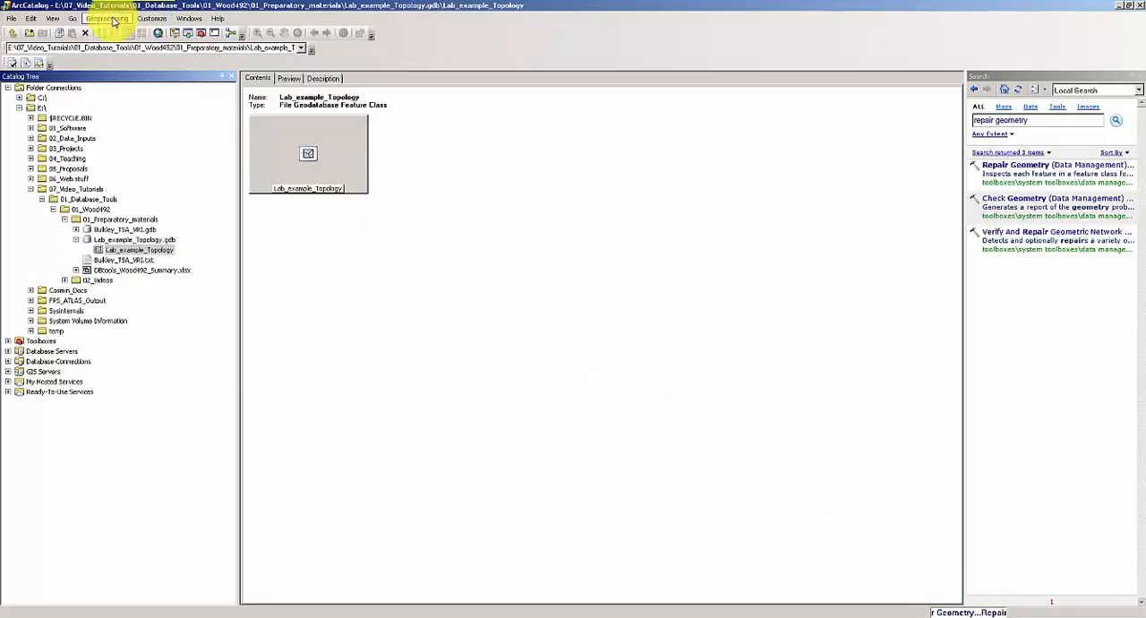
Examine the Repair Geometry messages in the current session's geoprocessing results, widening the results list for readability.
left_click(107, 19)
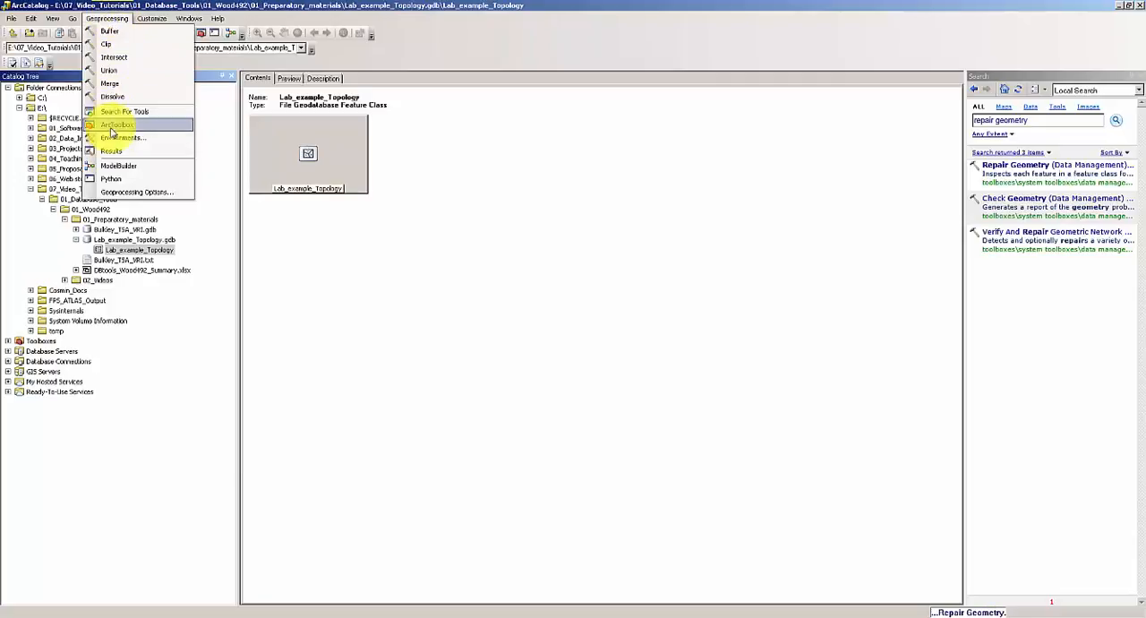
left_click(113, 151)
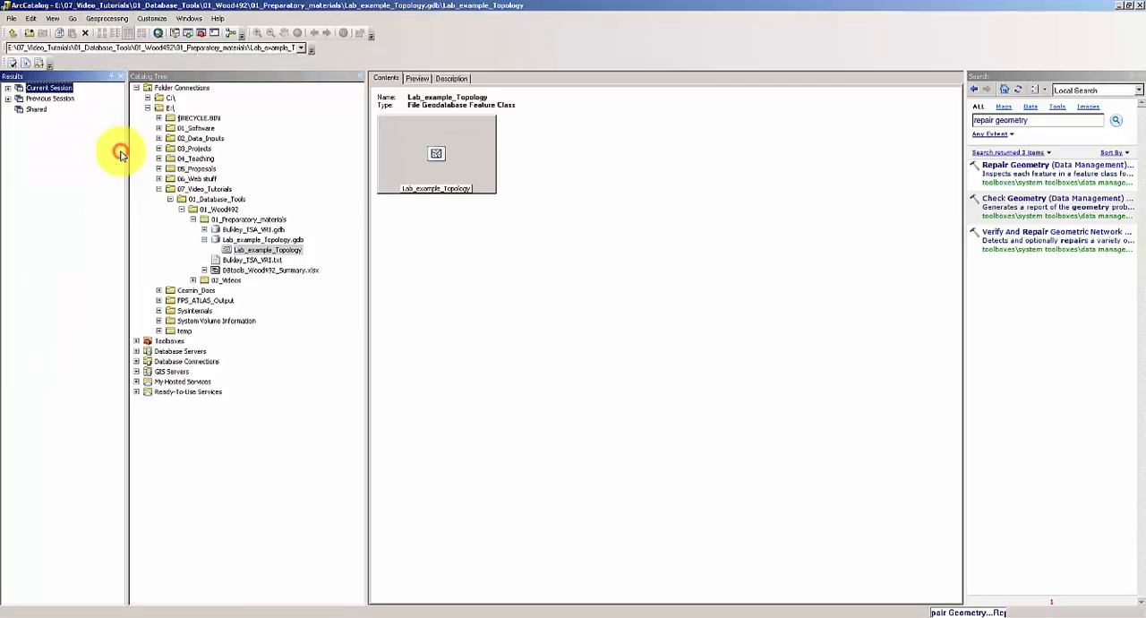
left_click(8, 89)
left_click(19, 100)
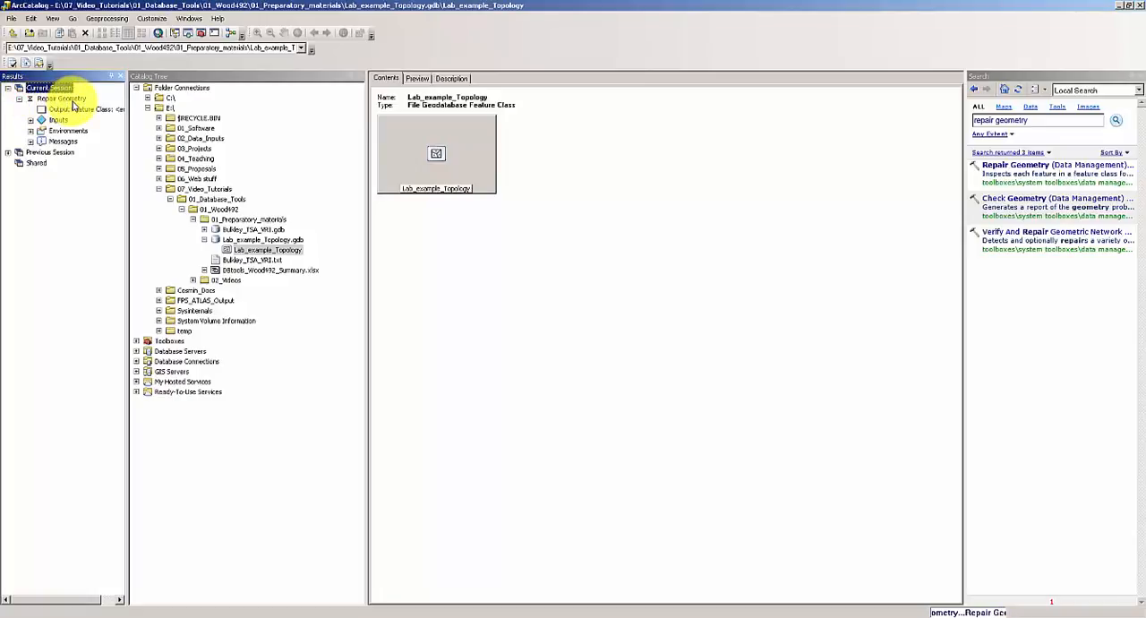
left_click(30, 142)
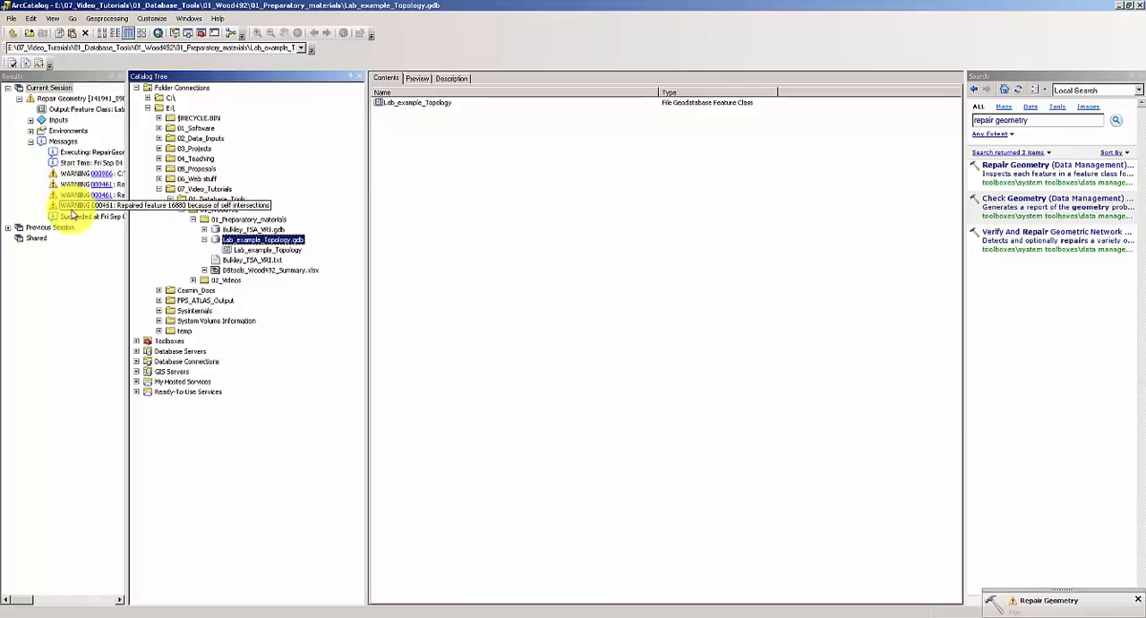
left_click_drag(128, 200, 297, 202)
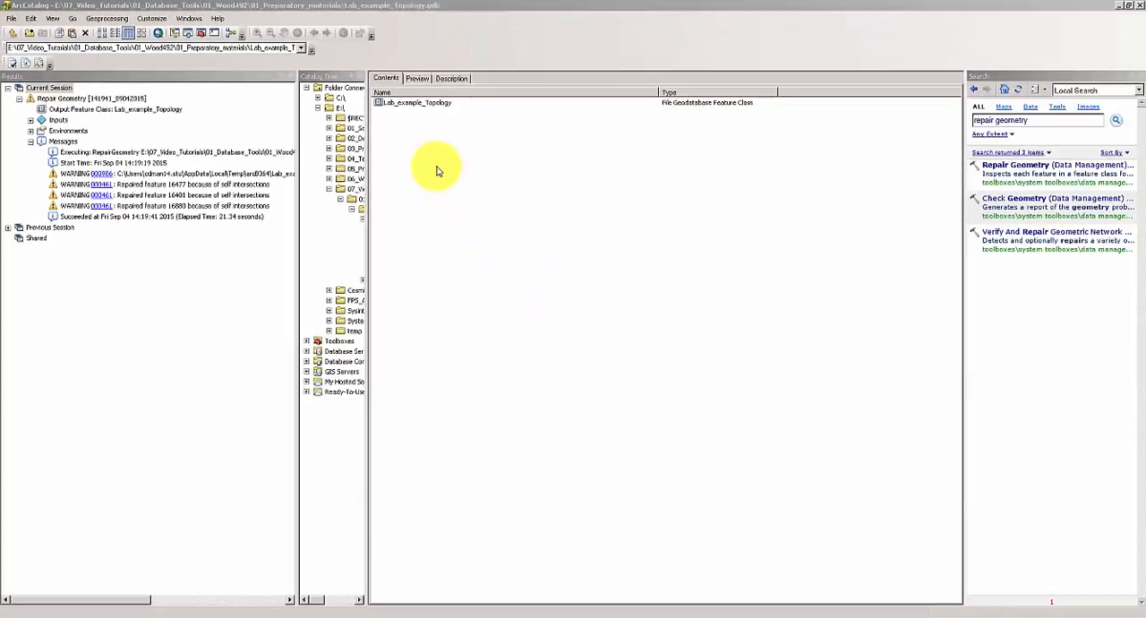
Launch ArcMap 10.3 from the ArcGIS program group and start with a blank untitled map.
left_click(574, 7)
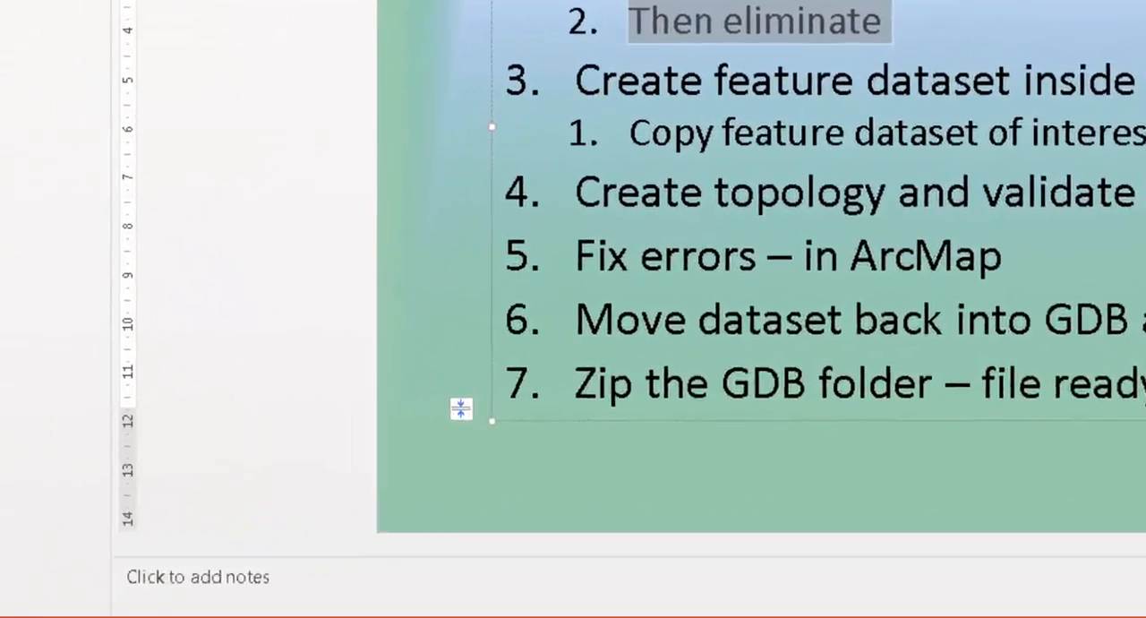
left_click(41, 615)
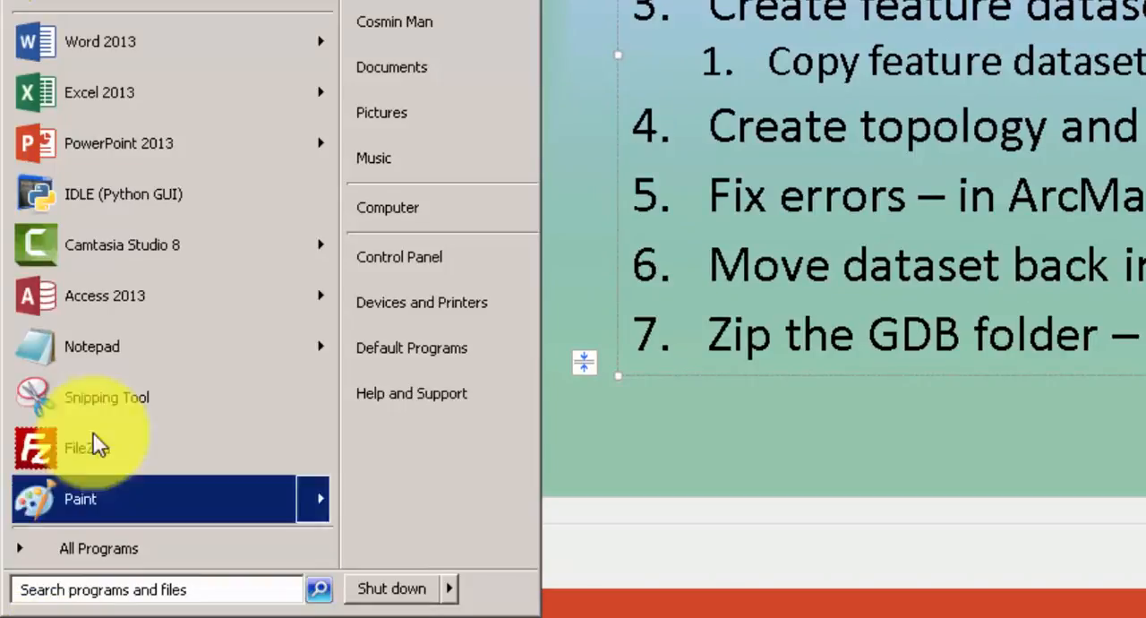
left_click(189, 548)
left_click(67, 367)
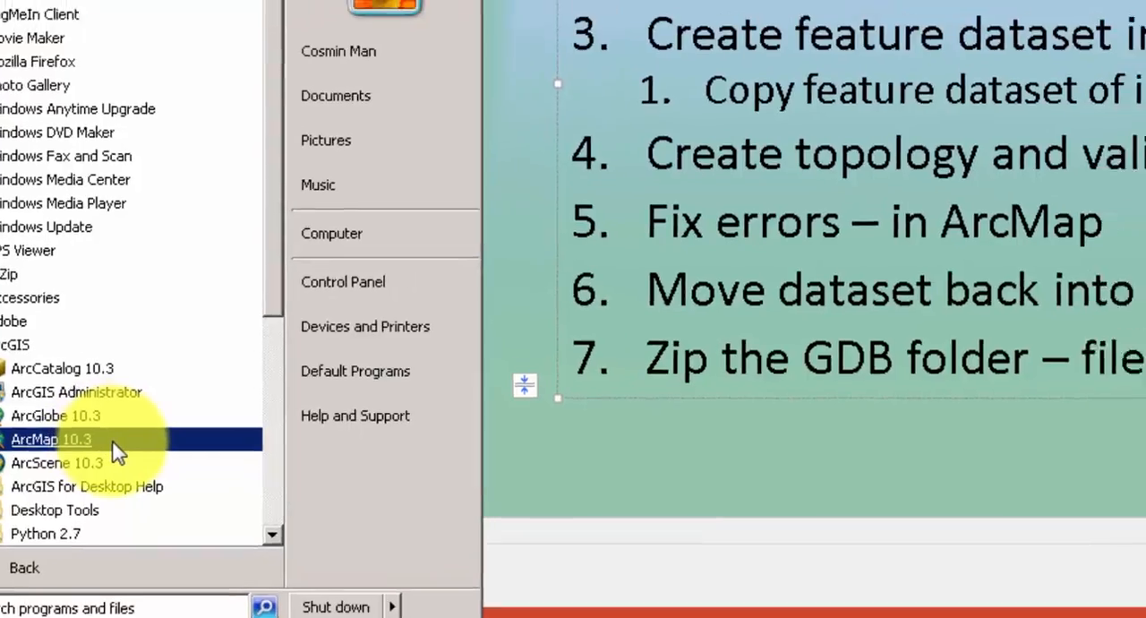
left_click(102, 418)
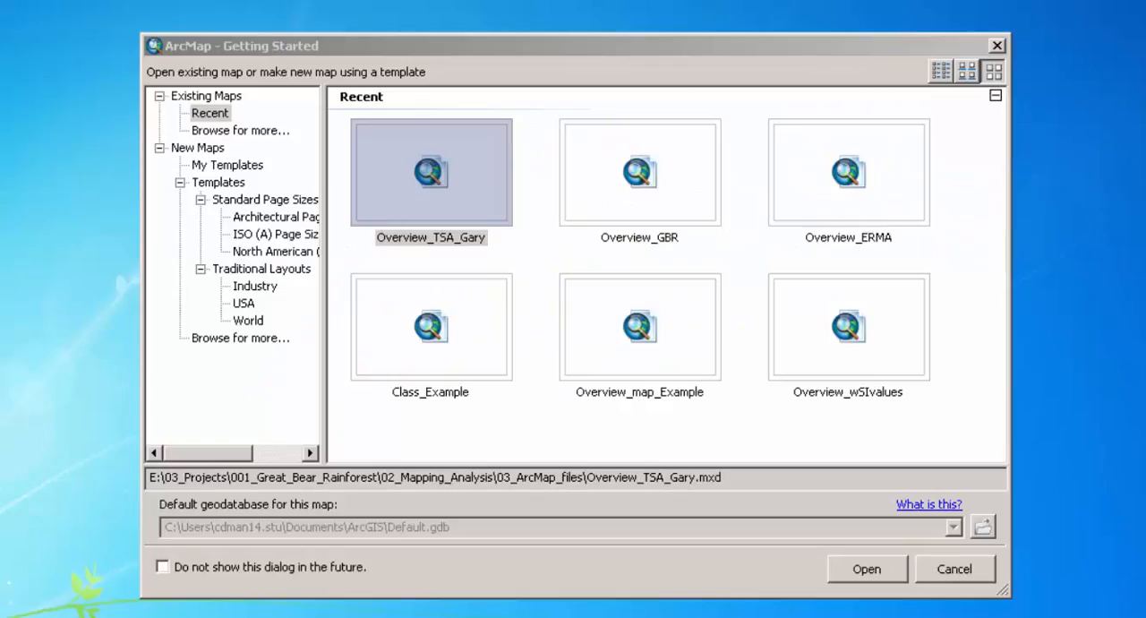
left_click(393, 49)
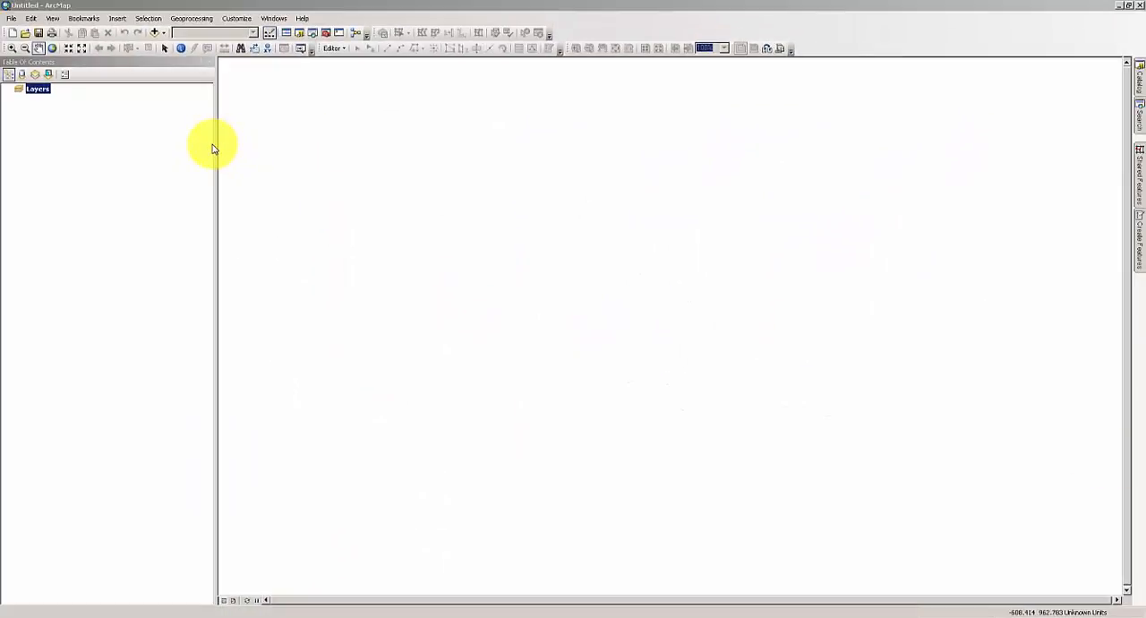
Narrow the table of contents and add the Lab_example_Topology feature class from Lab_example_Topology.gdb in the catalog to the map.
left_click_drag(215, 144, 137, 133)
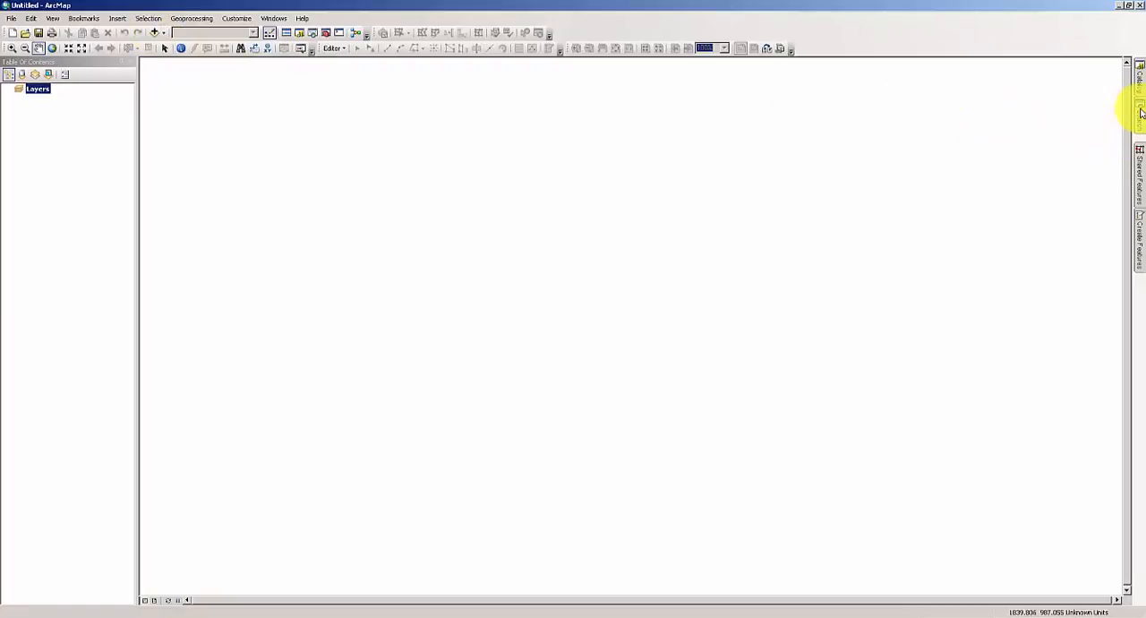
left_click(1141, 105)
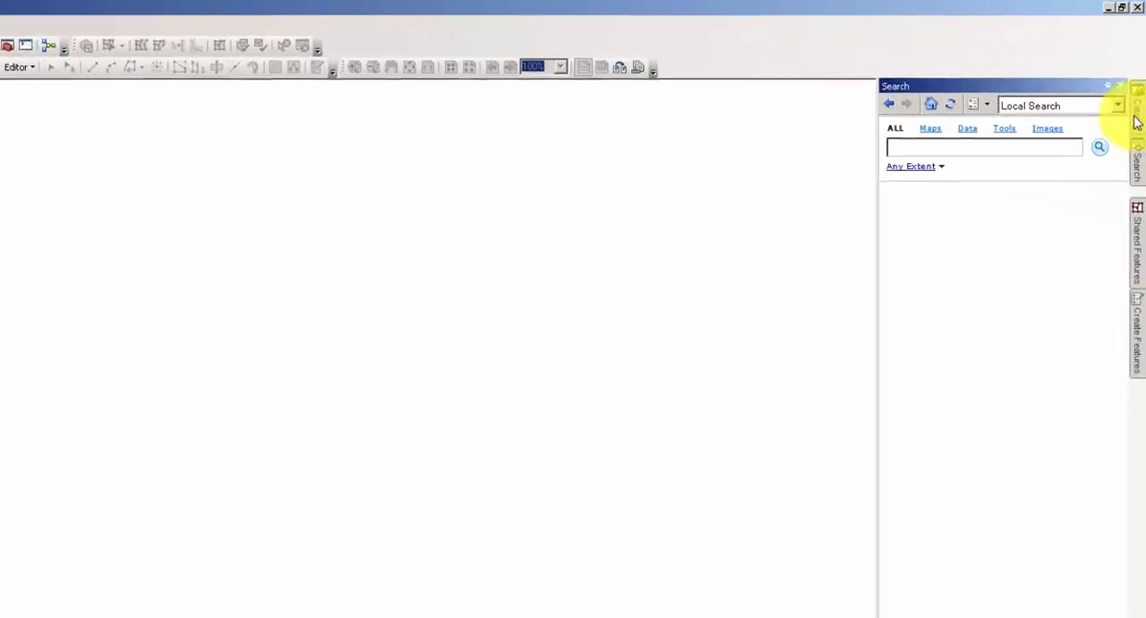
left_click(1136, 170)
double_click(806, 249)
left_click(771, 289)
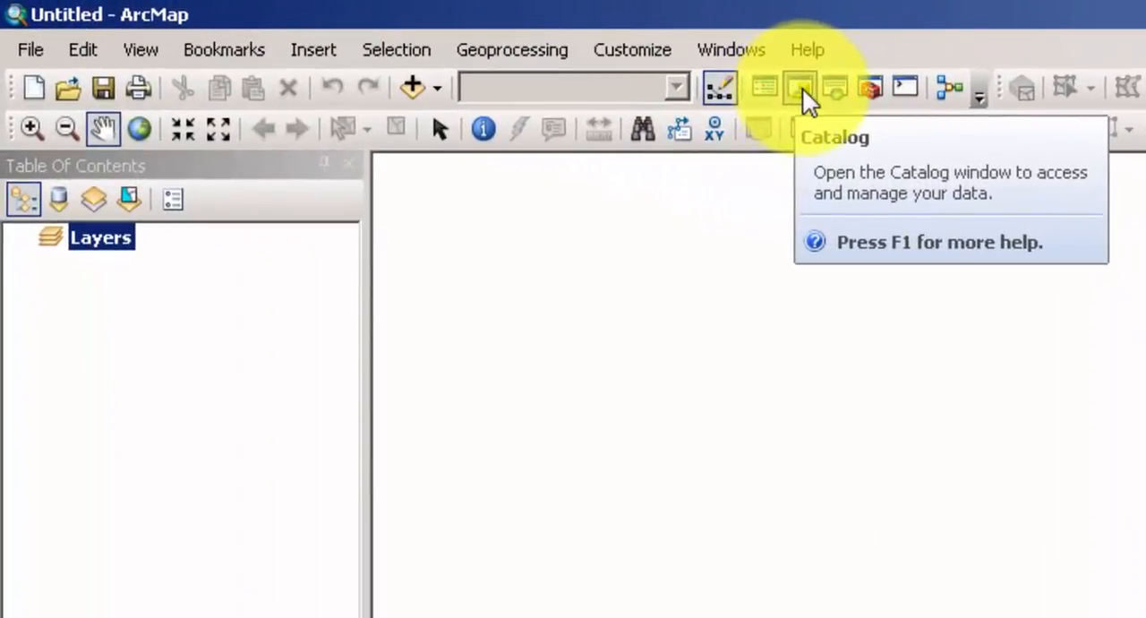
left_click(802, 88)
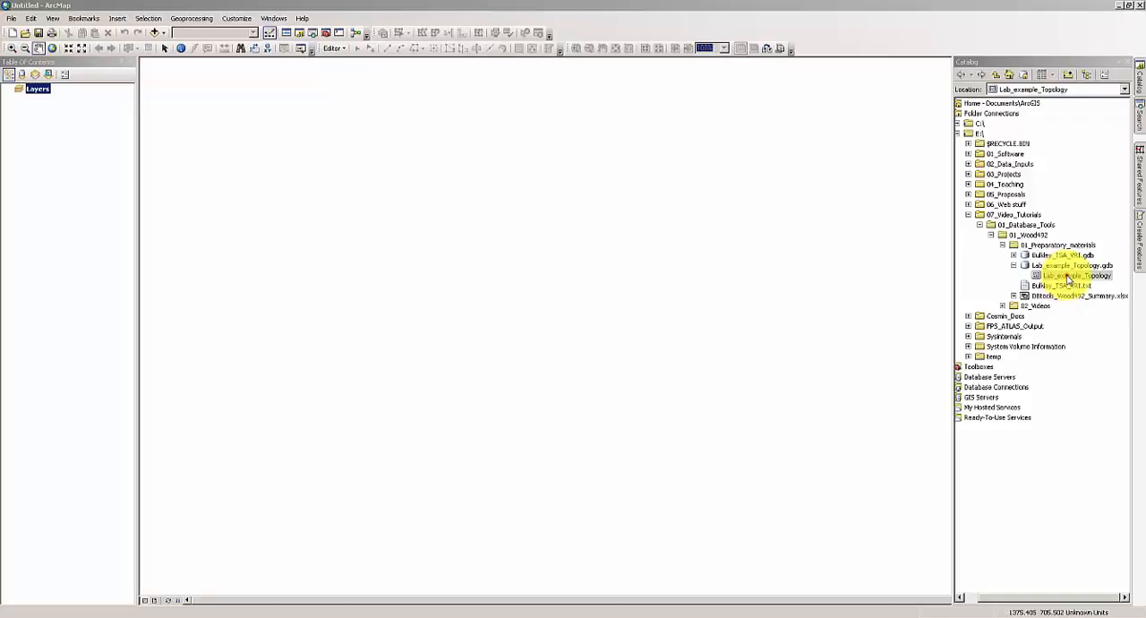
mouse_move(1068, 280)
left_mouse_down()
mouse_move(85, 148)
mouse_move(50, 128)
left_mouse_up()
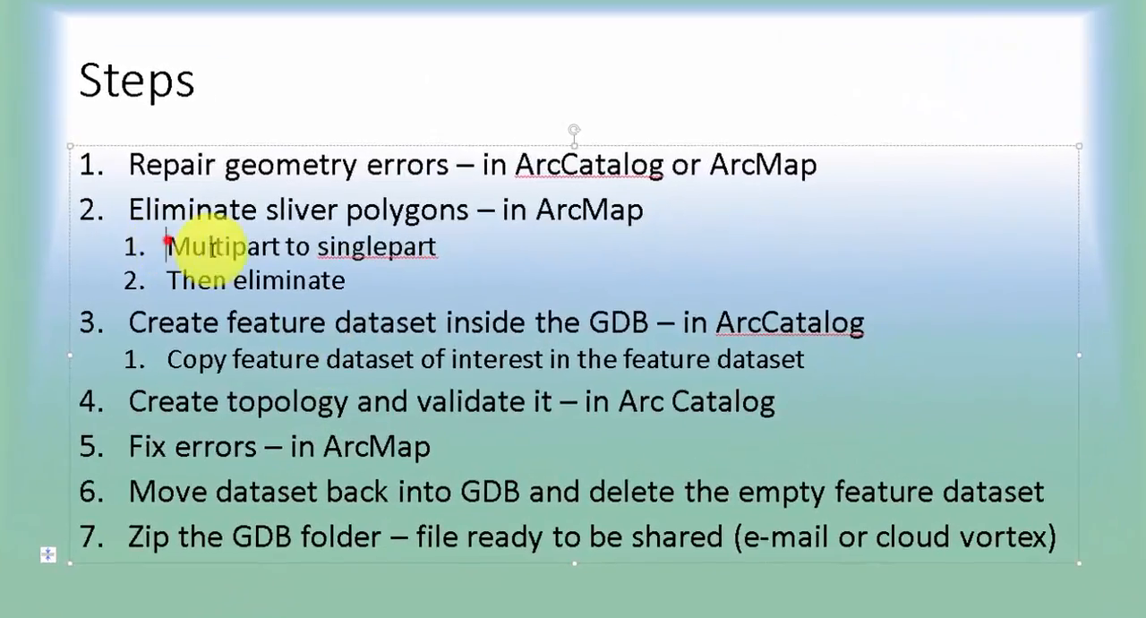
Search for "multipart to singlepart" and open the Multipart To Singlepart data management tool.
left_click_drag(213, 247, 434, 250)
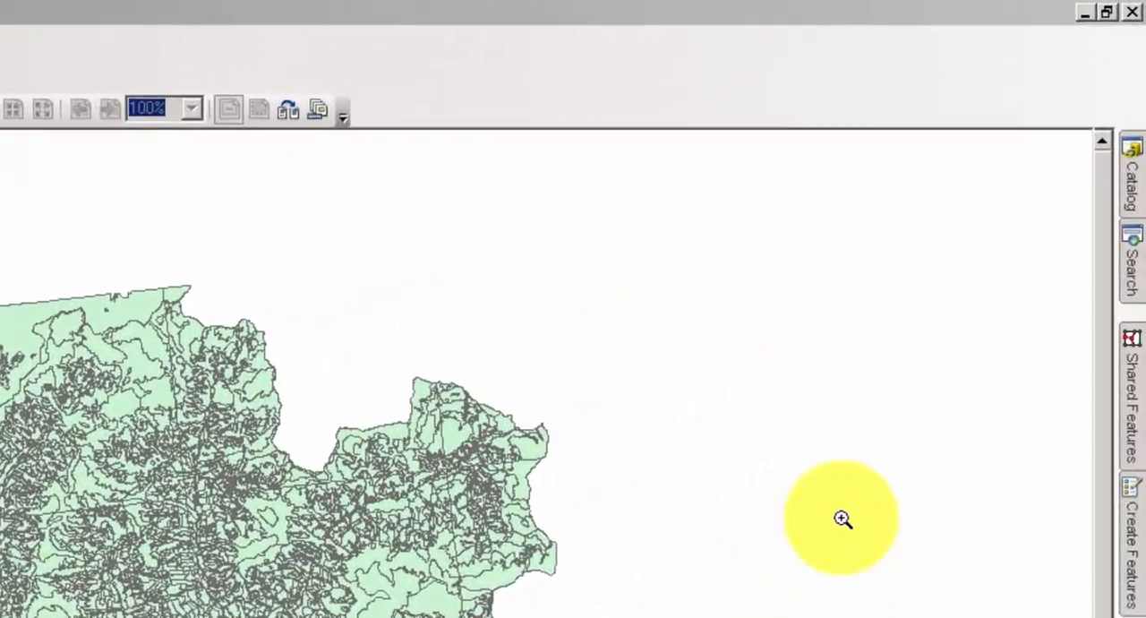
left_click(1141, 124)
left_click(845, 273)
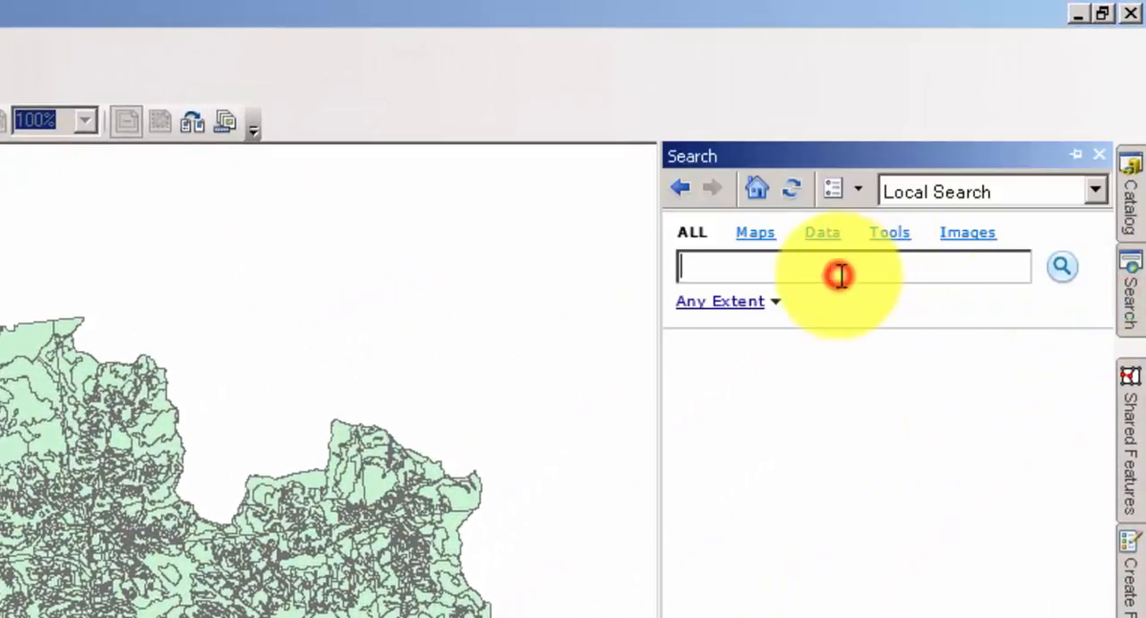
type("multipart to singlepart")
left_click(1043, 269)
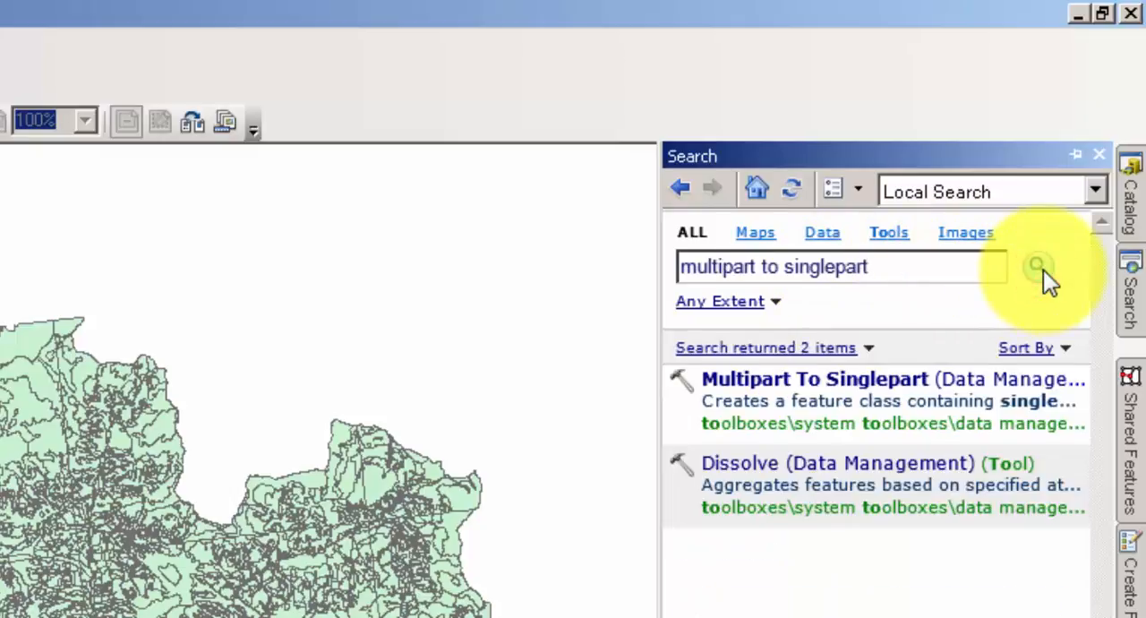
left_click(889, 389)
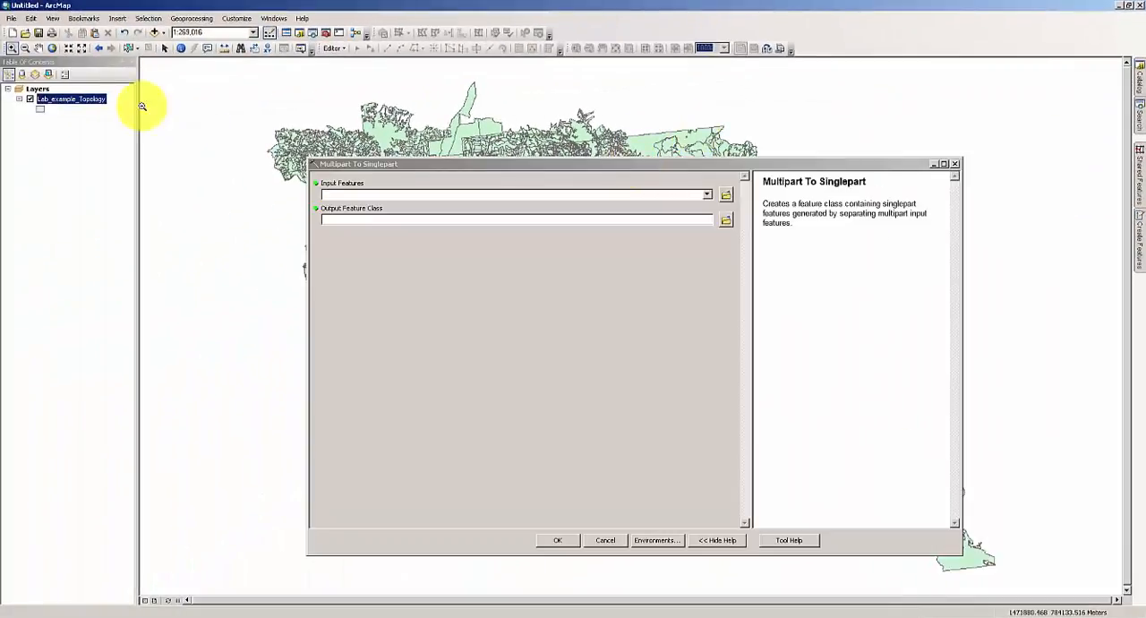
Convert Lab_example_Topology to singlepart features, saving the output as Lab_example_Topology_single in Lab_example_Topology.gdb, and run the tool.
left_click_drag(79, 98, 368, 194)
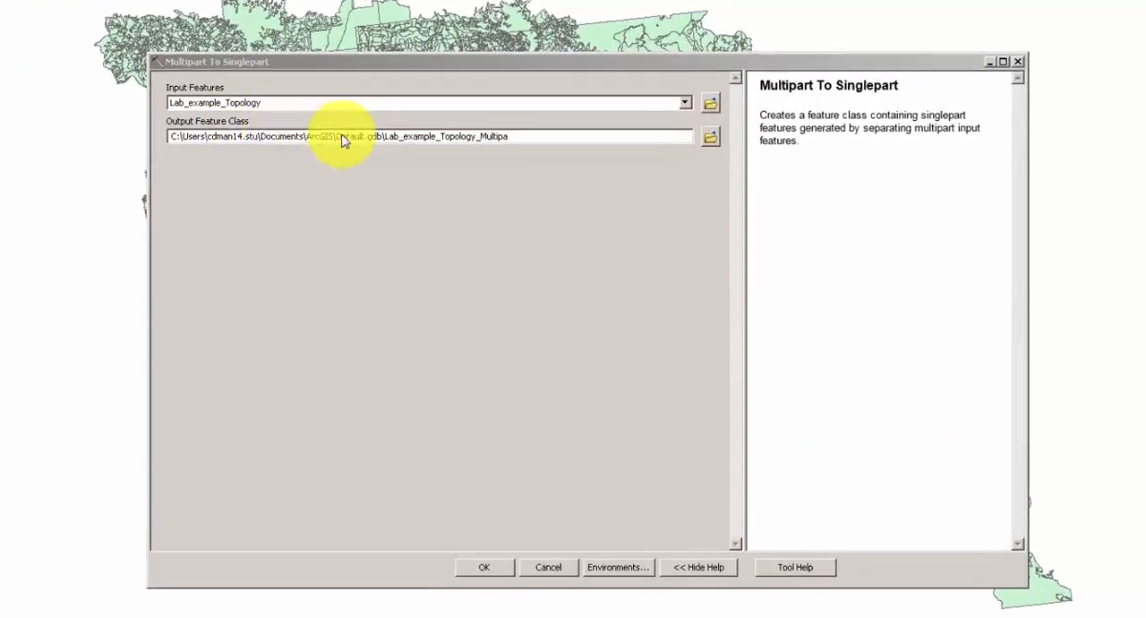
left_click(710, 136)
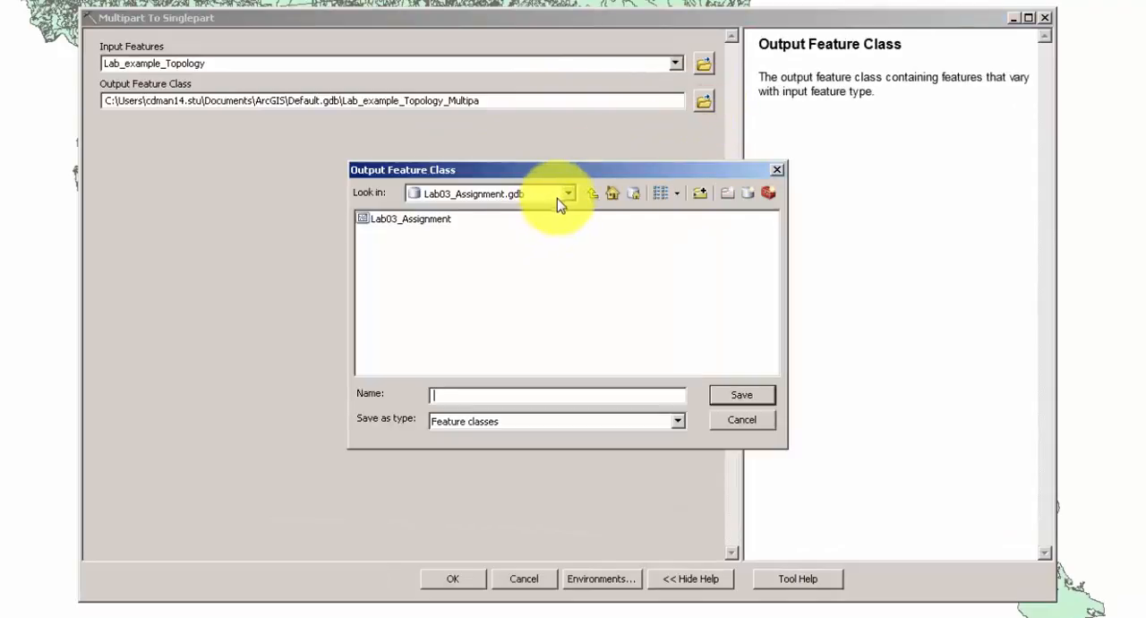
left_click(568, 193)
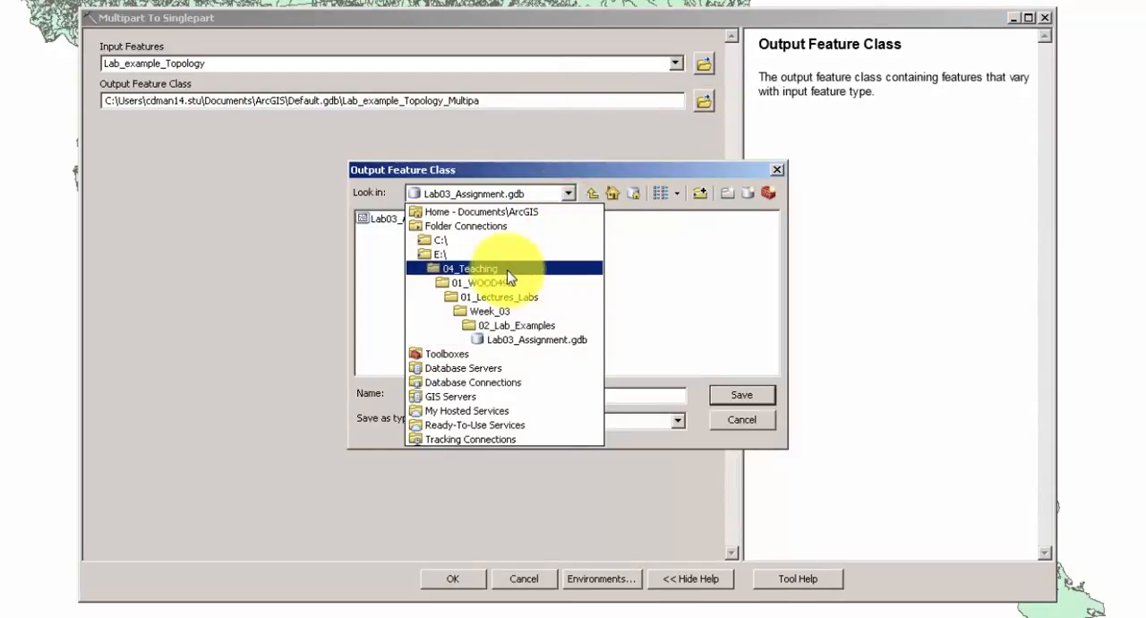
left_click(535, 331)
double_click(403, 221)
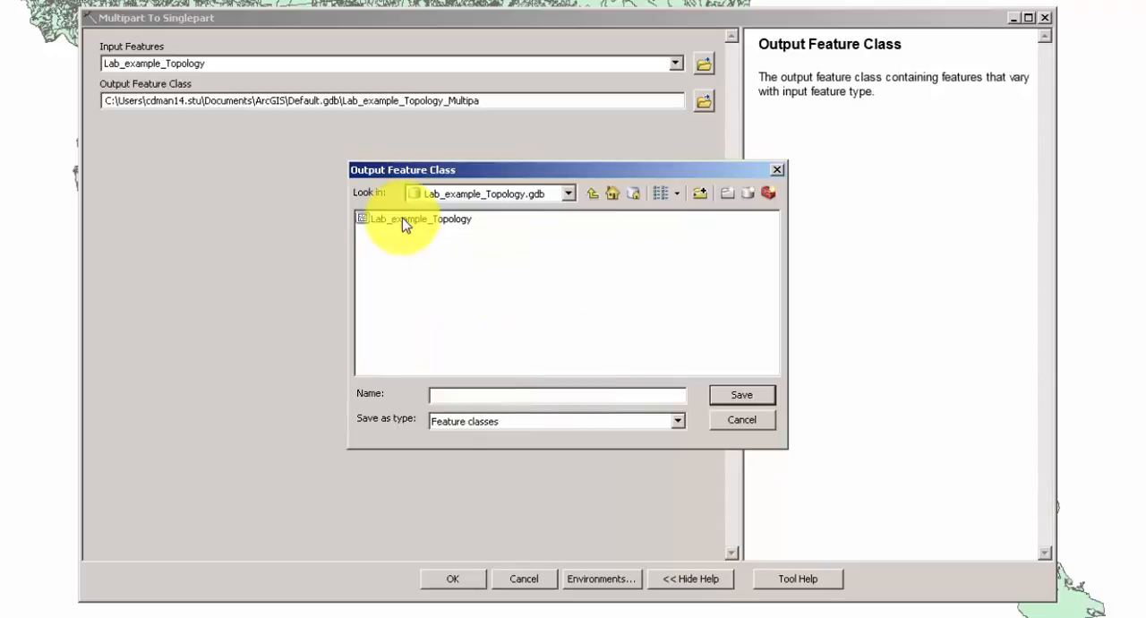
left_click(403, 222)
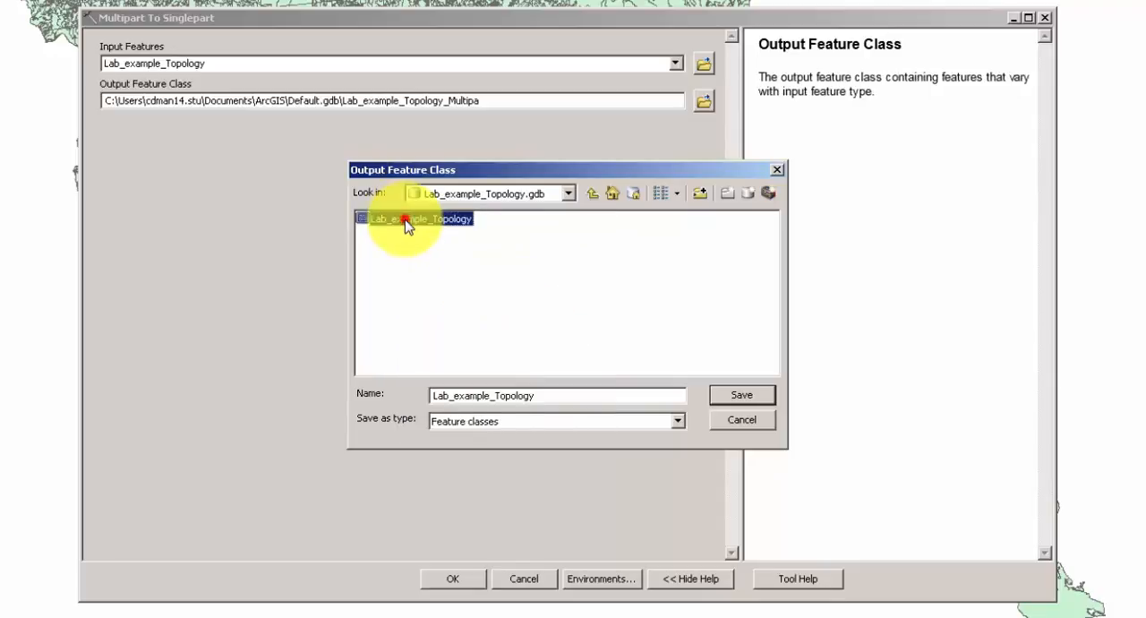
left_click(553, 394)
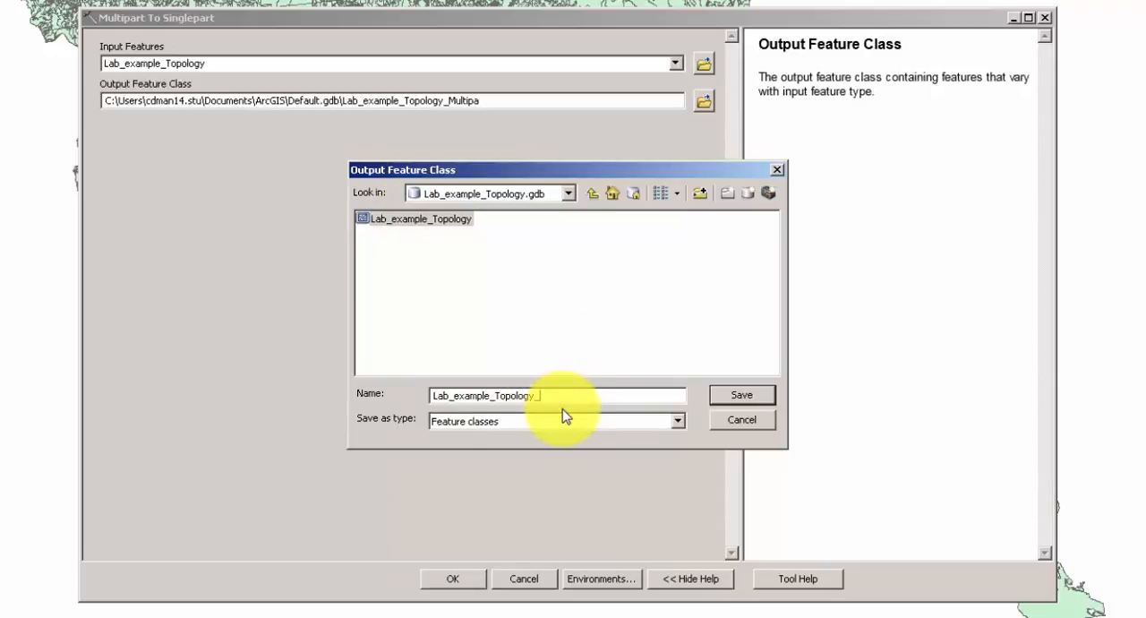
type("_single")
left_click(742, 395)
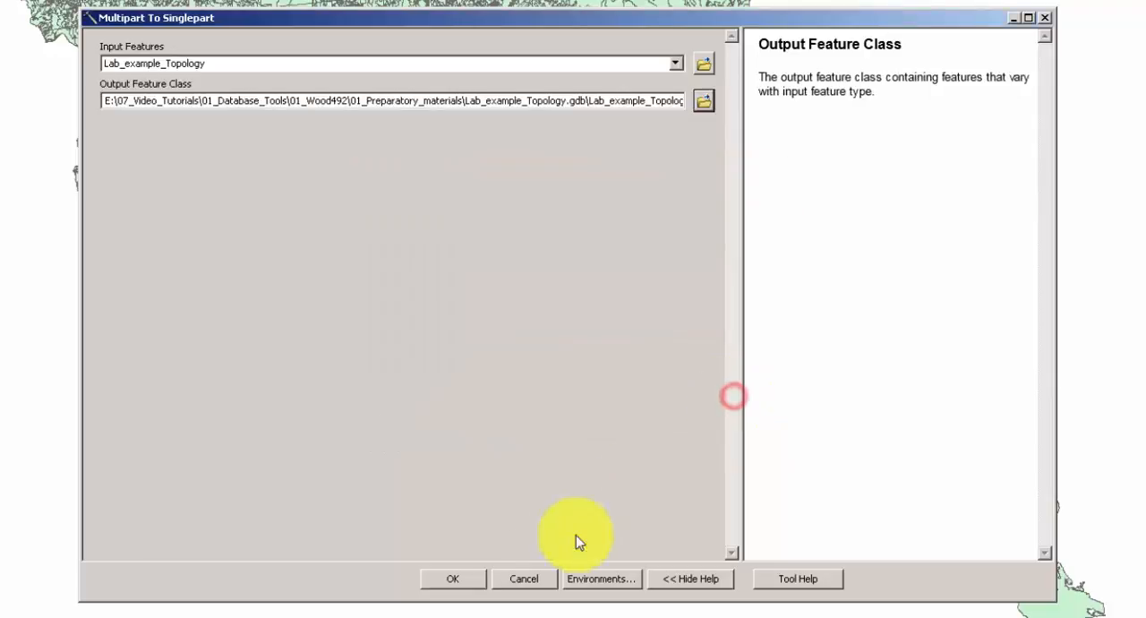
left_click(462, 581)
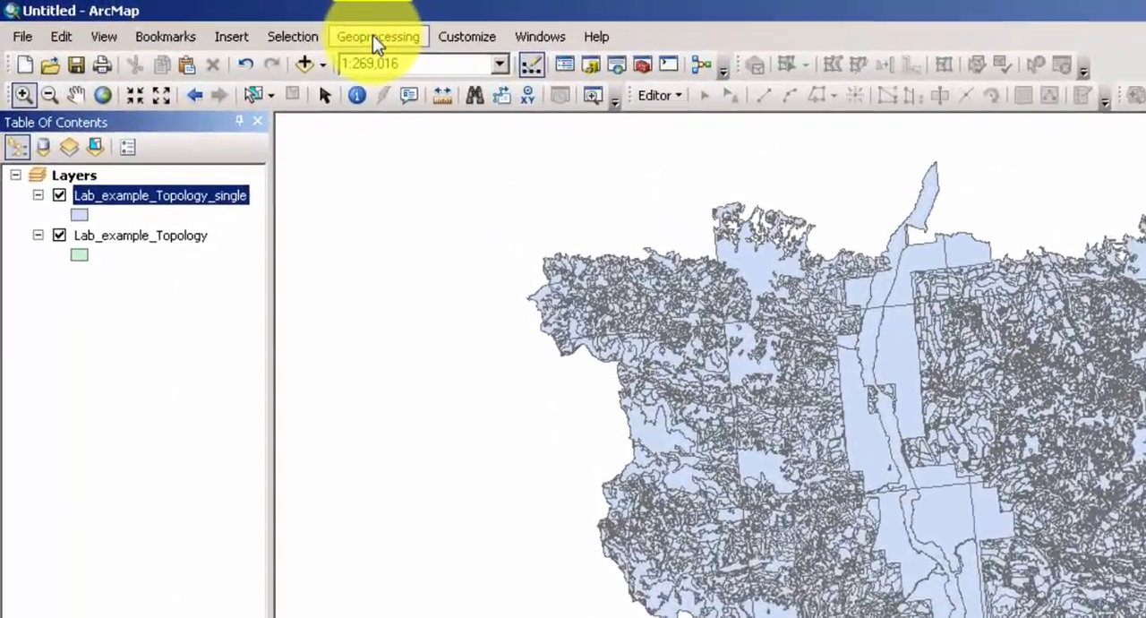
Examine the Multipart To Singlepart messages in the current session's geoprocessing results.
left_click(374, 37)
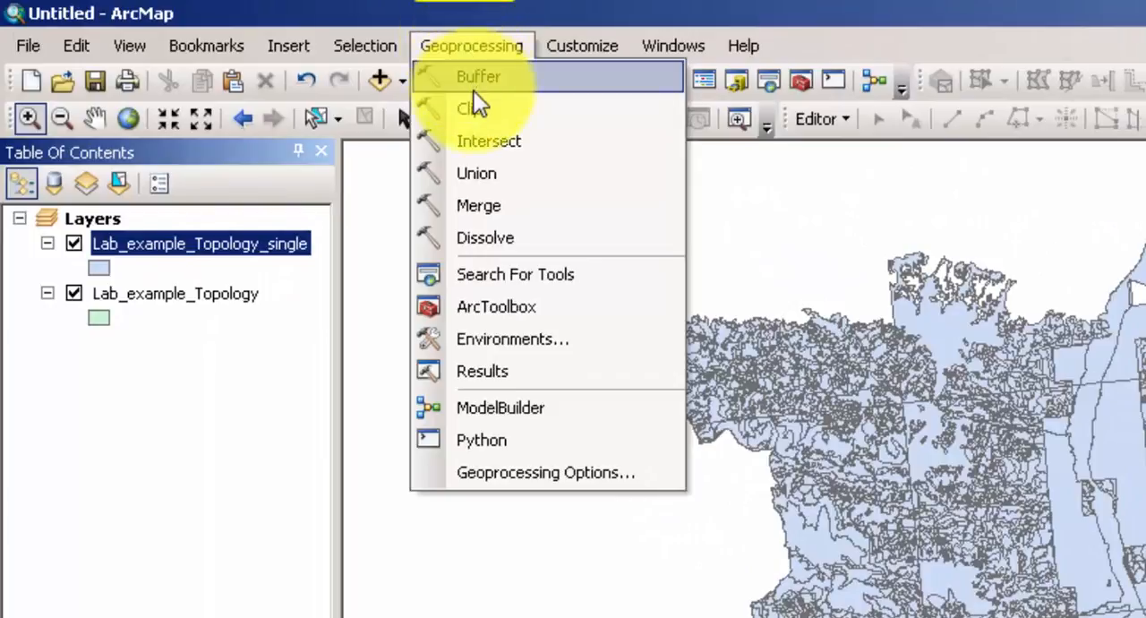
left_click(548, 388)
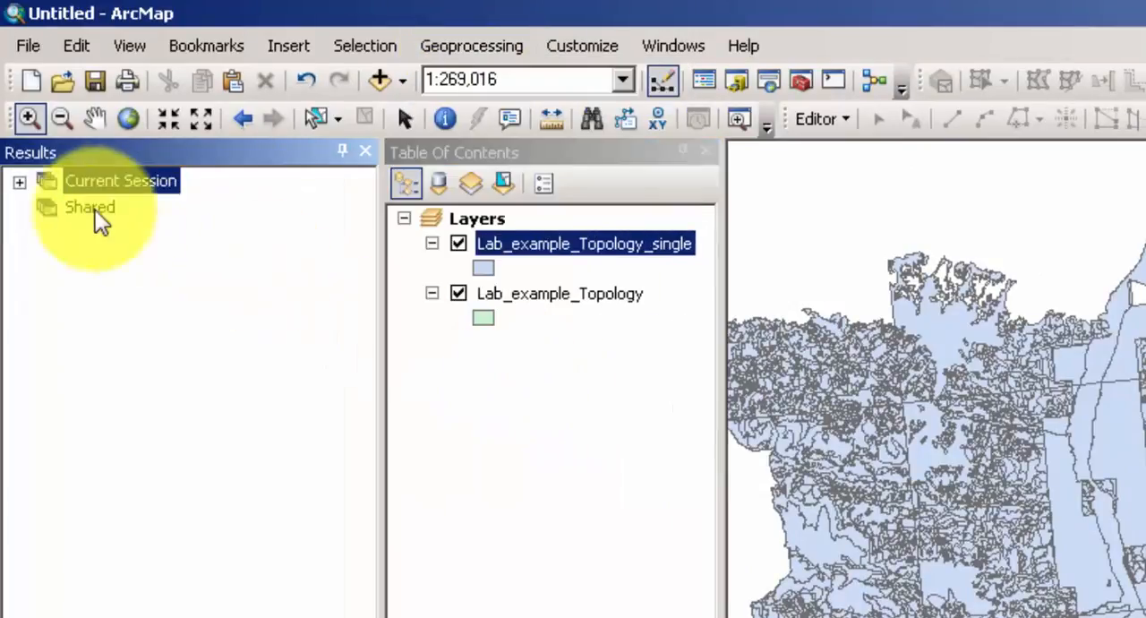
left_click(18, 182)
left_click(48, 207)
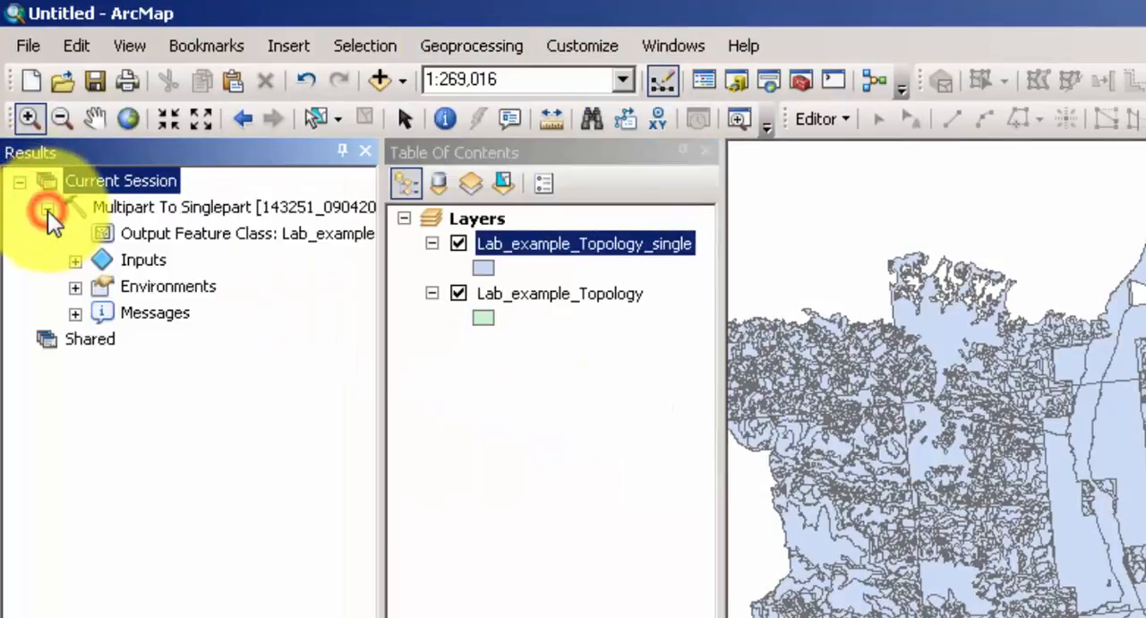
left_click(76, 314)
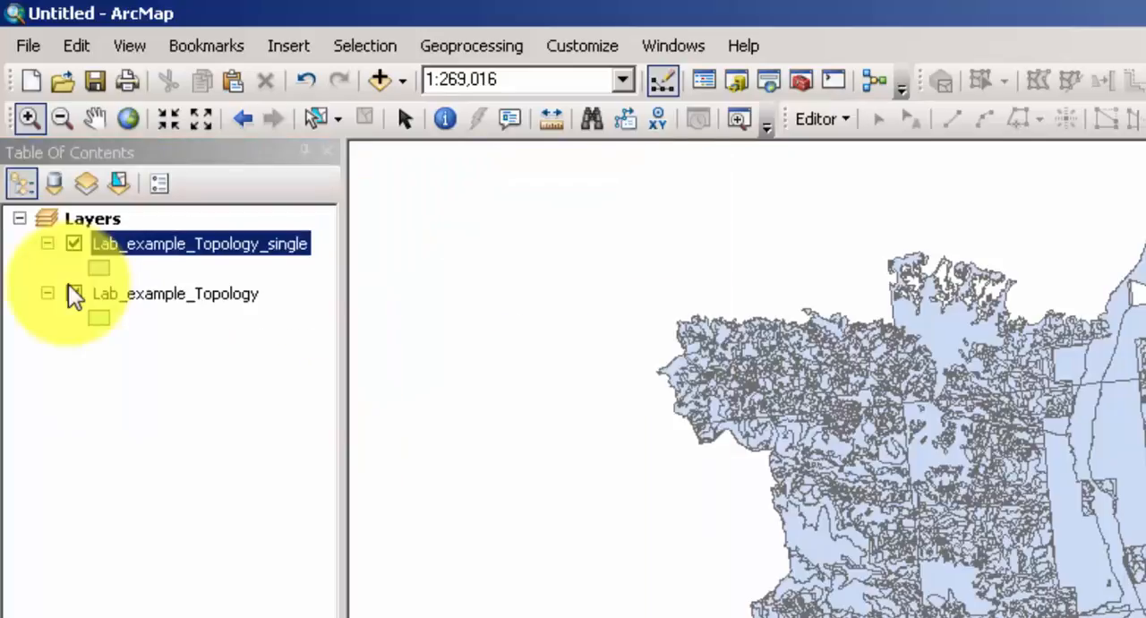
Hide the original Lab_example_Topology layer and remove it from the map.
left_click(73, 294)
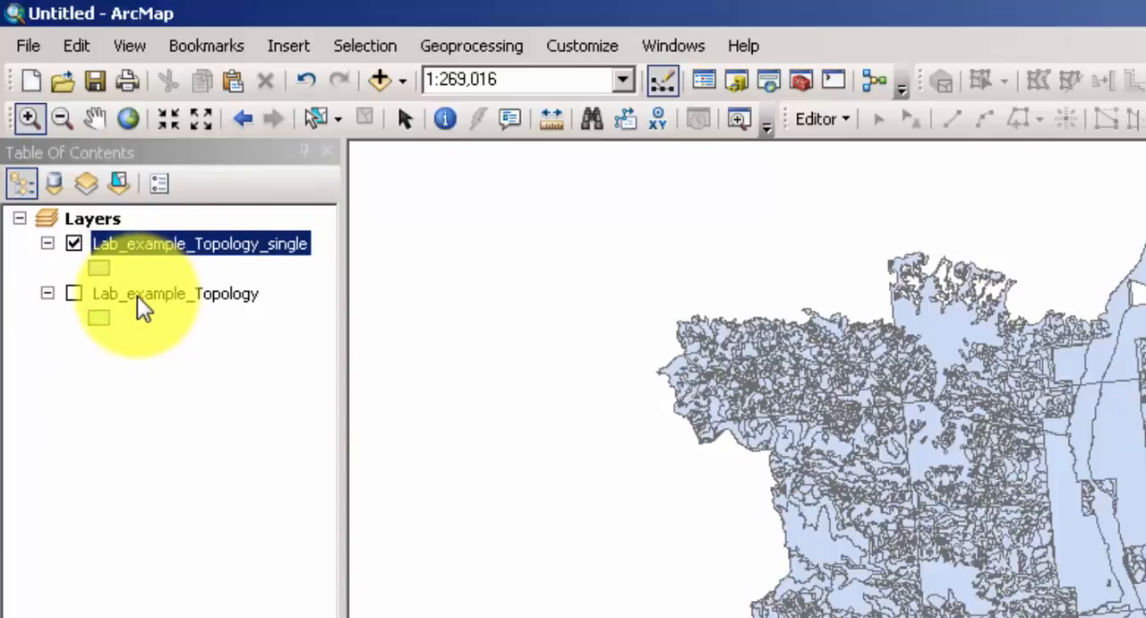
left_click(135, 299)
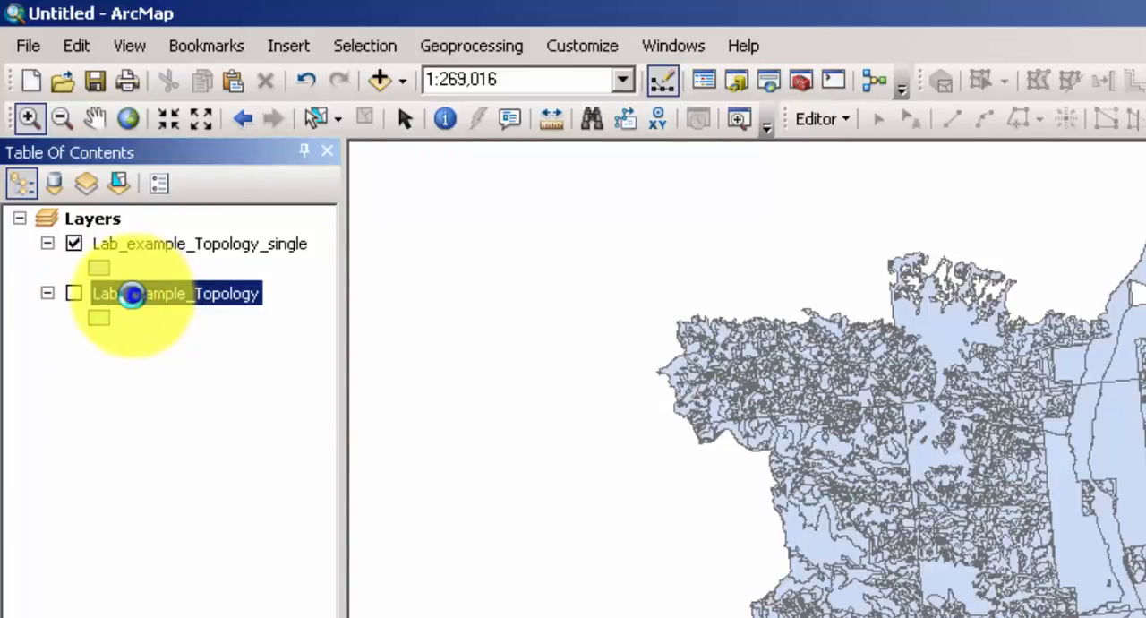
right_click(131, 295)
left_click(205, 347)
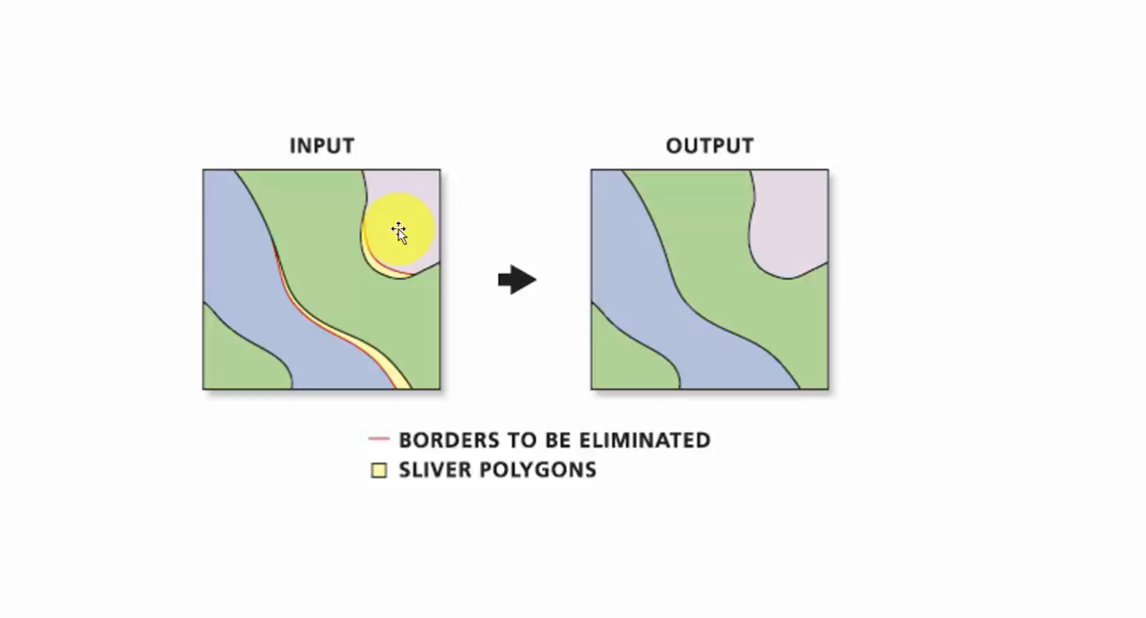
left_click(709, 223)
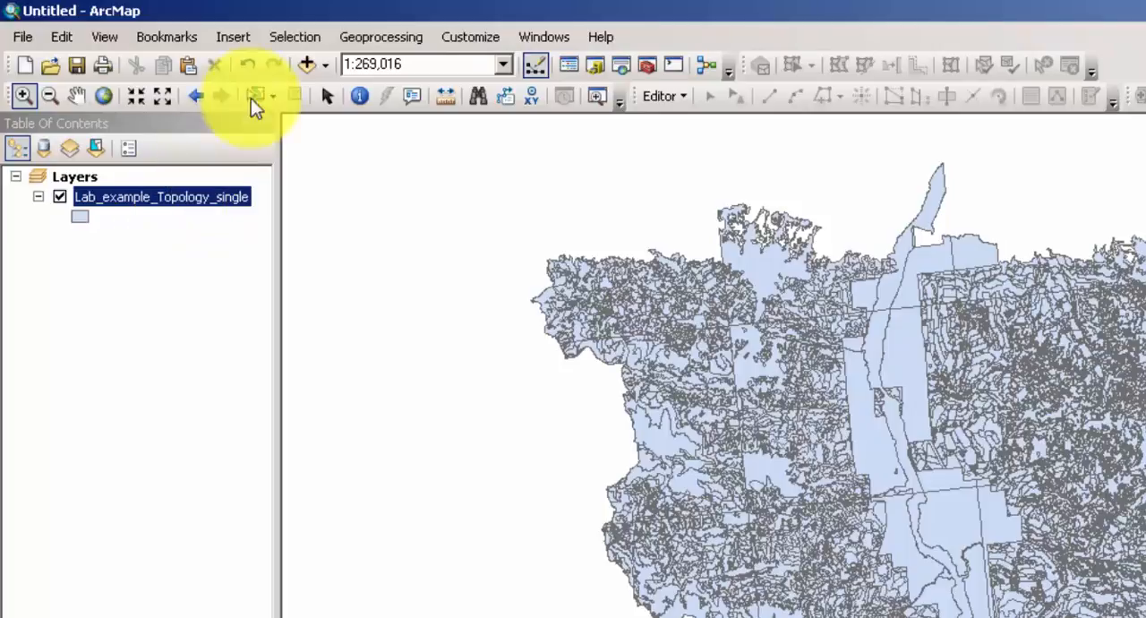
Select the sliver polygons in Lab_example_Topology_single by attributes, using the expression Shape_Area<1000 as a new selection.
left_click(291, 37)
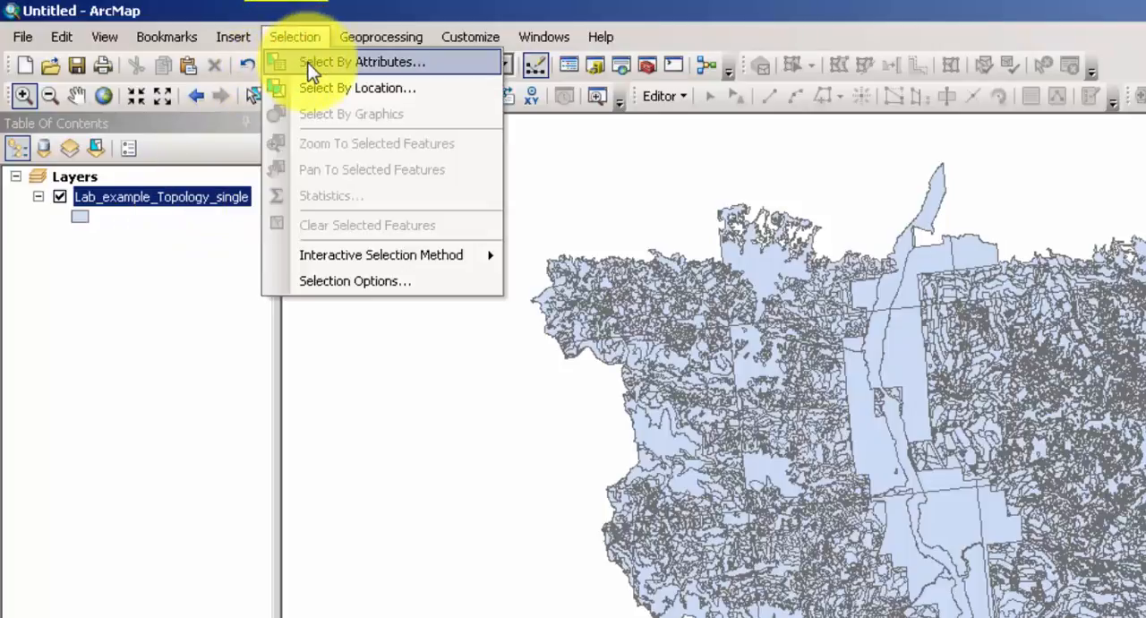
left_click(305, 62)
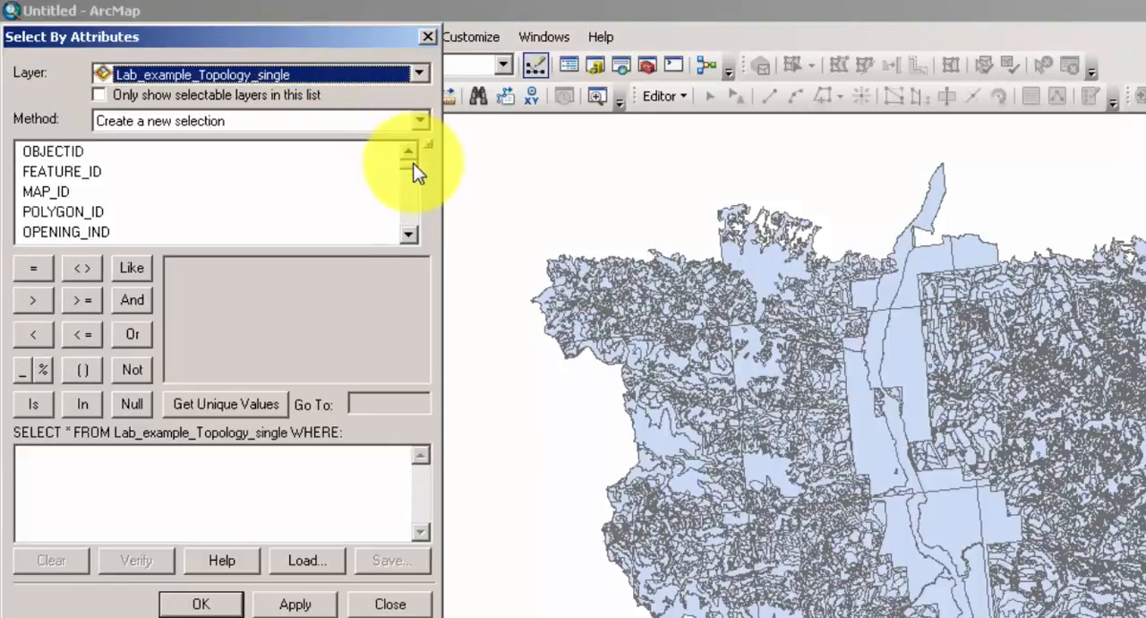
left_click_drag(413, 160, 367, 262)
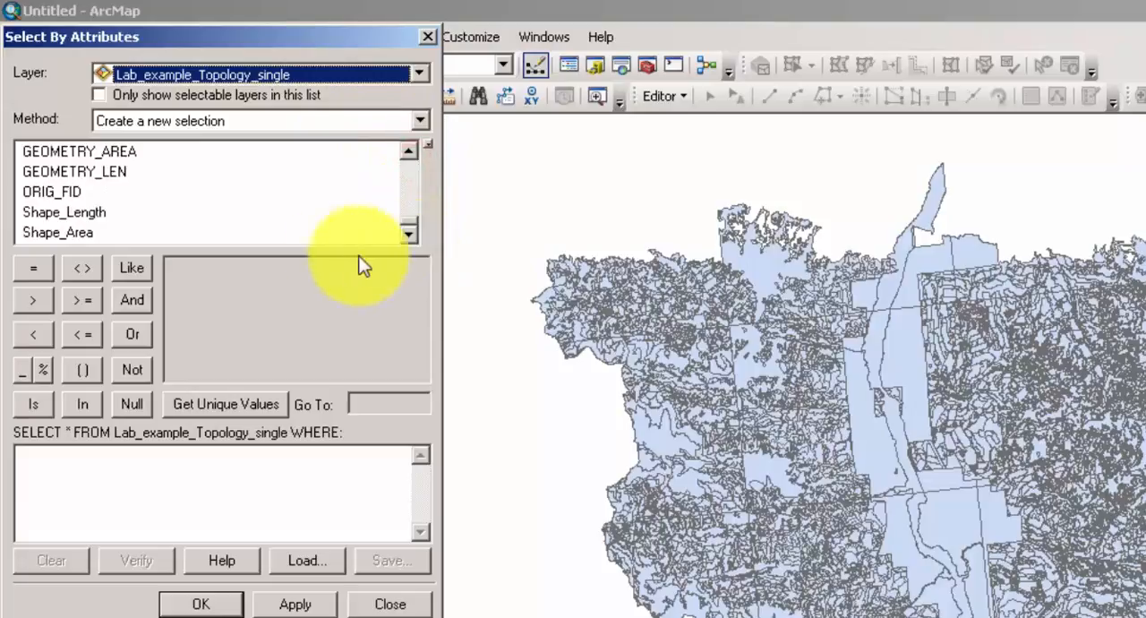
double_click(71, 235)
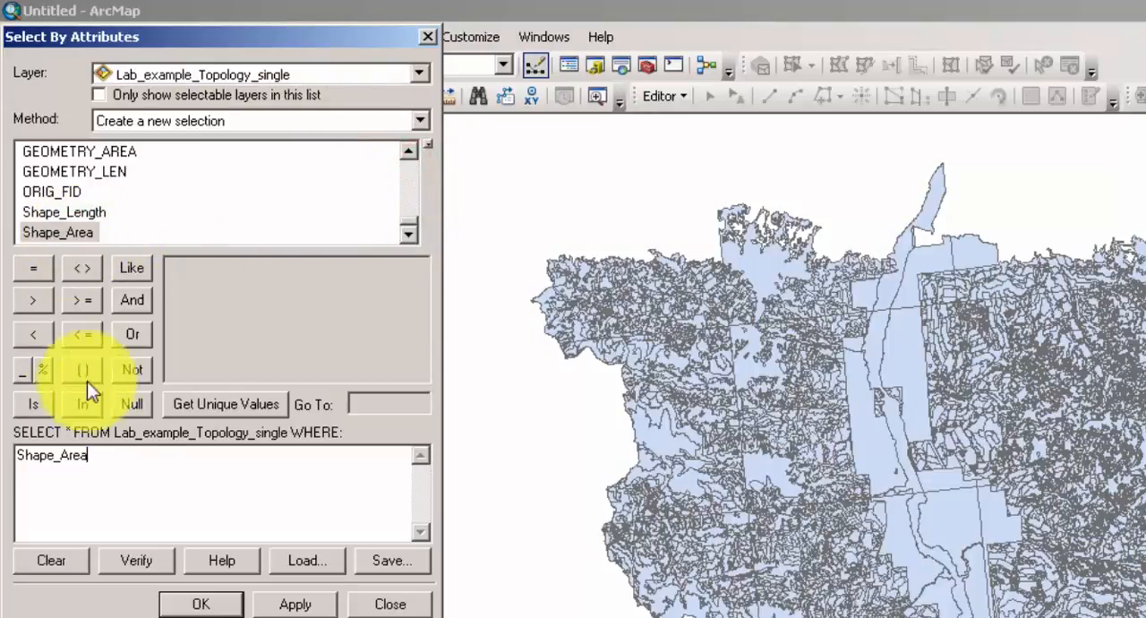
left_click(128, 458)
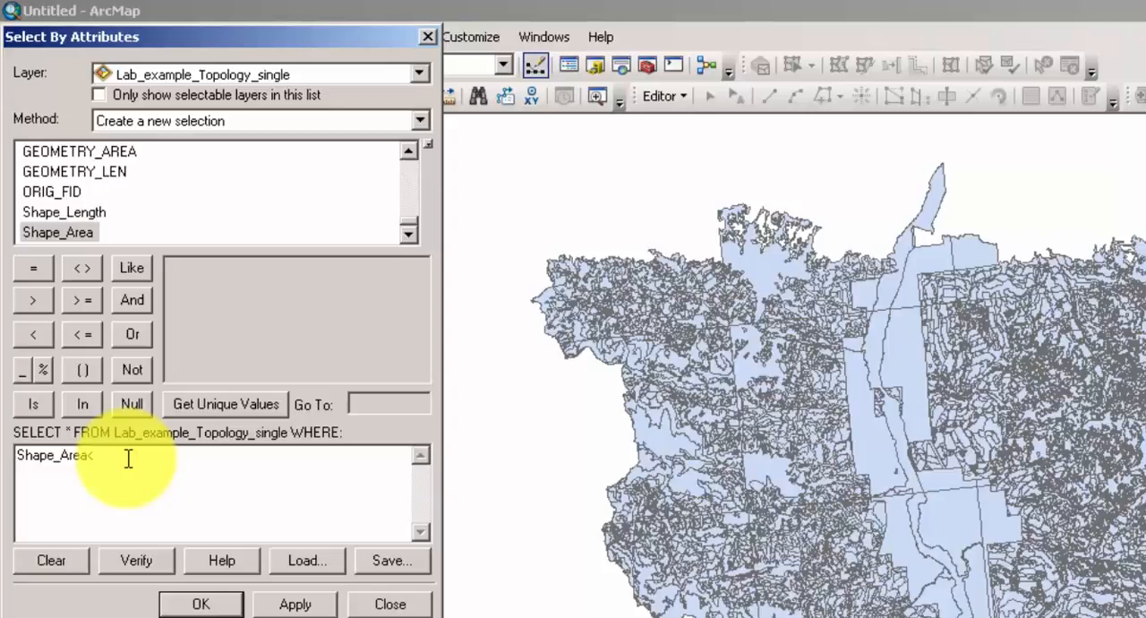
type("1000")
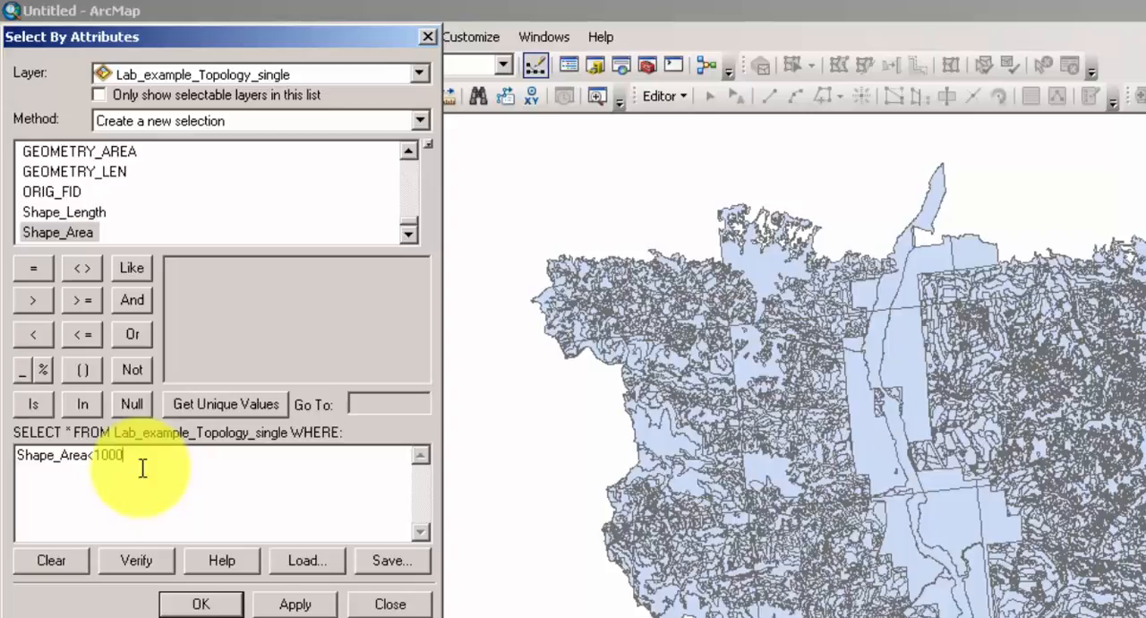
left_click(199, 606)
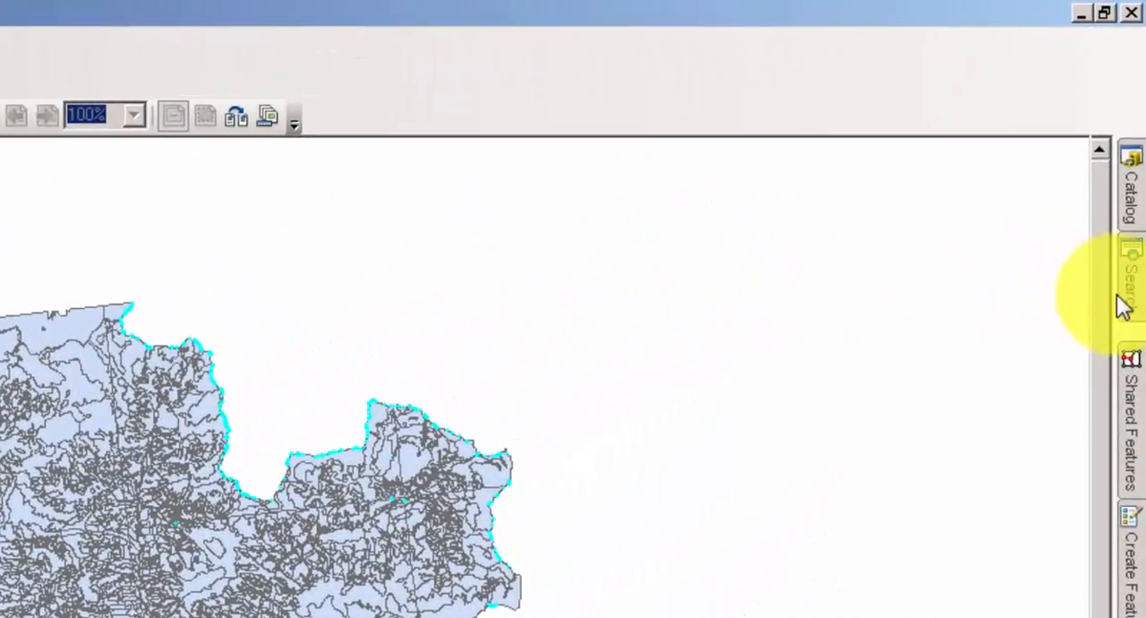
Search for "eliminate" and open the Eliminate data management tool.
left_click(1124, 304)
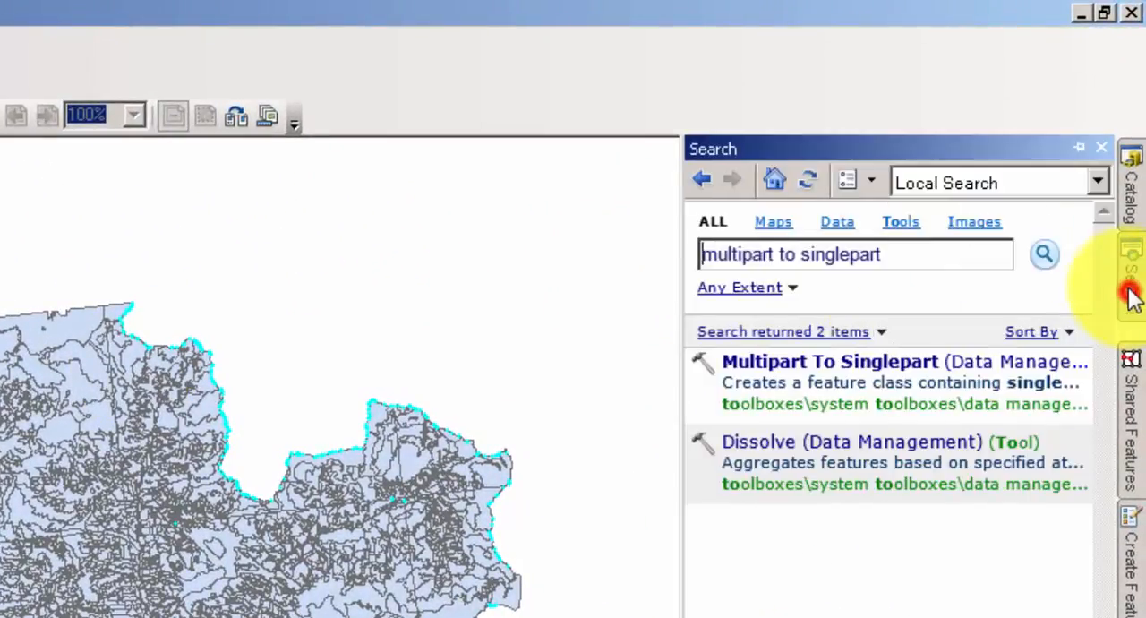
left_click_drag(897, 256, 680, 254)
type("eliminate")
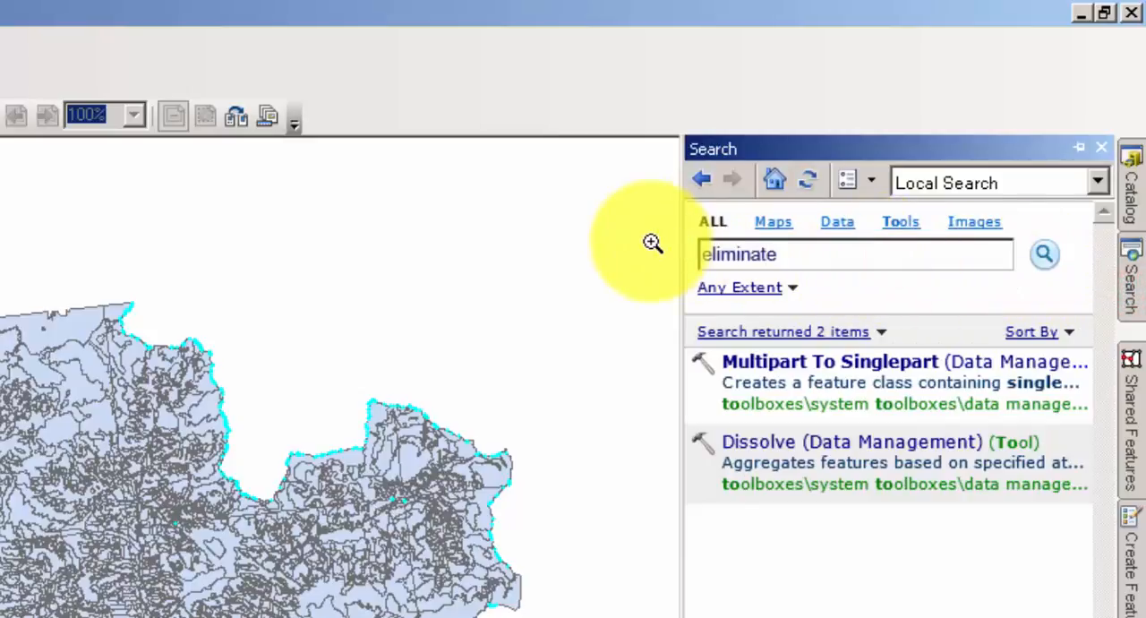
key("Return")
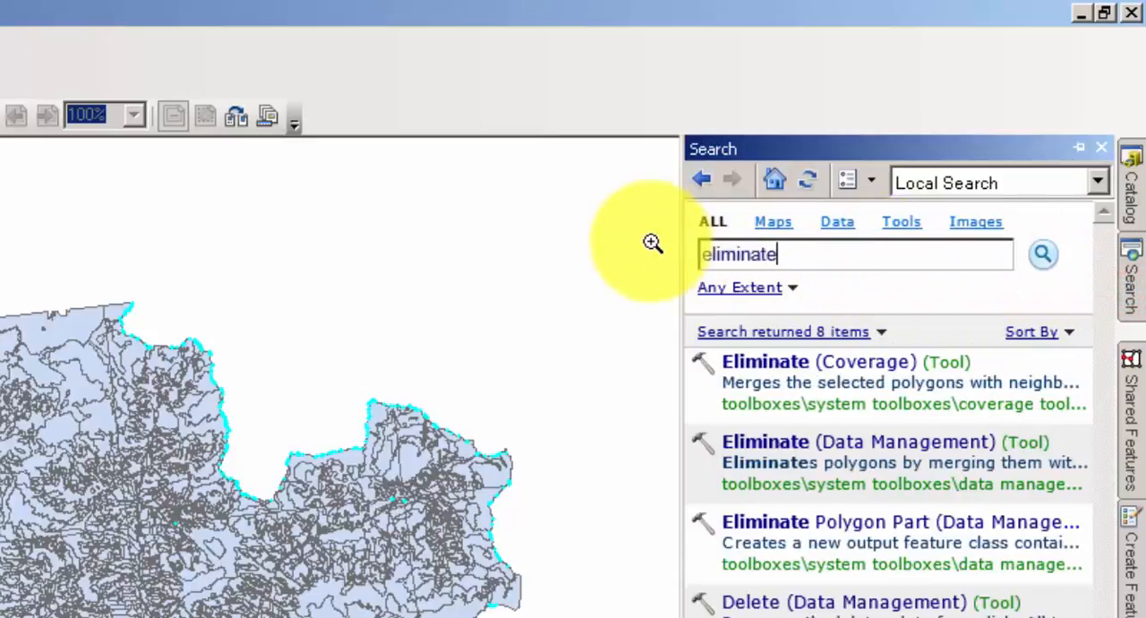
left_click_drag(837, 445, 839, 441)
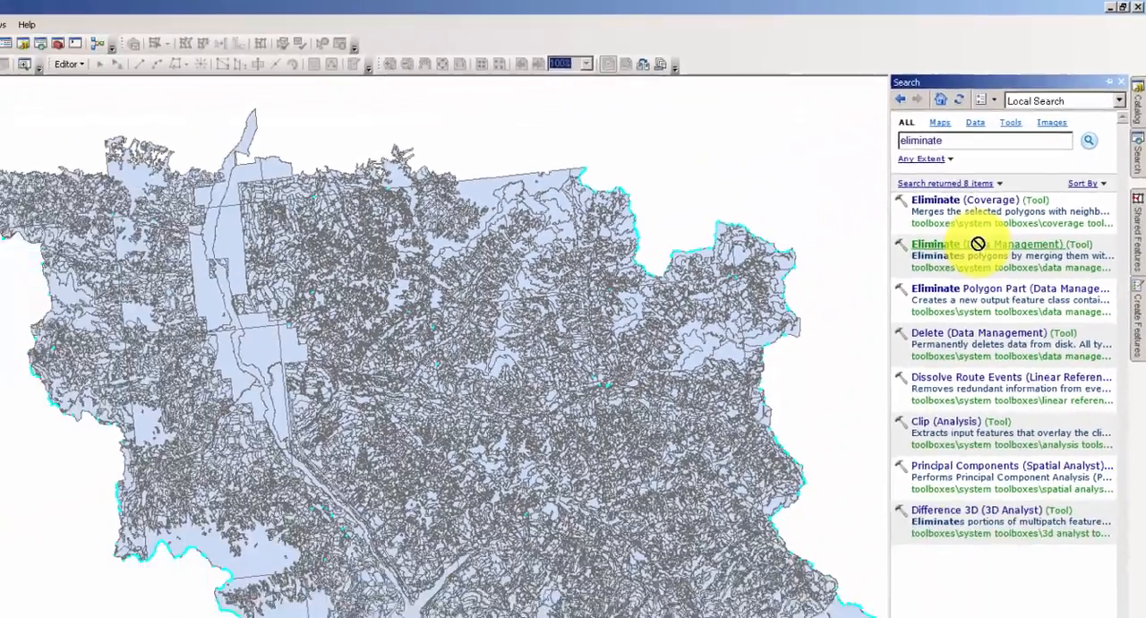
double_click(839, 441)
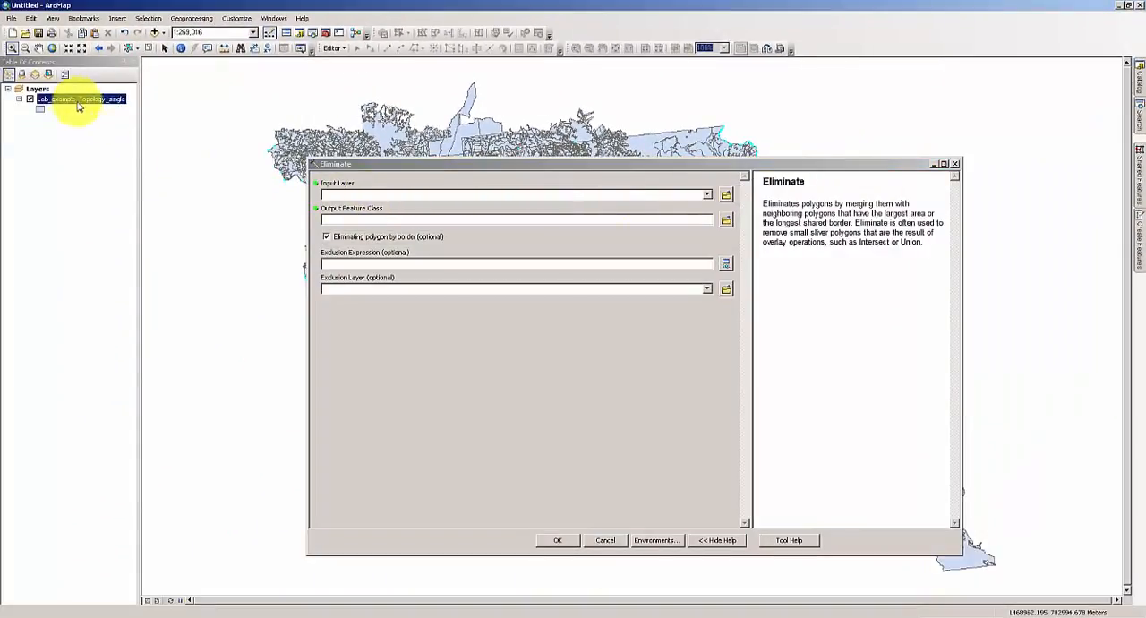
Run Eliminate by border on Lab_example_Topology_single, saving the output as Lab_example_Topology_single_e1 in Lab_example_Topology.gdb.
left_click_drag(72, 103, 367, 198)
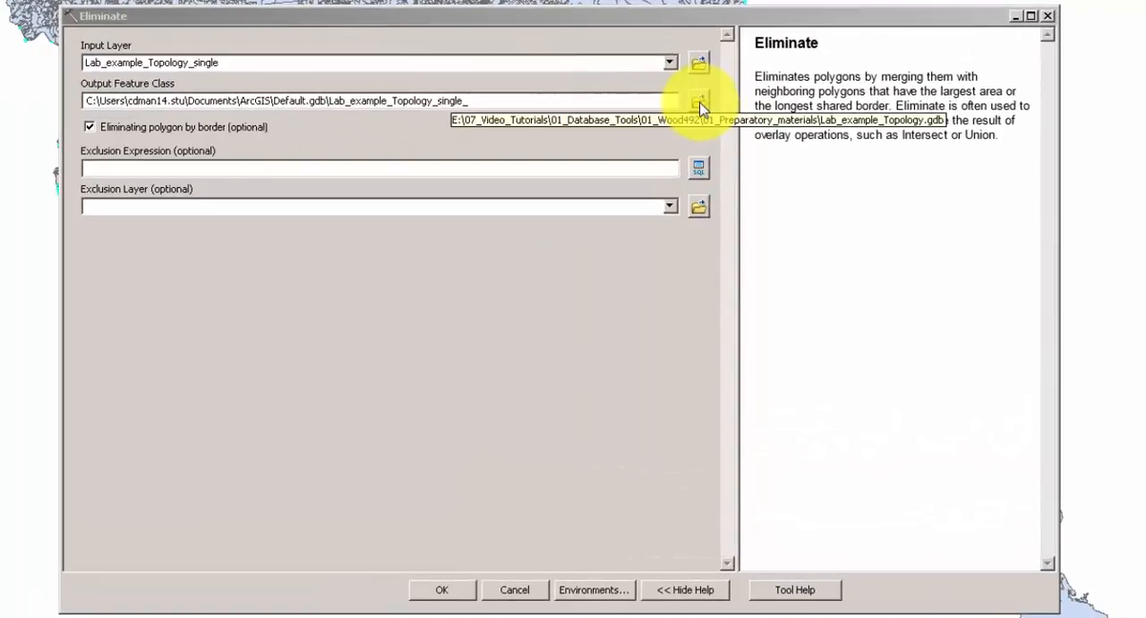
left_click(699, 102)
left_click(463, 238)
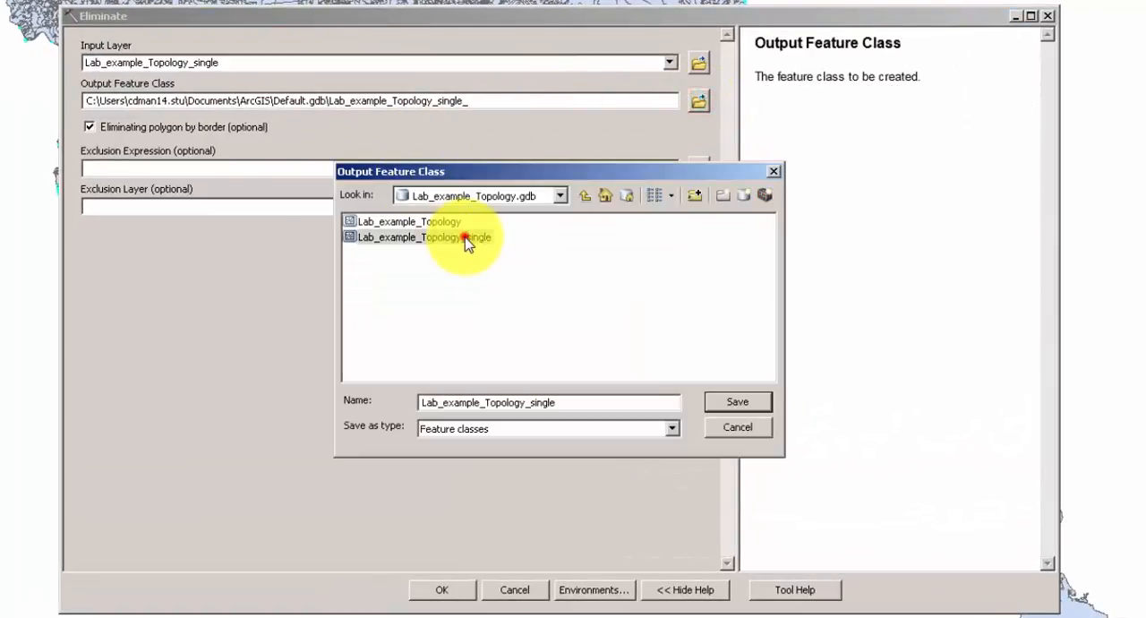
left_click(573, 402)
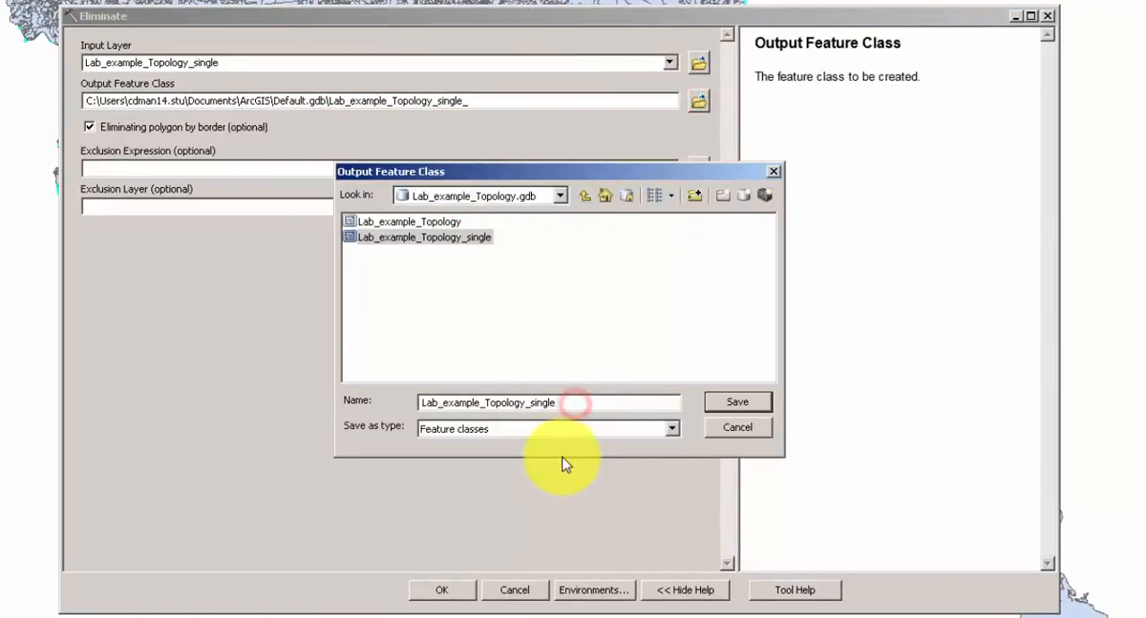
type("_e1")
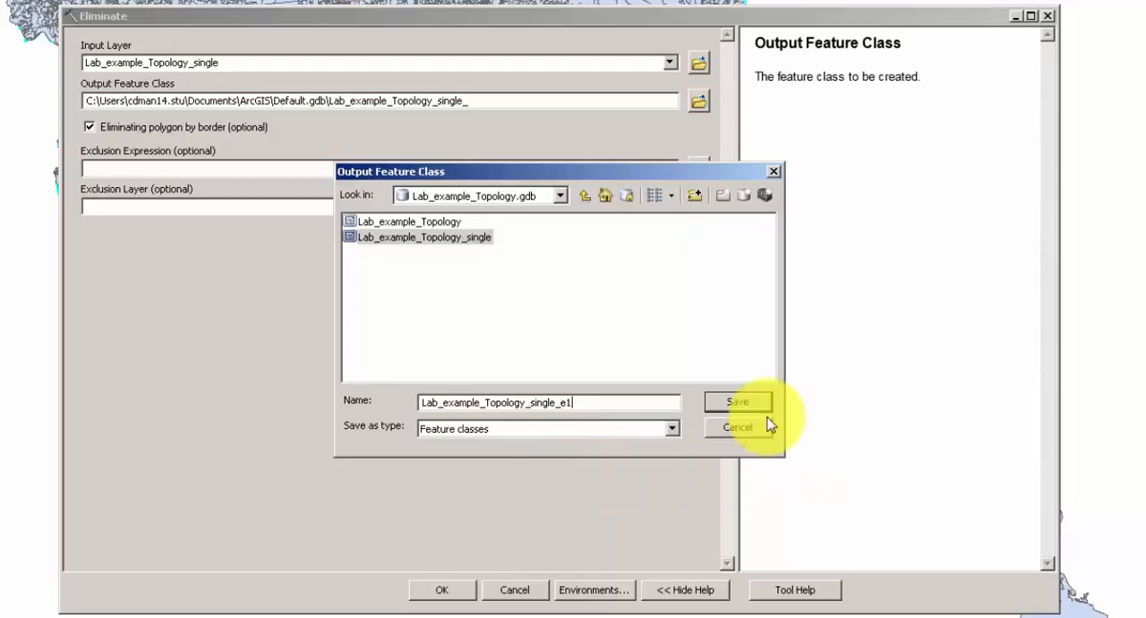
left_click(734, 405)
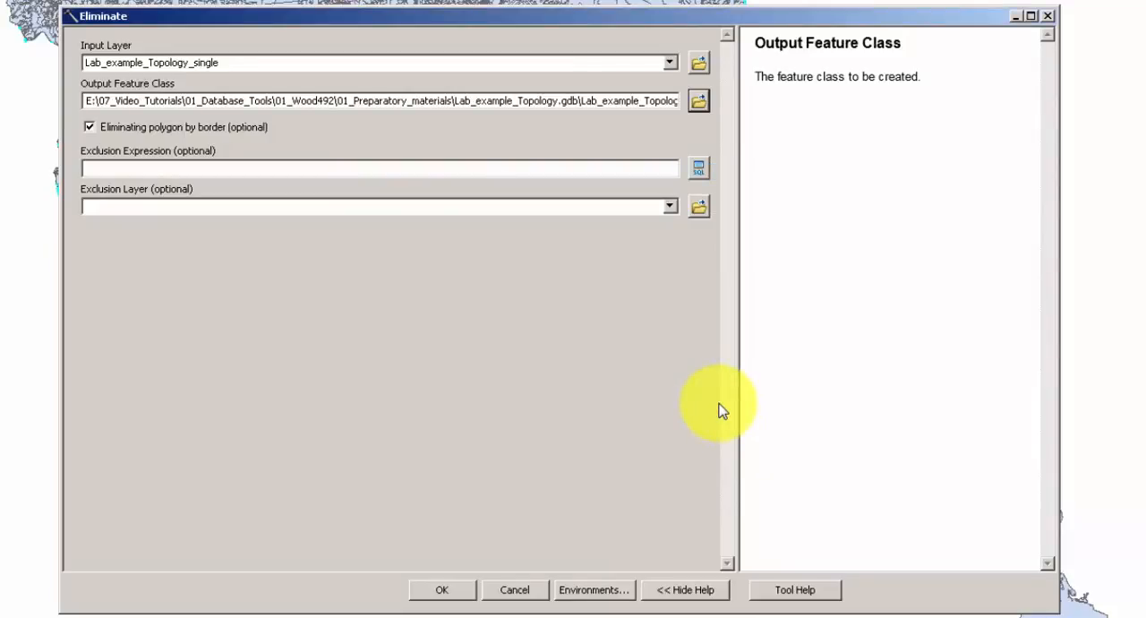
left_click(467, 595)
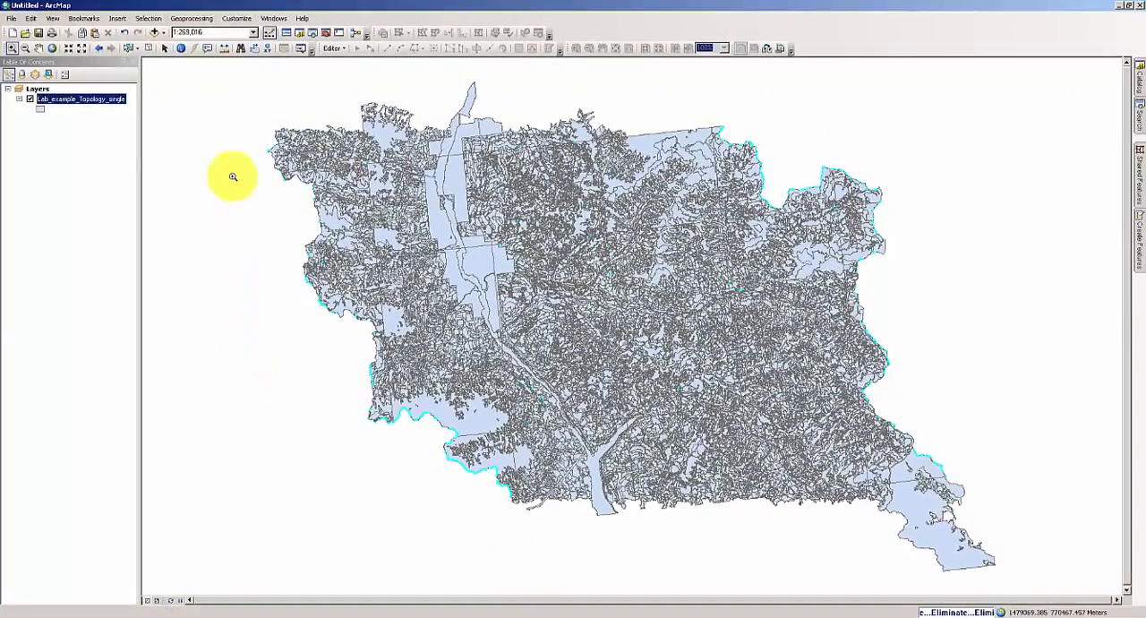
Open the geoprocessing results and check the Eliminate run's messages for the number of features eliminated.
left_click(181, 19)
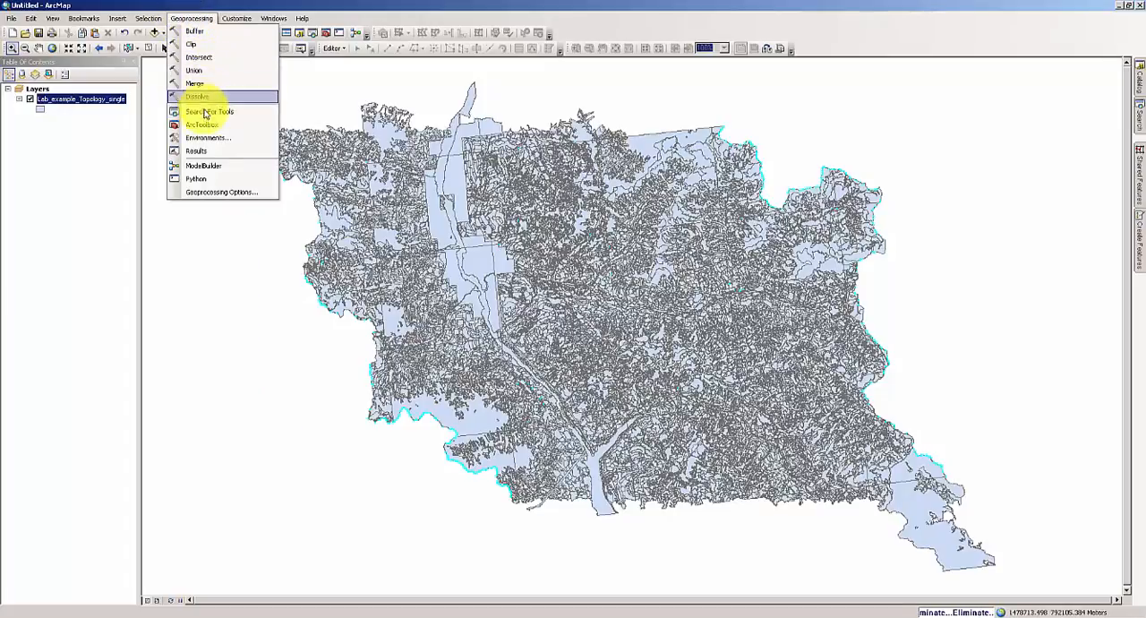
left_click(213, 154)
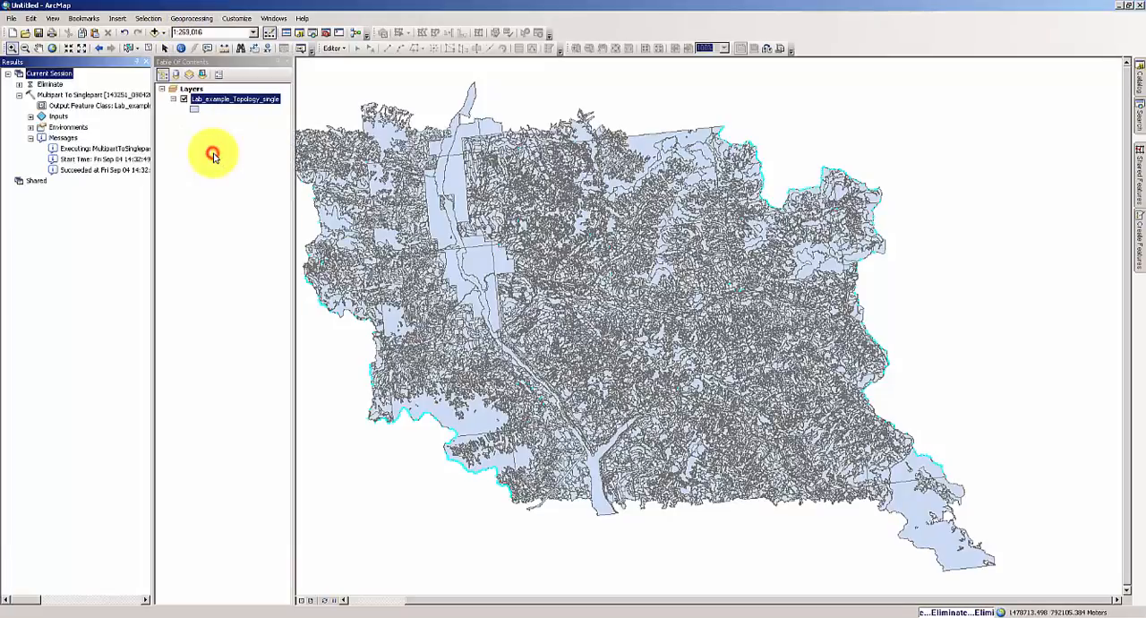
left_click(20, 85)
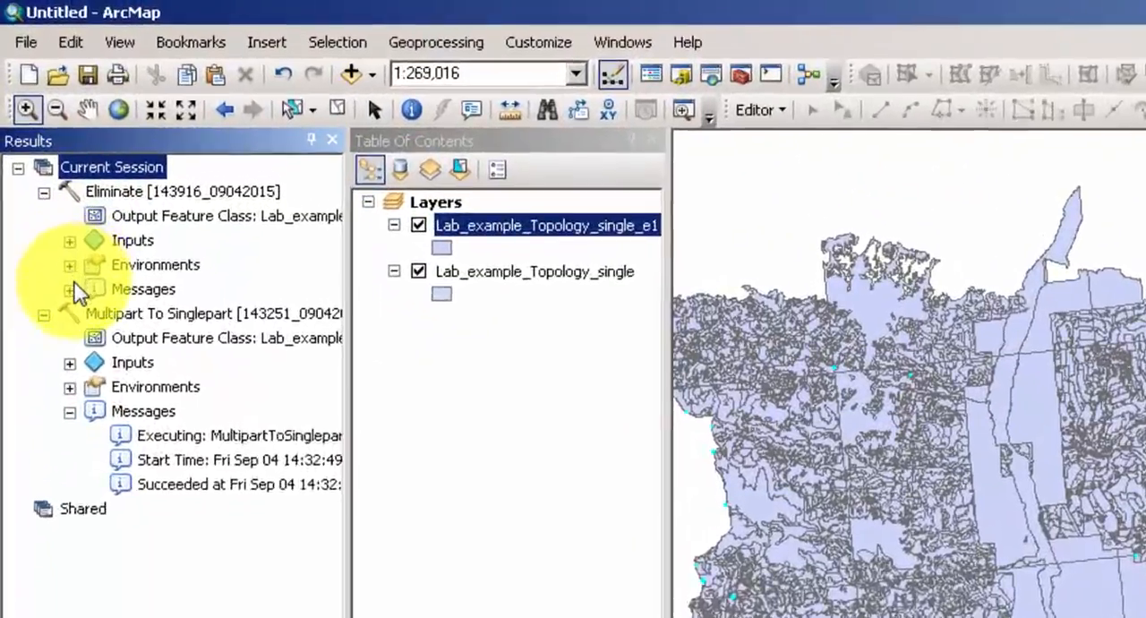
left_click(71, 290)
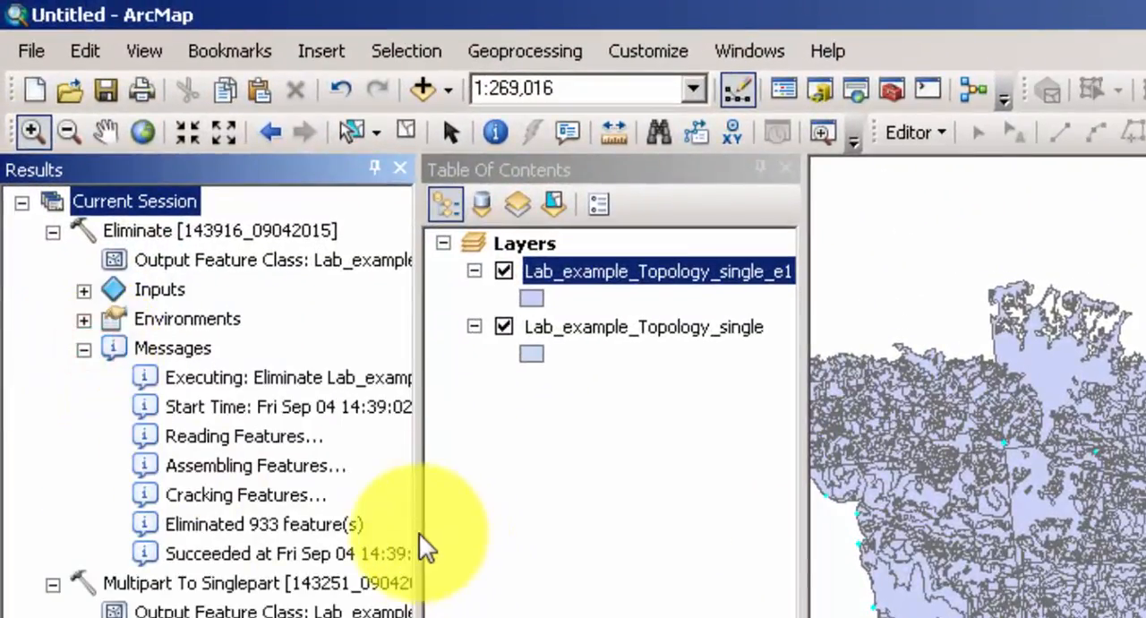
left_click_drag(345, 441, 383, 442)
left_click_drag(459, 529, 660, 537)
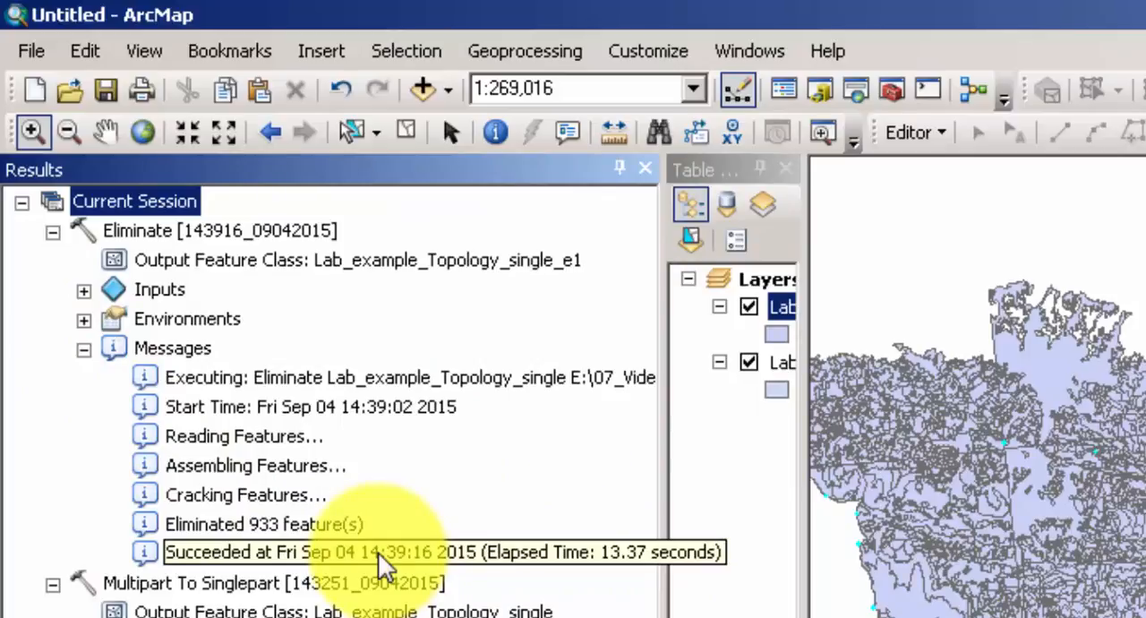
left_click(263, 526)
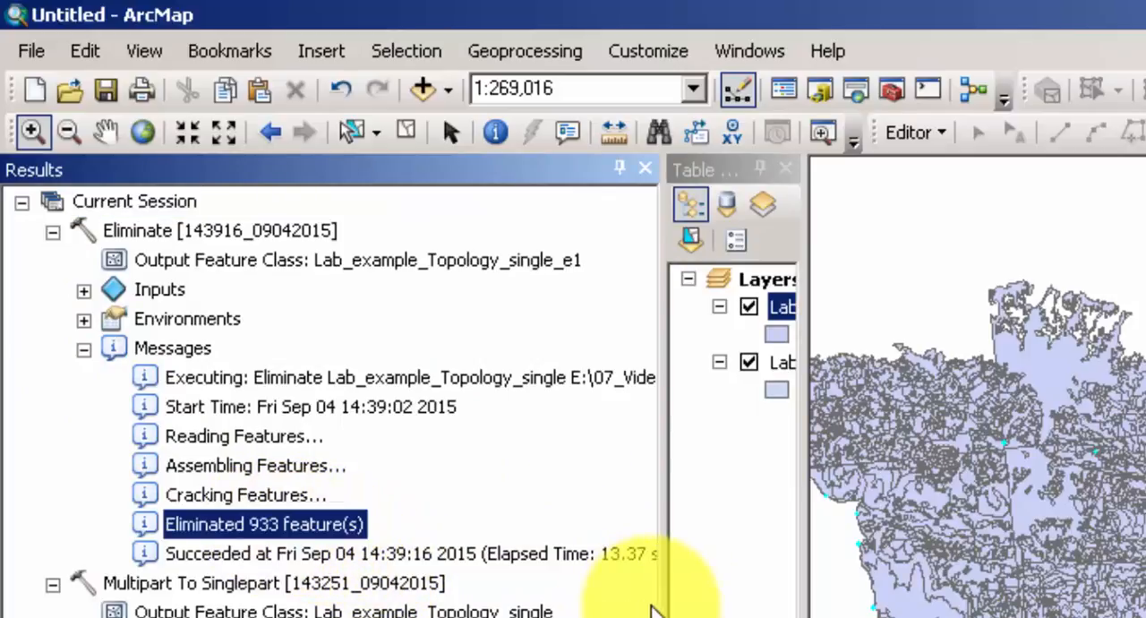
left_click_drag(661, 605, 225, 578)
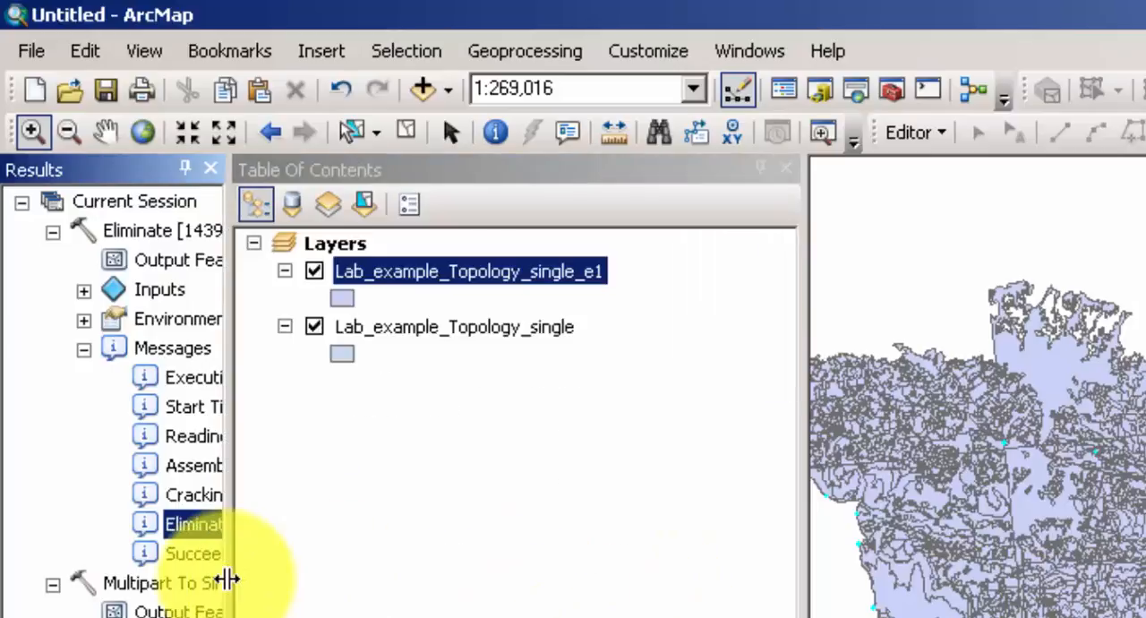
Check the selected and total record counts in the Lab_example_Topology_single attribute table, and close the table.
right_click(475, 327)
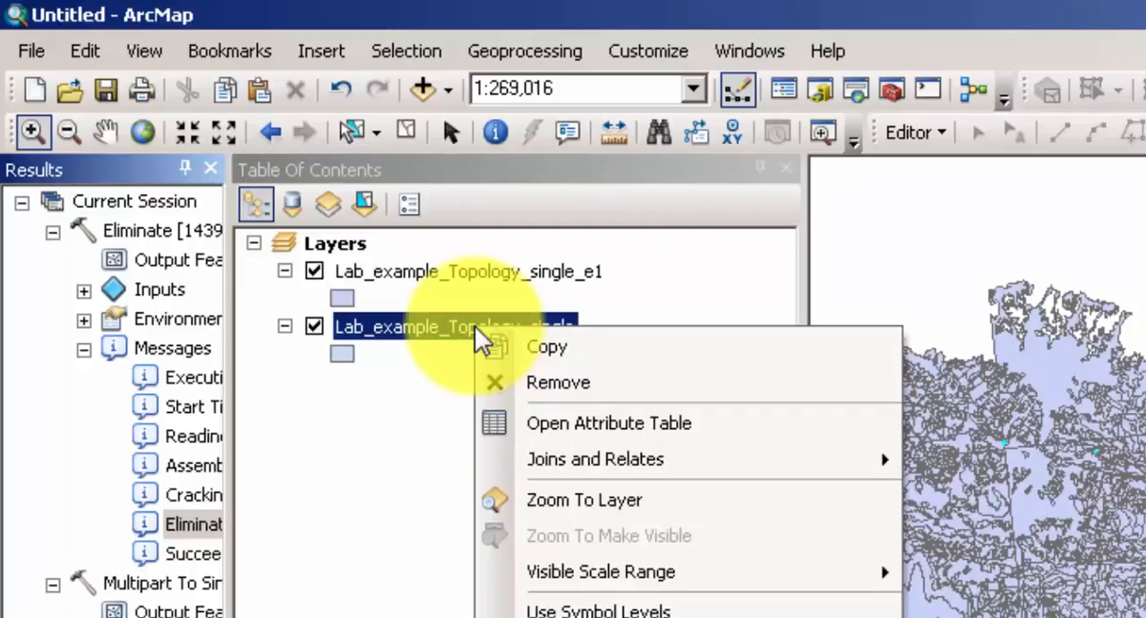
left_click(568, 419)
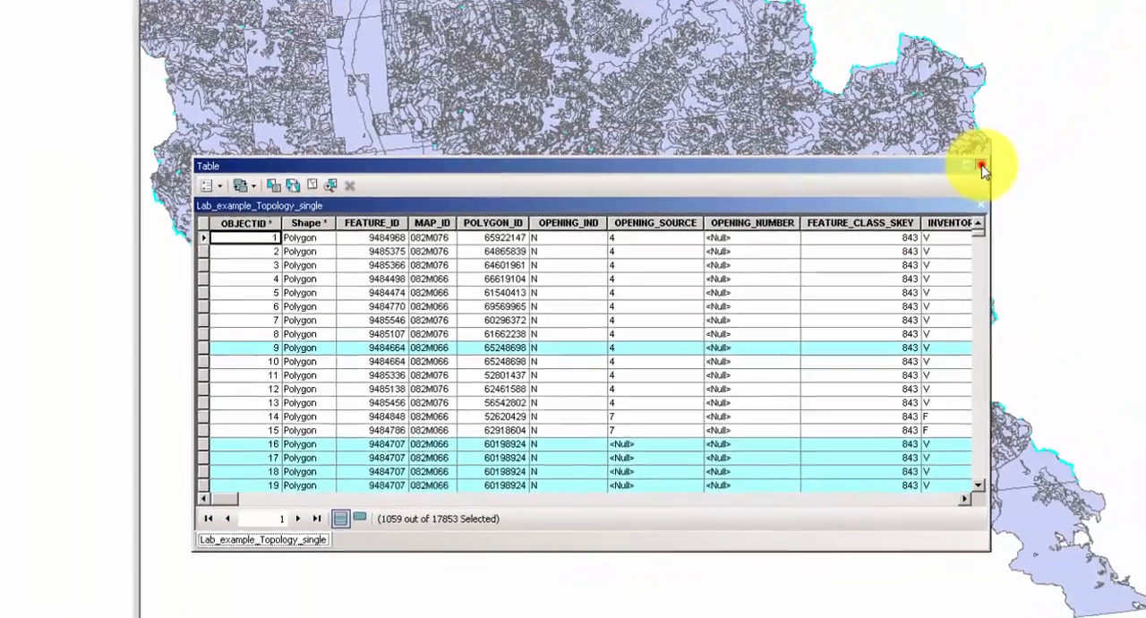
left_click(1115, 44)
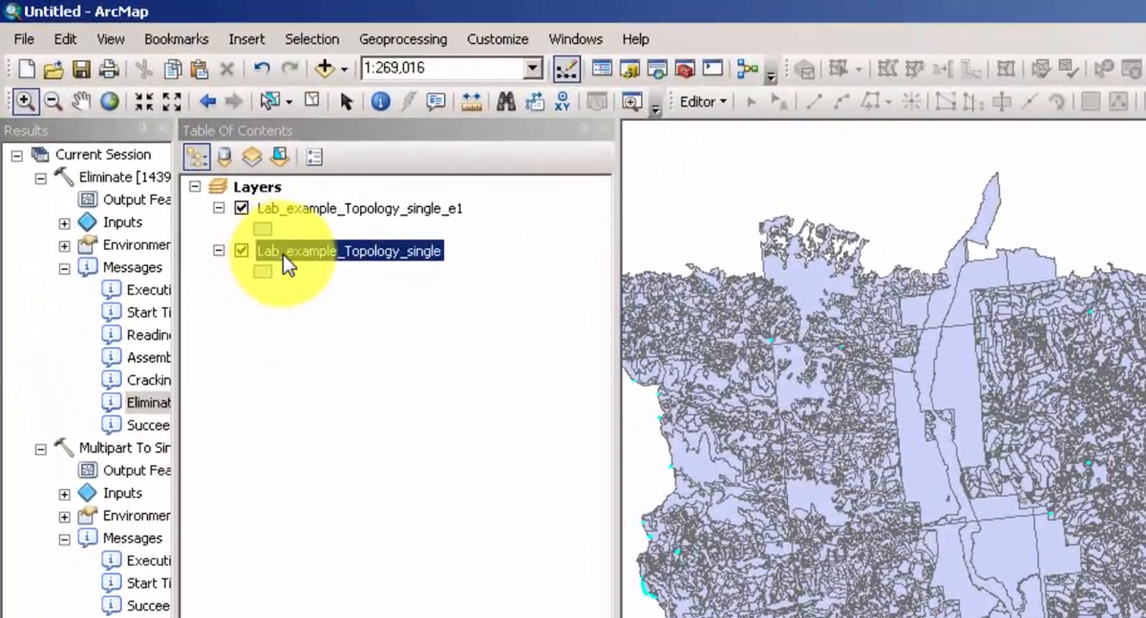
Remove the Lab_example_Topology_single layer from the map and make Lab_example_Topology_single_e1 the active layer.
right_click(283, 255)
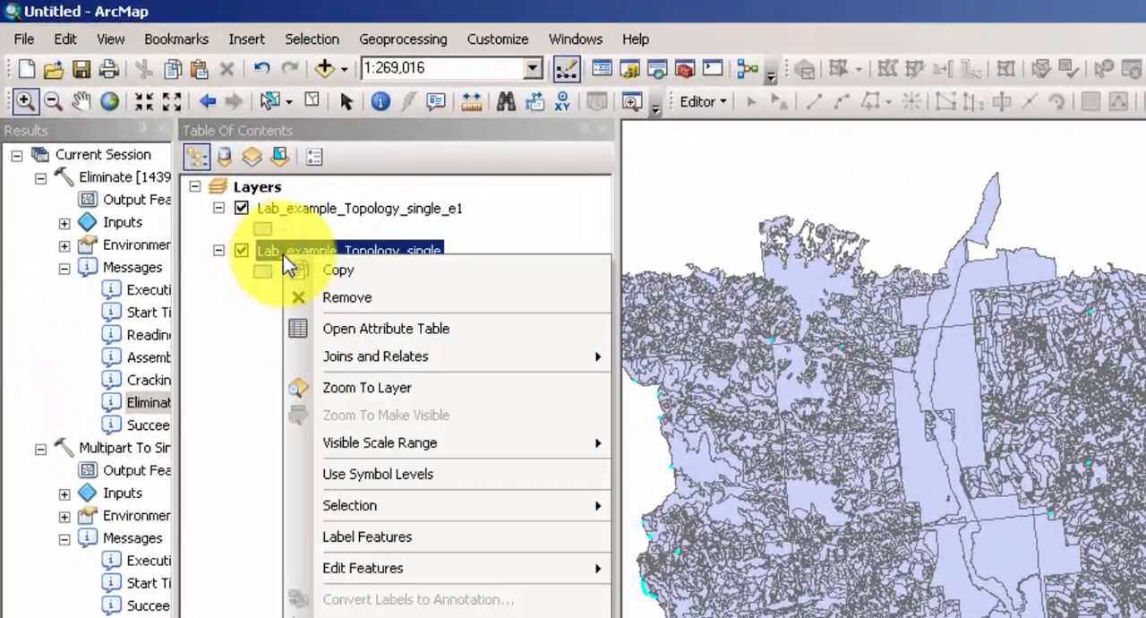
left_click(340, 301)
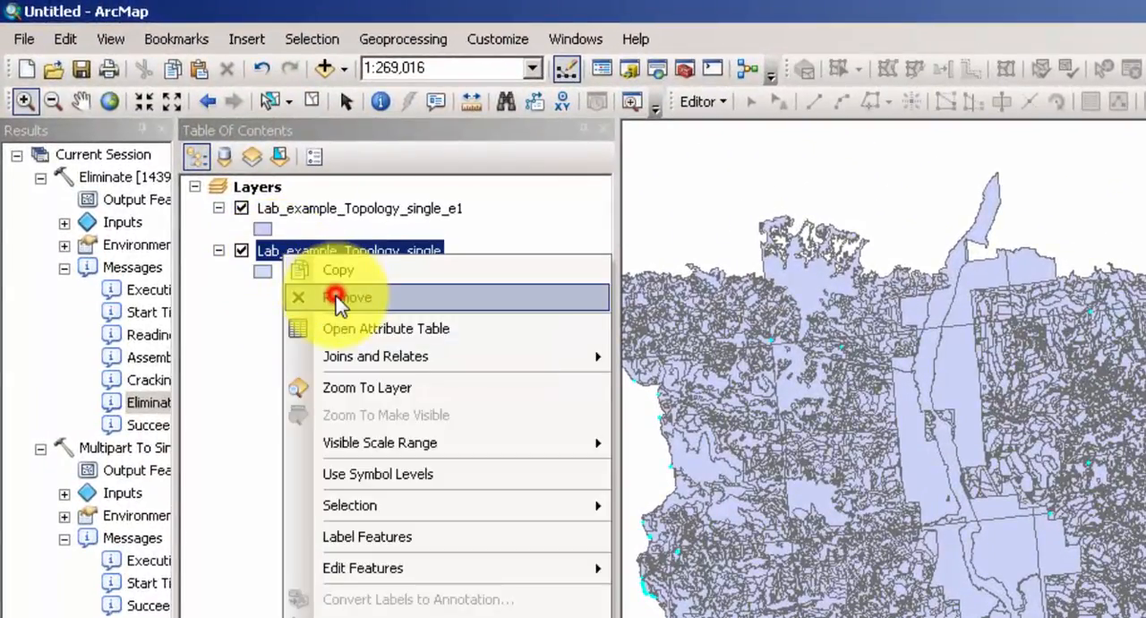
left_click(345, 211)
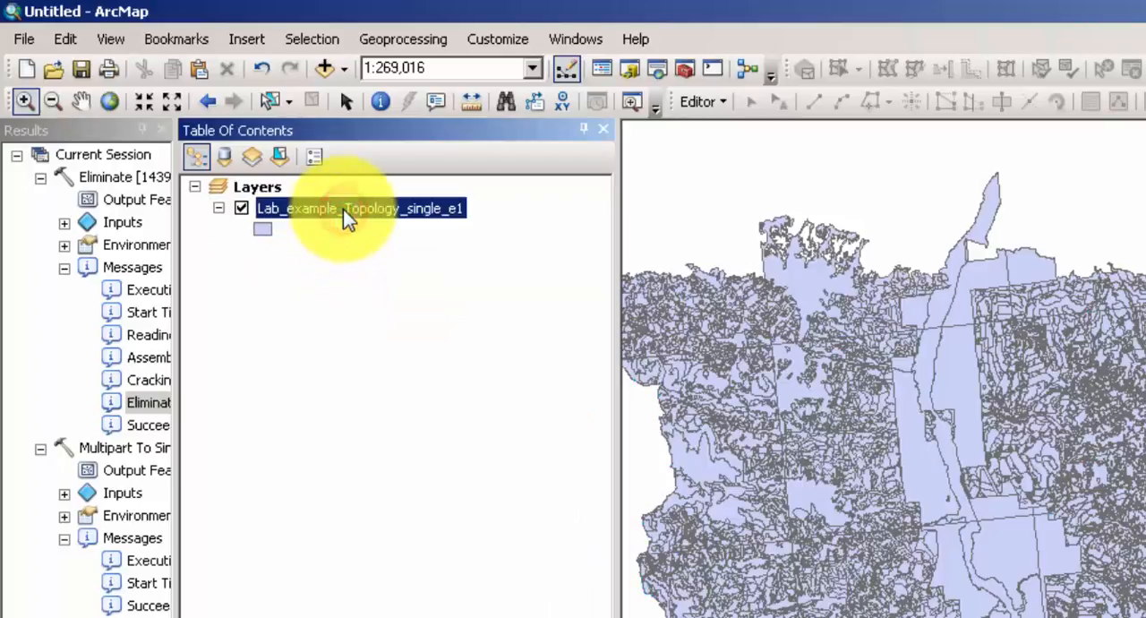
Select the remaining sliver polygons in Lab_example_Topology_single_e1 by attributes, using a Shape_Area expression as a new selection.
left_click(398, 38)
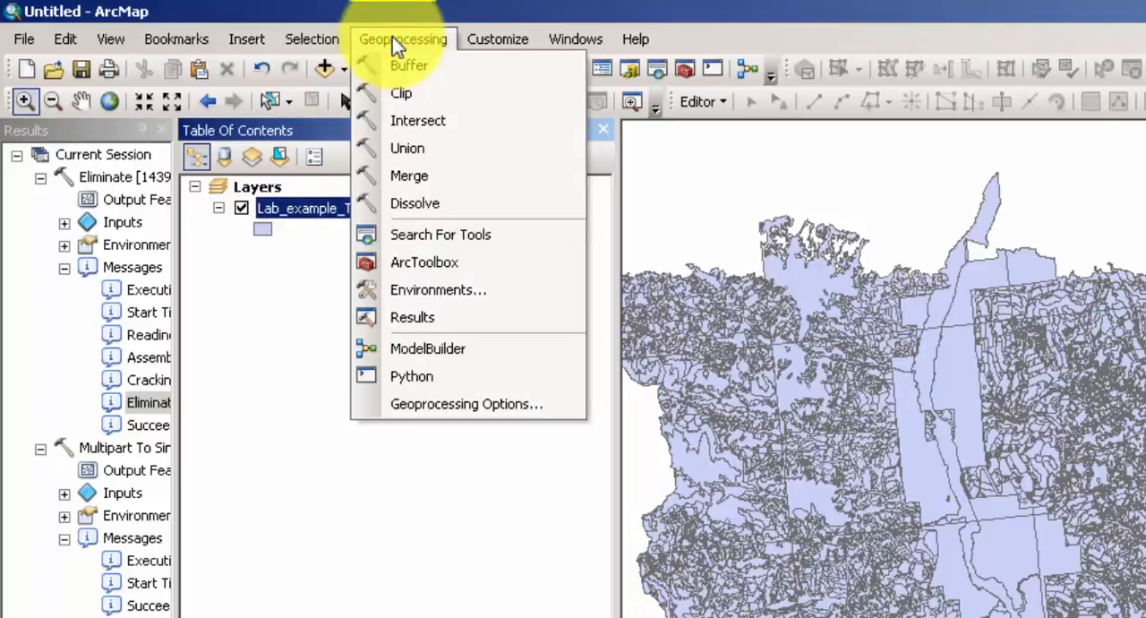
left_click(313, 41)
left_click(314, 41)
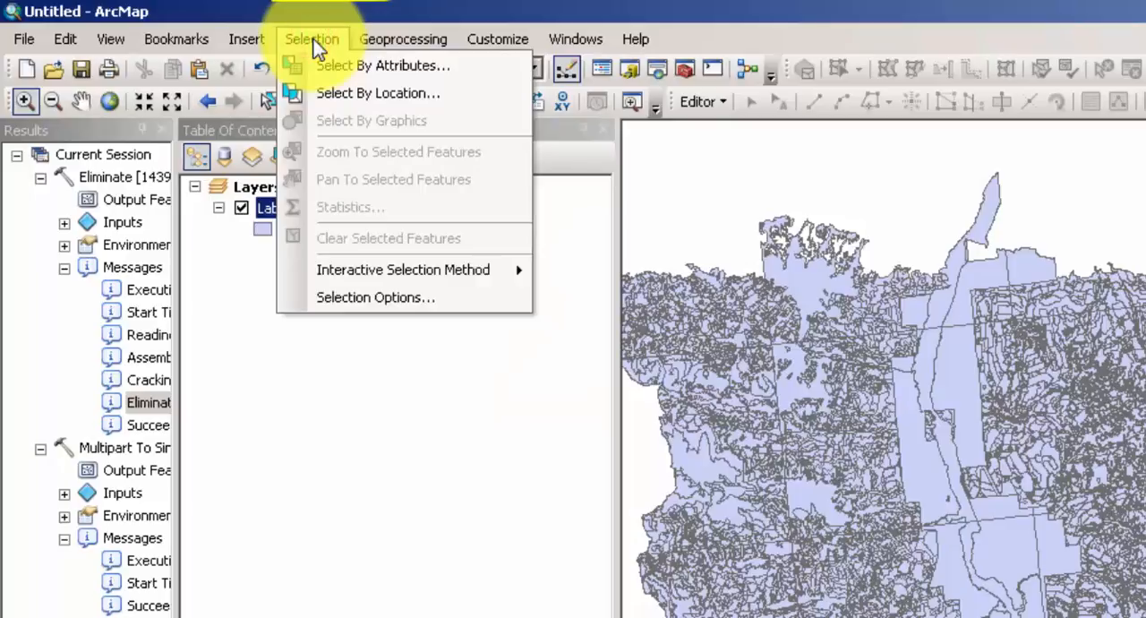
left_click(333, 64)
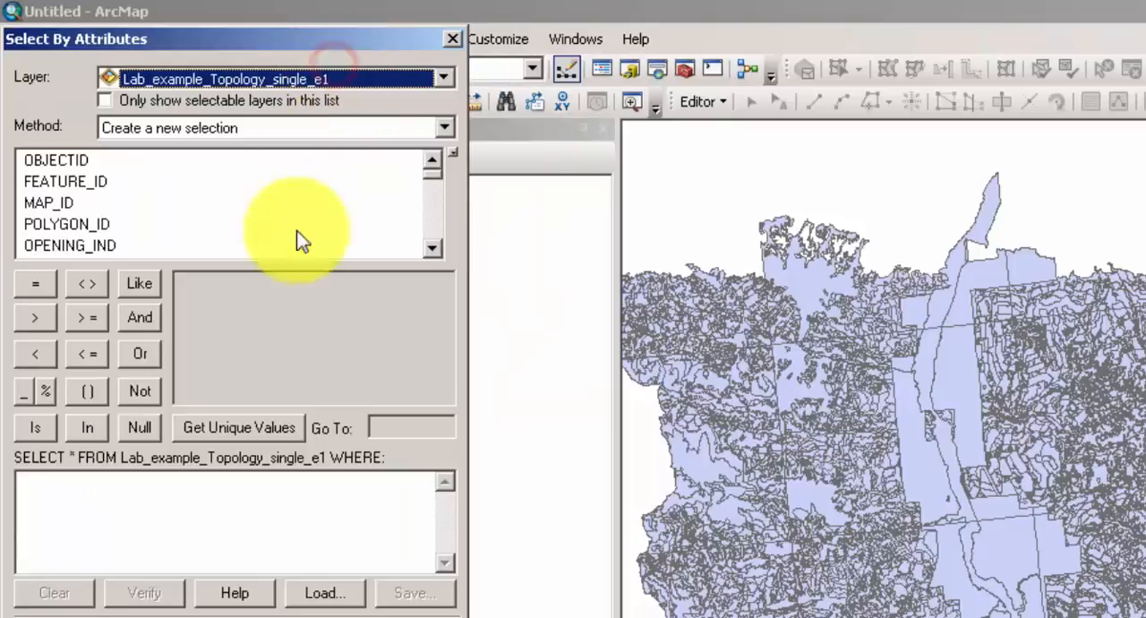
left_click_drag(430, 173, 435, 251)
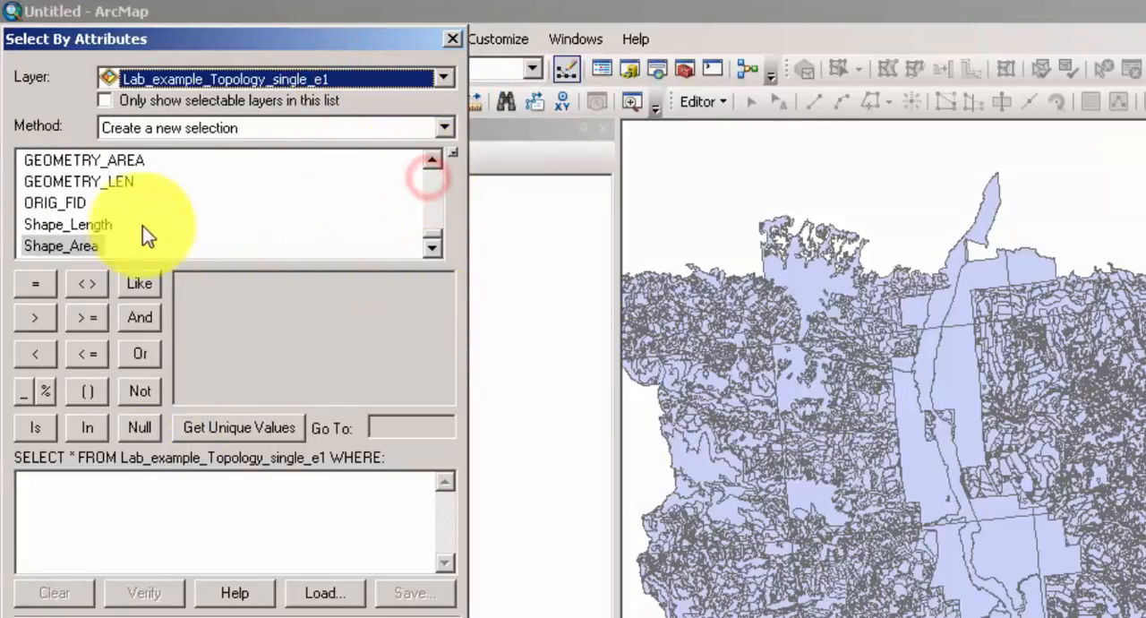
double_click(64, 245)
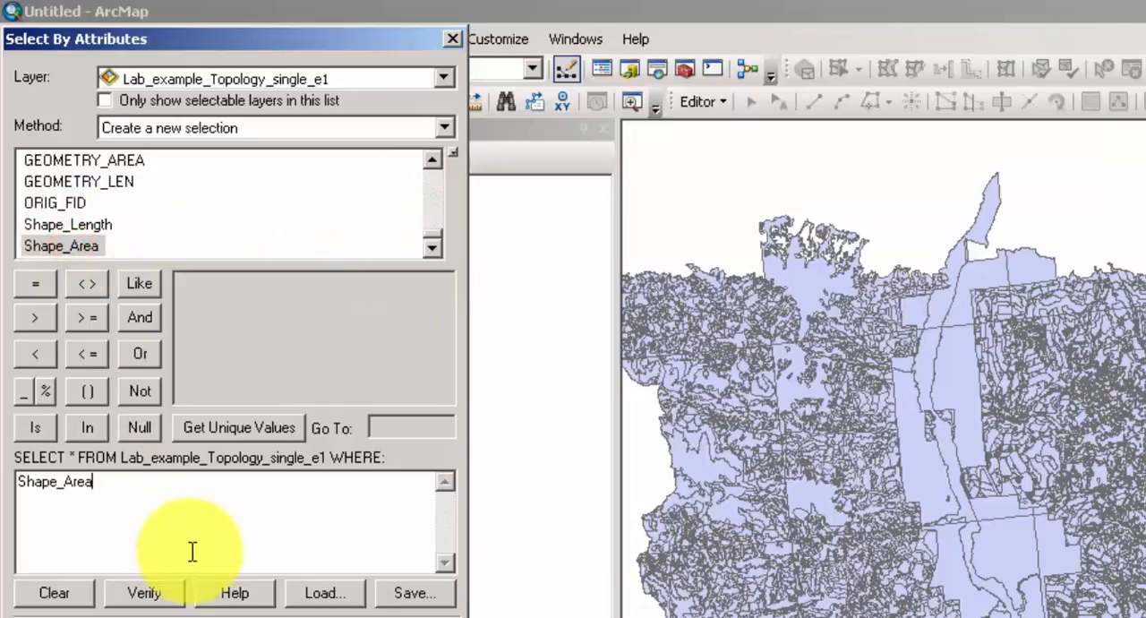
left_click(228, 600)
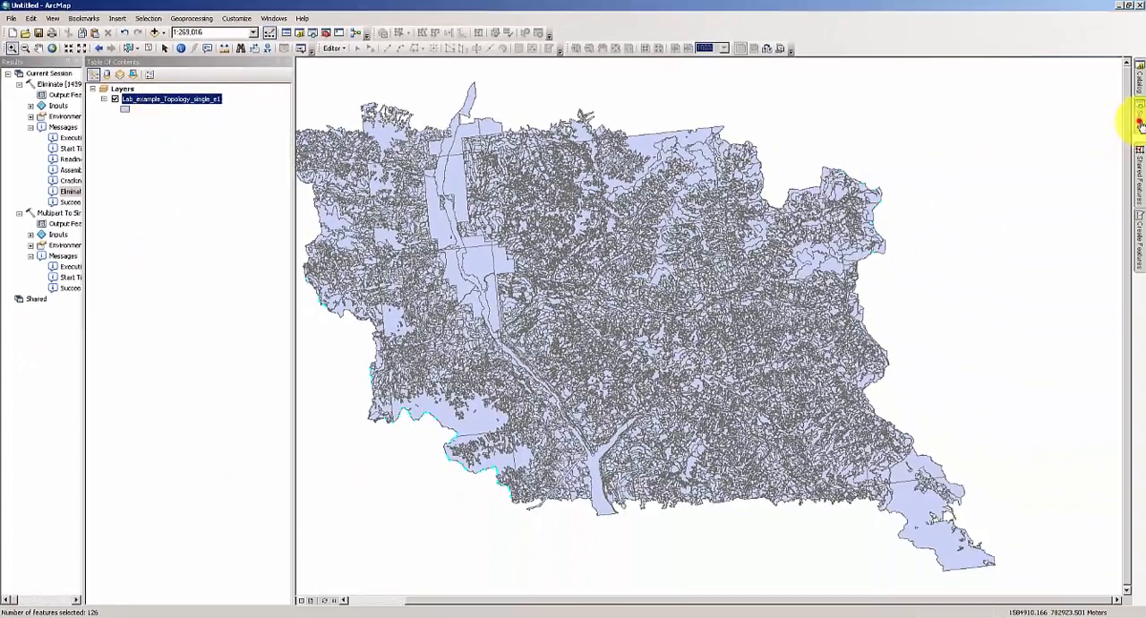
Run the data management Eliminate tool by border on Lab_example_Topology_single_e1, saving the output as Lab_example_Topology_single_e2 in Lab_example_Topology.gdb.
left_click(1141, 124)
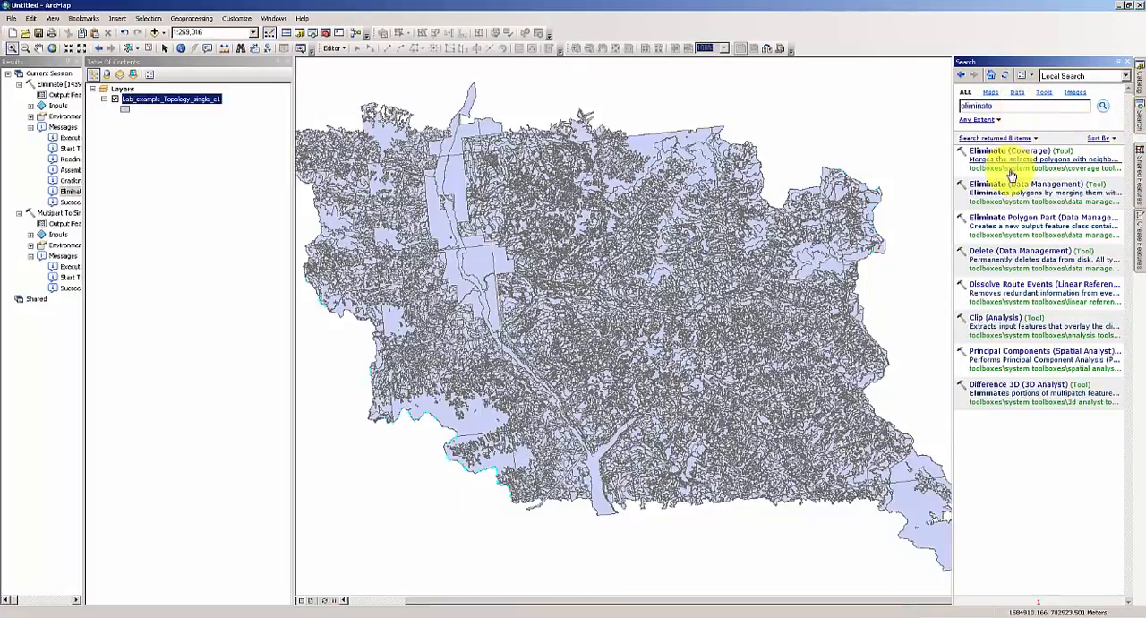
left_click(1015, 185)
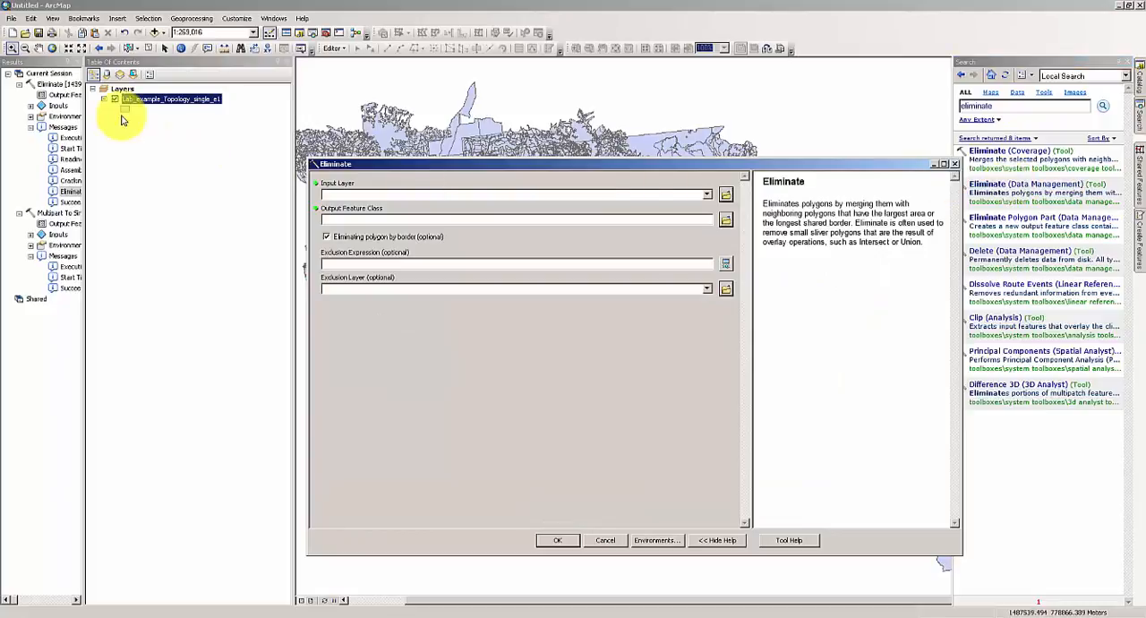
left_click_drag(146, 102, 350, 190)
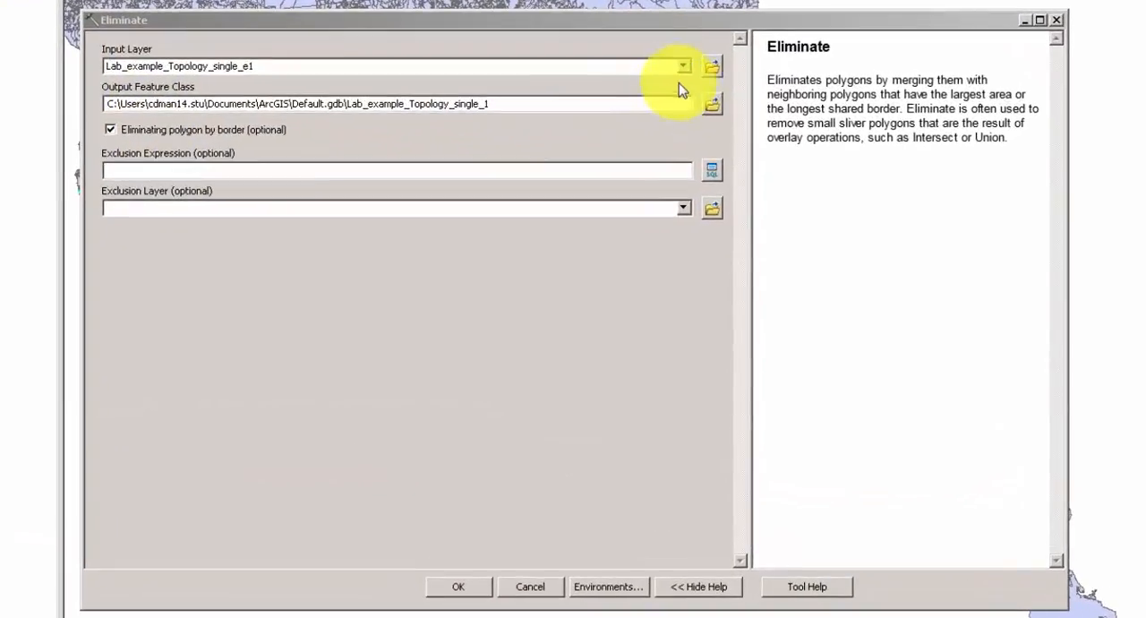
left_click(726, 221)
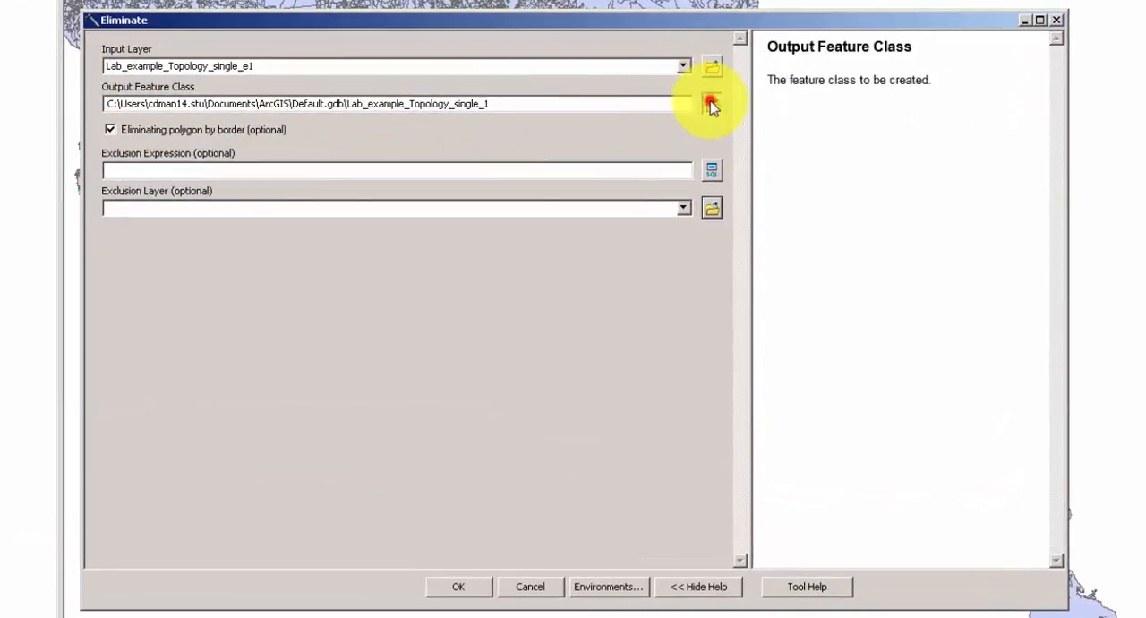
left_click(503, 254)
left_click(598, 404)
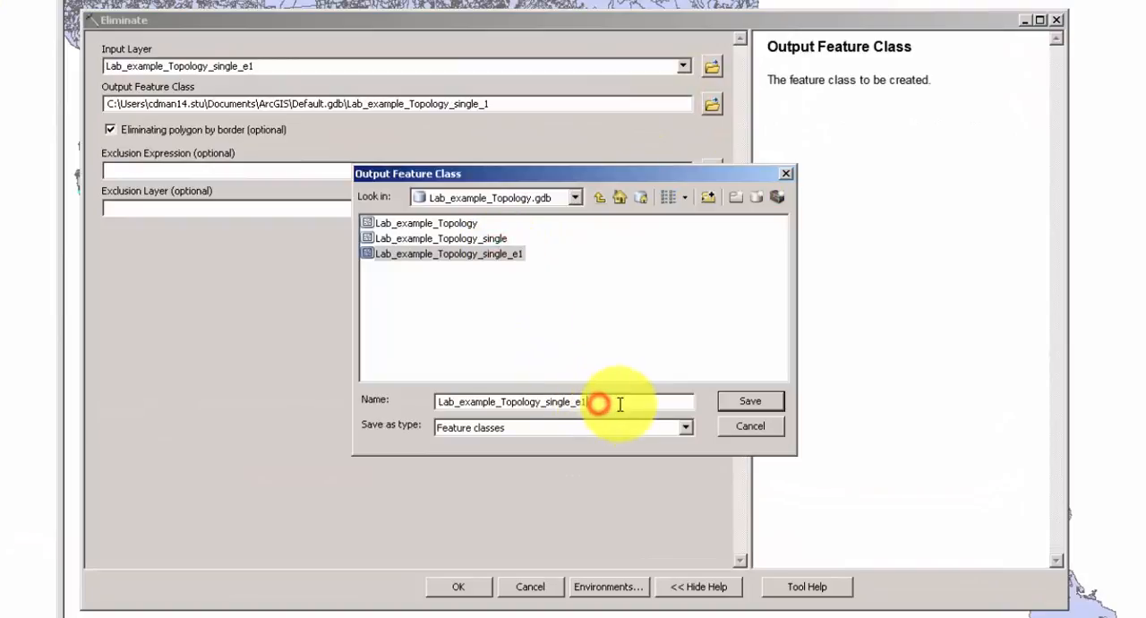
type("2")
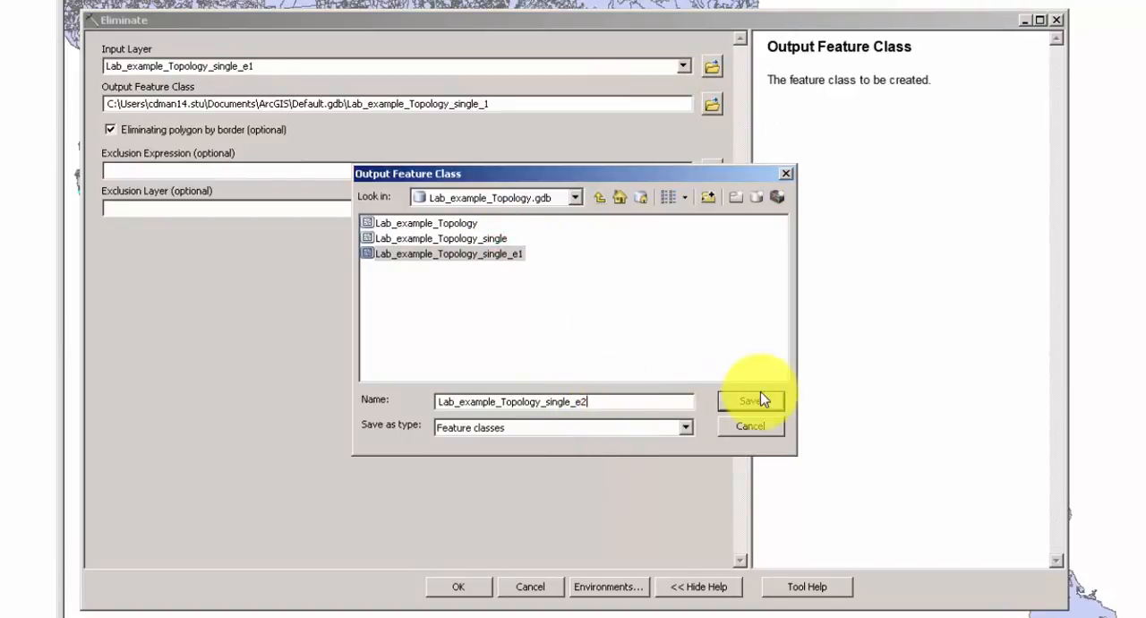
left_click(759, 400)
left_click(466, 589)
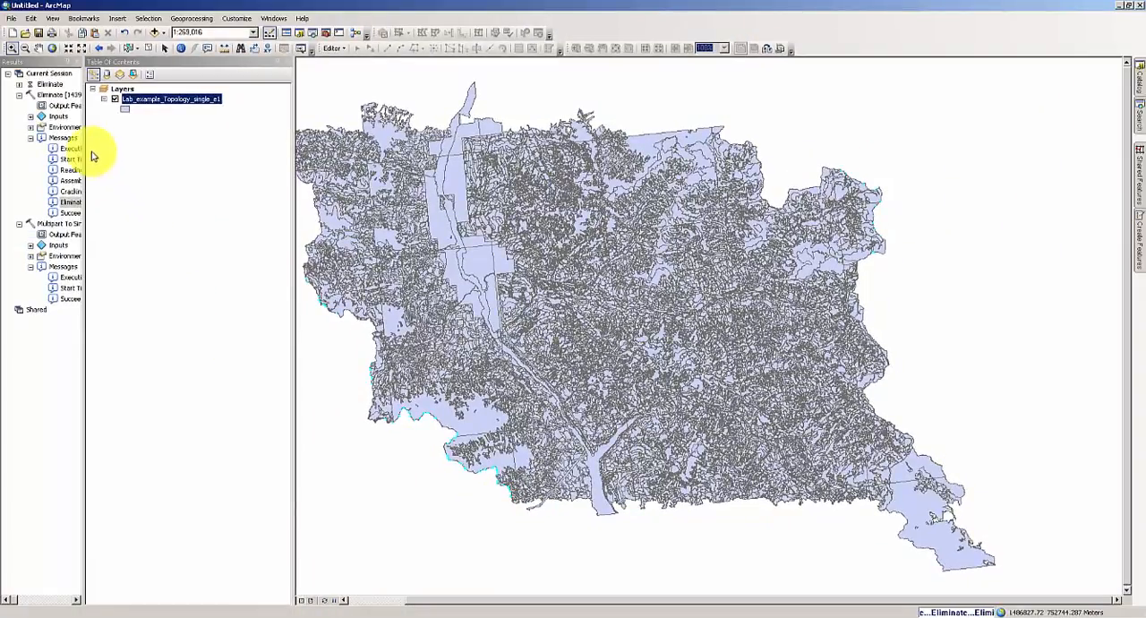
Check the messages of the second Eliminate run for the number of features eliminated, and close the geoprocessing results.
left_click_drag(83, 130, 200, 130)
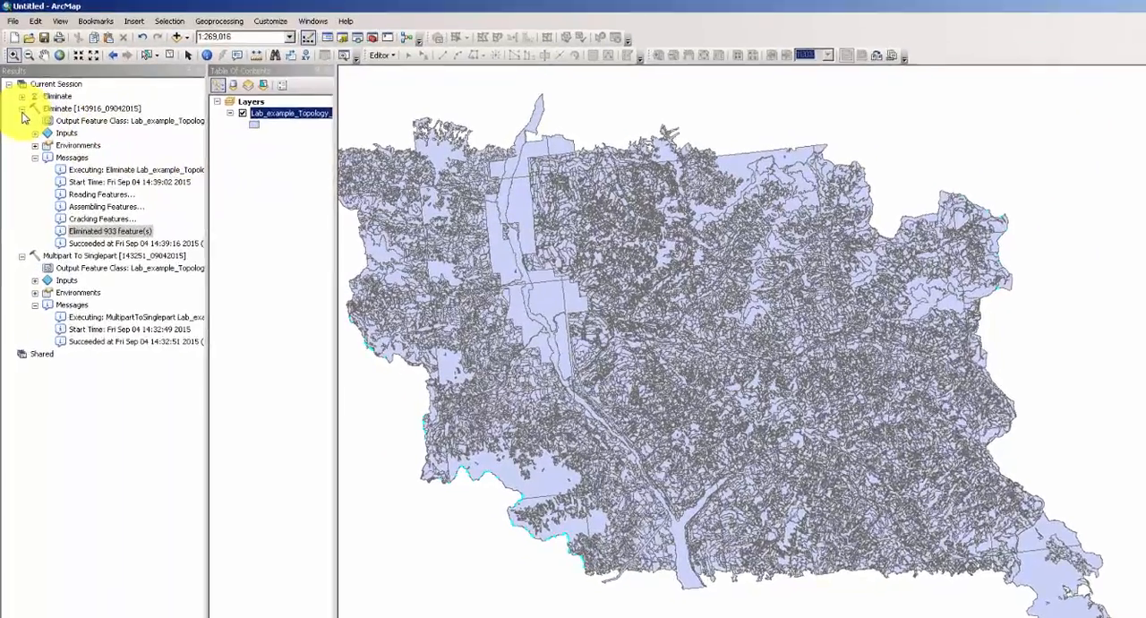
left_click(21, 108)
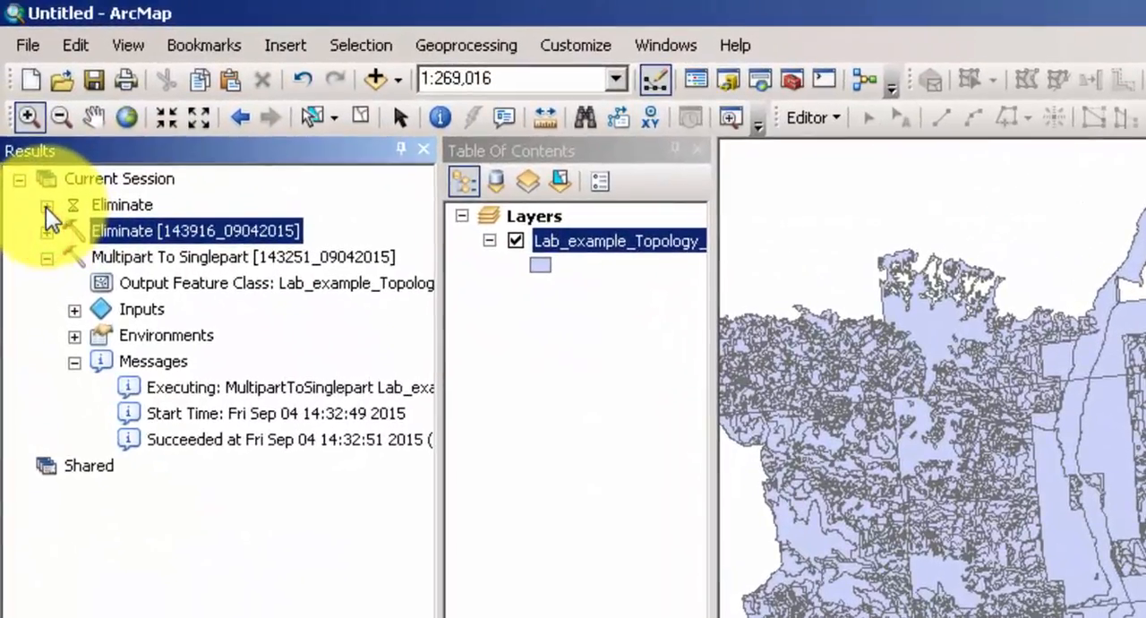
left_click(23, 121)
left_click(48, 206)
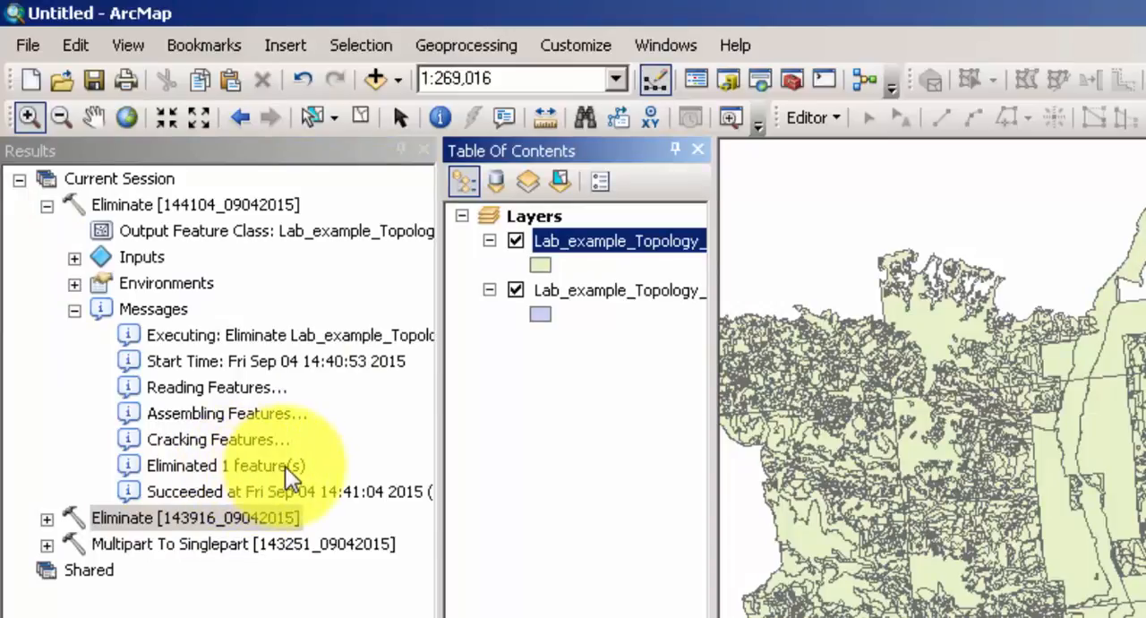
left_click(75, 311)
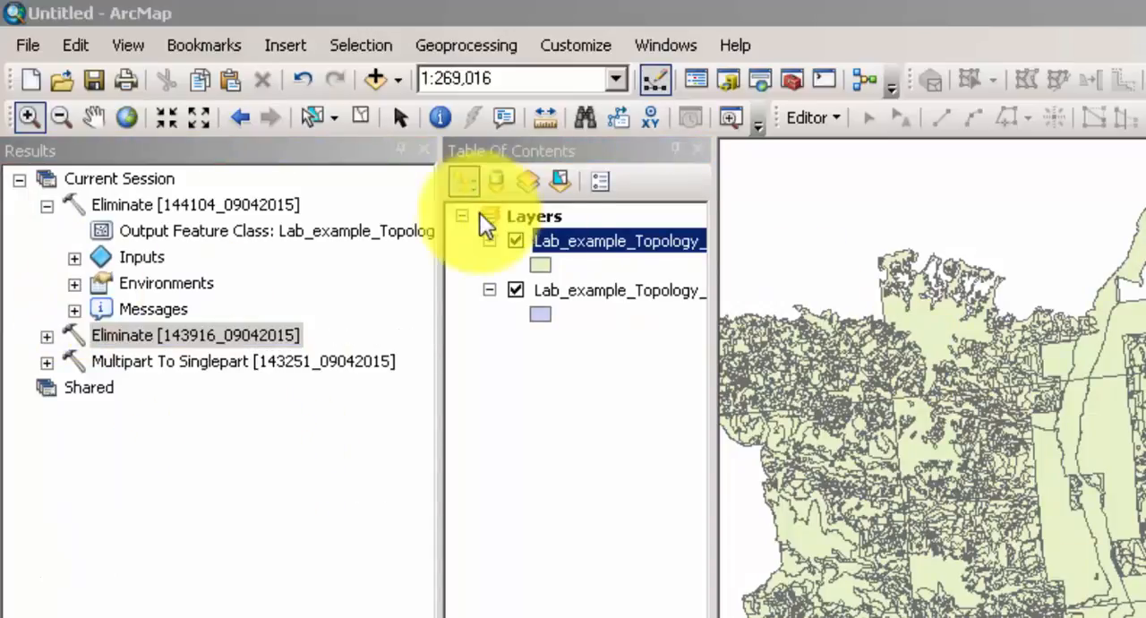
left_click(414, 154)
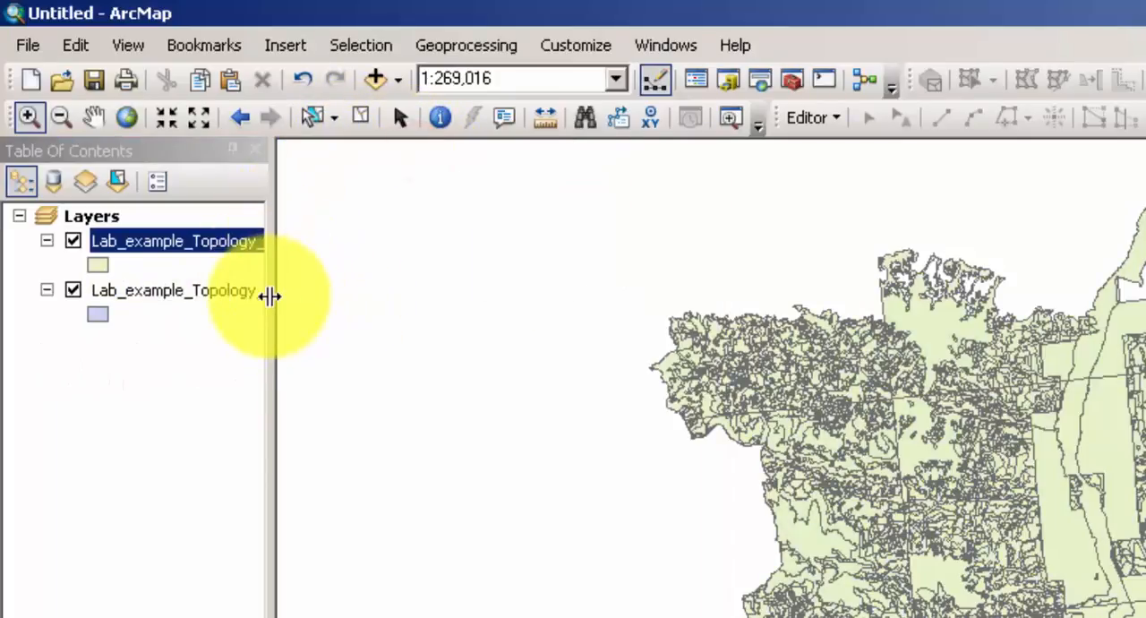
Widen the layer list to show the full layer names and remove Lab_example_Topology_single_e1 from the map.
left_click_drag(269, 295, 614, 299)
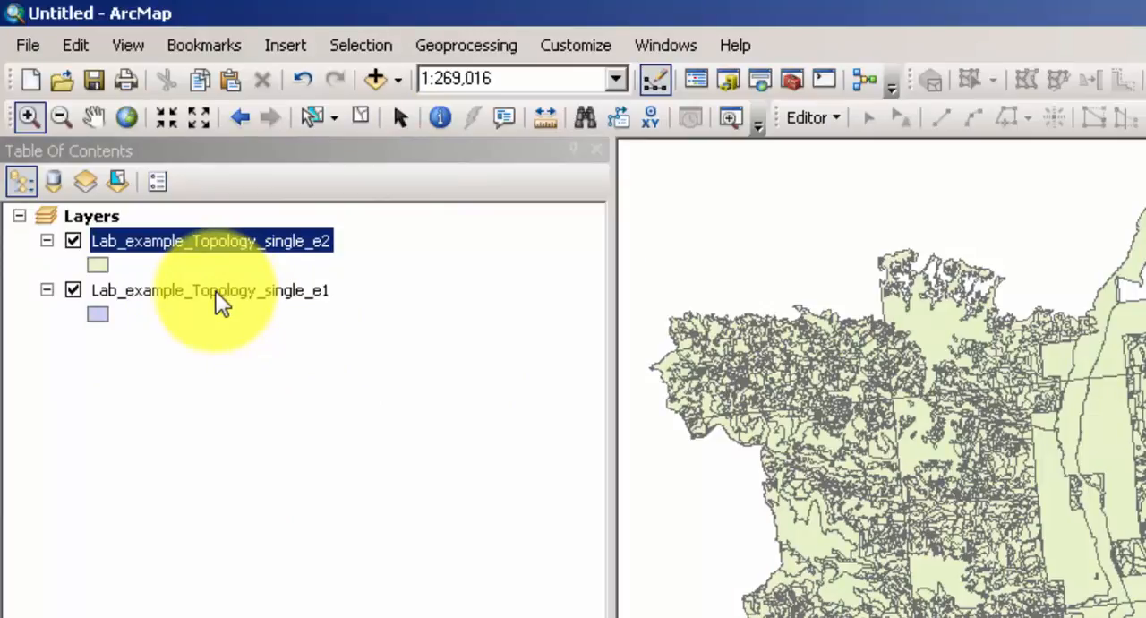
left_click(213, 292)
right_click(212, 292)
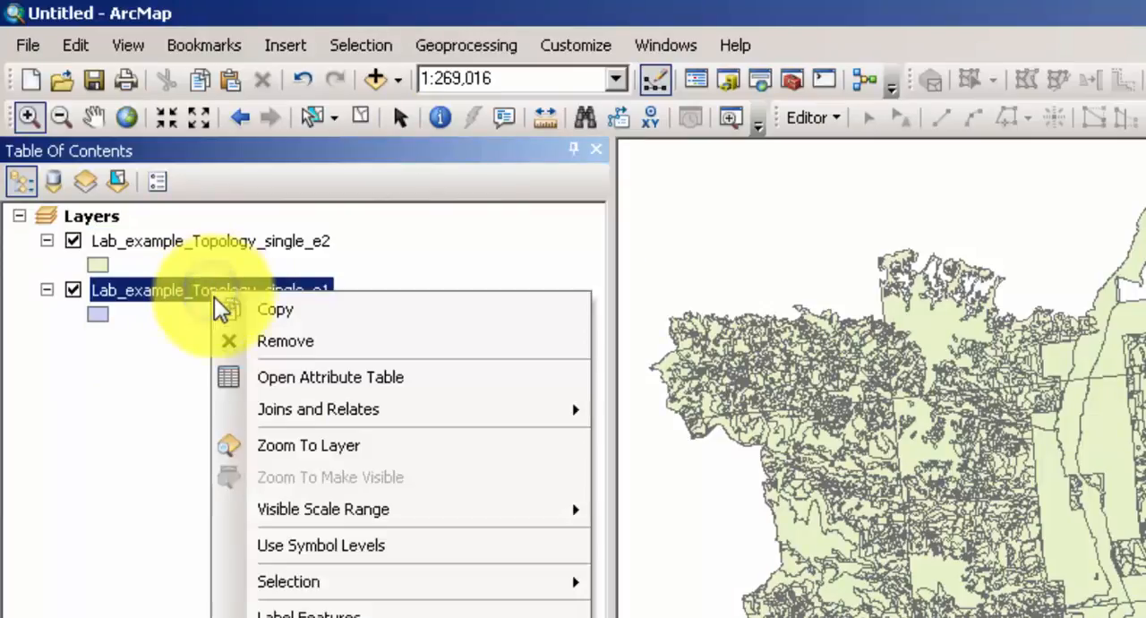
left_click(264, 337)
Start an edit session on the Lab_example_Topology_single_e2 layer.
left_click(200, 240)
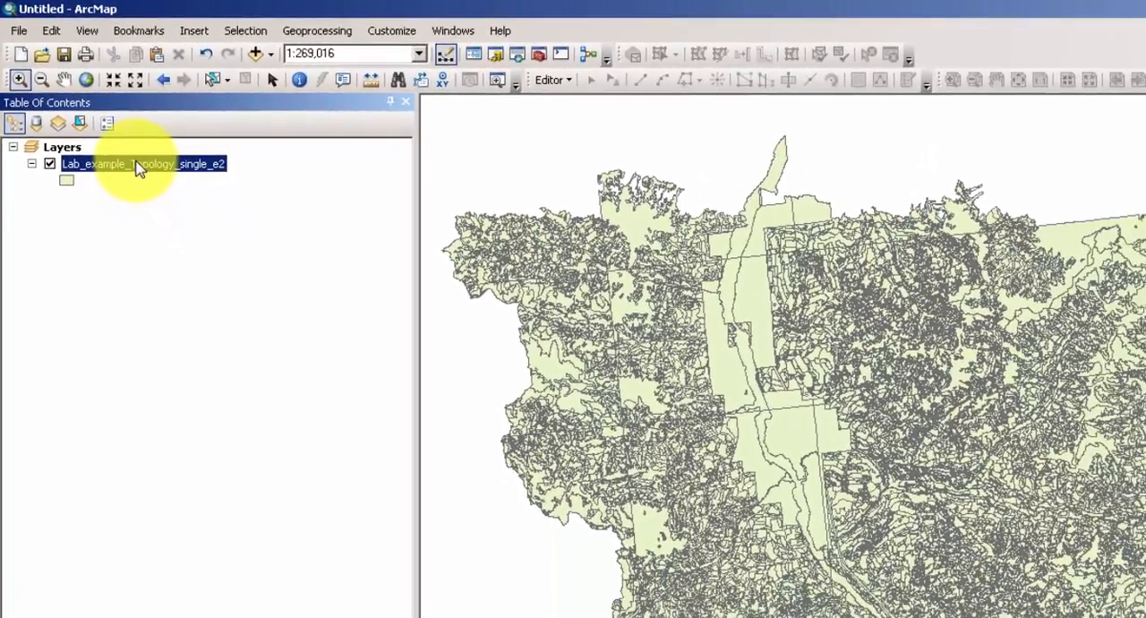
right_click(137, 168)
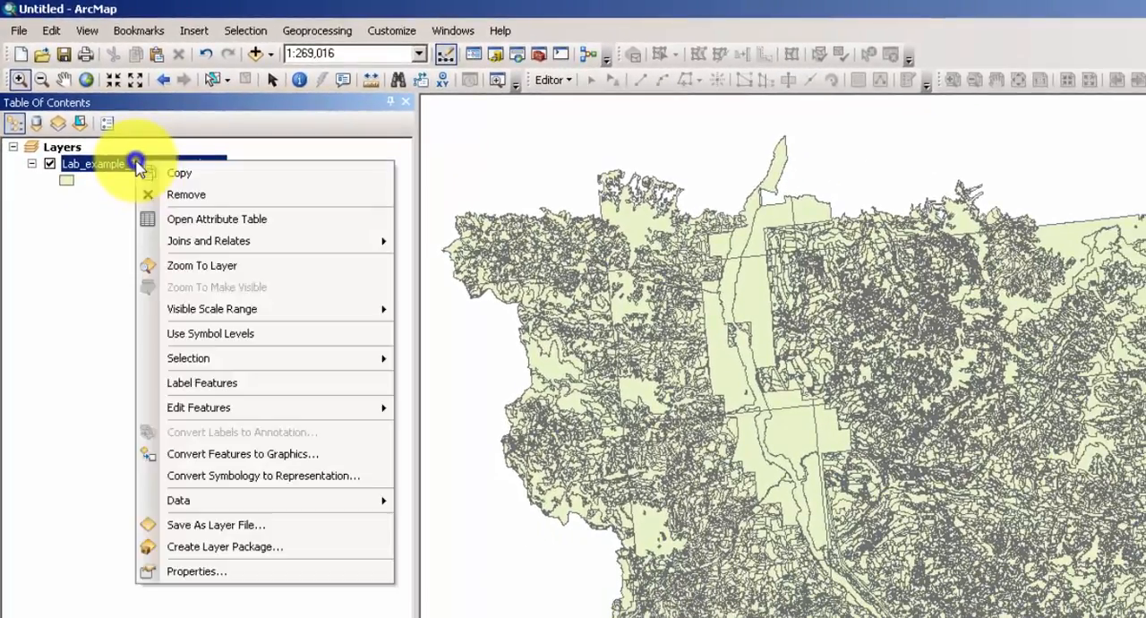
mouse_move(310, 412)
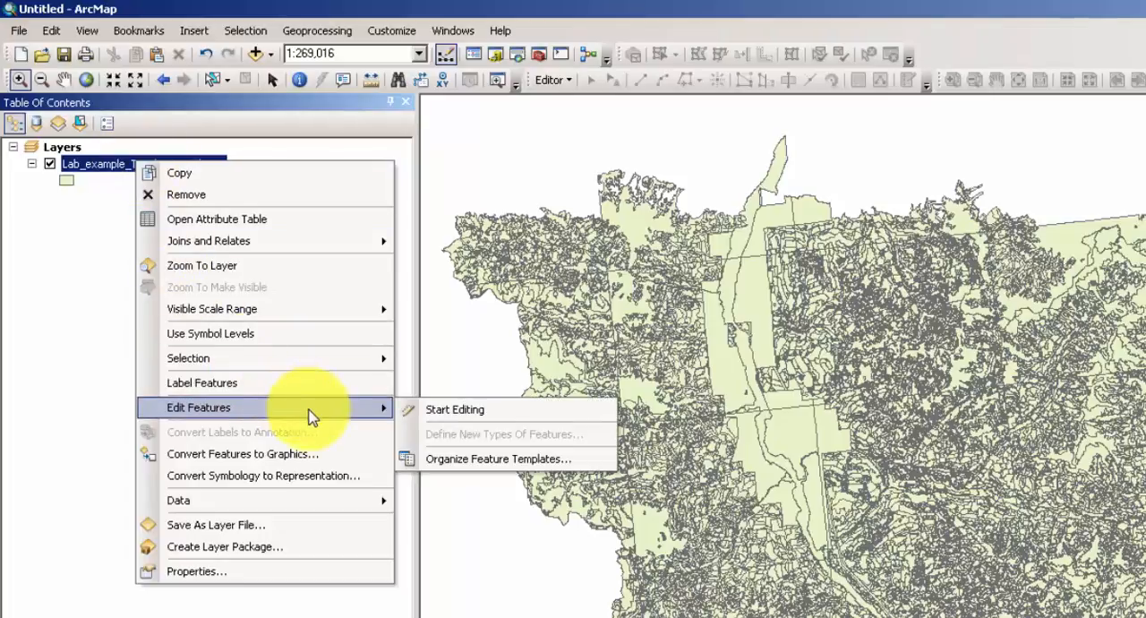
left_click(455, 412)
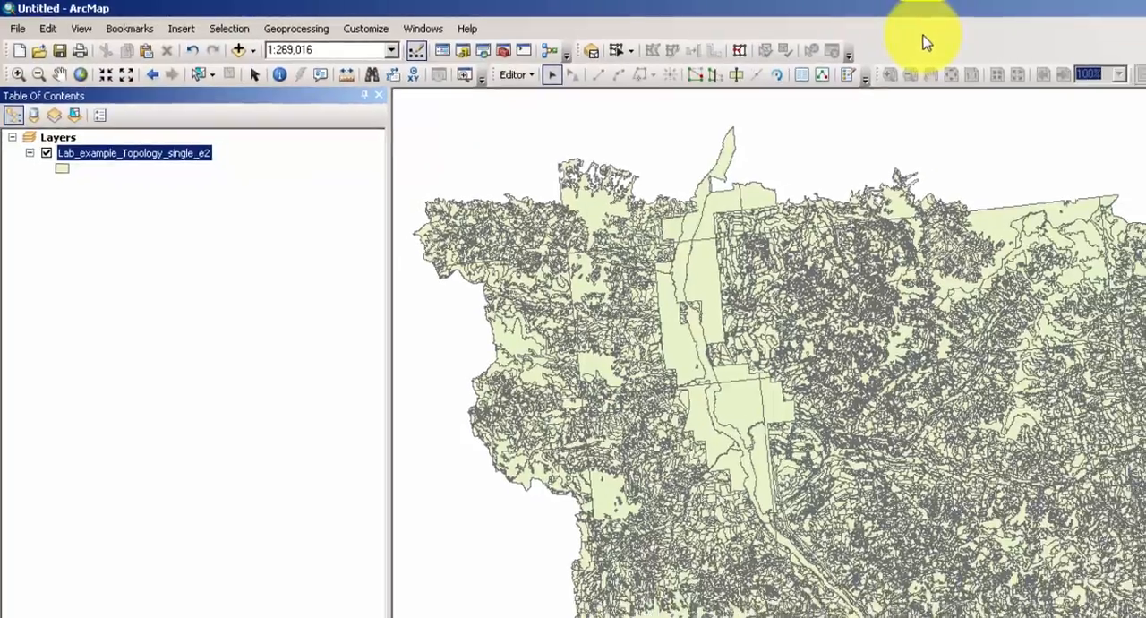
right_click(986, 45)
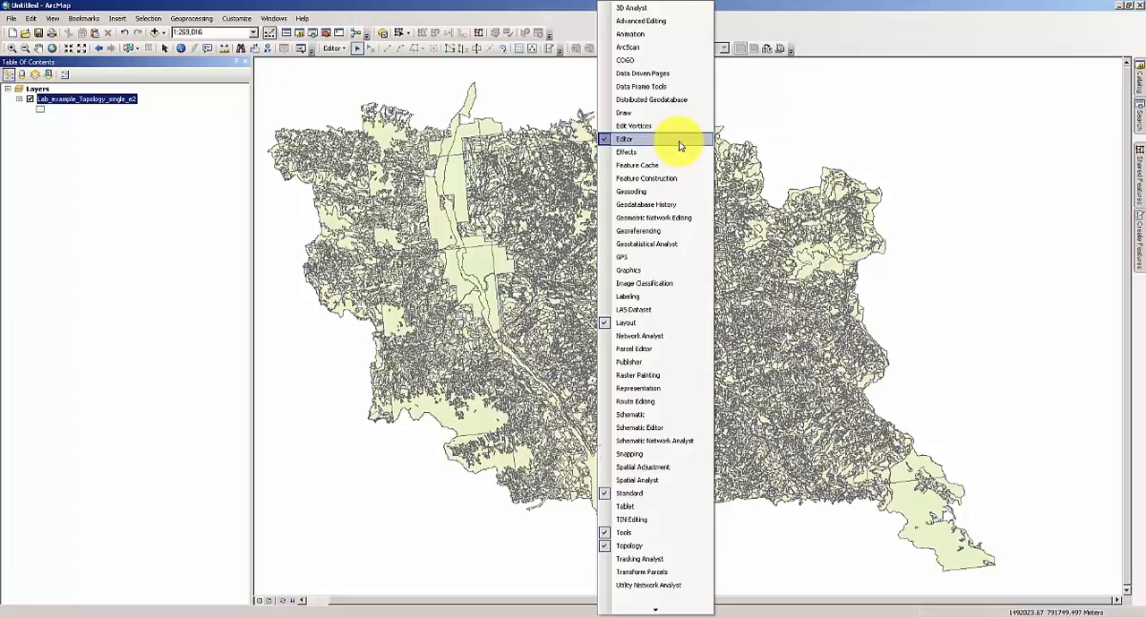
left_click(270, 109)
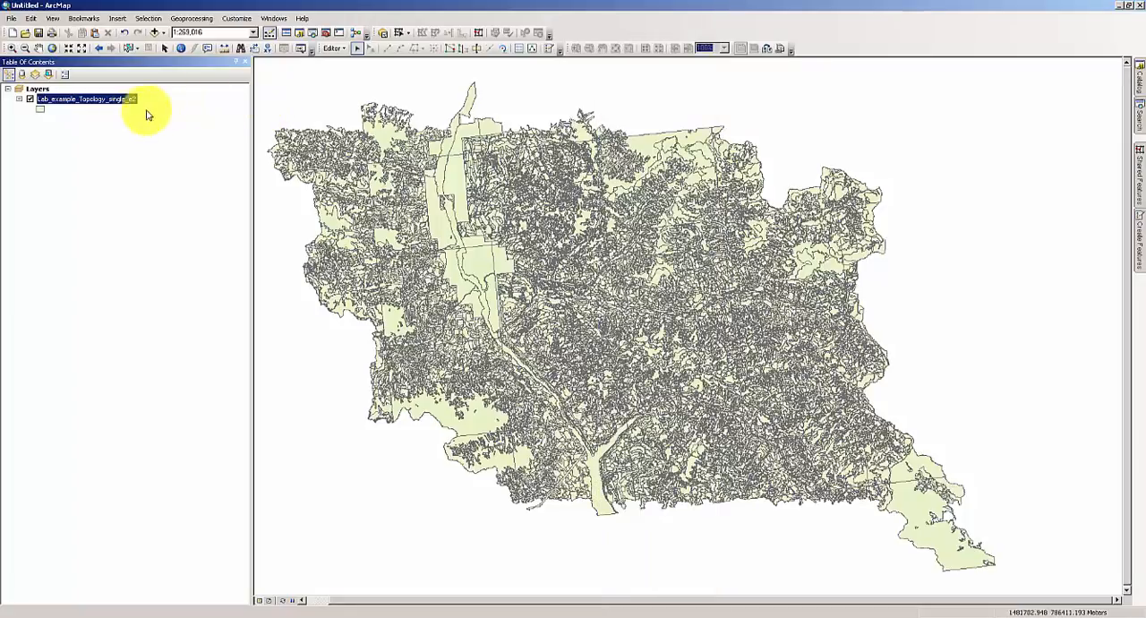
Select the records with Shape_Area<1000 in the attribute table of Lab_example_Topology_single_e2 as a new selection.
right_click(84, 100)
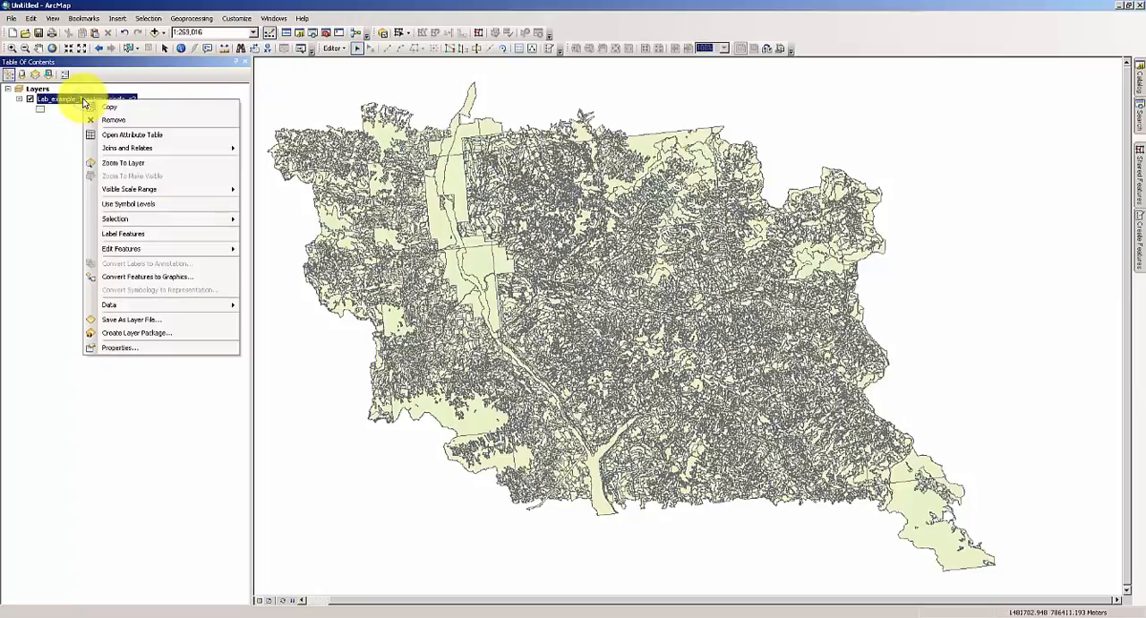
left_click(132, 134)
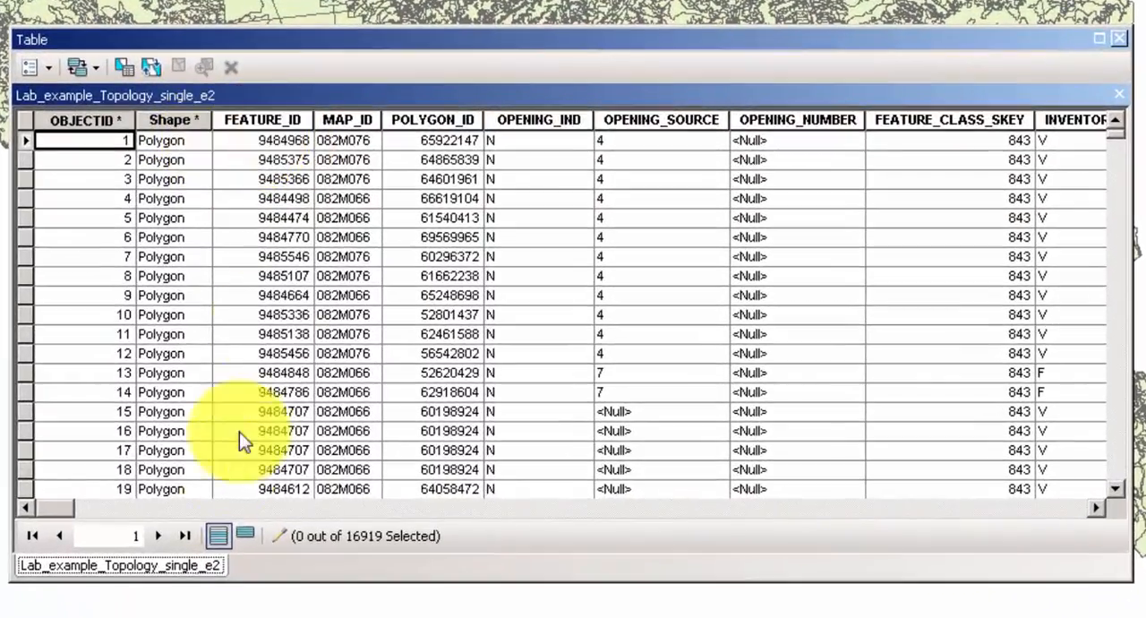
left_click(49, 68)
left_click(101, 126)
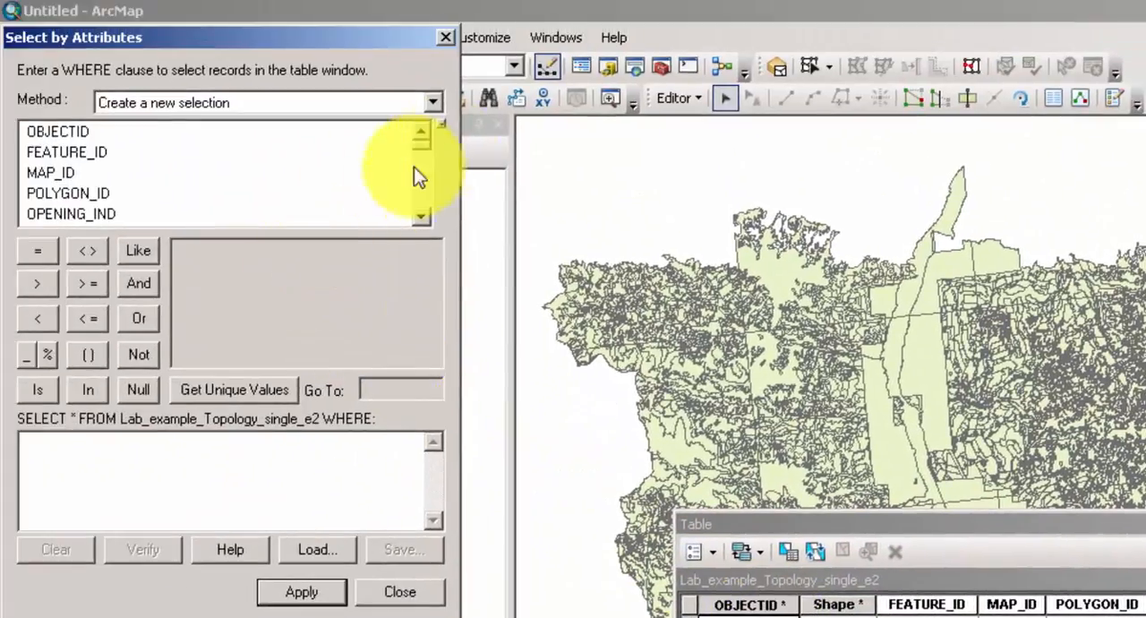
left_click_drag(422, 144, 435, 269)
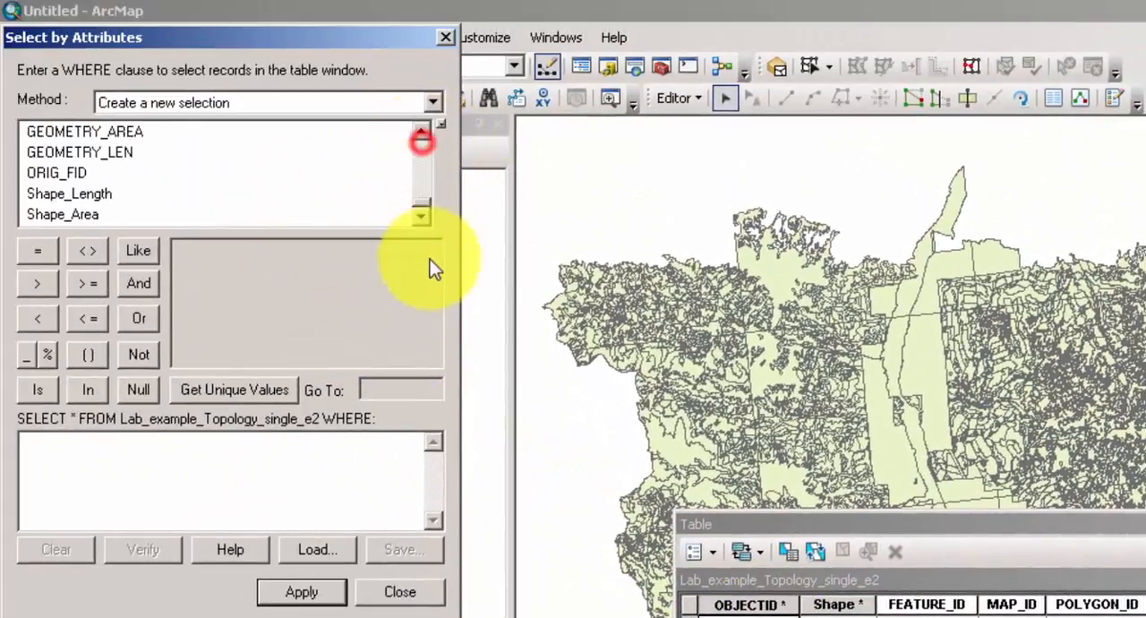
double_click(54, 215)
type("<")
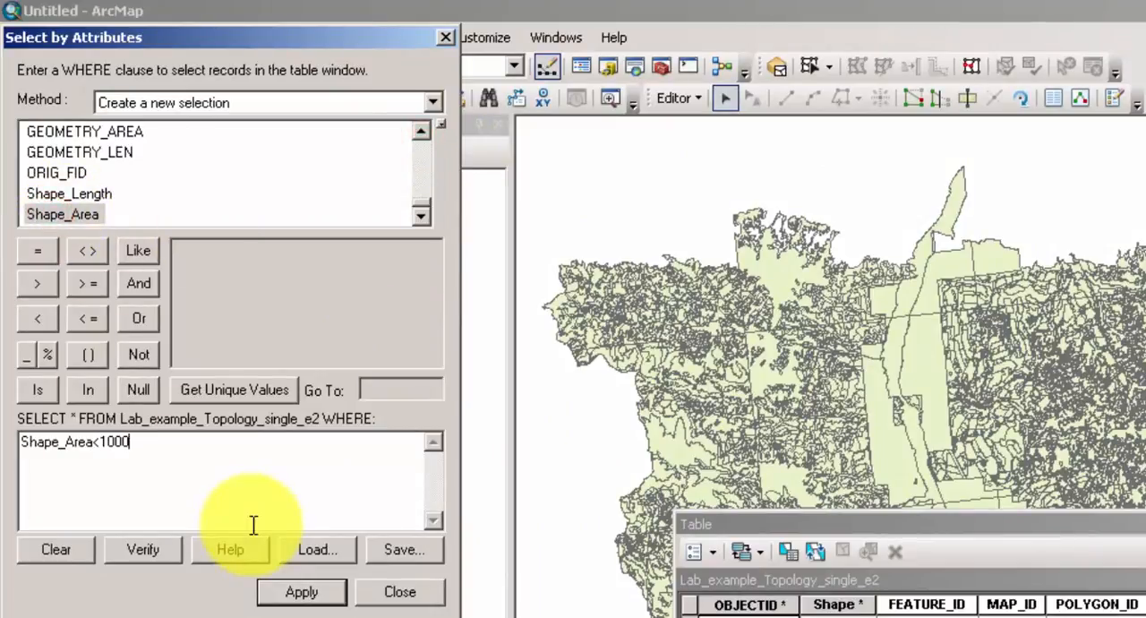
type("1000")
left_click(309, 591)
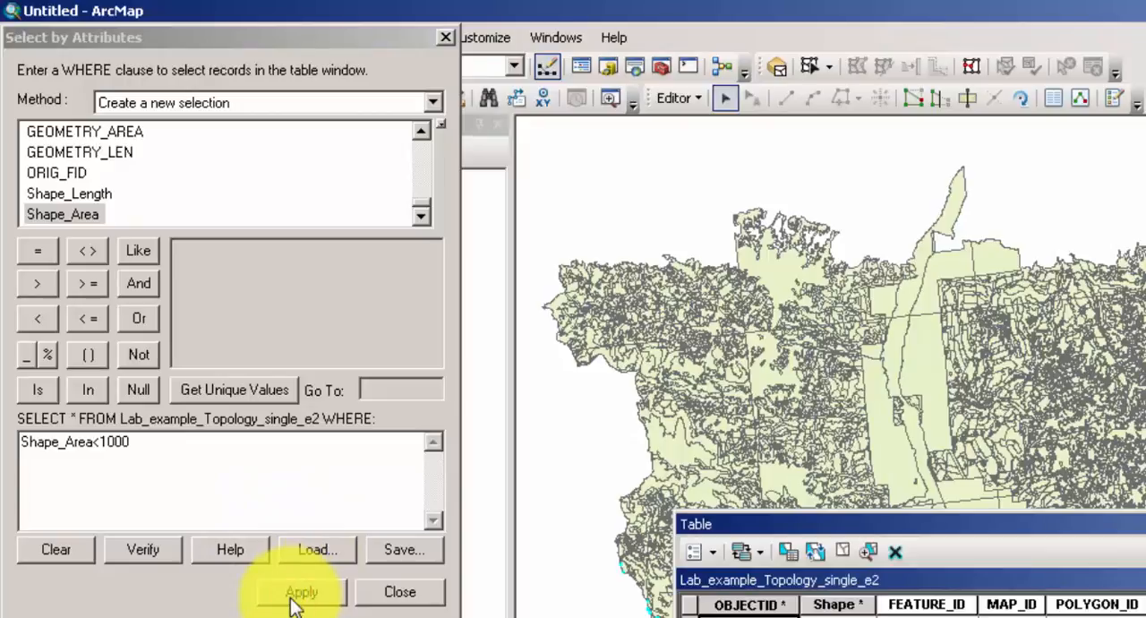
left_click(400, 591)
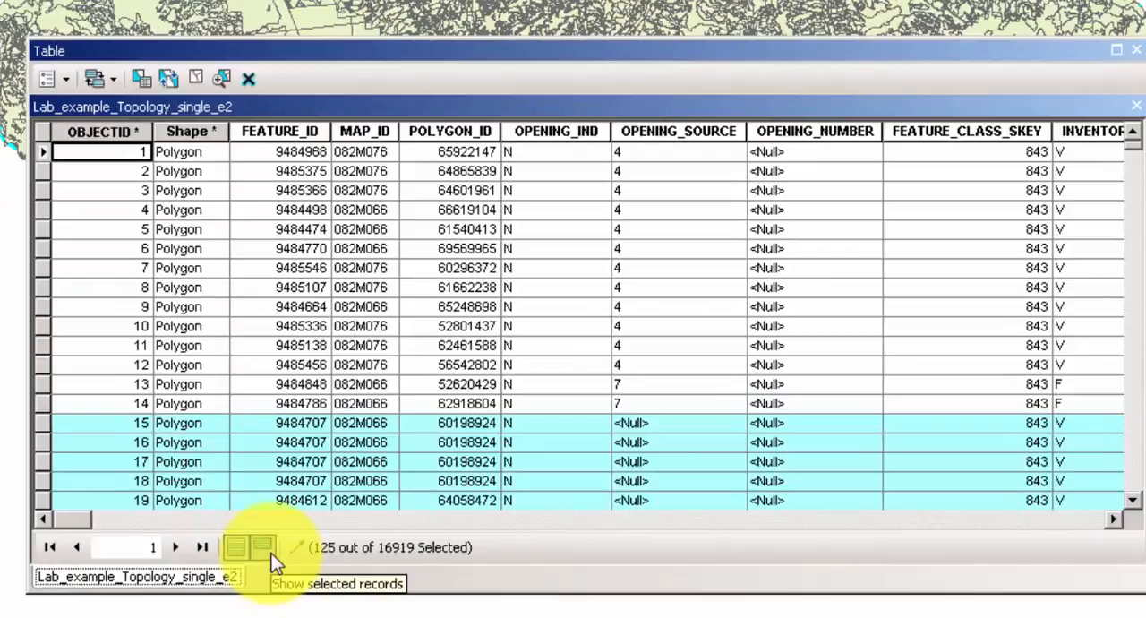
Show only the selected records, zoom to the first sliver polygon (OBJECTID 15) and delete it.
left_click(273, 556)
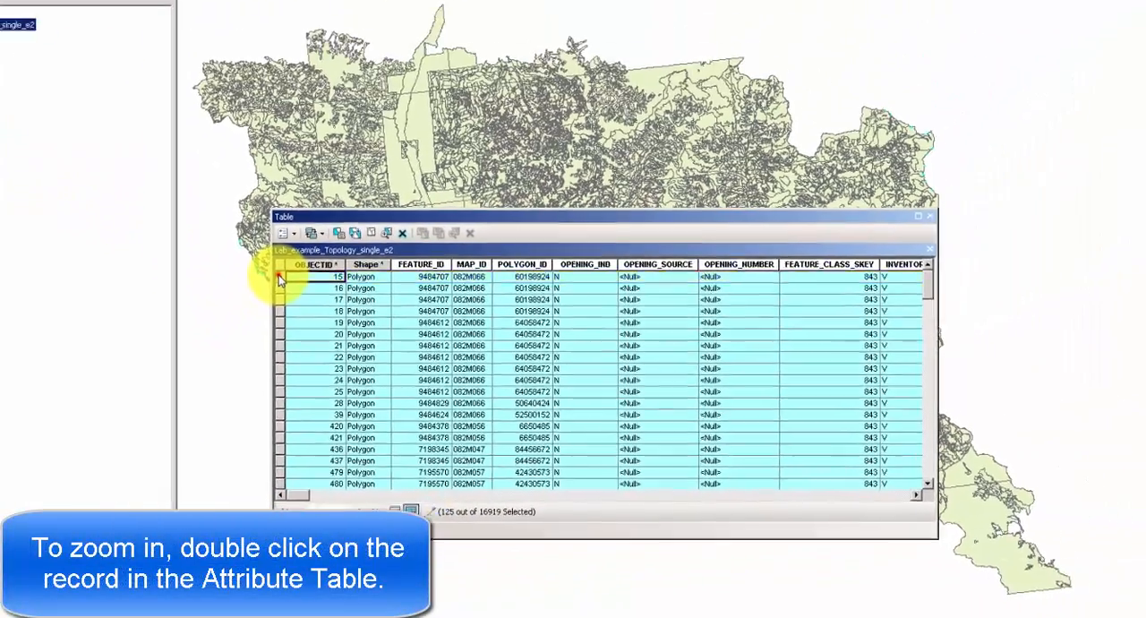
double_click(42, 152)
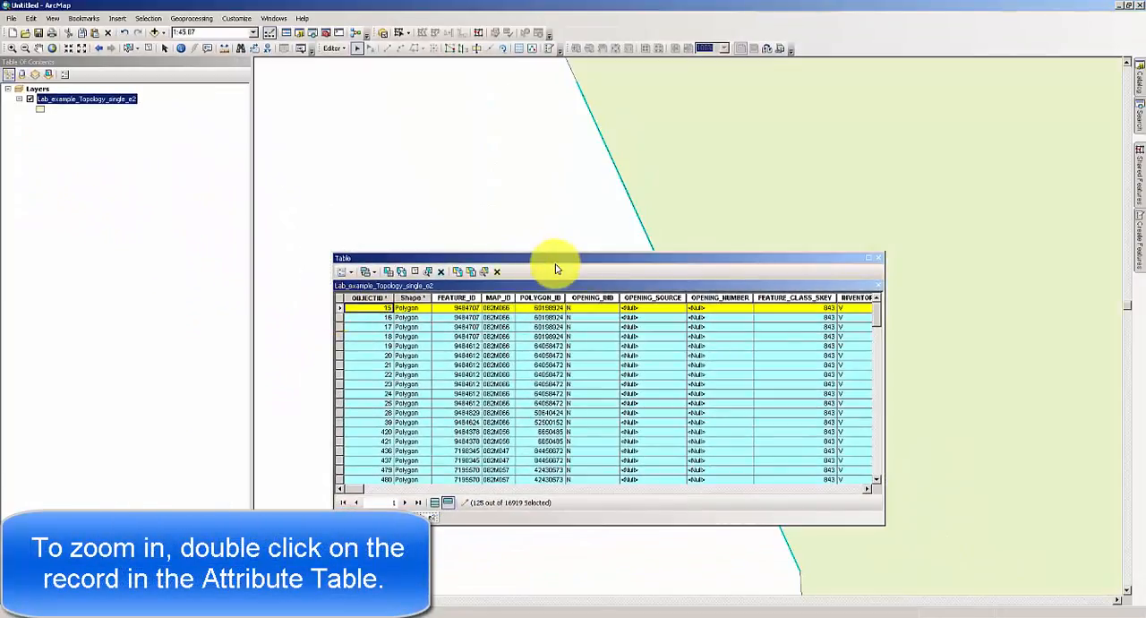
left_click_drag(558, 259, 256, 162)
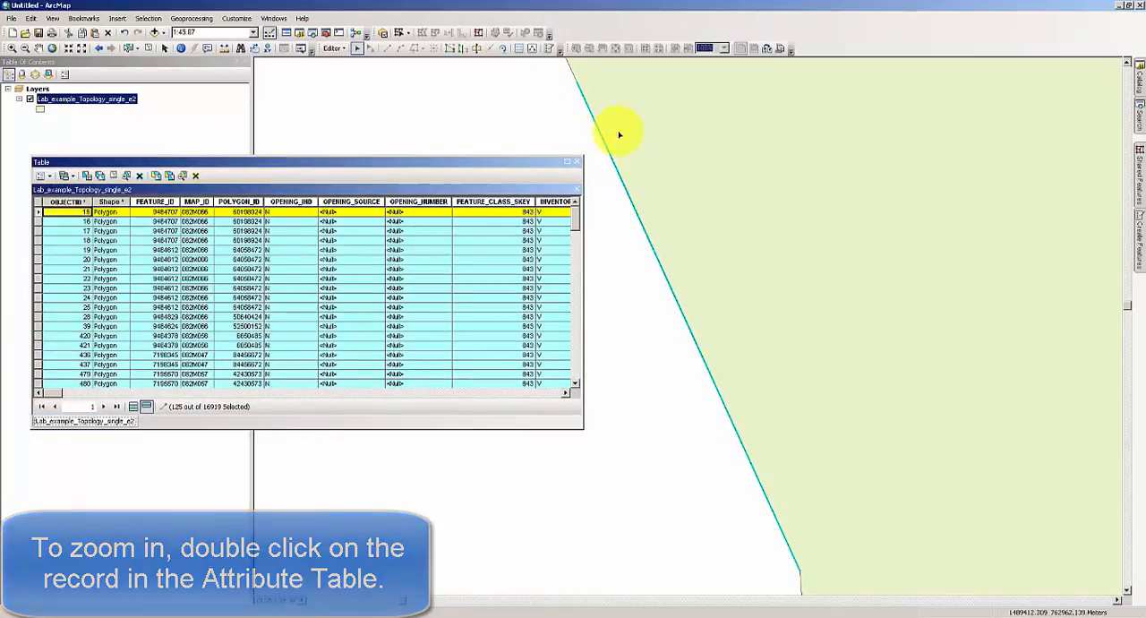
left_click(194, 176)
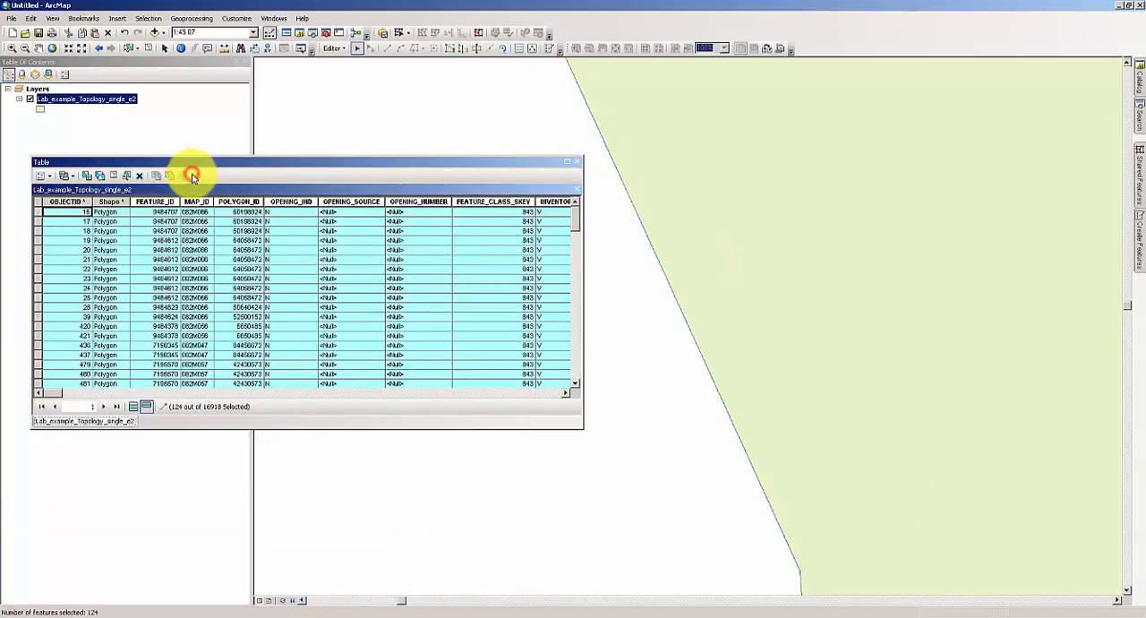
Zoom to the sliver polygons with OBJECTID 16, 17 and 18 one at a time and delete each.
double_click(36, 212)
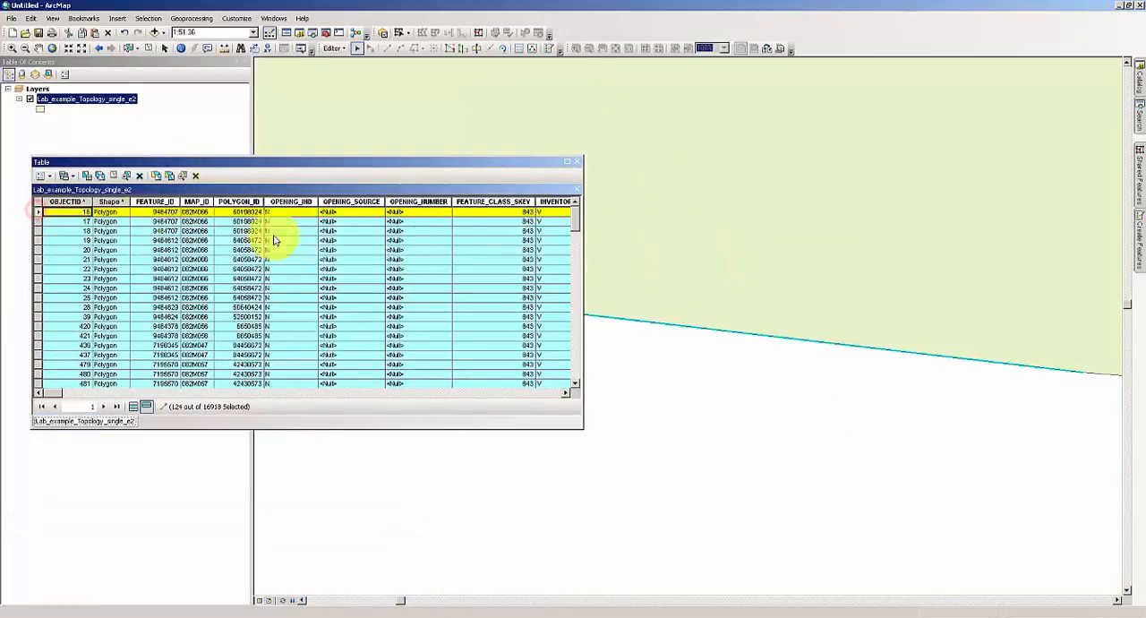
left_click(197, 176)
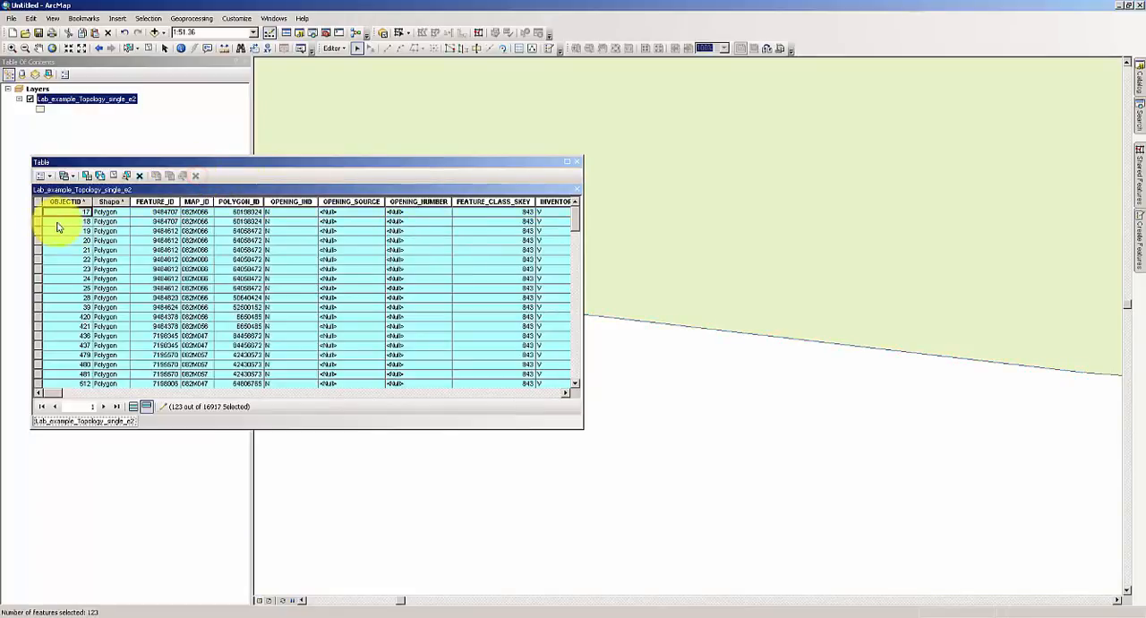
double_click(34, 212)
left_click(196, 176)
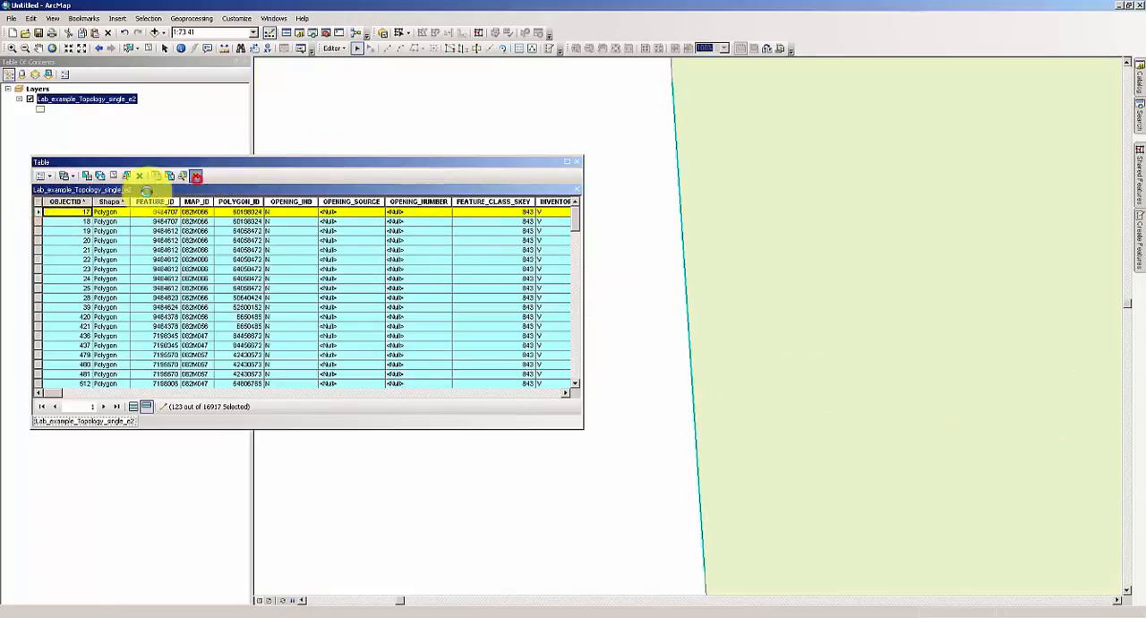
double_click(35, 213)
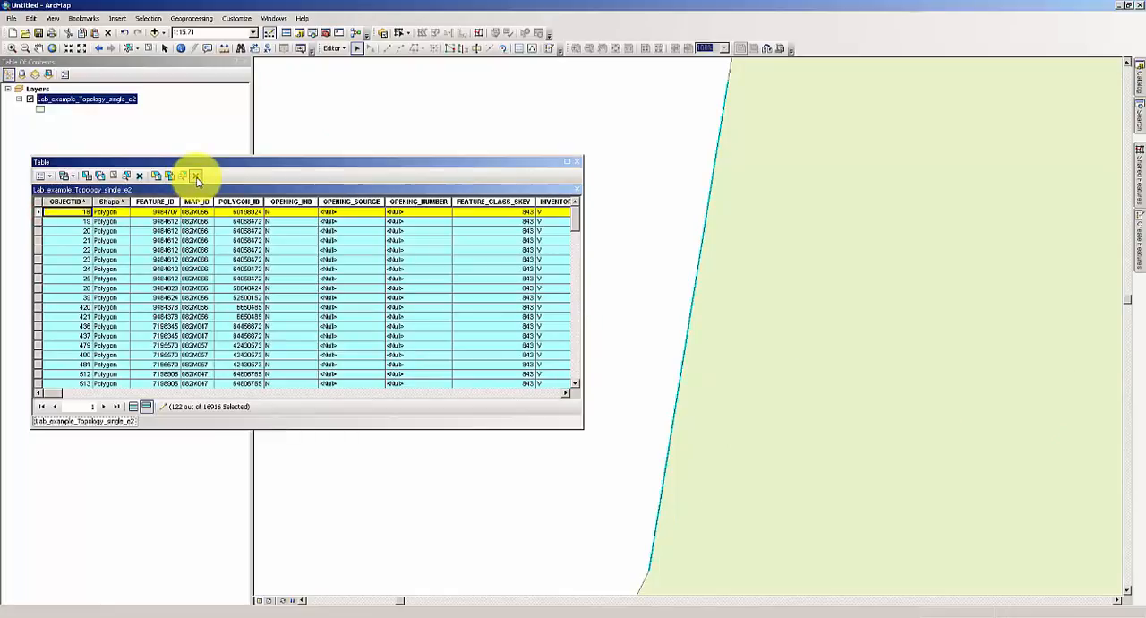
left_click(196, 176)
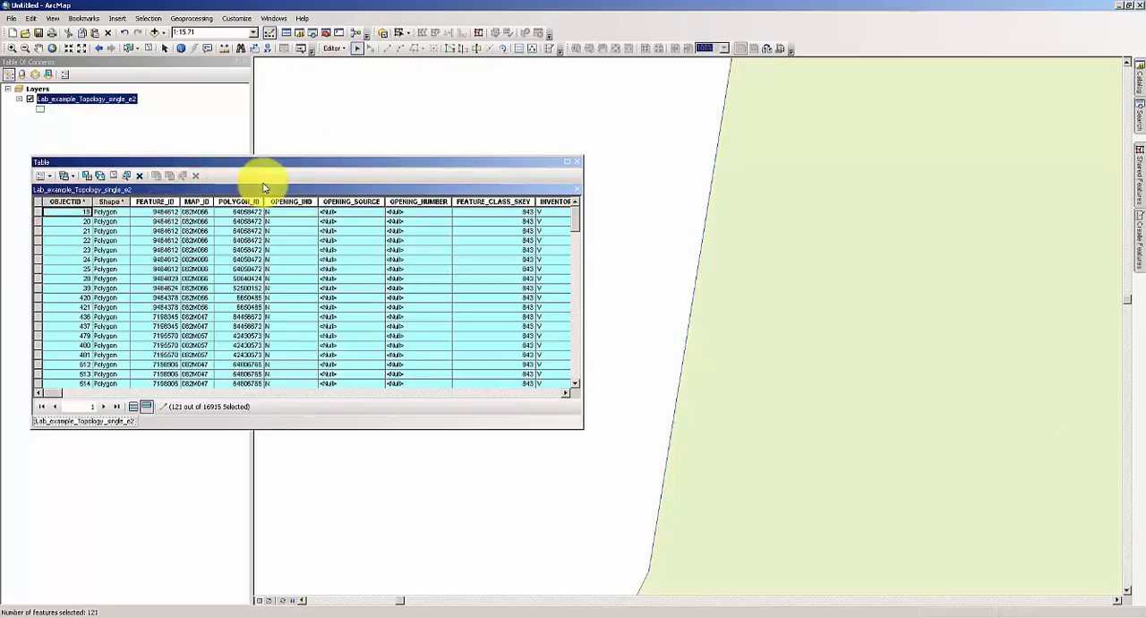
Review the Shape_Area values of the remaining selected sliver polygons and delete them all, closing the attribute table.
left_click_drag(266, 159, 352, 141)
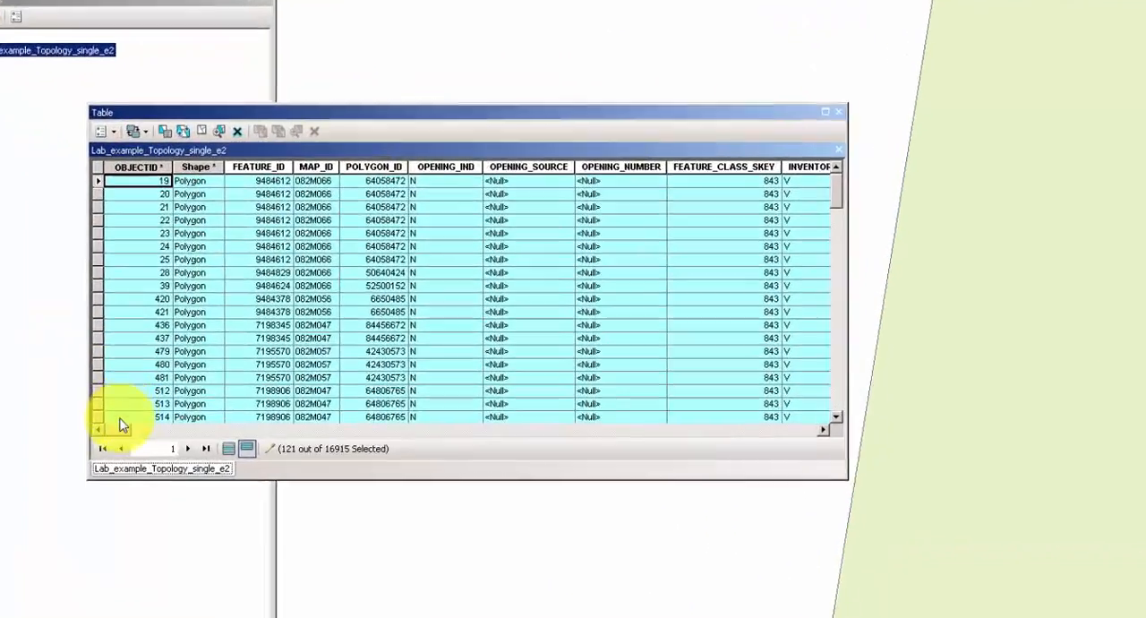
left_click_drag(136, 374, 661, 403)
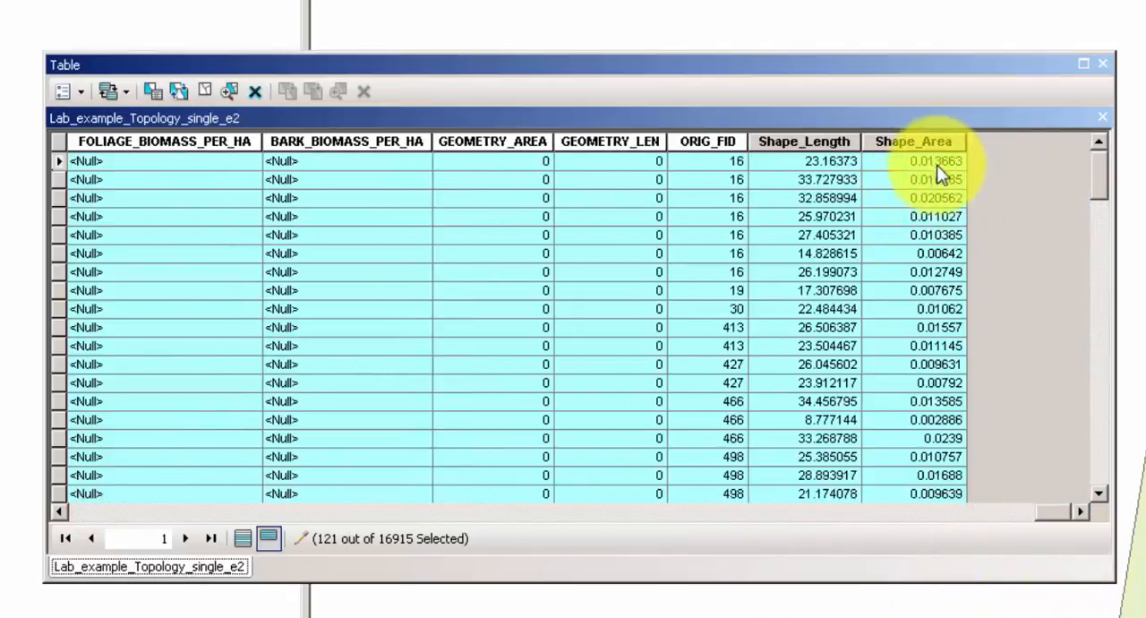
left_click(932, 141)
left_click_drag(1105, 170, 1105, 147)
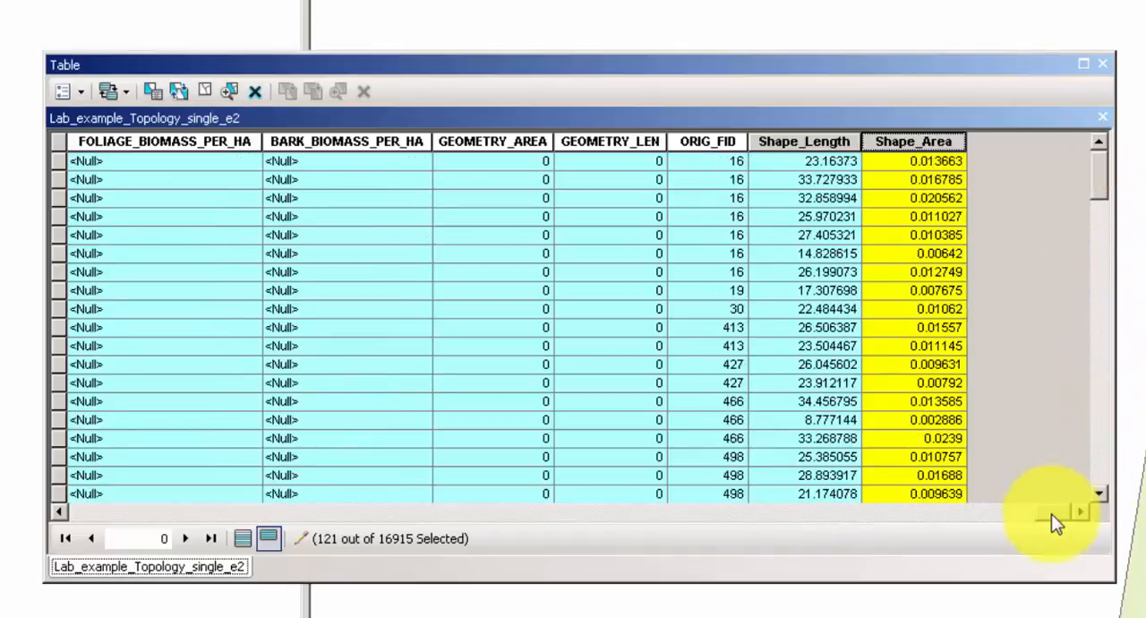
left_click_drag(1048, 514, 84, 486)
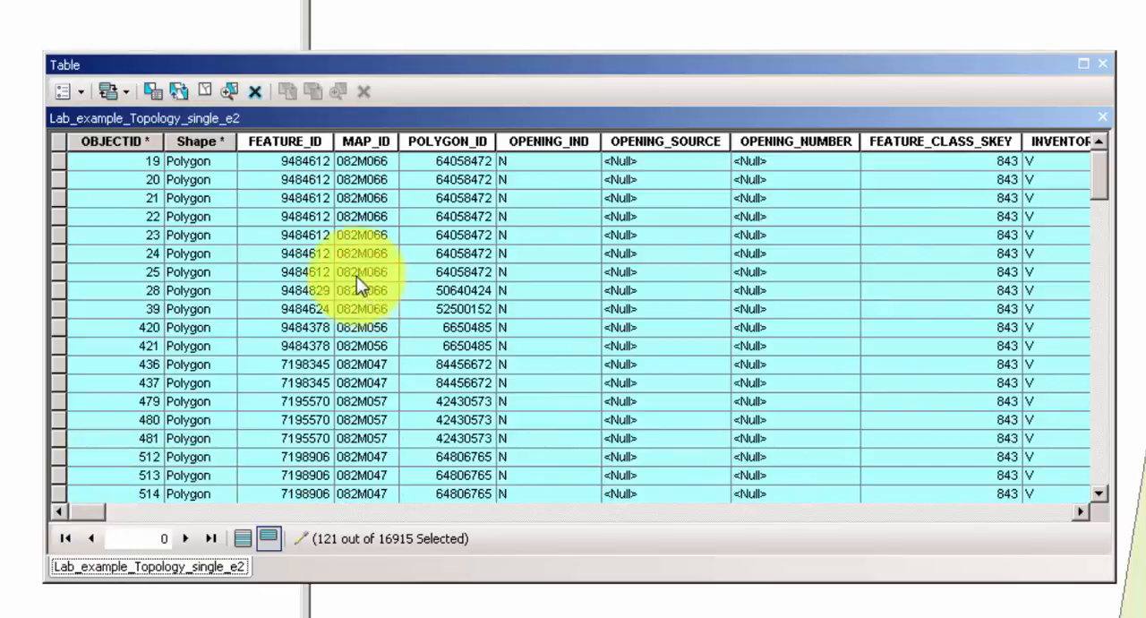
left_click(256, 94)
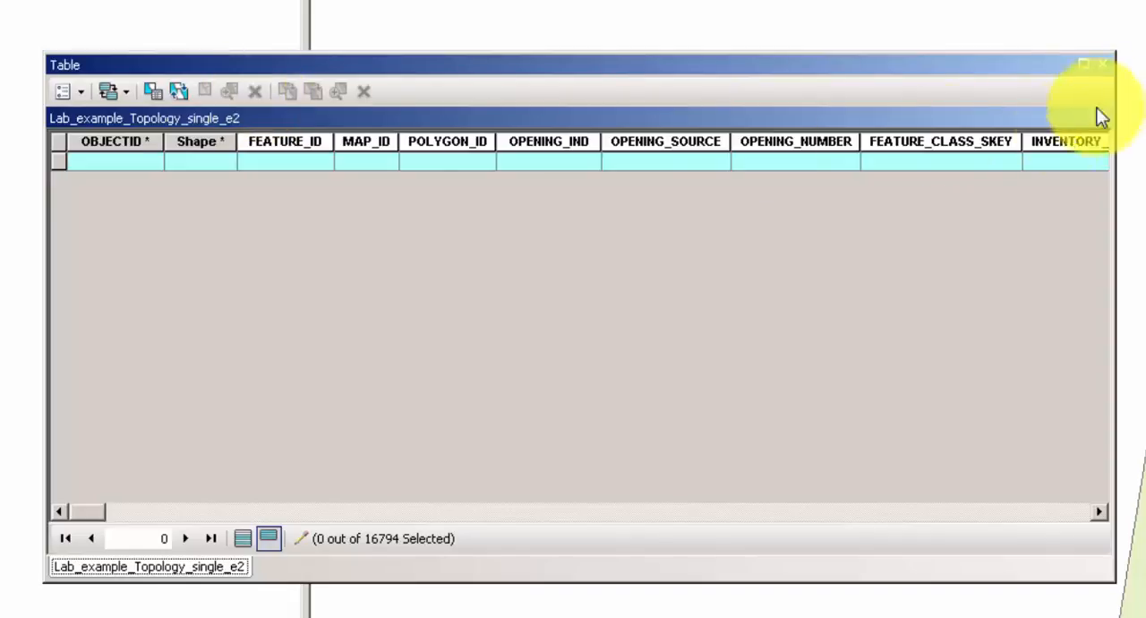
left_click(1102, 63)
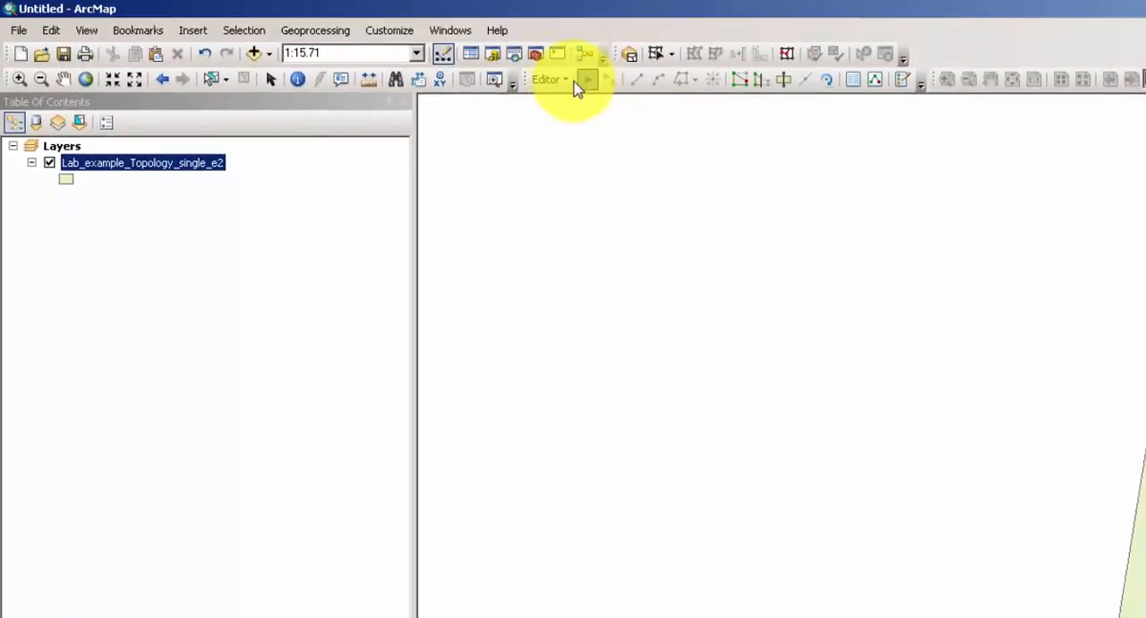
Save the edits to Lab_example_Topology_single_e2 and end the edit session.
left_click(549, 52)
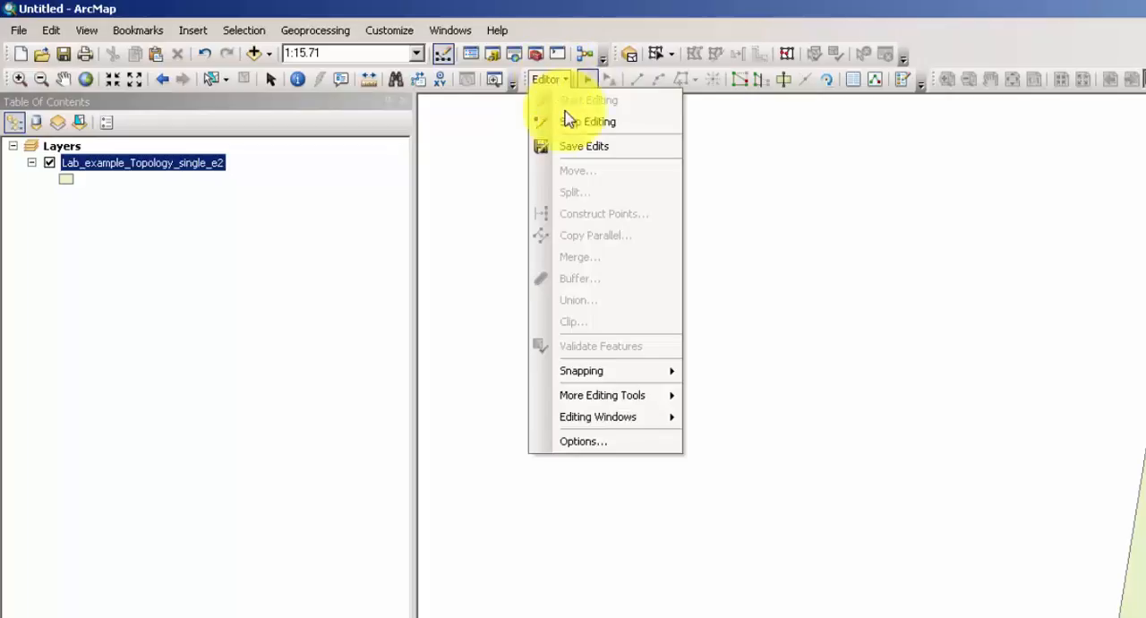
left_click(583, 147)
left_click(540, 80)
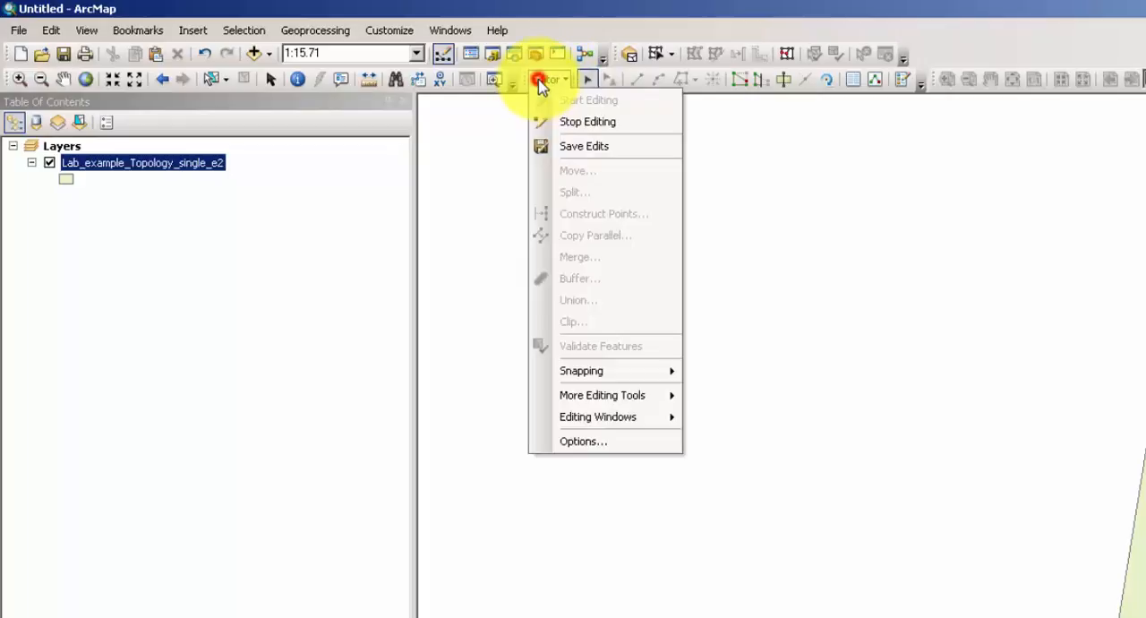
left_click(570, 123)
Show all records in the attribute table of Lab_example_Topology_single_e2 and examine the Shape_Area values.
left_click(85, 79)
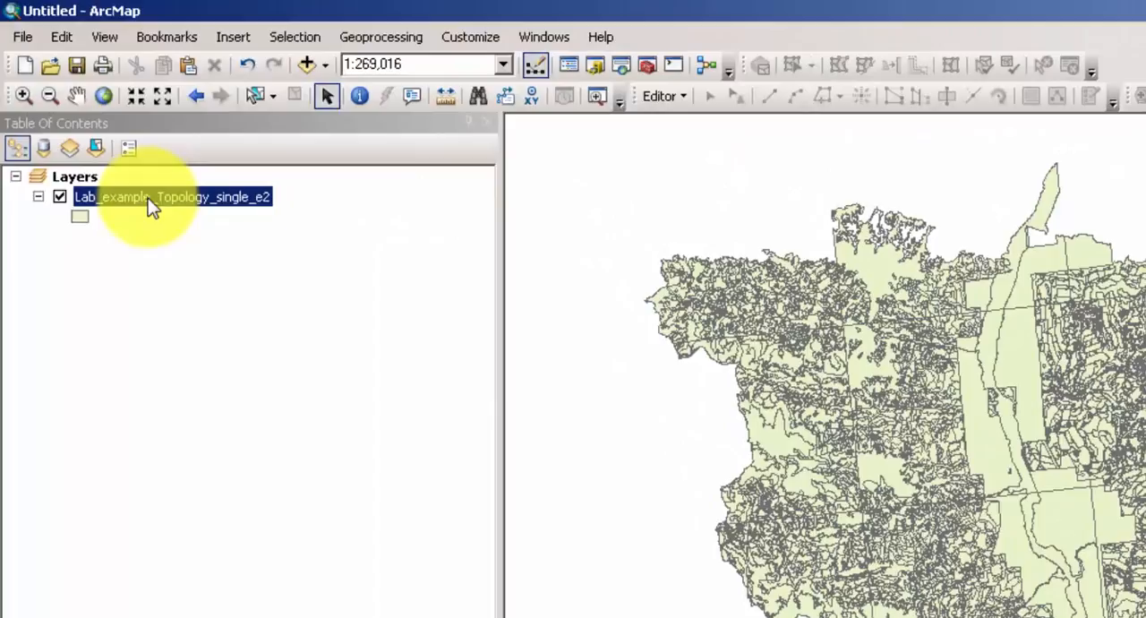
right_click(75, 102)
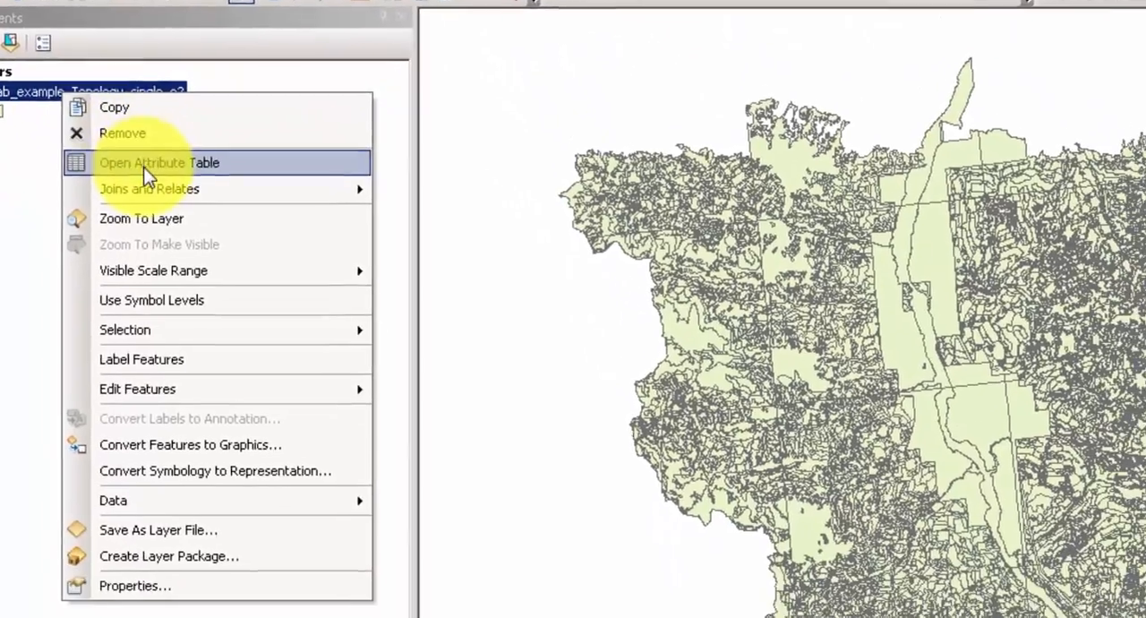
left_click(224, 268)
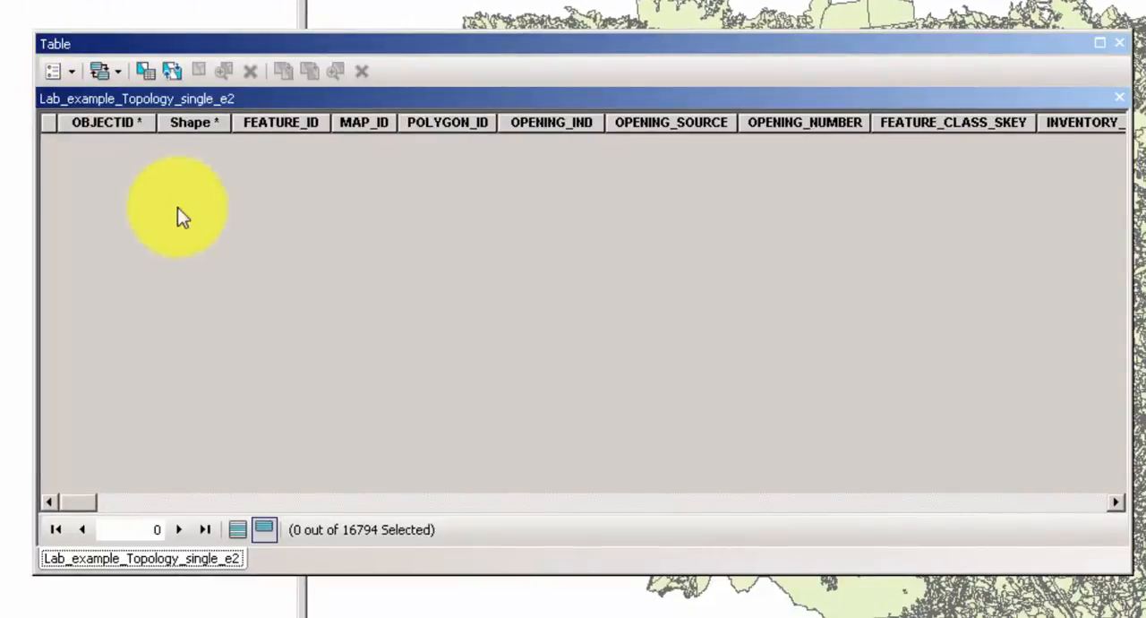
left_click(237, 529)
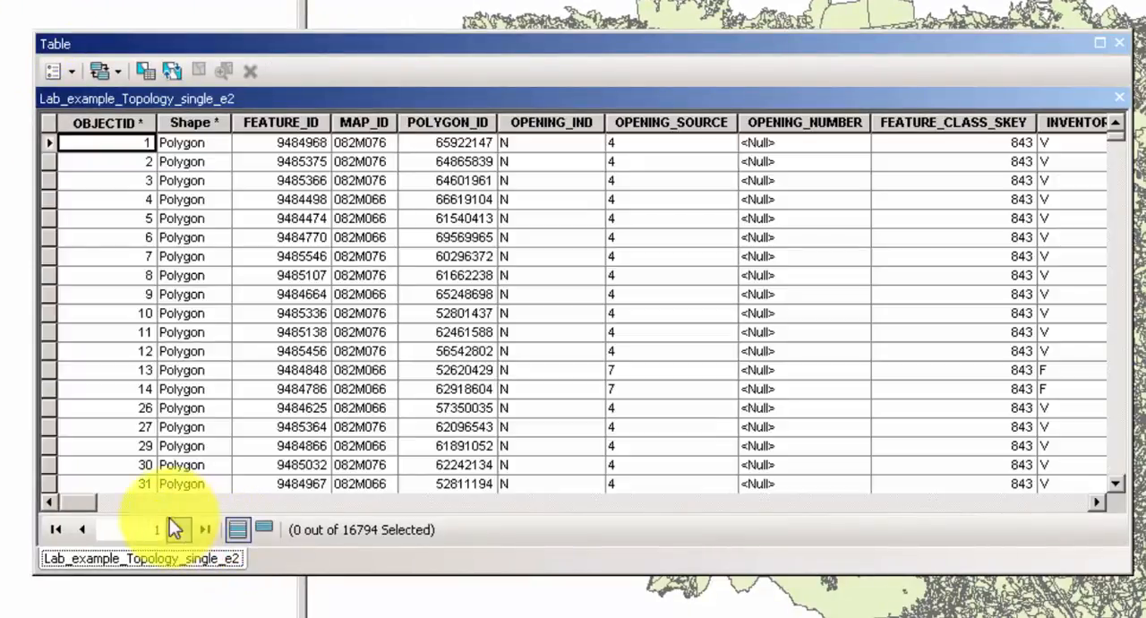
left_click_drag(77, 502, 1092, 559)
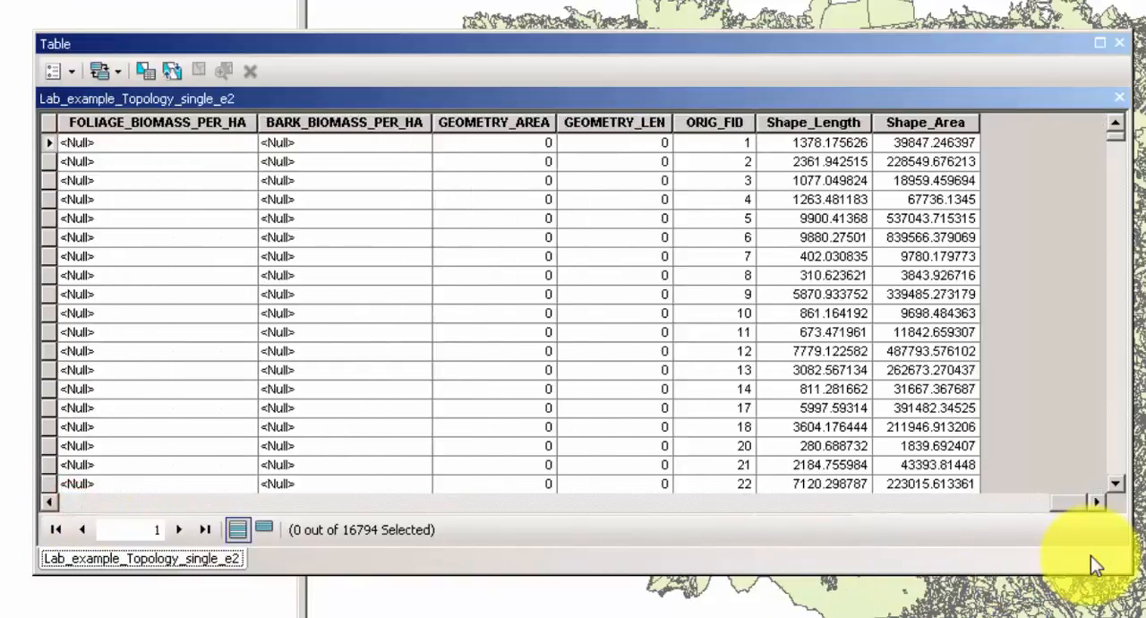
Sort the attribute table of Lab_example_Topology_single_e2 by Shape_Area in ascending order.
right_click(915, 121)
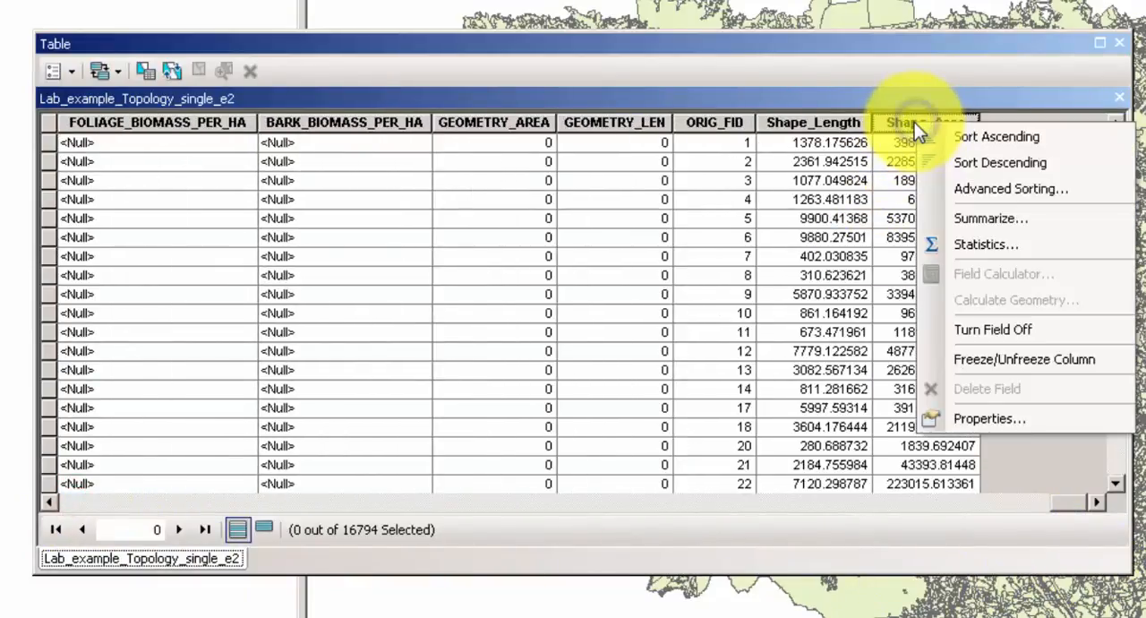
left_click(1014, 136)
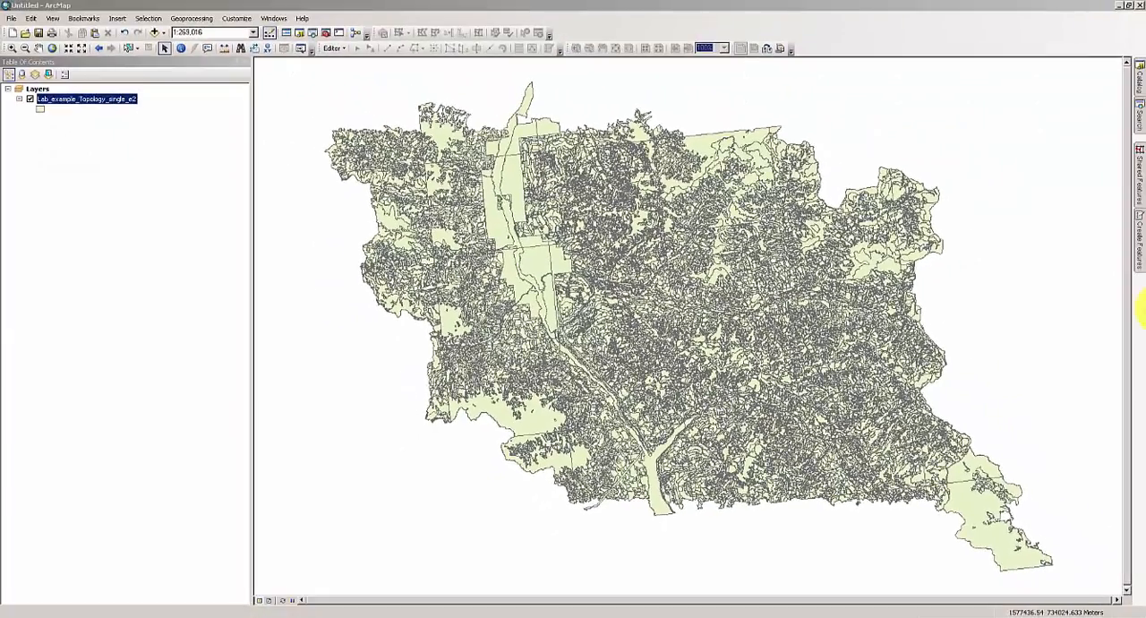
Start a new feature dataset named fd in Lab_example_Topology.gdb.
left_click(1137, 79)
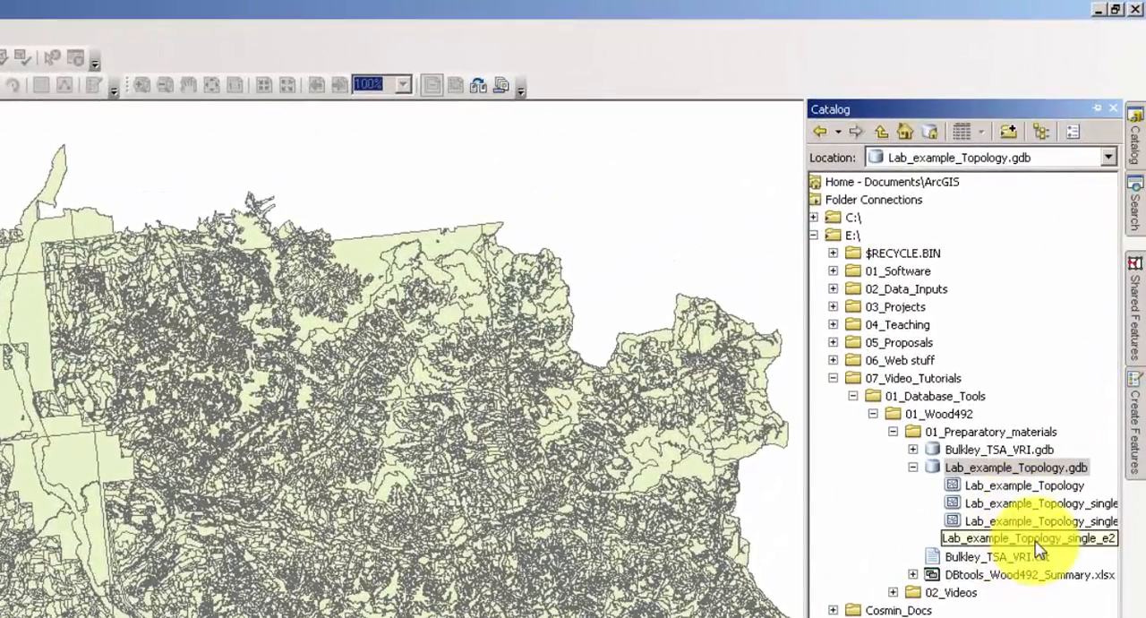
left_click(921, 470)
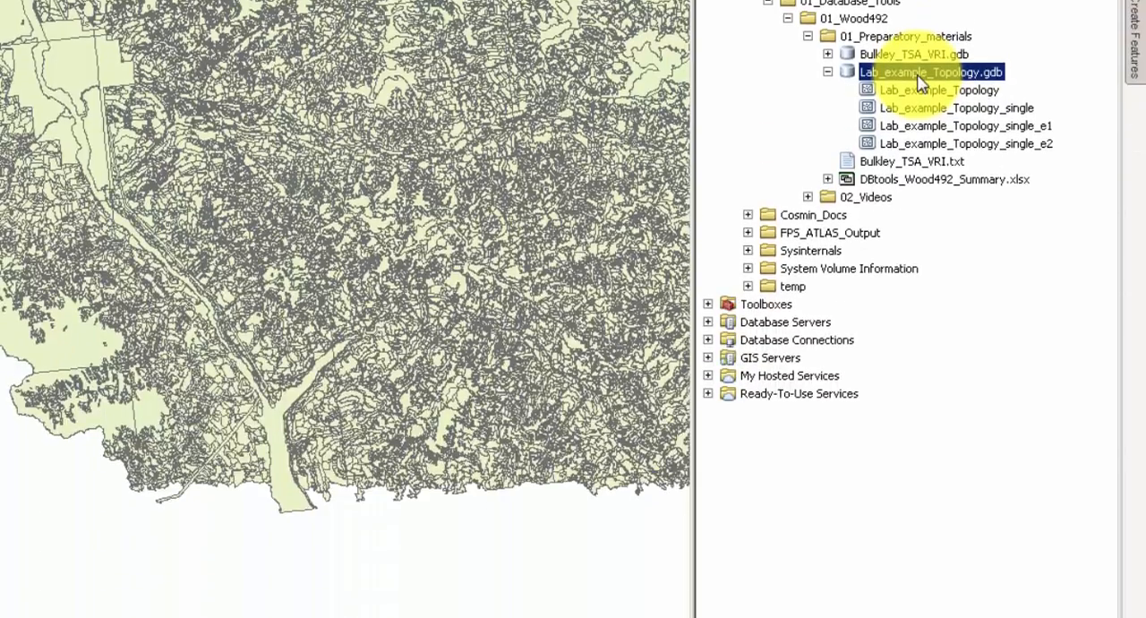
right_click(923, 81)
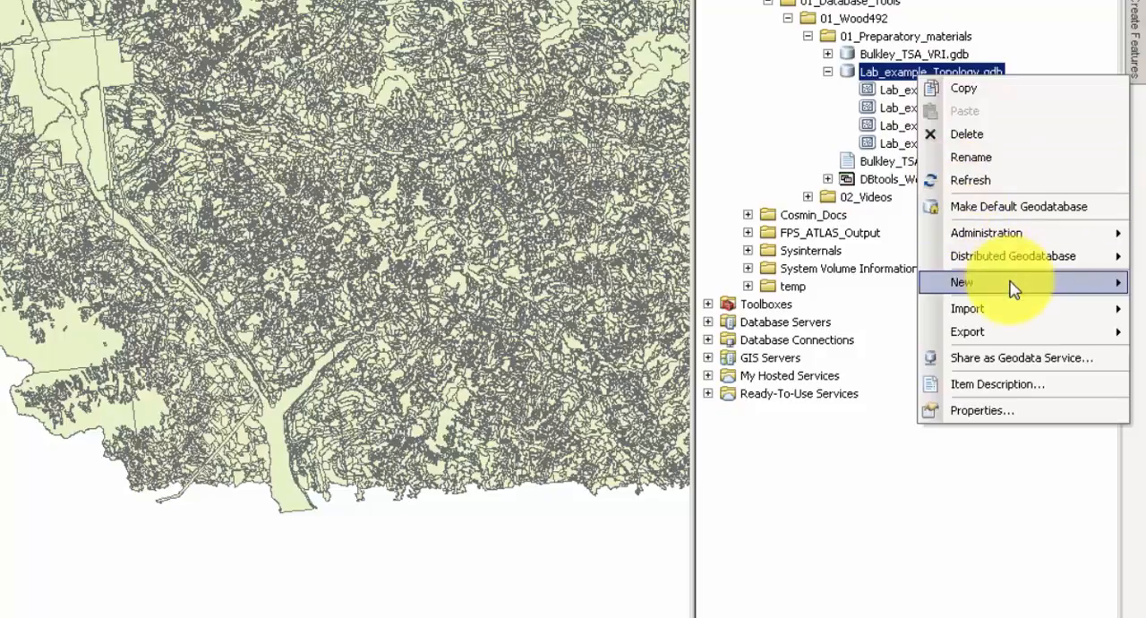
mouse_move(1015, 288)
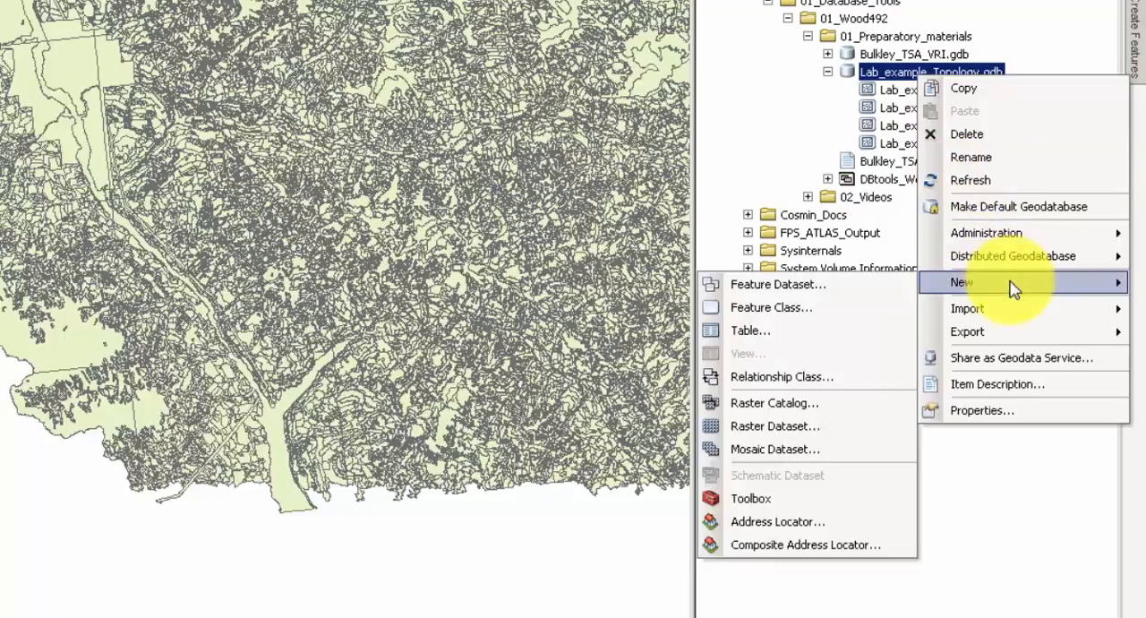
left_click(825, 293)
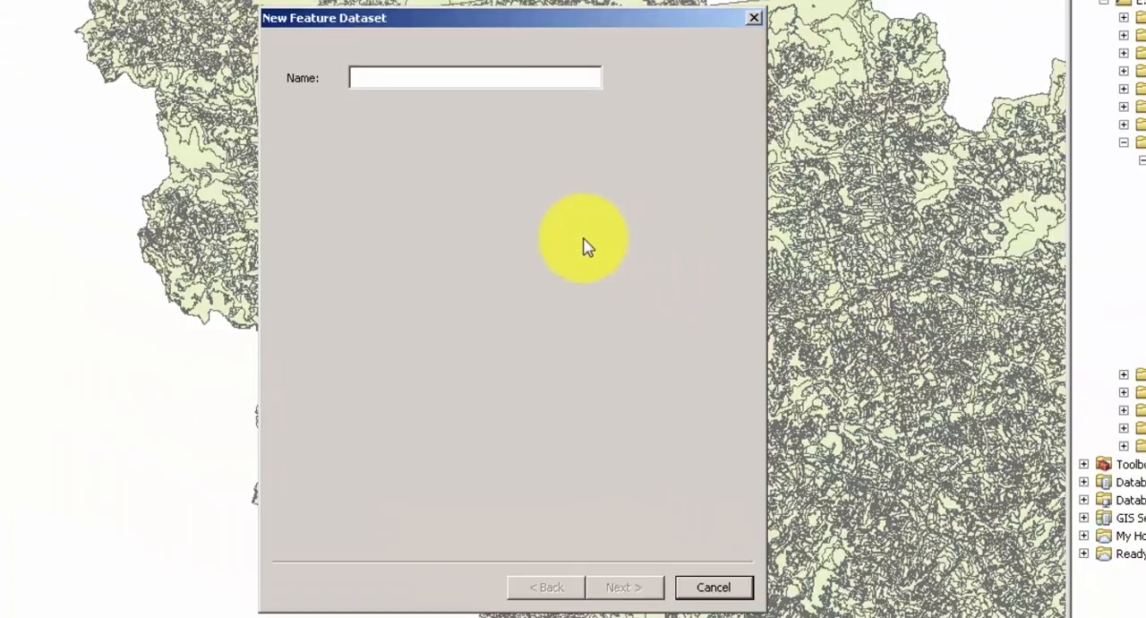
type("f")
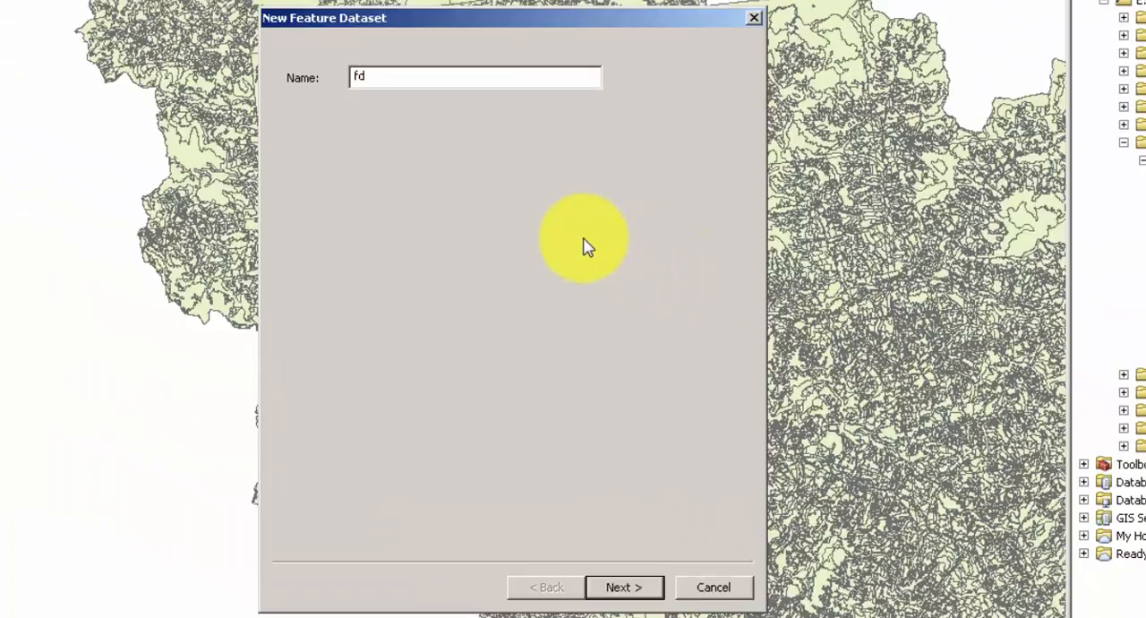
type("d")
left_click(617, 593)
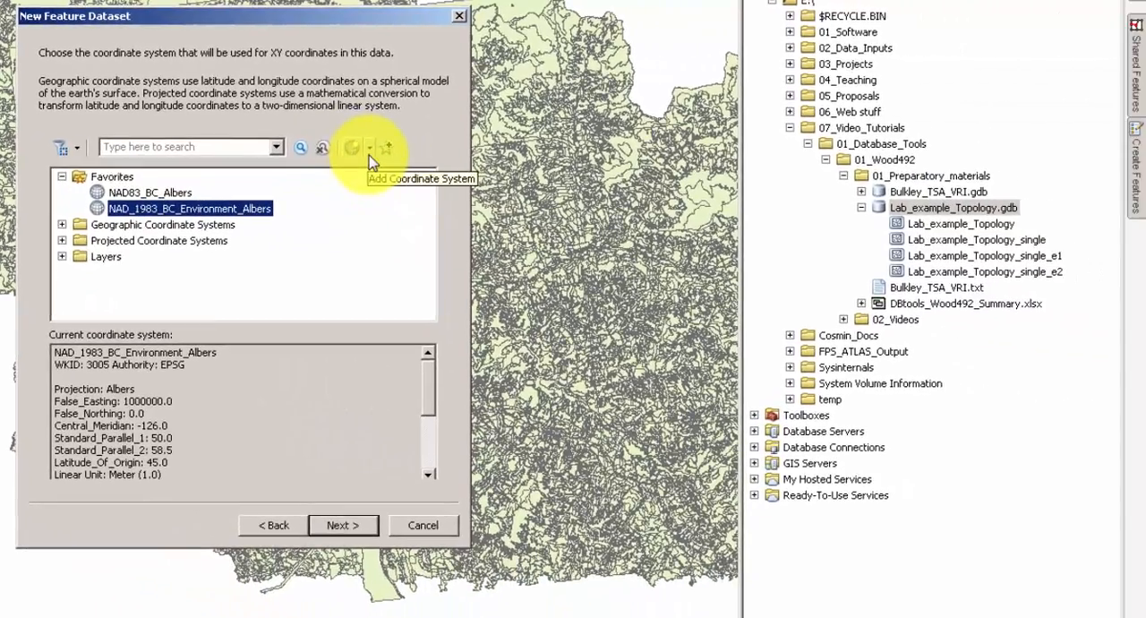
Import the feature dataset's XY coordinate system from Lab_example_Topology_single_e2 in Lab_example_Topology.gdb.
left_click(370, 149)
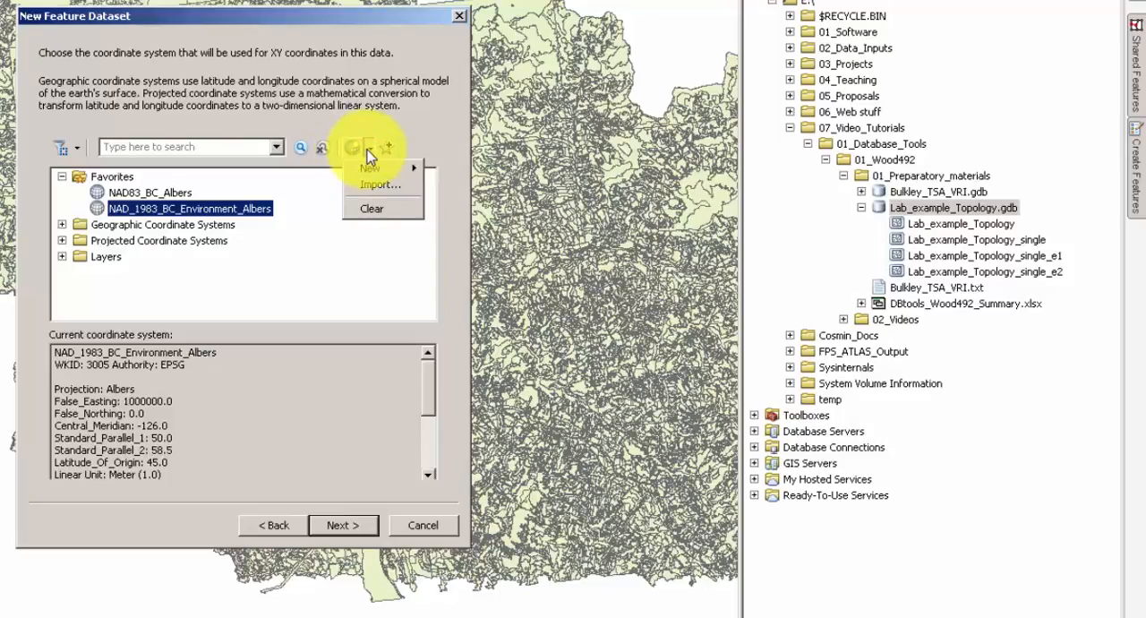
left_click(376, 186)
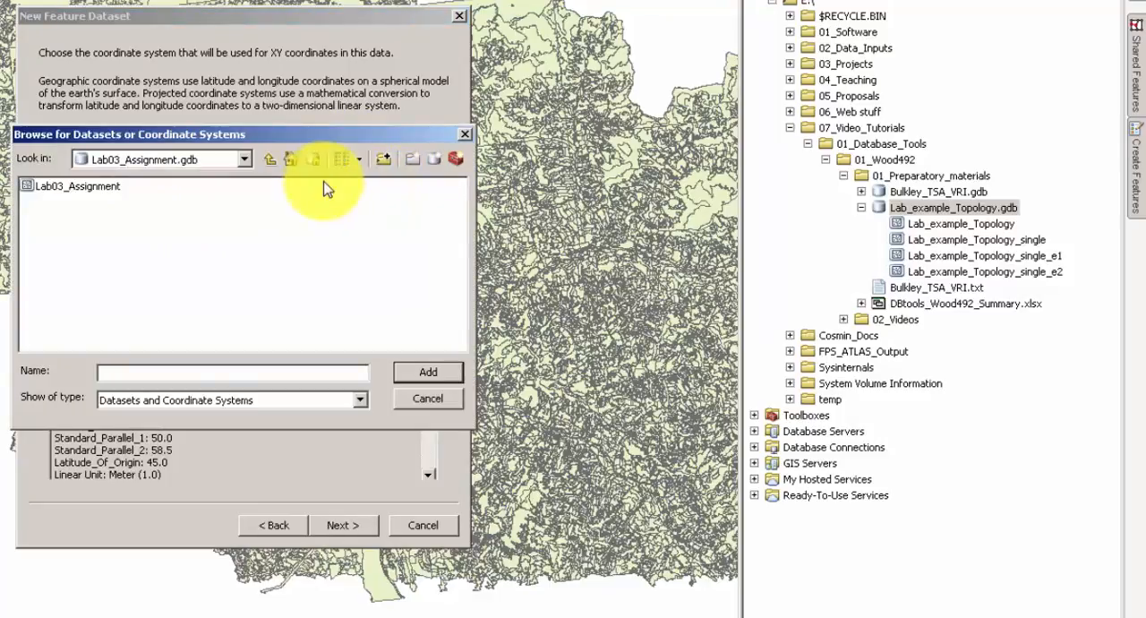
double_click(67, 203)
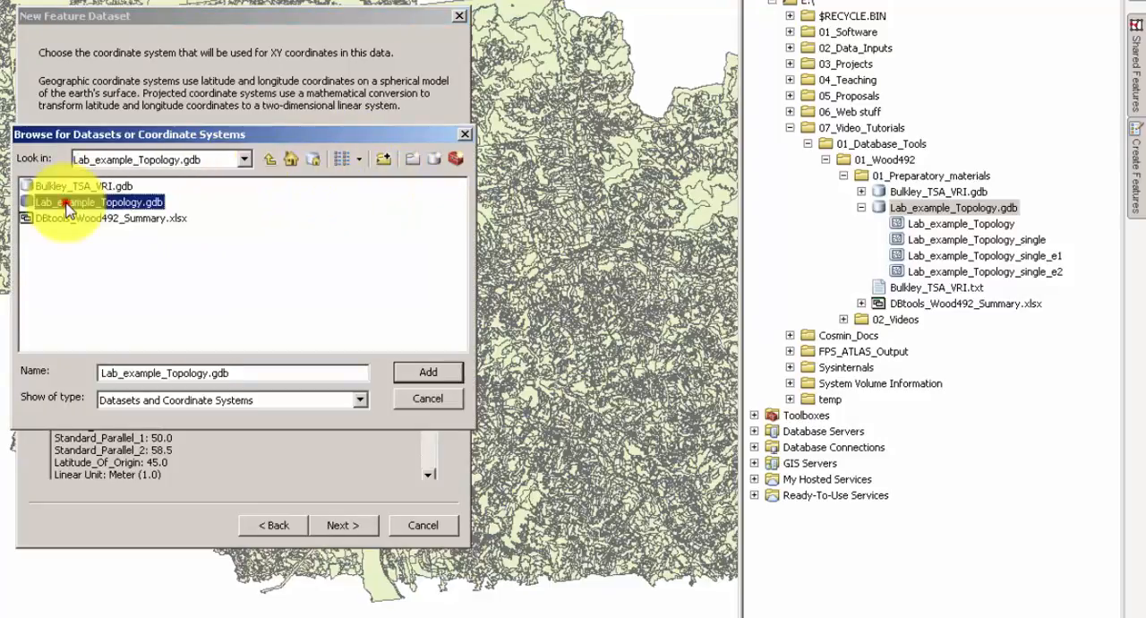
left_click(104, 237)
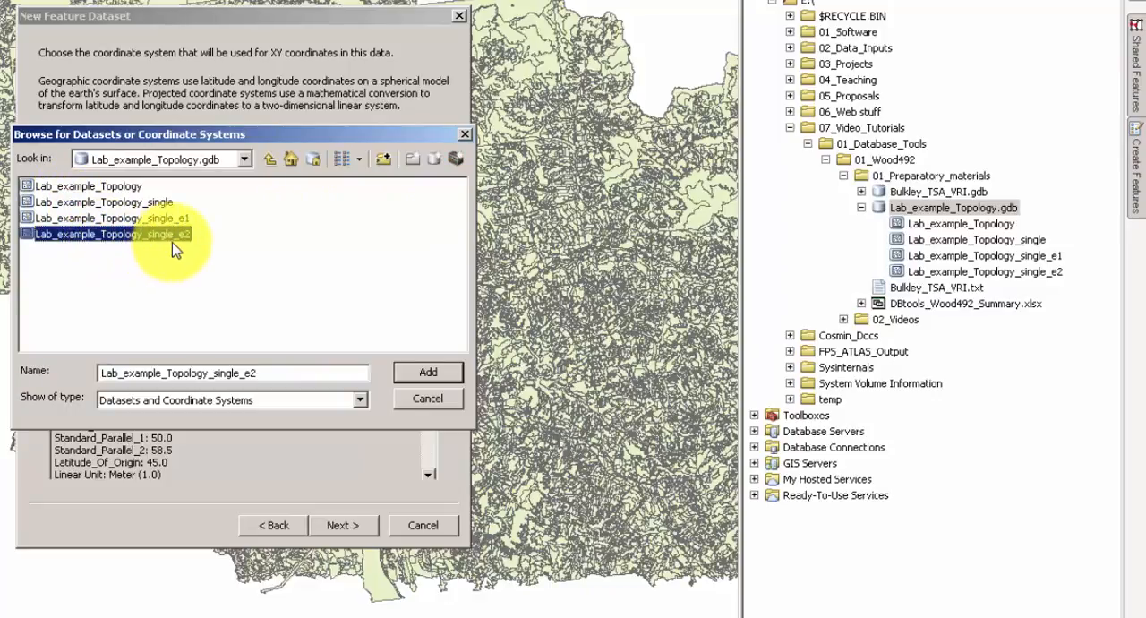
left_click(428, 371)
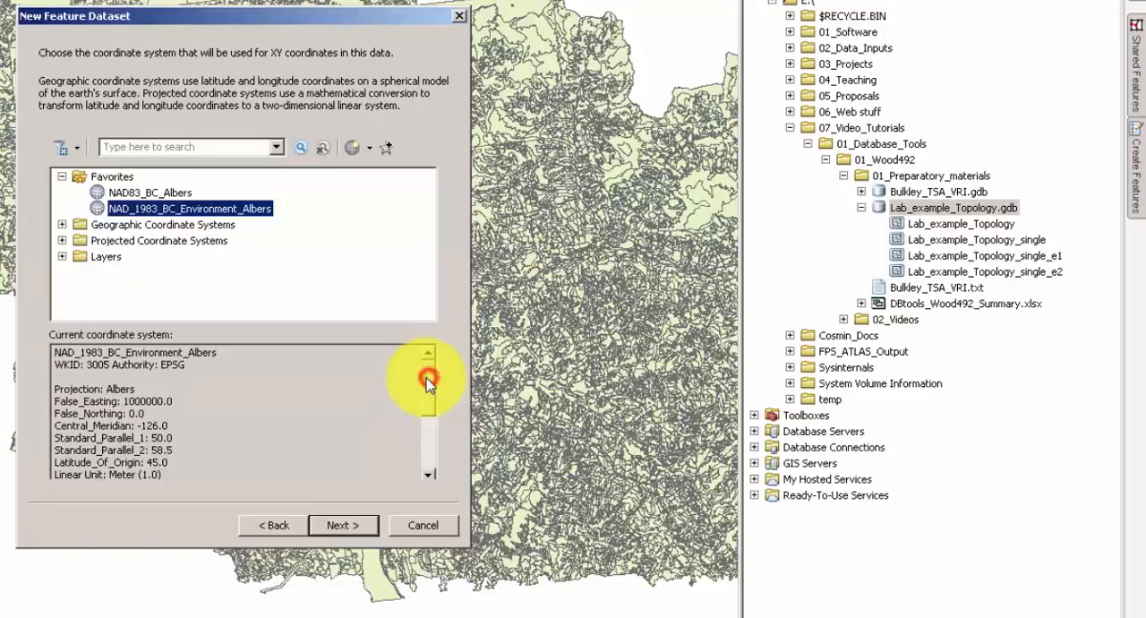
Finish creating the feature dataset with no vertical coordinate system and the default 0.001 tolerances.
left_click(344, 525)
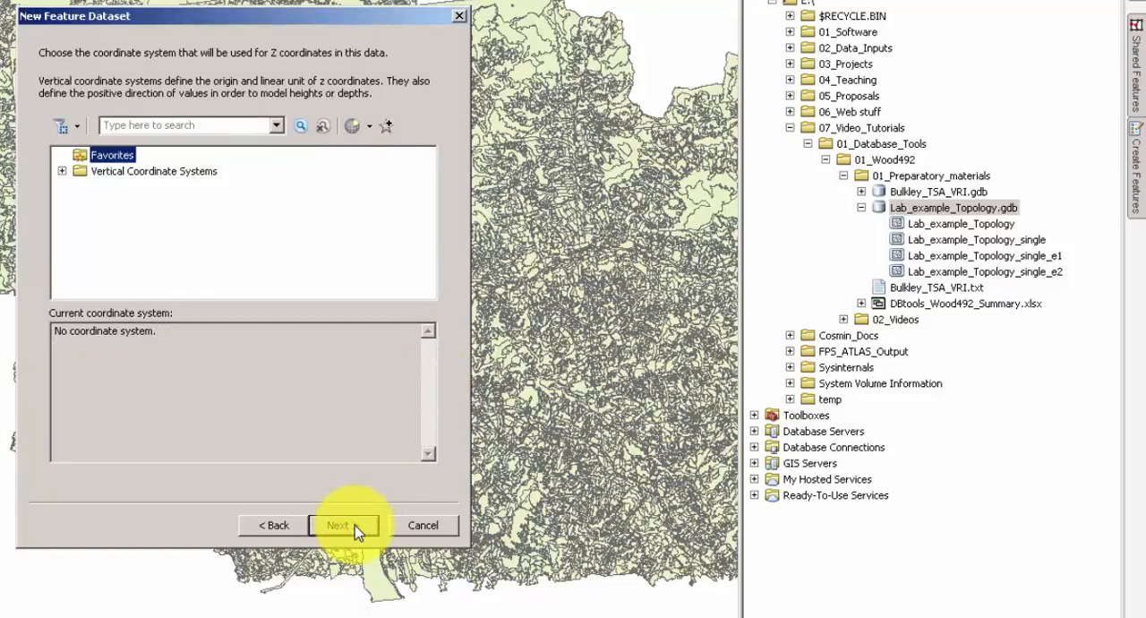
left_click(357, 528)
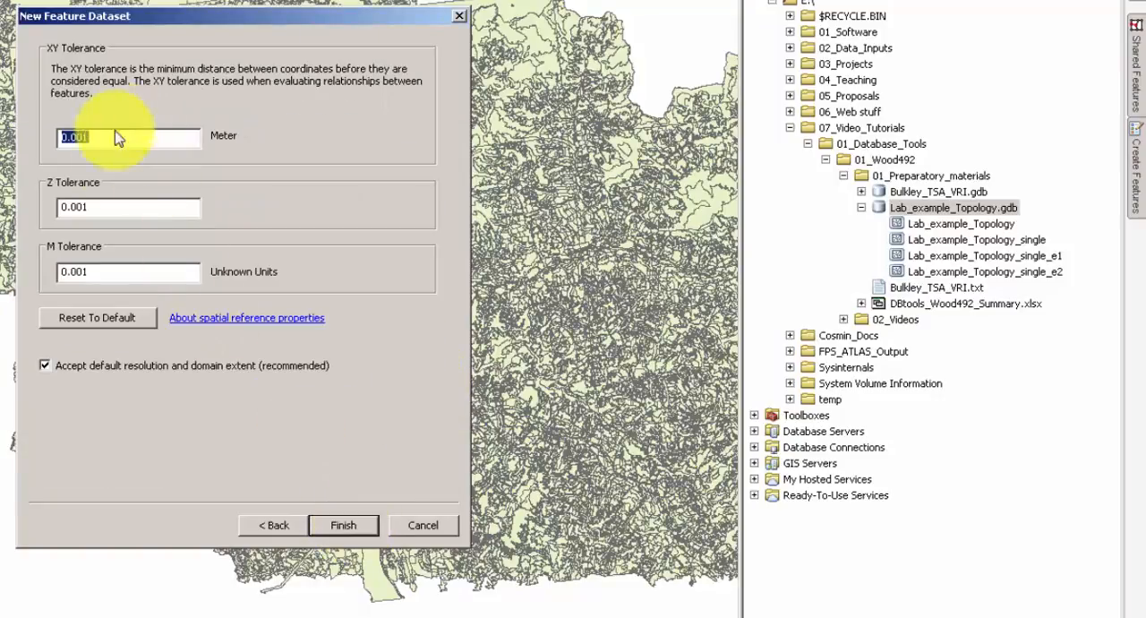
left_click(359, 529)
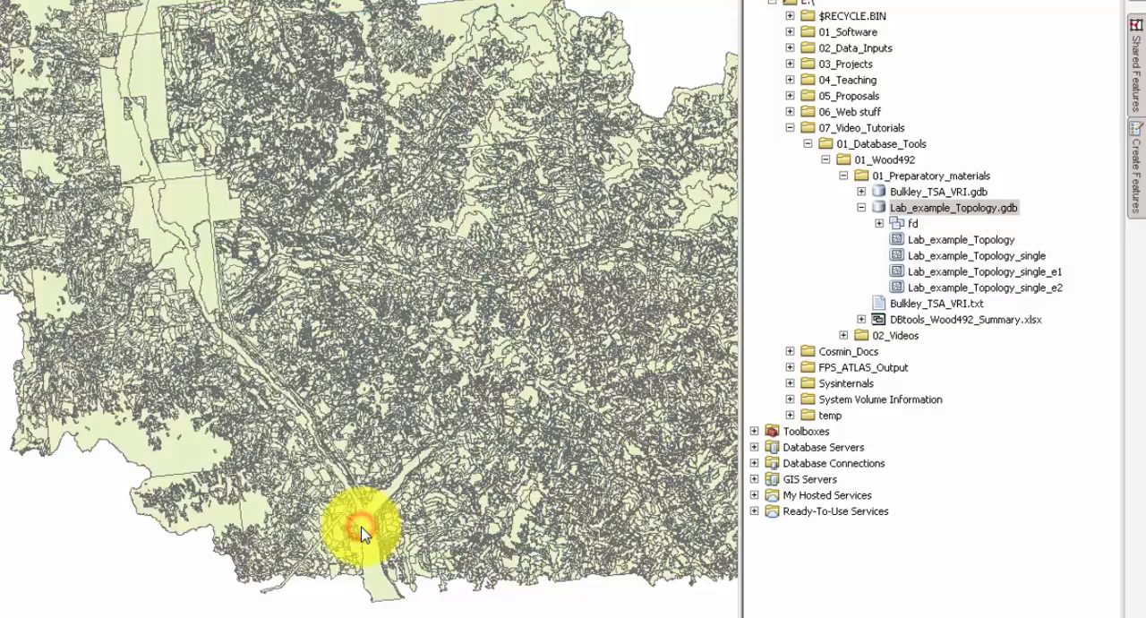
Remove the Lab_example_Topology_single_e2 layer from the map.
left_click_drag(910, 251, 923, 215)
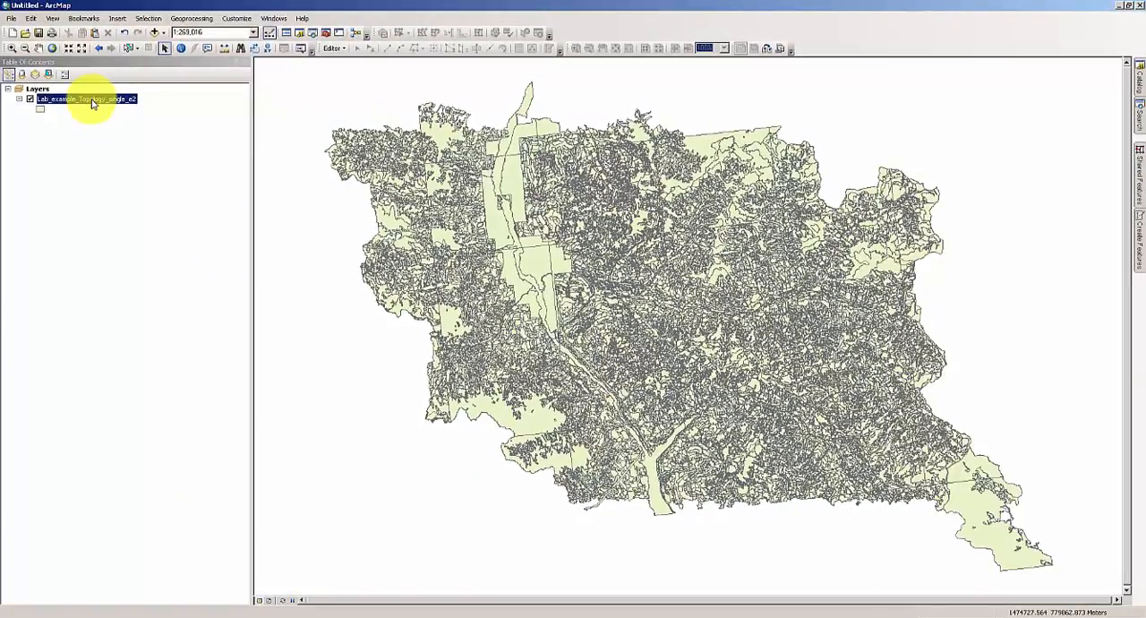
right_click(92, 102)
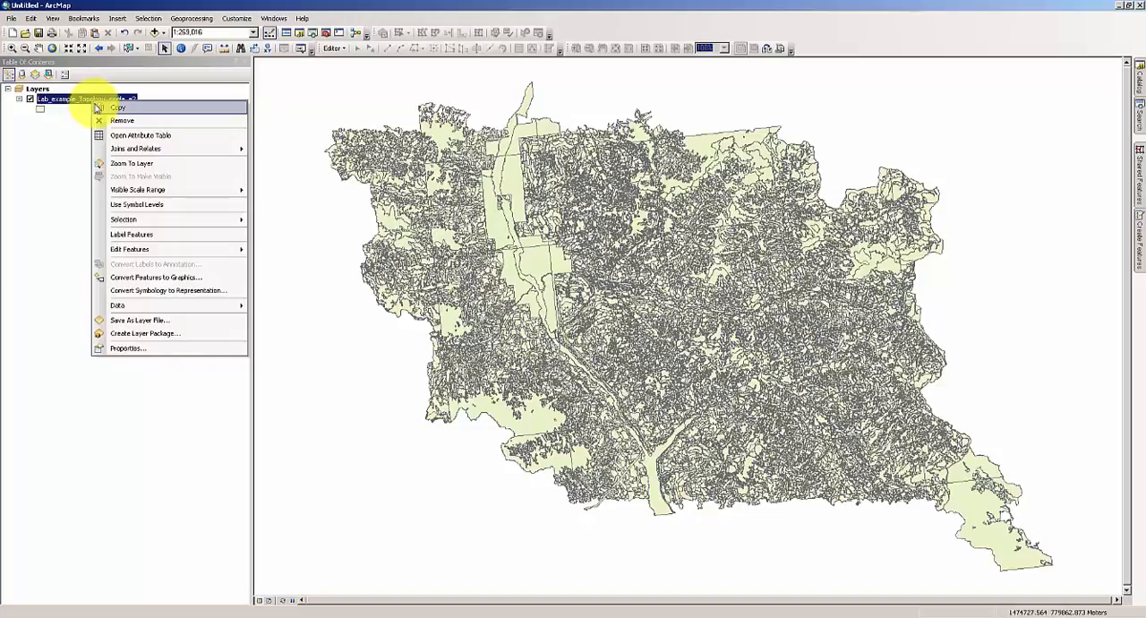
left_click(114, 120)
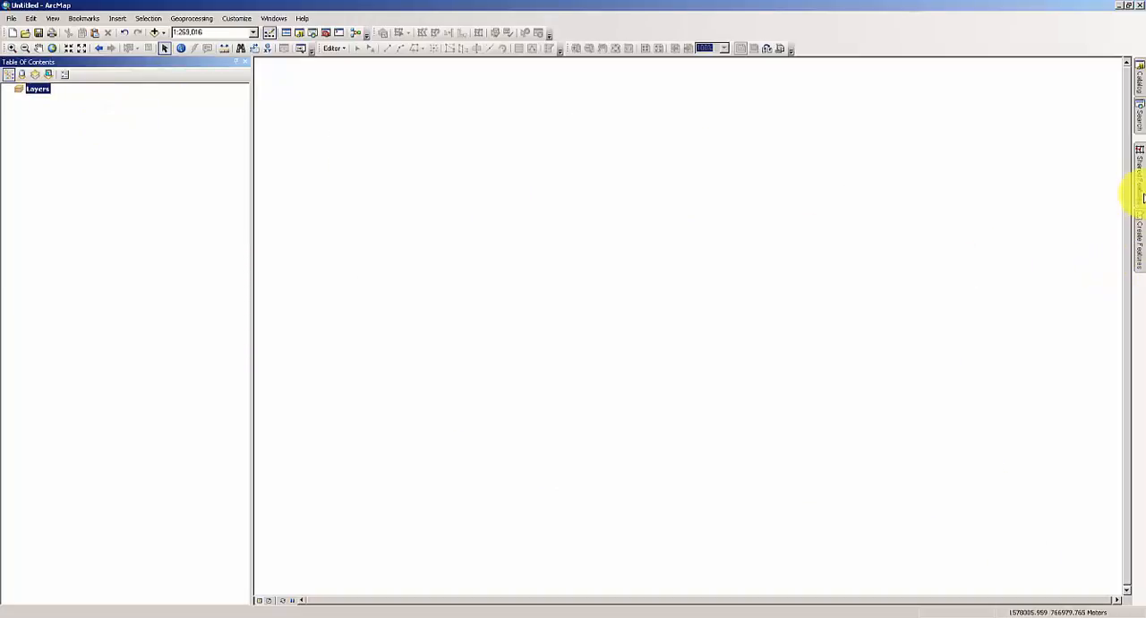
Move the Lab_example_Topology_single_e2 feature class into the fd feature dataset and expand the dataset.
left_click(1140, 80)
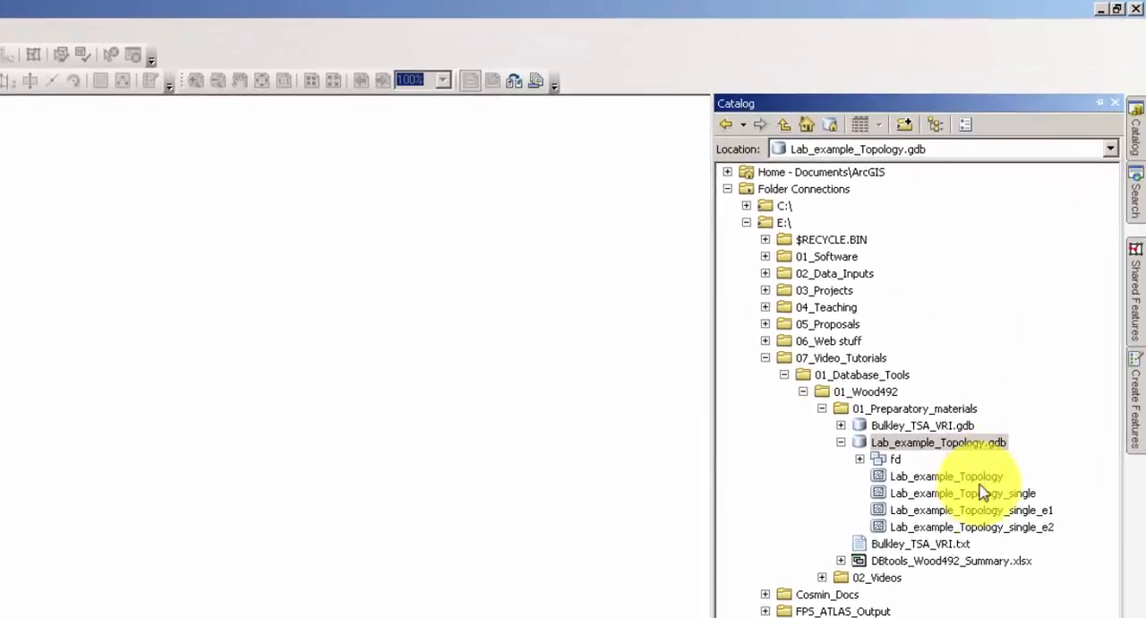
left_click(1000, 528)
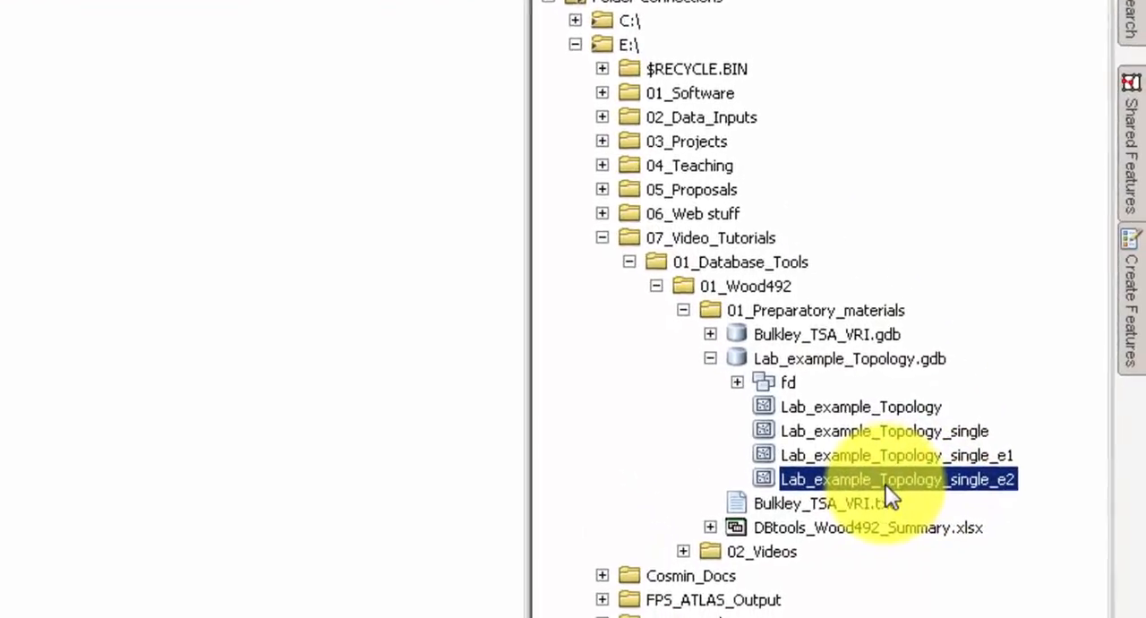
left_click(882, 483)
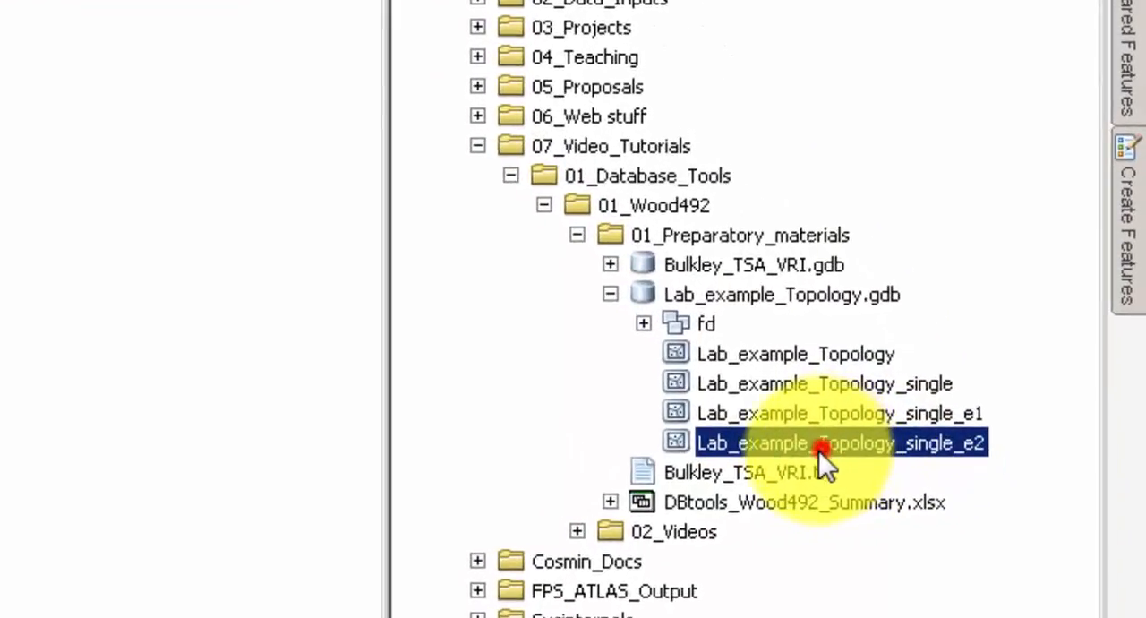
left_click_drag(819, 451, 697, 326)
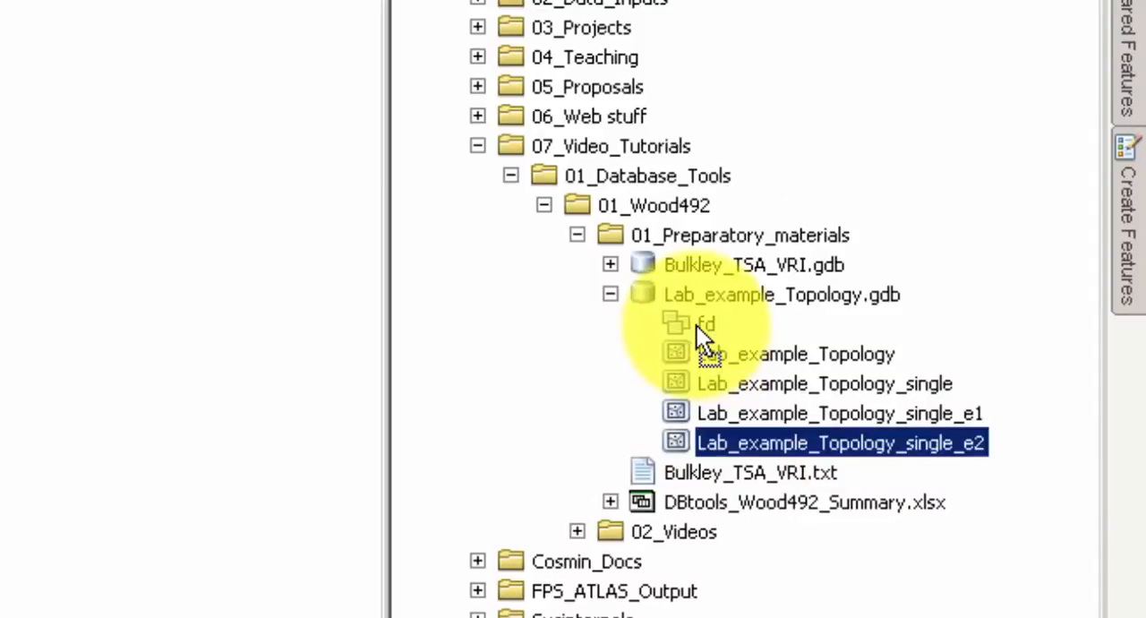
left_click(645, 321)
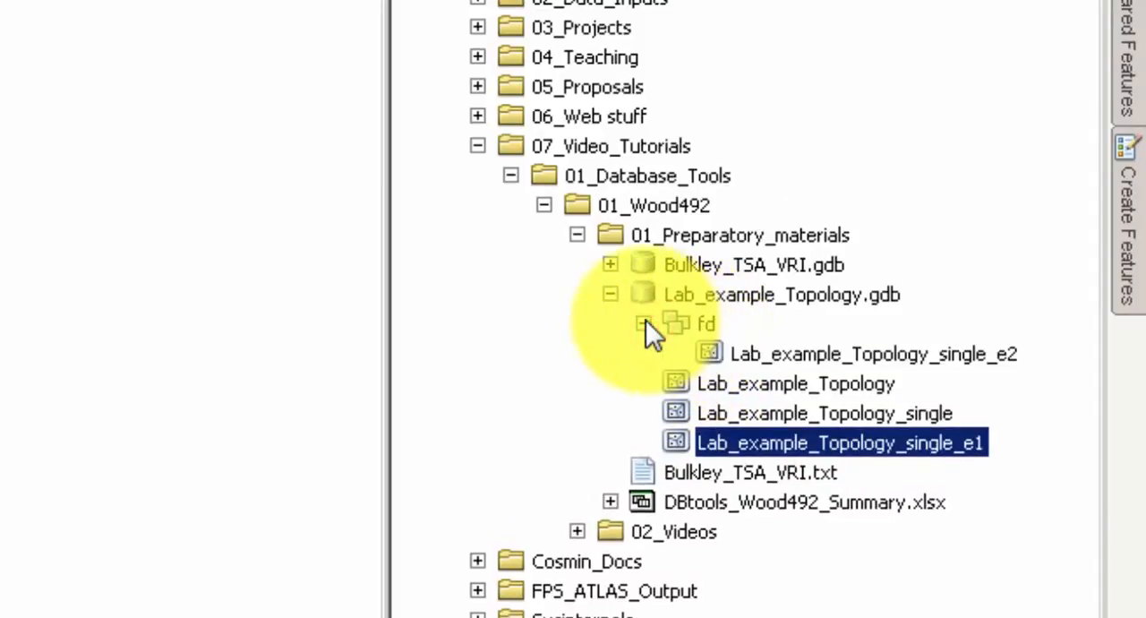
Start a new topology in the fd dataset, keeping the name fd_Topology and setting the cluster tolerance to 0.1 meters.
left_click(701, 320)
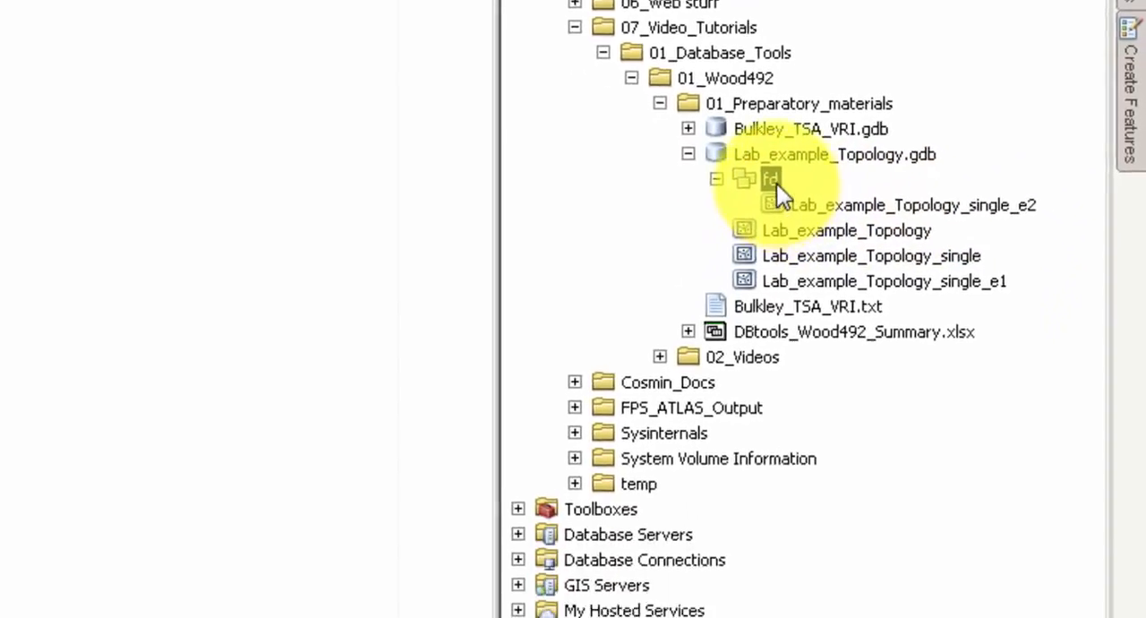
right_click(810, 97)
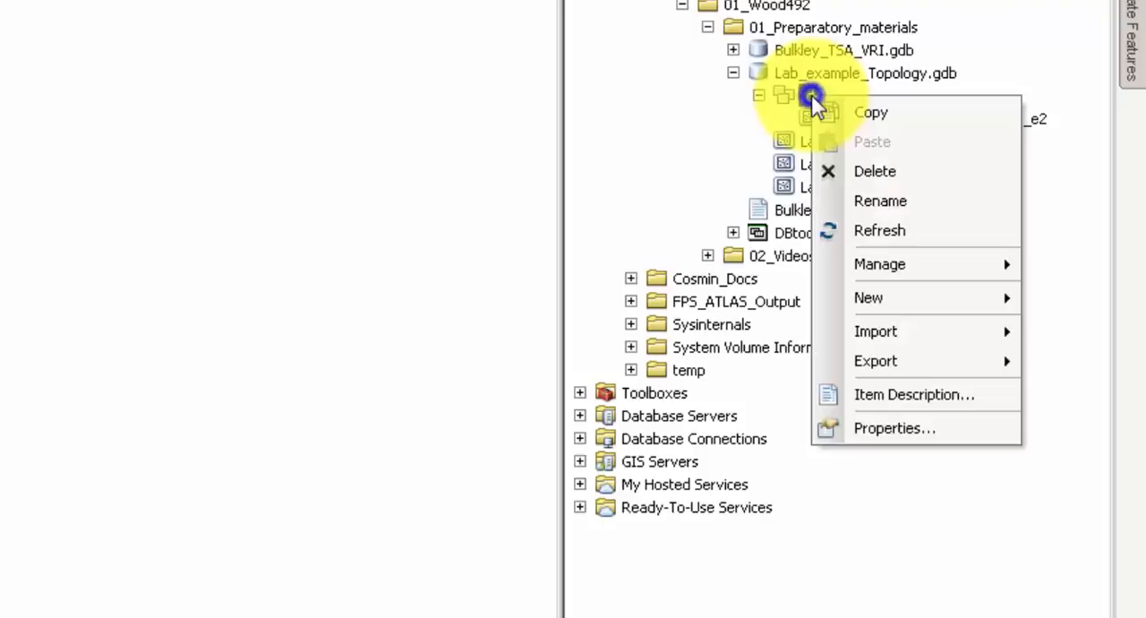
mouse_move(947, 299)
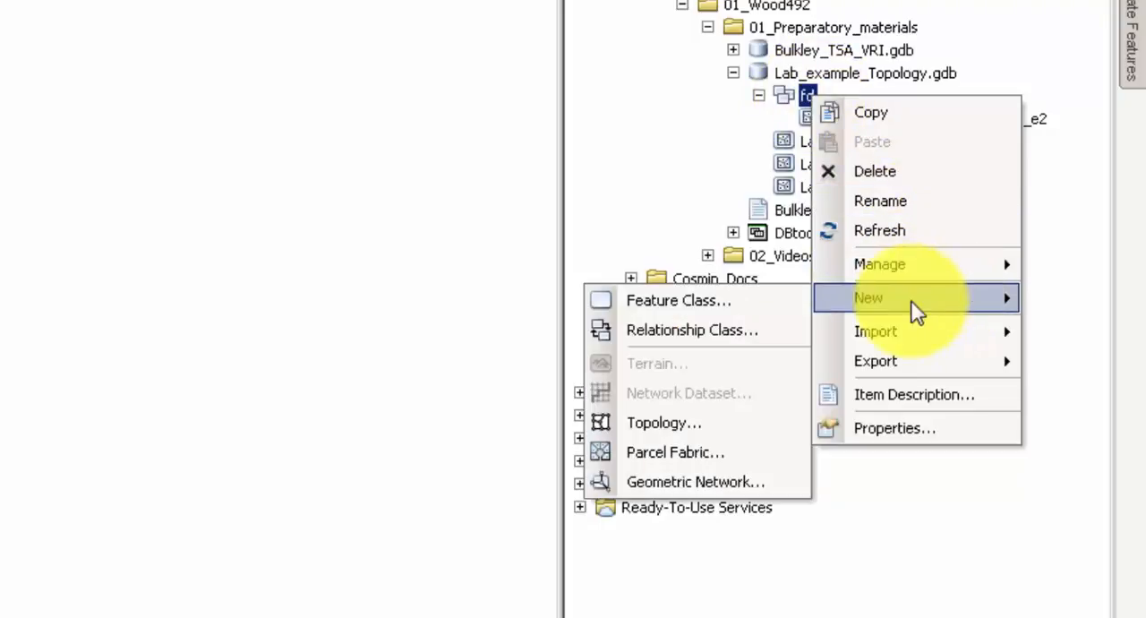
left_click(698, 426)
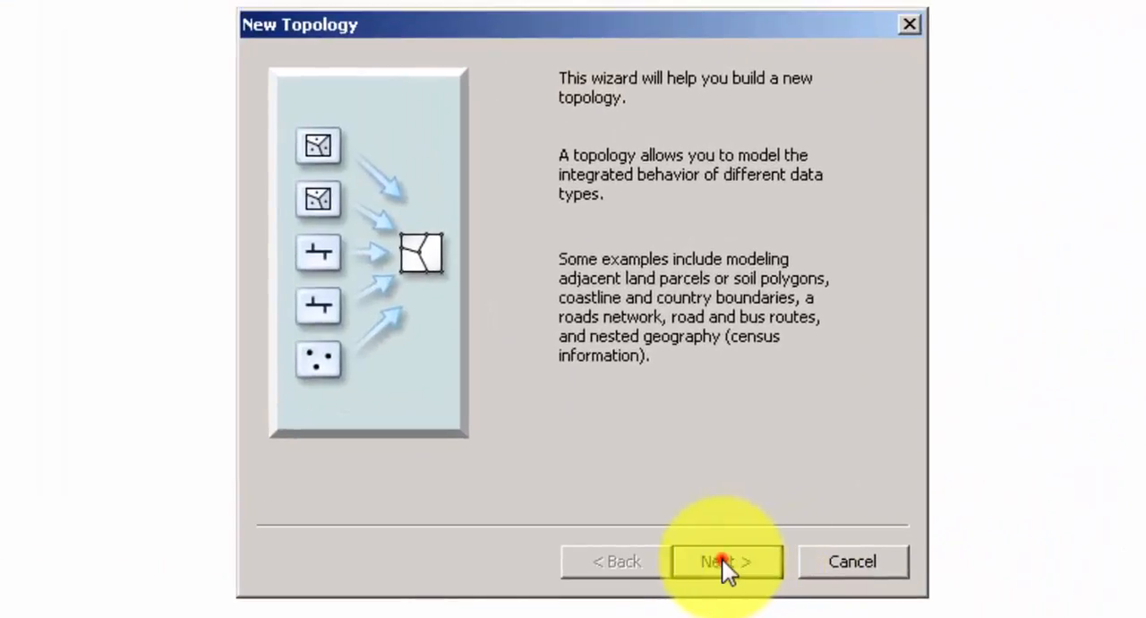
left_click(722, 561)
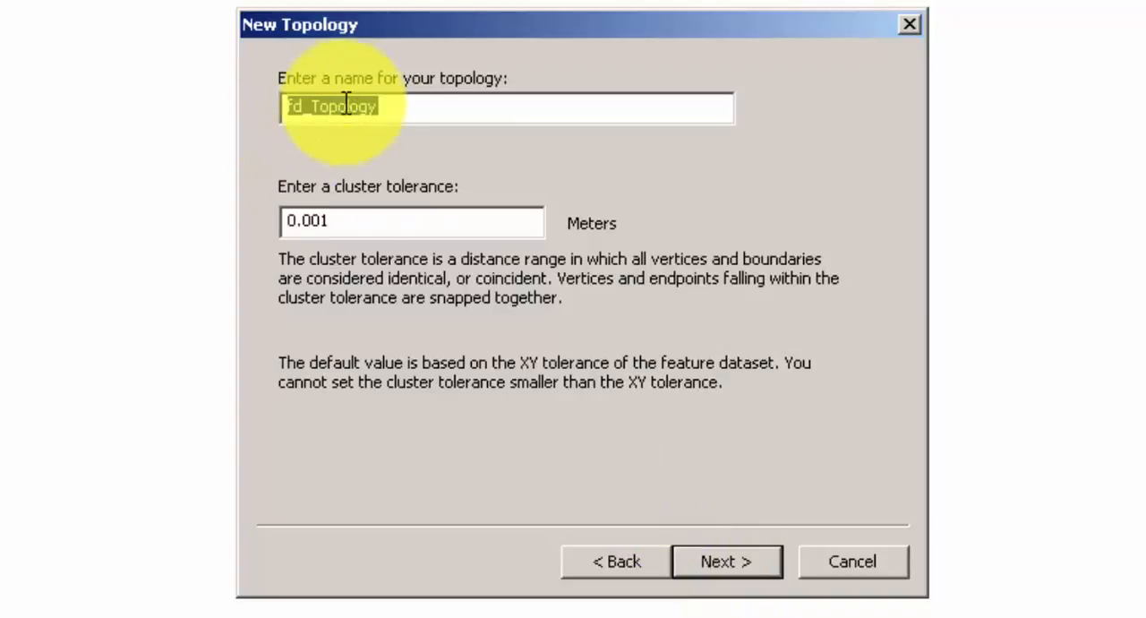
key("Tab")
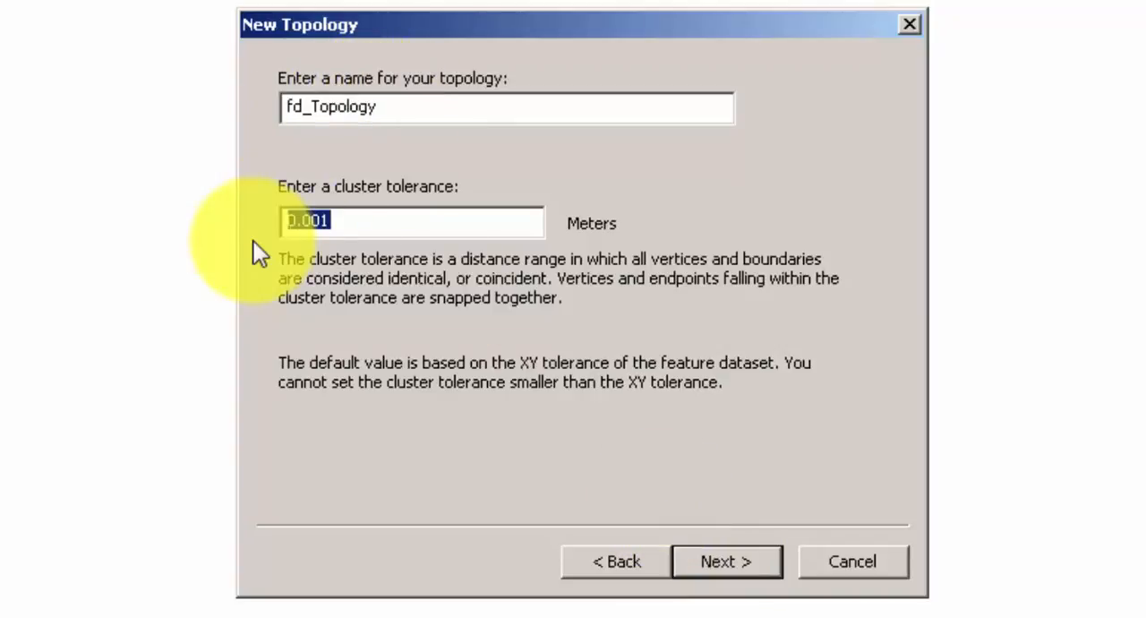
type("0.1")
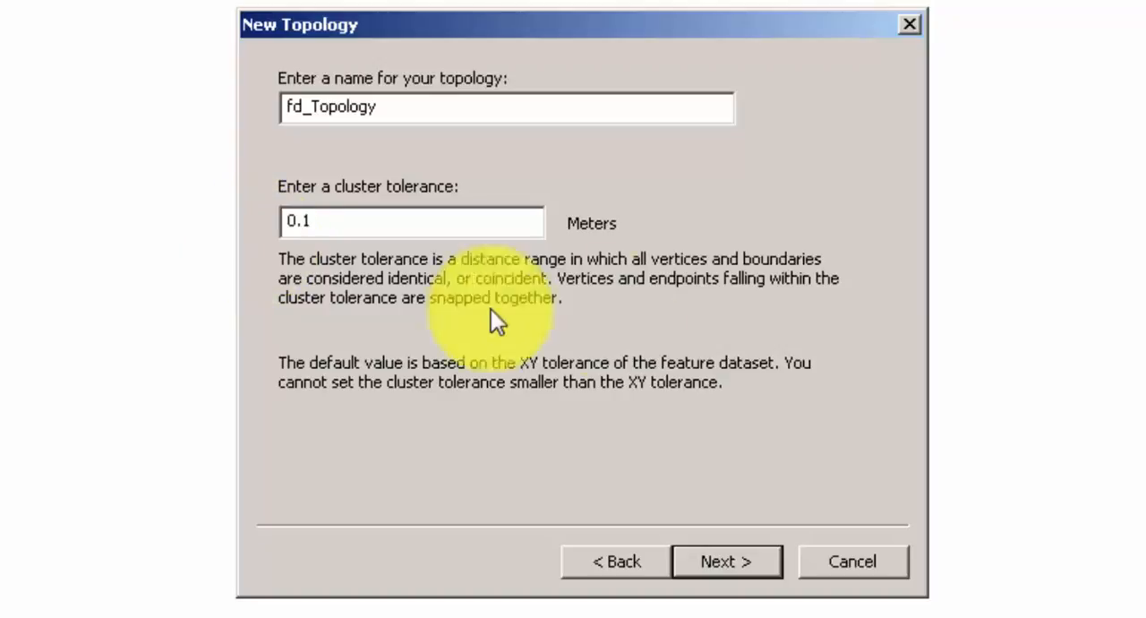
left_click(726, 561)
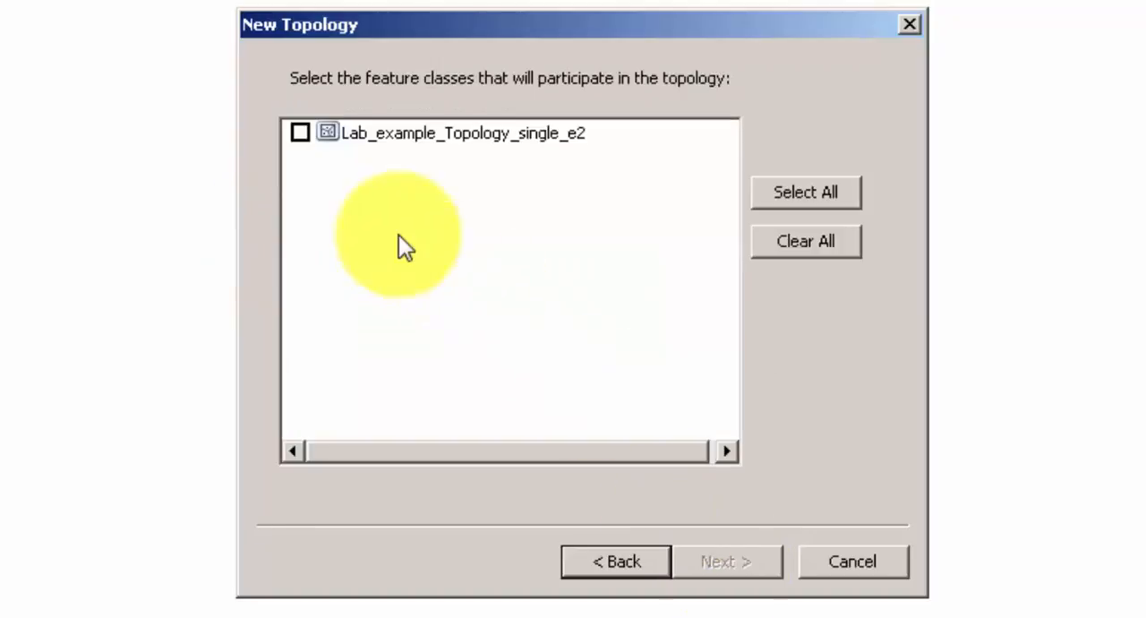
Include Lab_example_Topology_single_e2 in the topology and accept the default of 5 ranks with rank 1 for it.
left_click(298, 133)
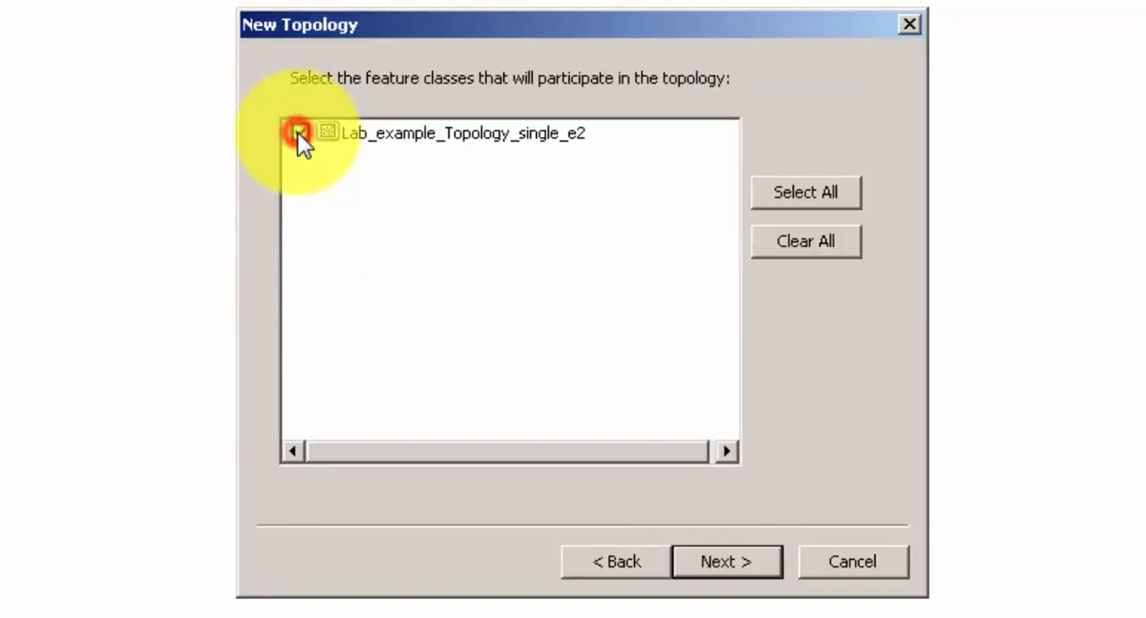
left_click(730, 567)
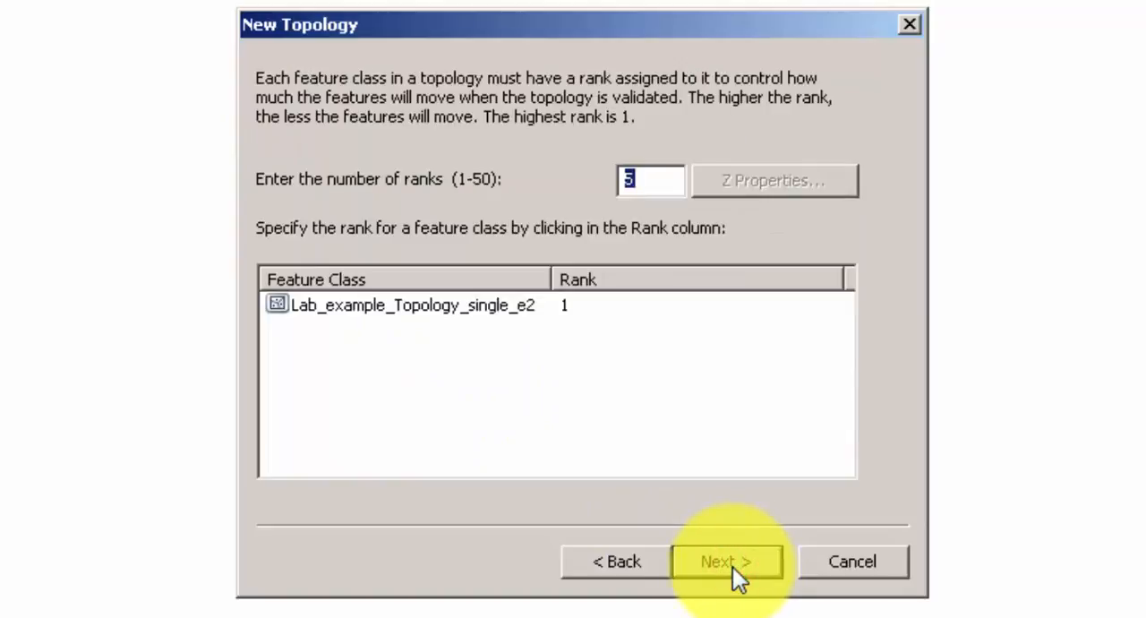
left_click(733, 567)
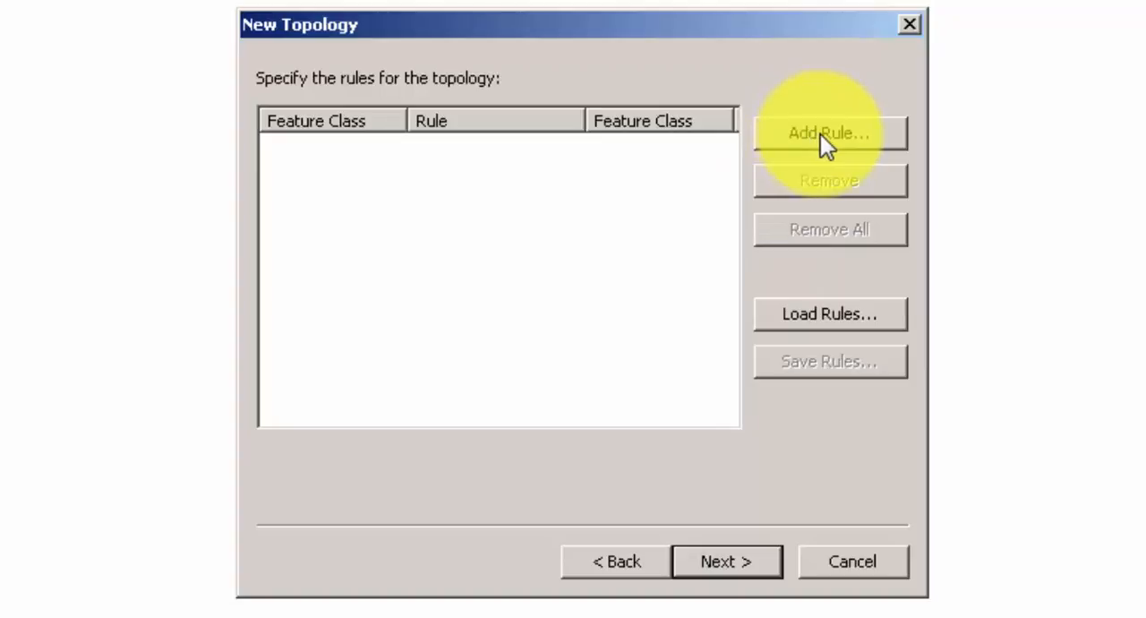
Add the rules Must Not Overlap and Must Not Have Gaps for Lab_example_Topology_single_e2 to the new topology.
left_click(821, 136)
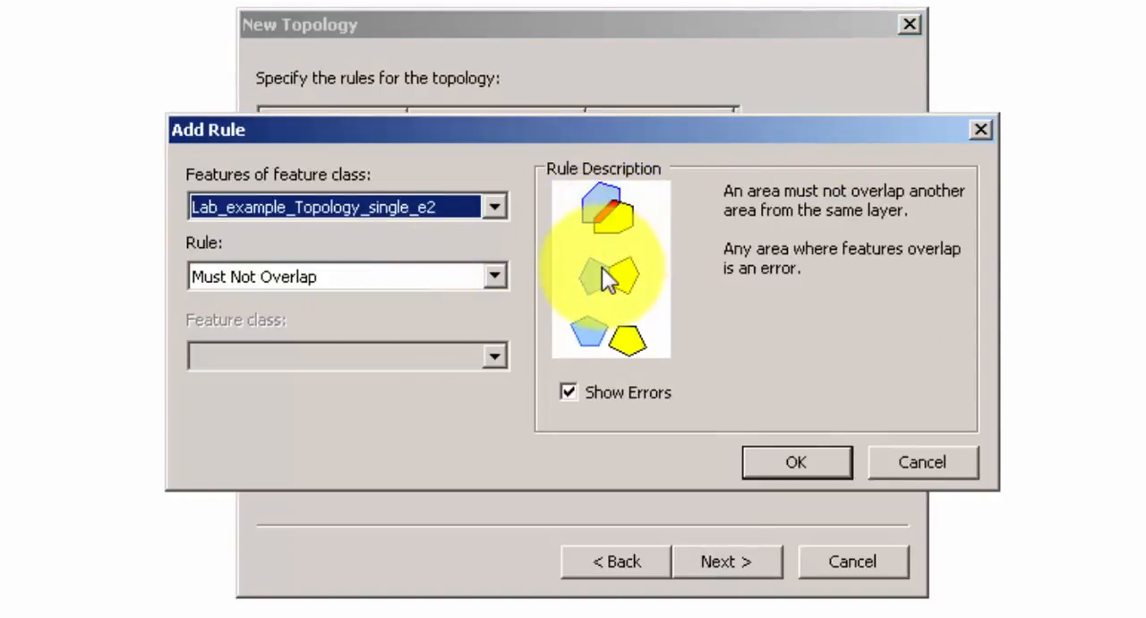
left_click(802, 464)
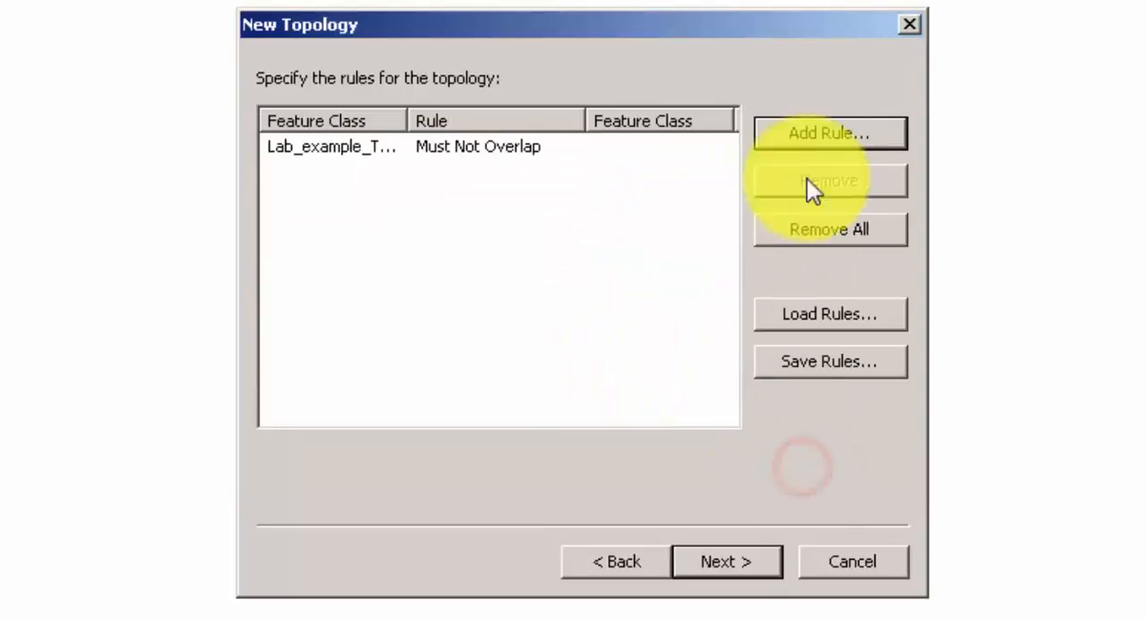
left_click(814, 140)
left_click(496, 207)
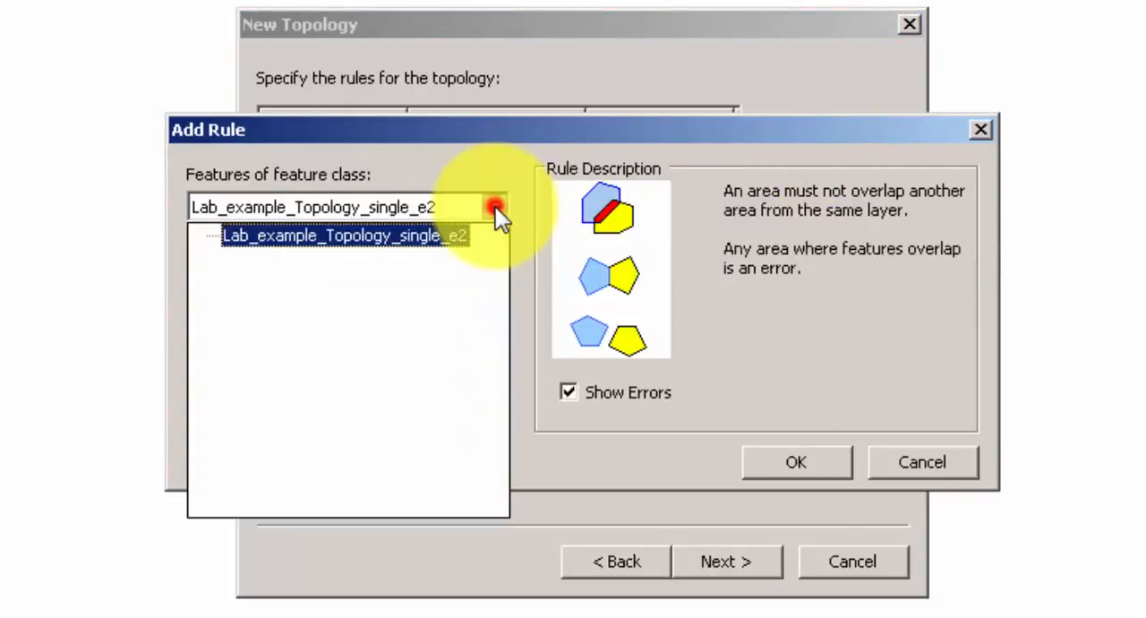
left_click(487, 160)
left_click(495, 278)
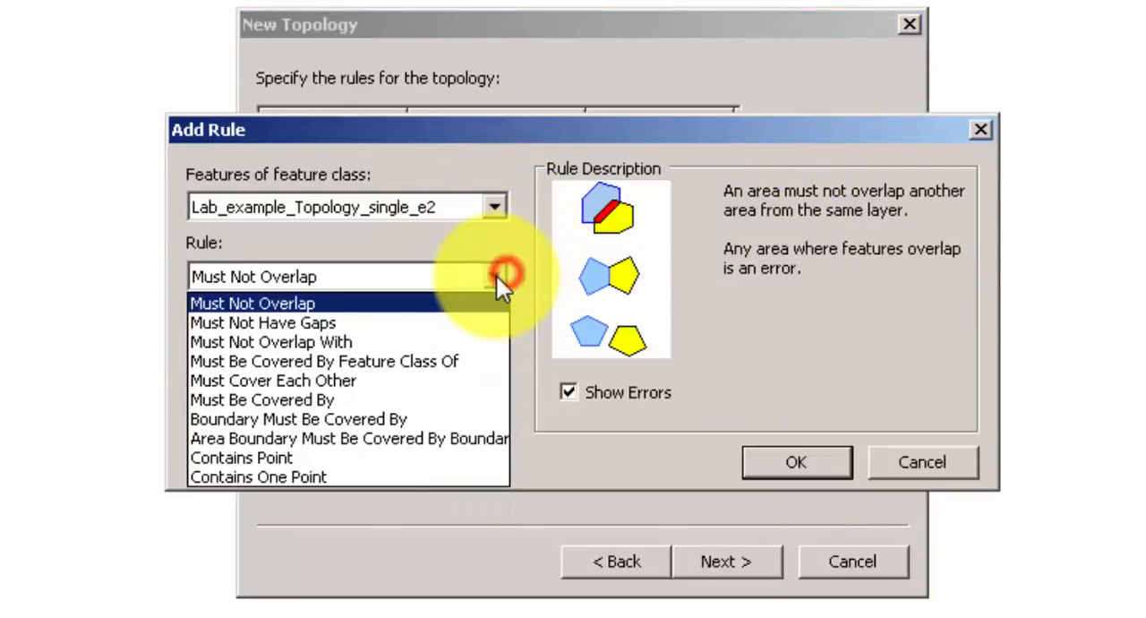
left_click(435, 323)
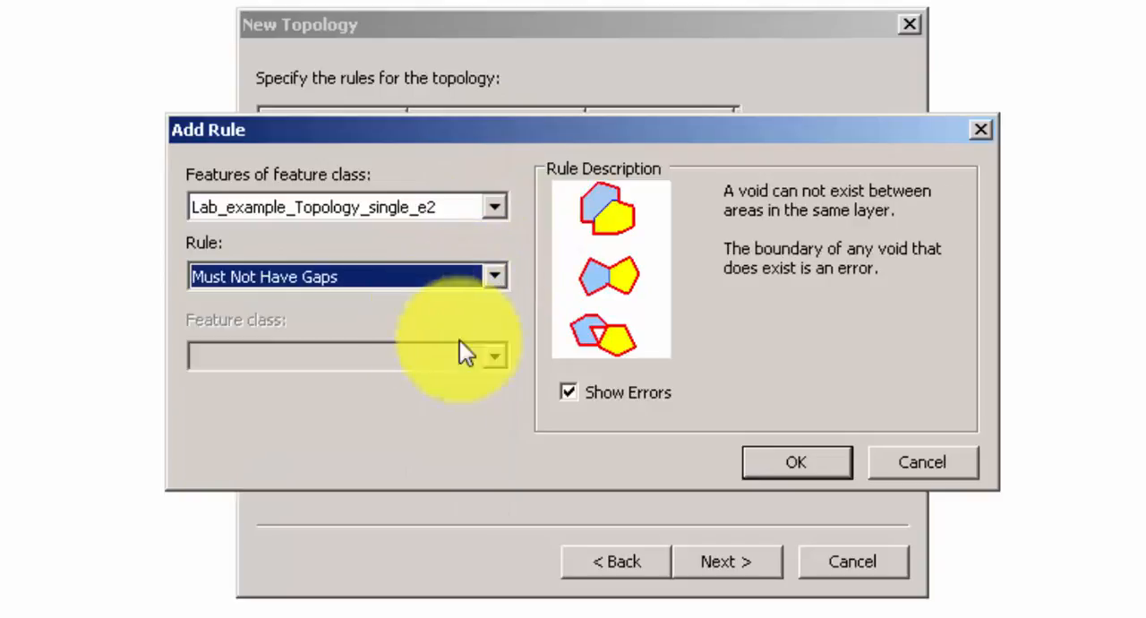
left_click(781, 465)
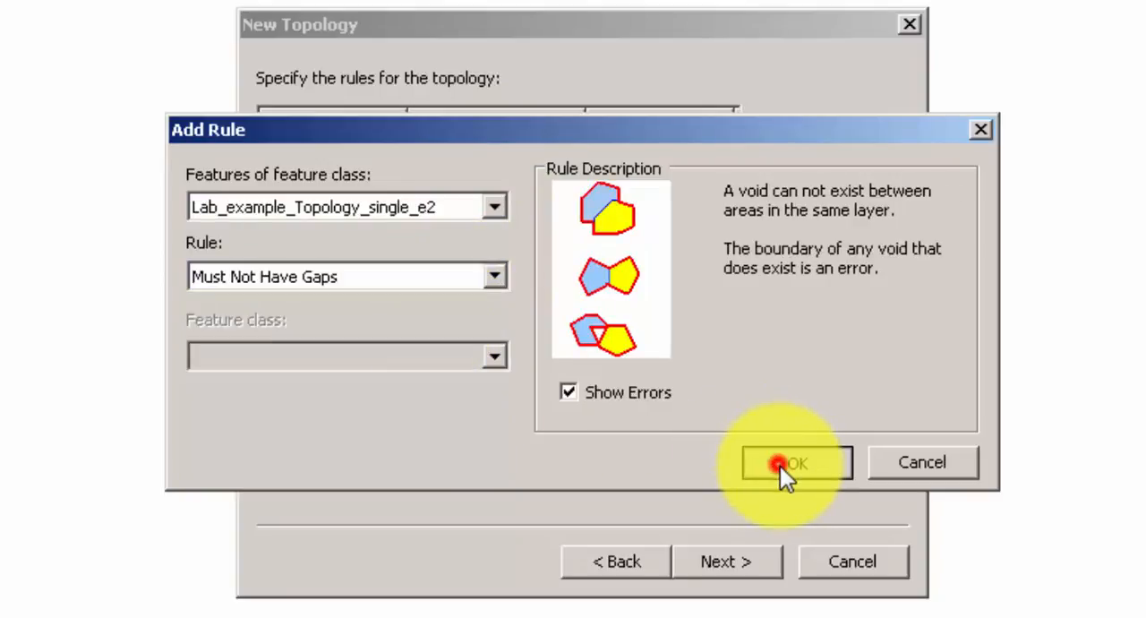
Finish creating fd_Topology with the summarized settings and validate it immediately.
left_click(753, 561)
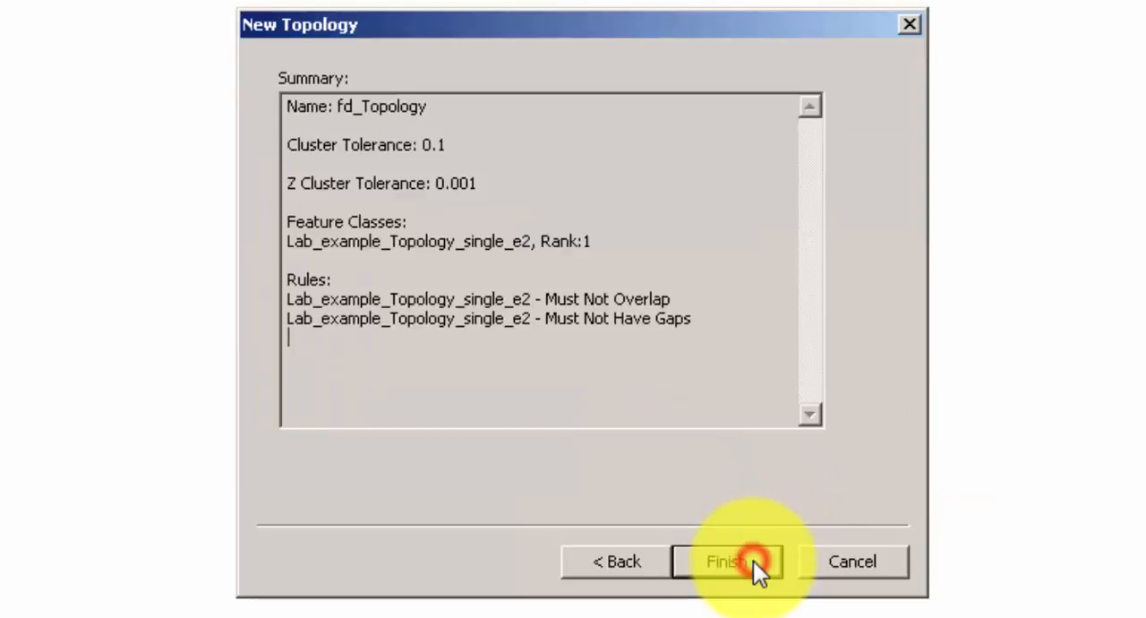
left_click(754, 561)
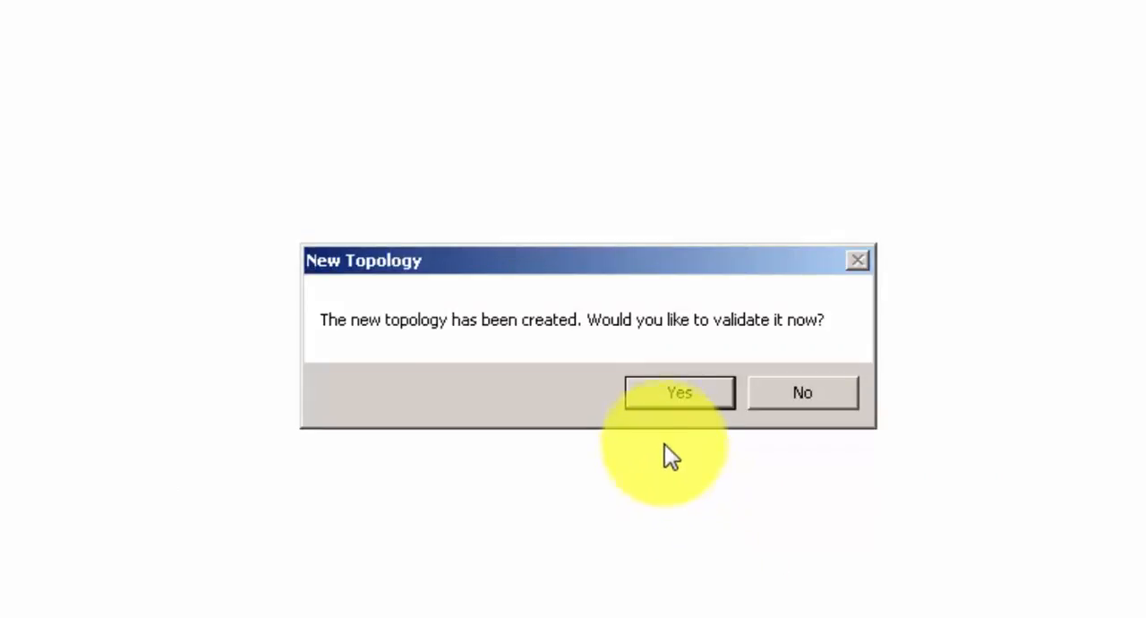
left_click(670, 393)
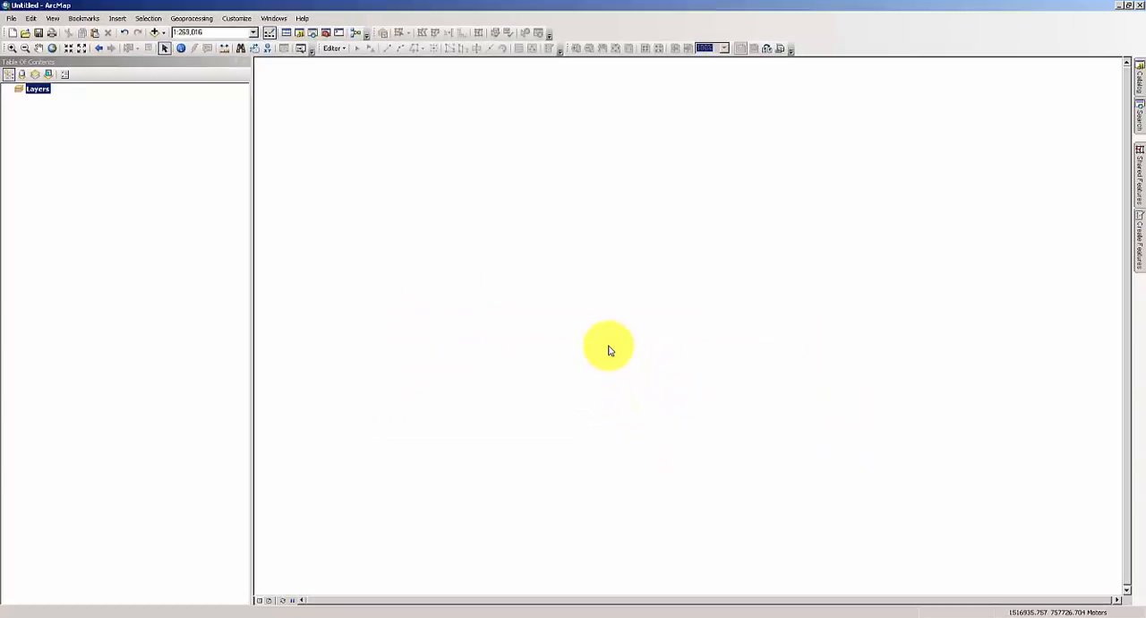
Review the general settings, feature classes and rules of fd_Topology and generate a summary of its errors.
left_click(1140, 81)
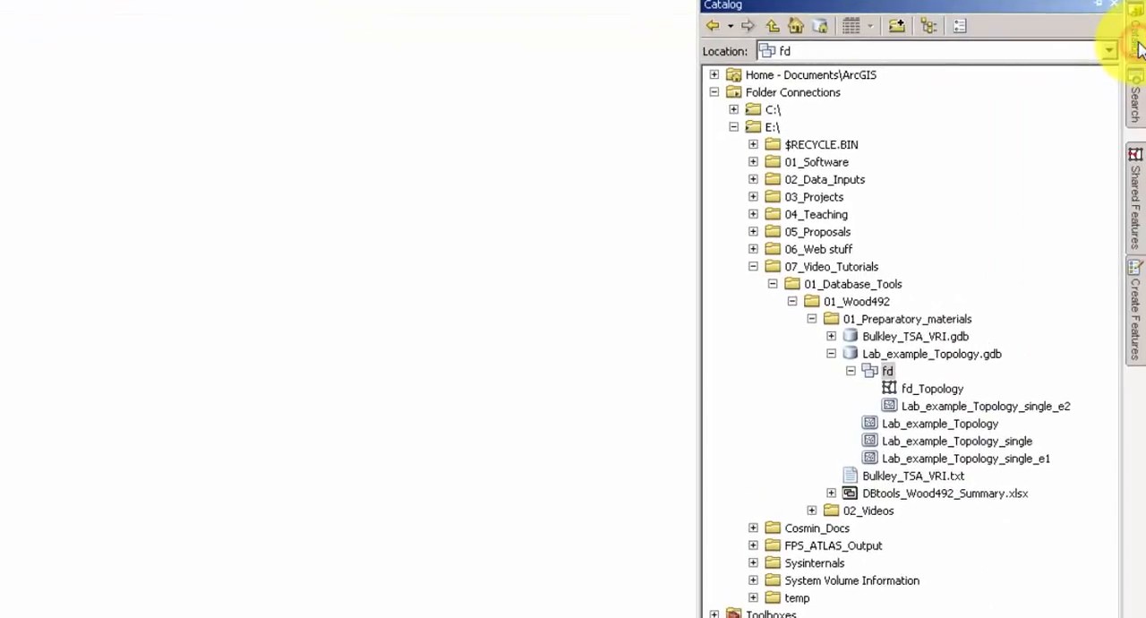
left_click(941, 390)
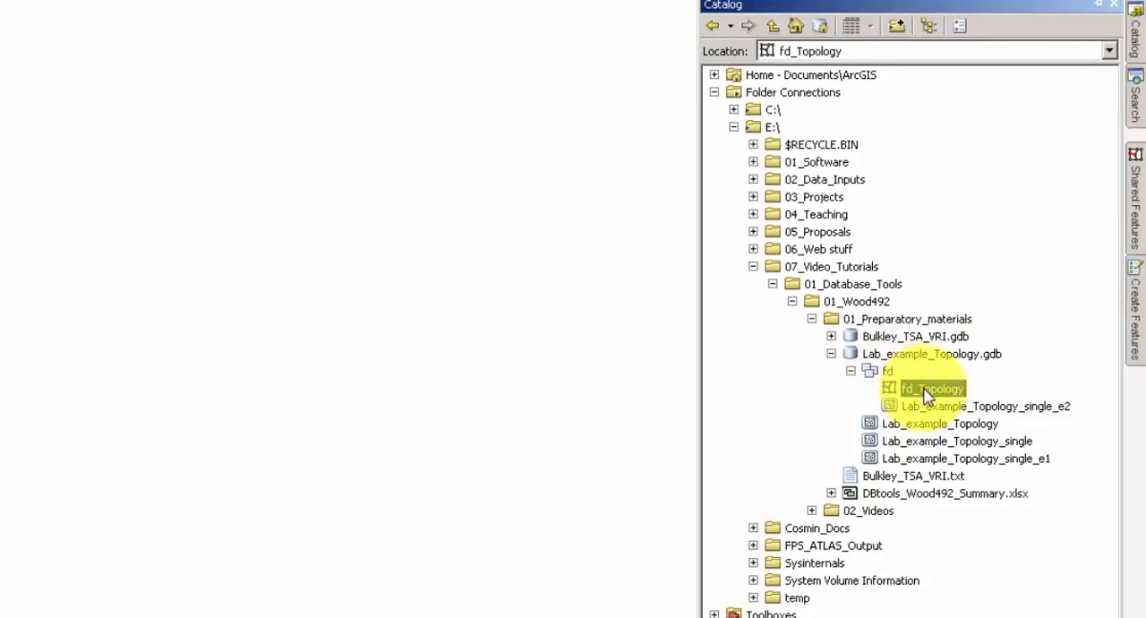
right_click(928, 395)
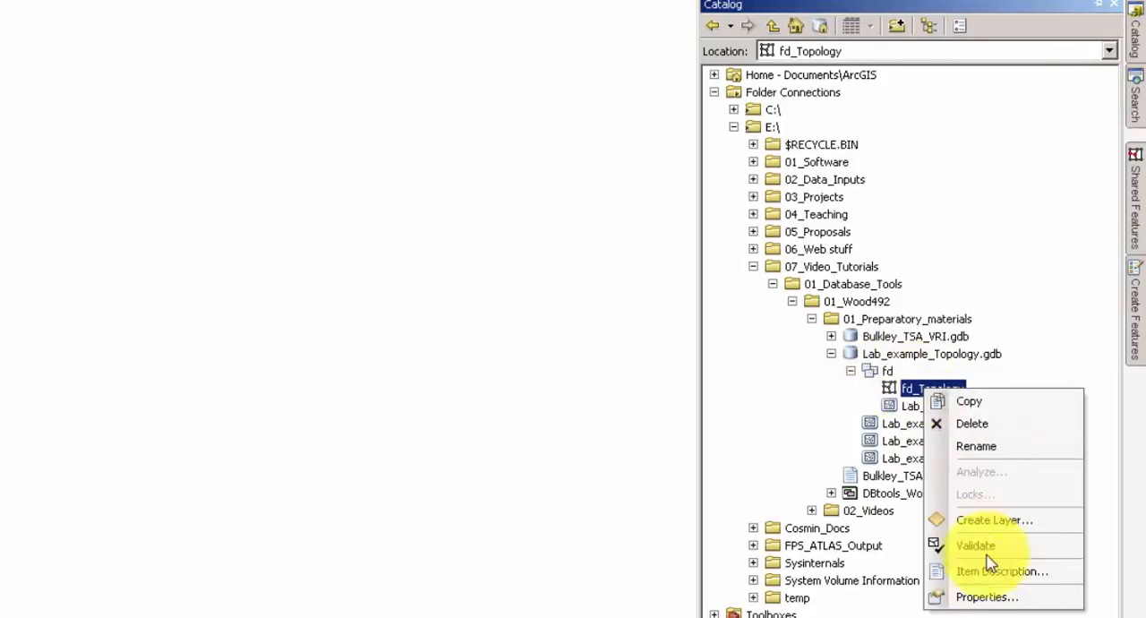
left_click(985, 597)
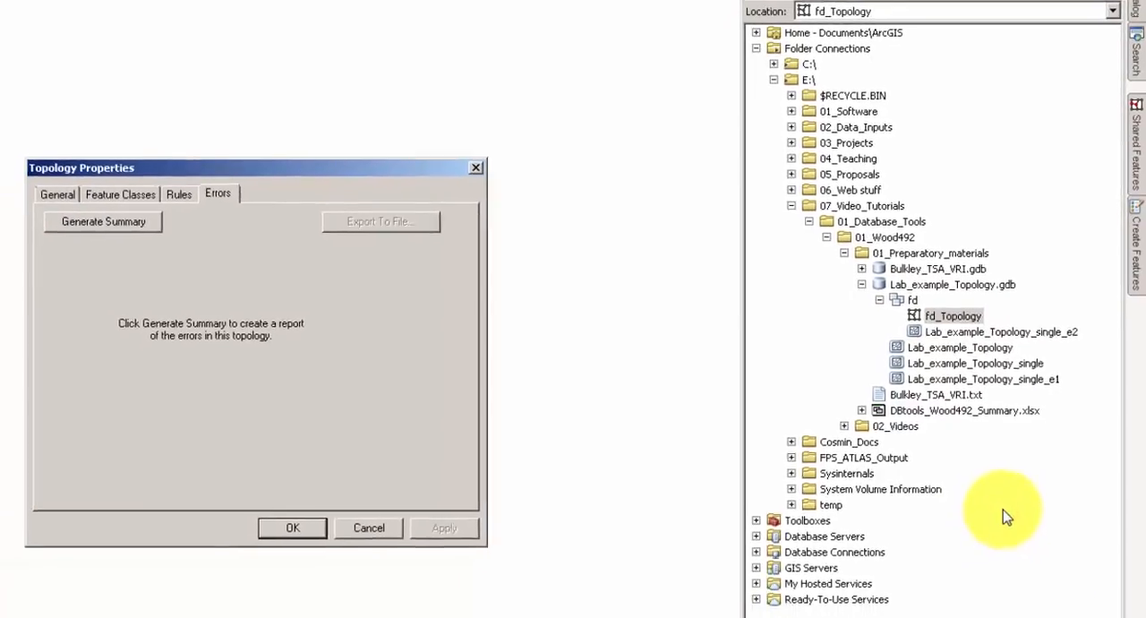
left_click(93, 175)
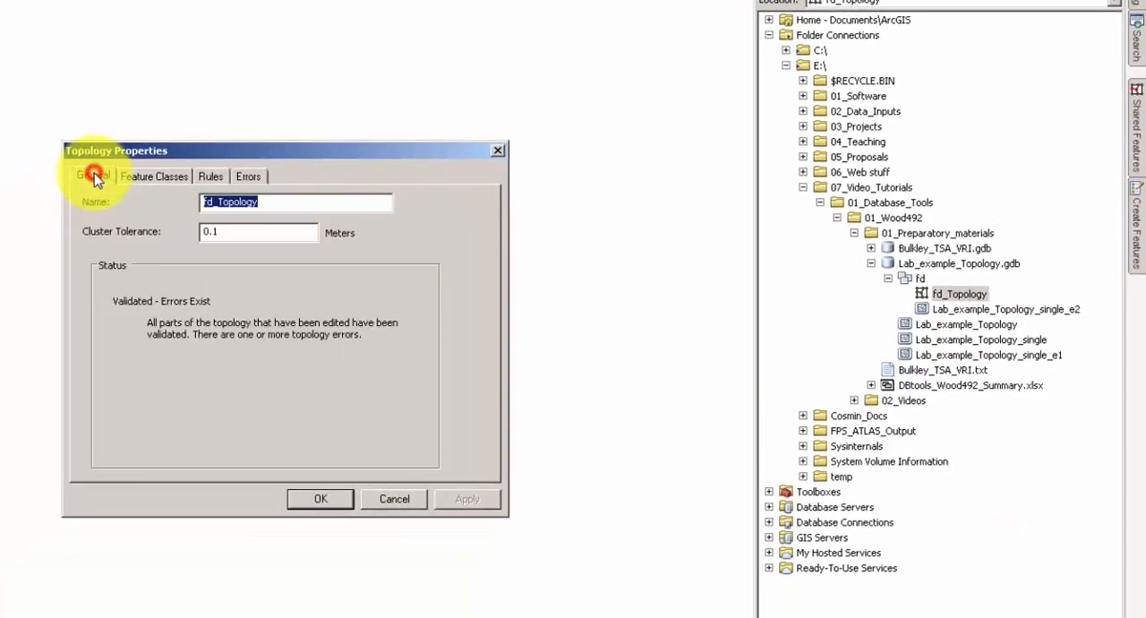
left_click(150, 178)
left_click(212, 177)
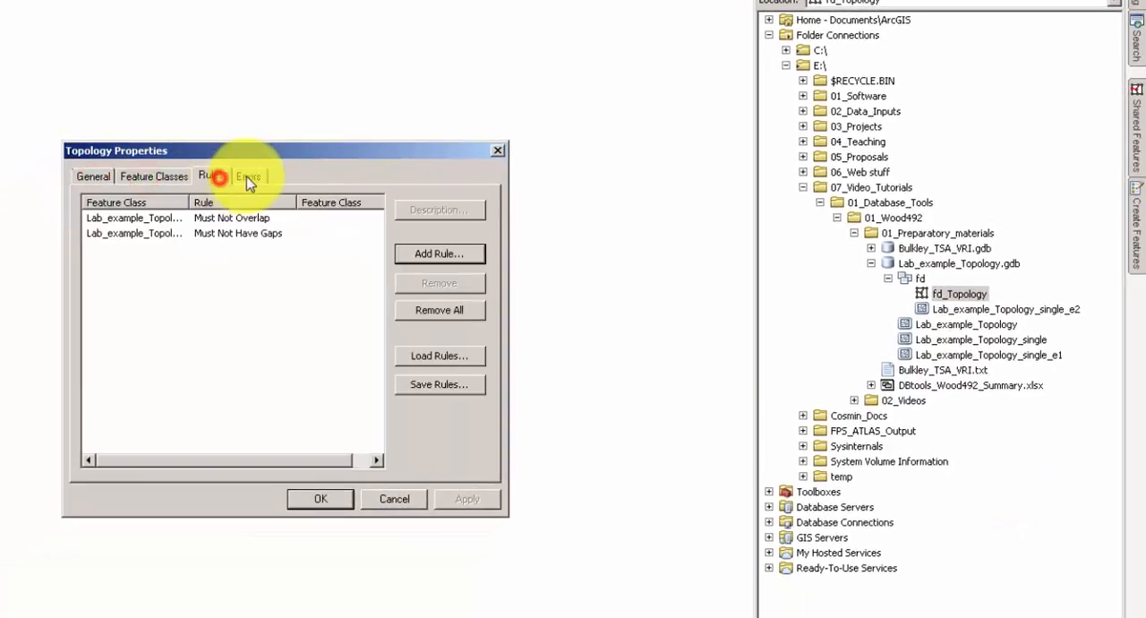
left_click(251, 179)
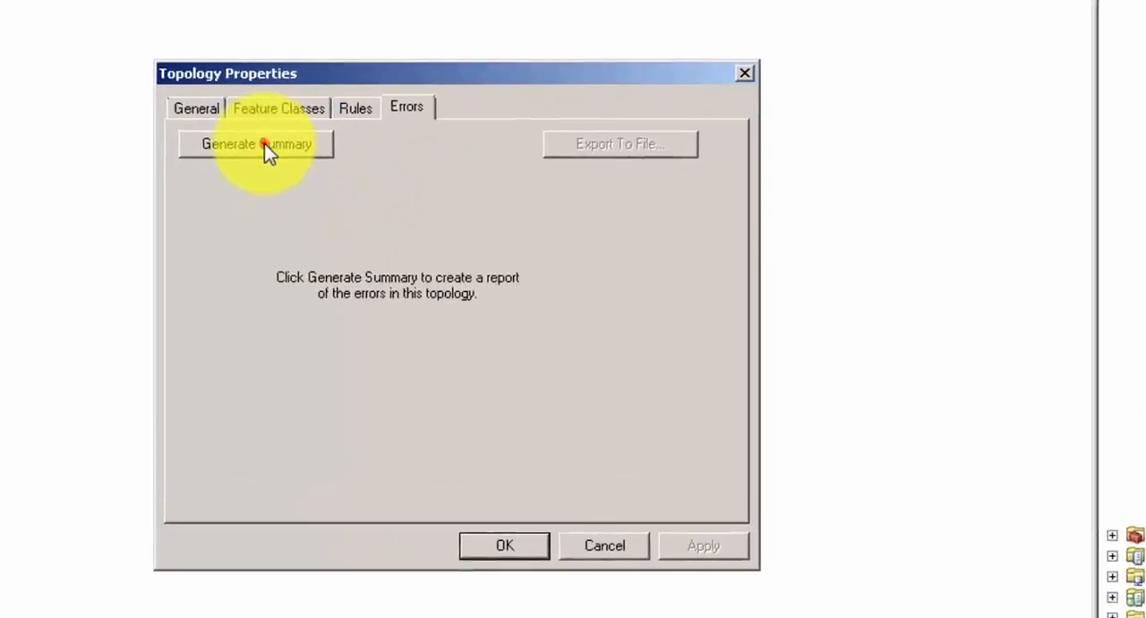
left_click(143, 202)
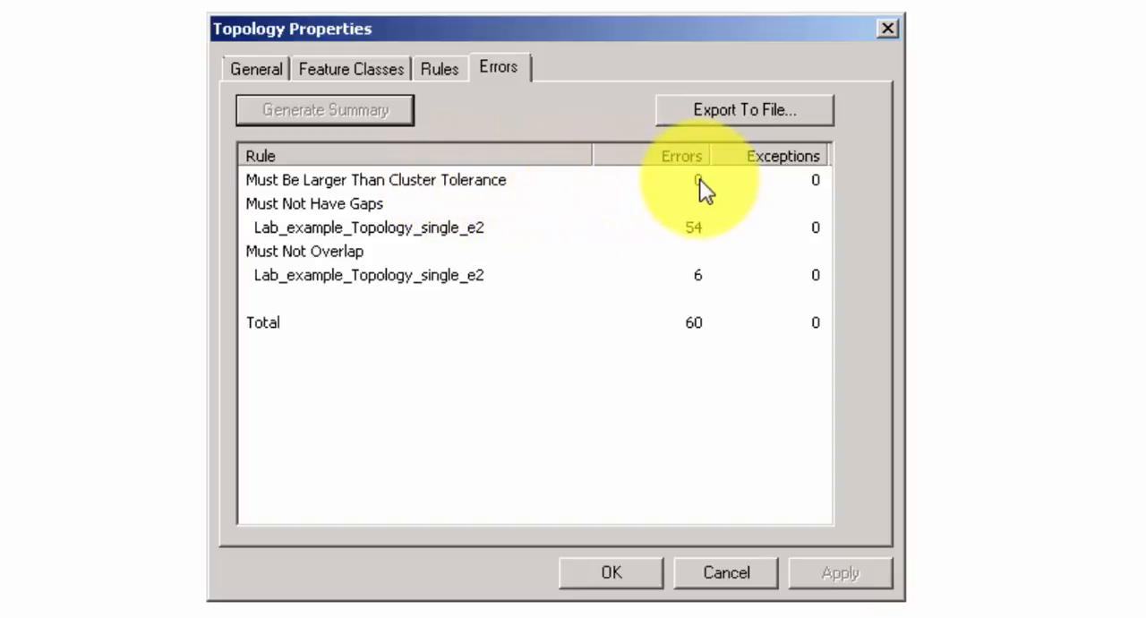
left_click(627, 576)
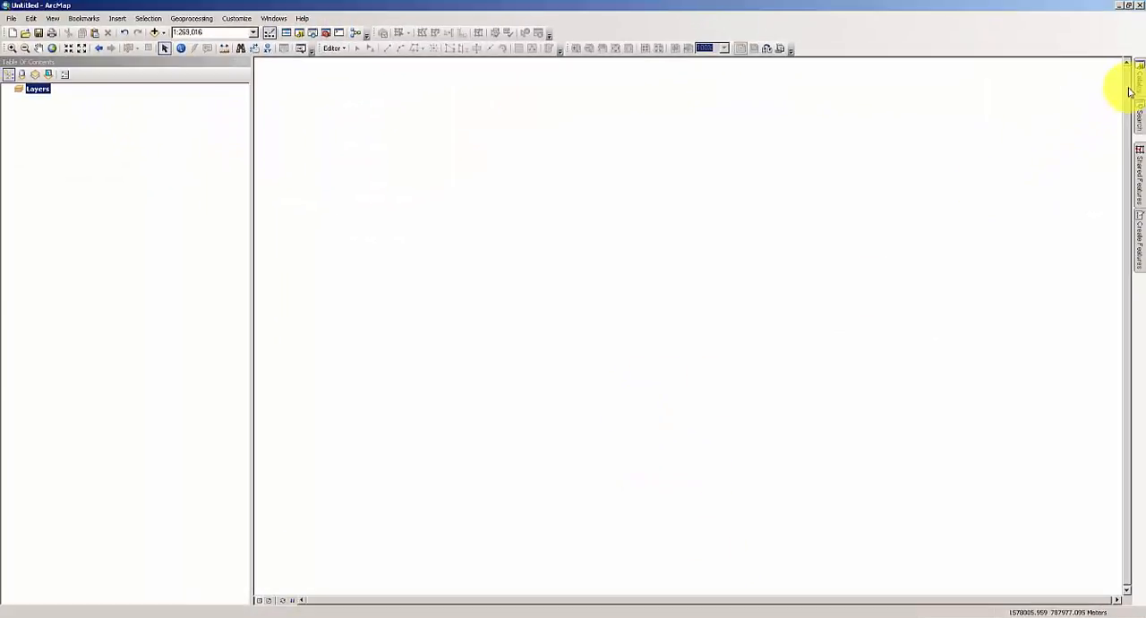
Add fd_Topology to the map together with all feature classes that participate in it.
left_click(1140, 87)
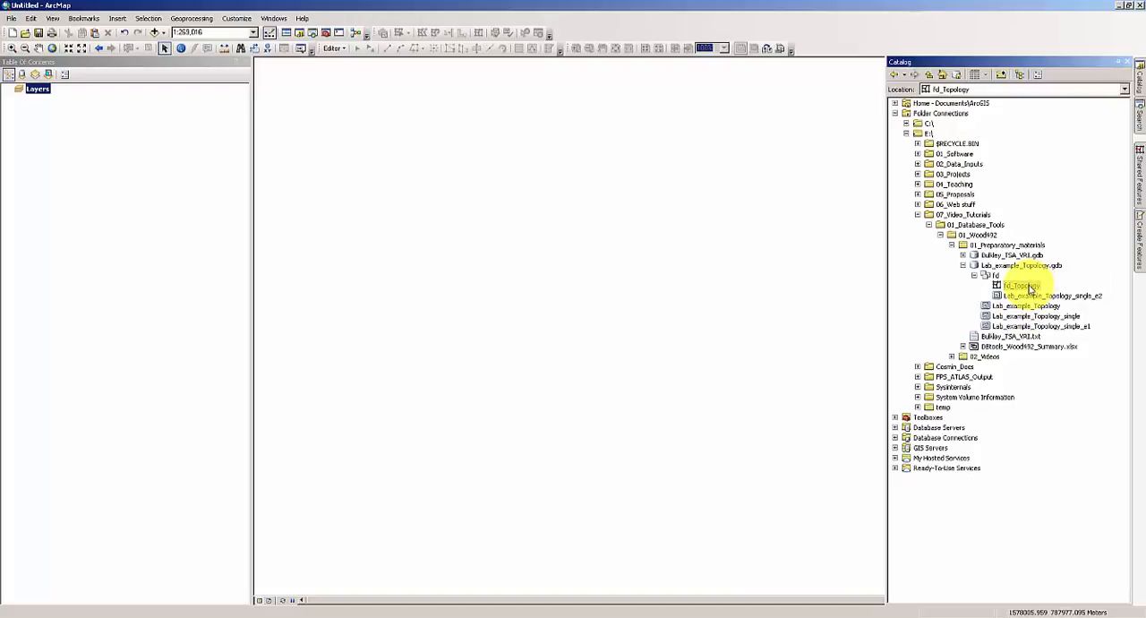
left_click_drag(1029, 287, 344, 237)
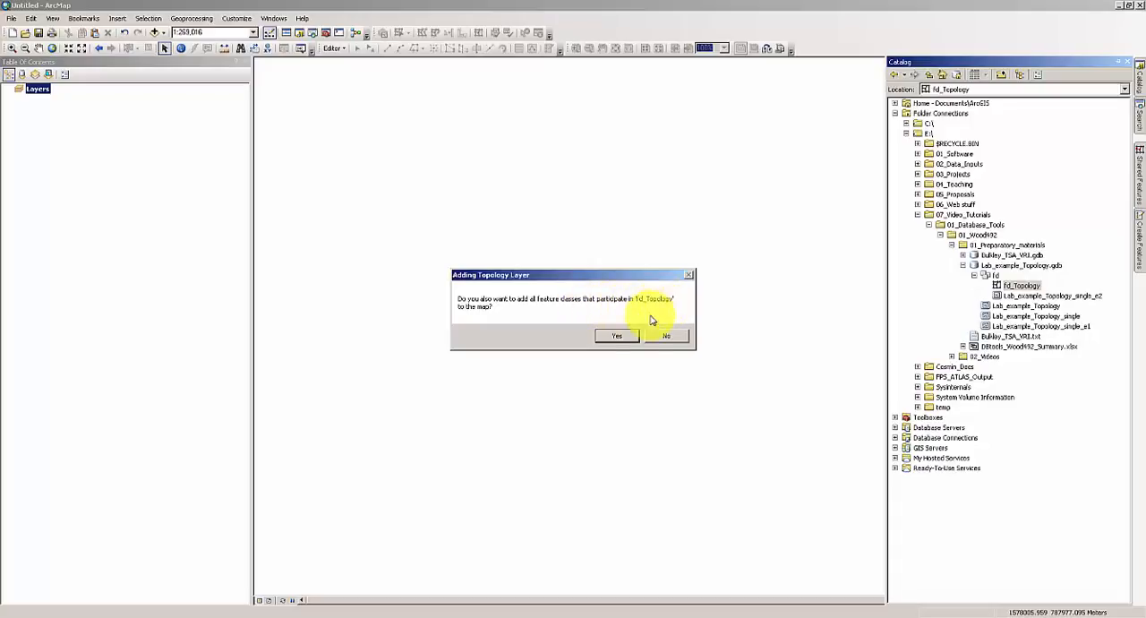
left_click(618, 336)
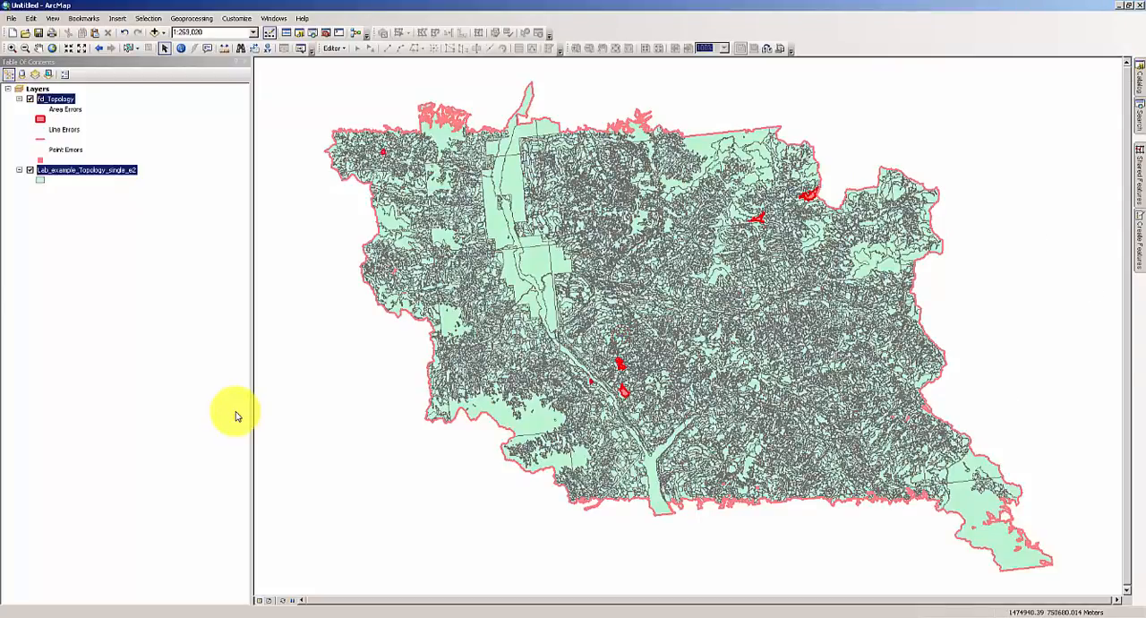
left_click(205, 161)
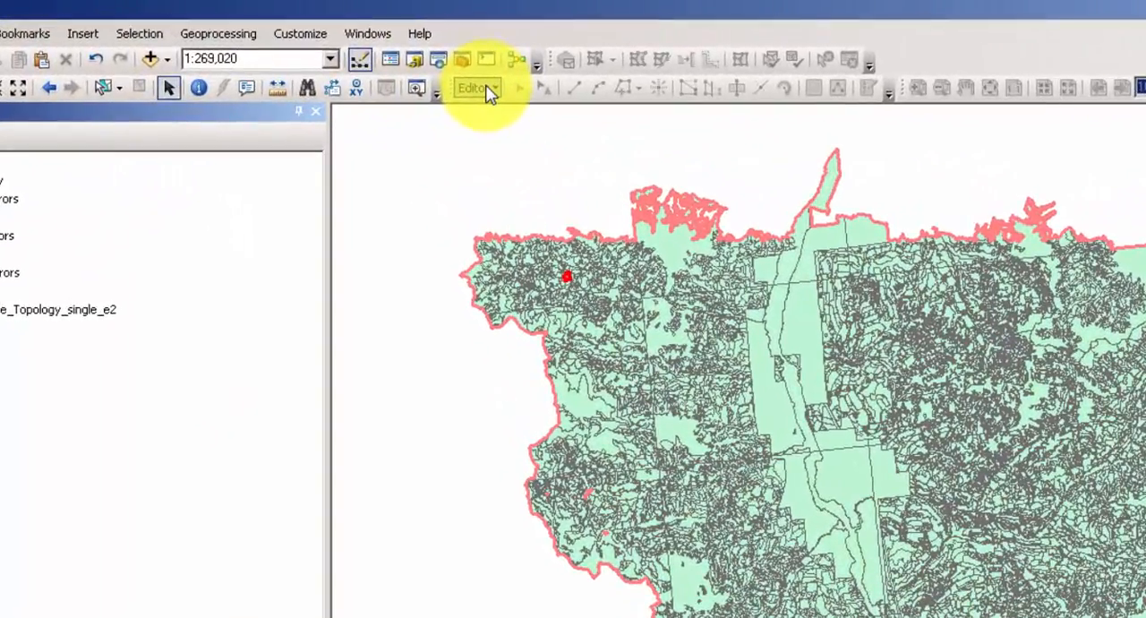
Start an edit session for the Lab_example_Topology_single_e2 layer.
left_click(451, 83)
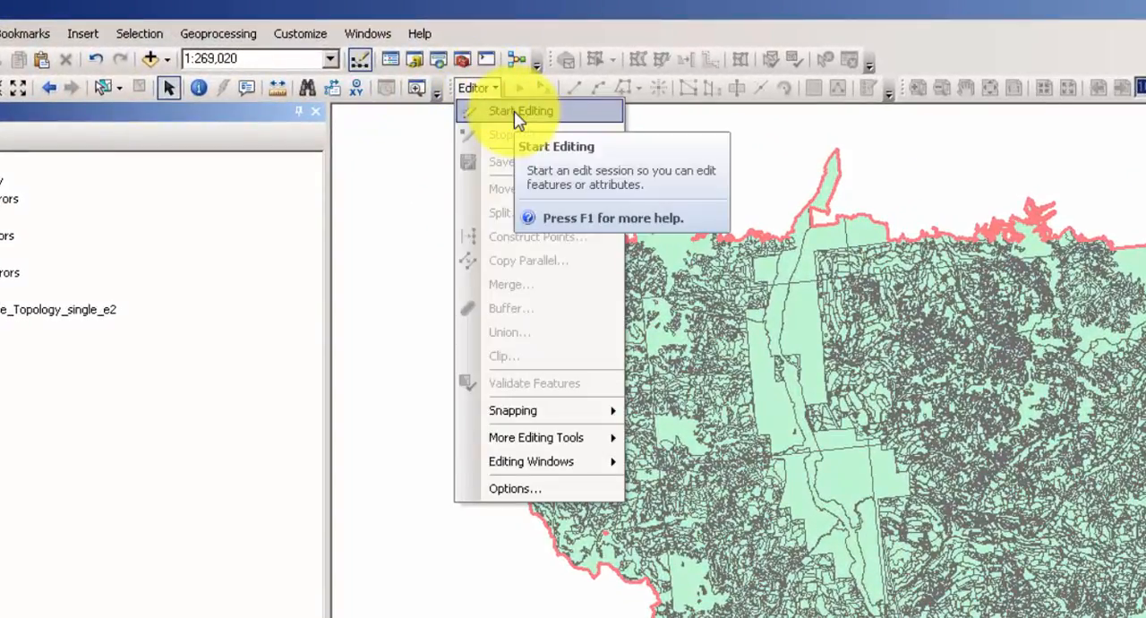
left_click(514, 111)
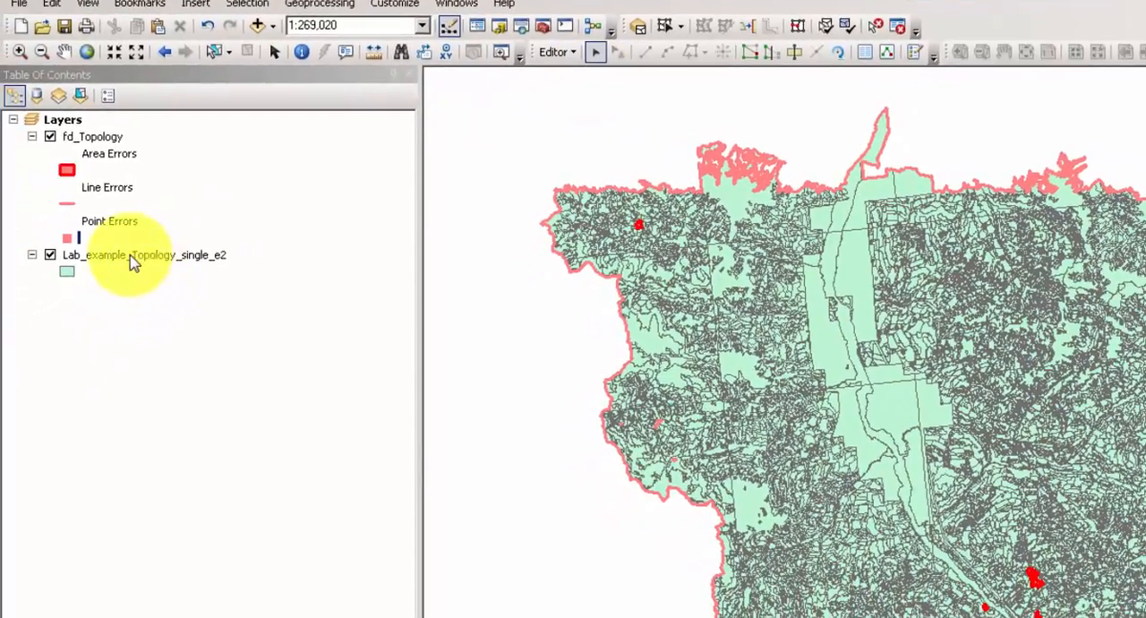
left_click(132, 257)
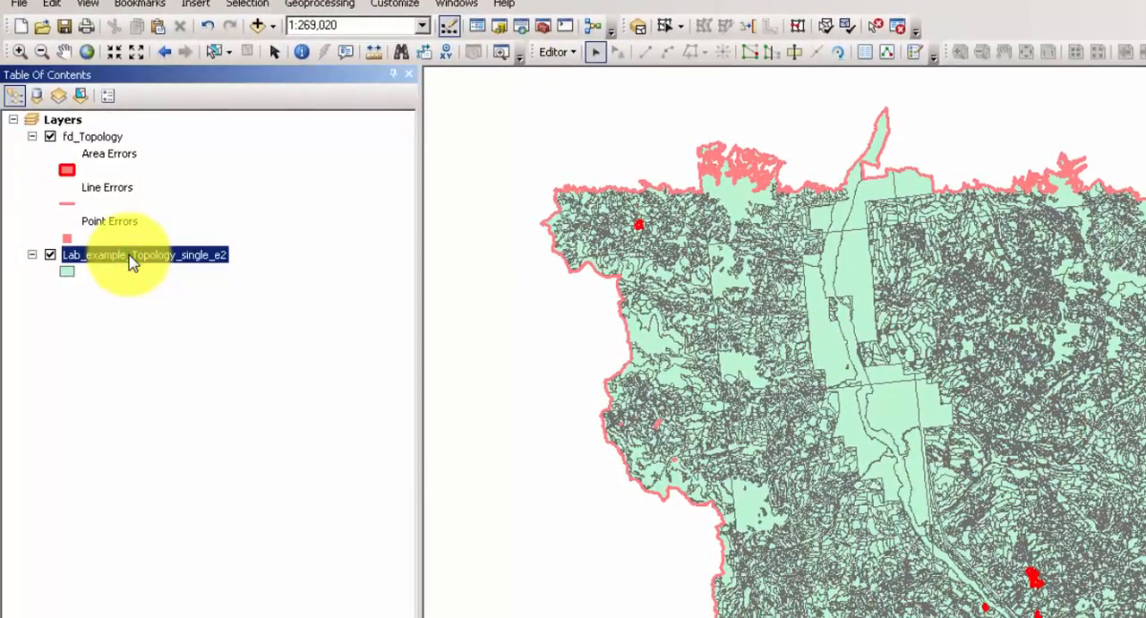
right_click(133, 257)
mouse_move(291, 503)
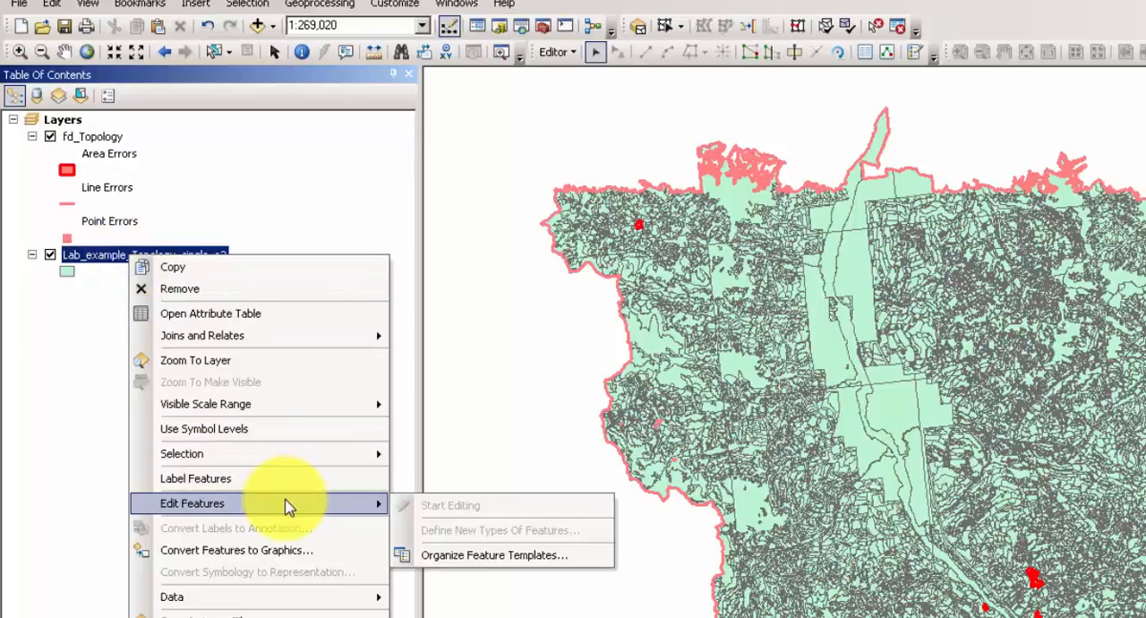
left_click(466, 508)
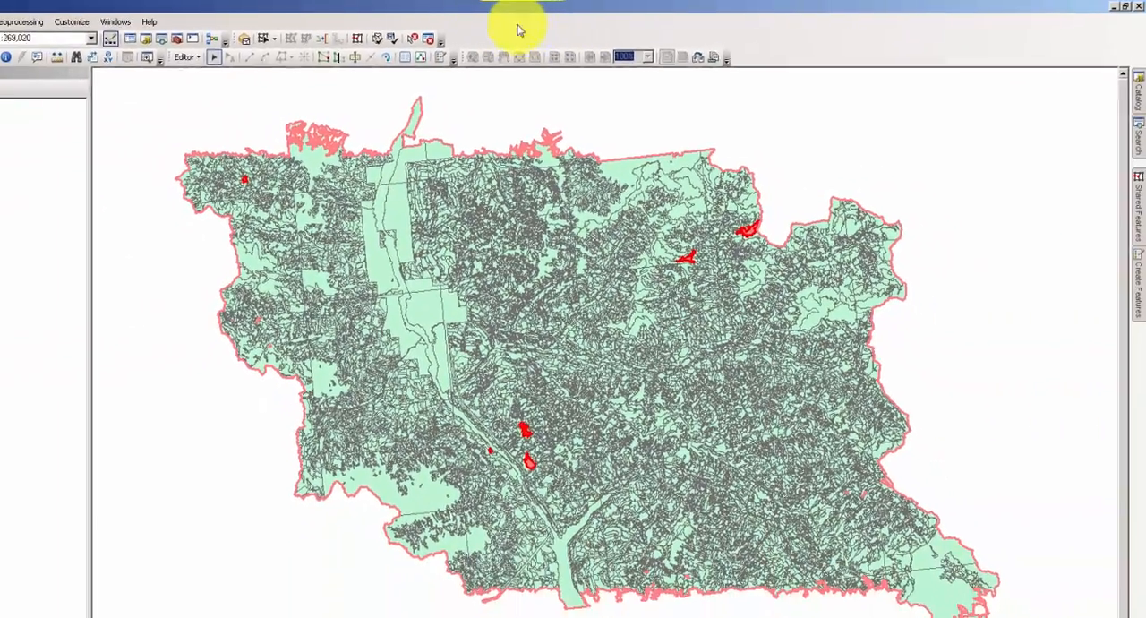
Check that the Topology toolbar is enabled and open the Error Inspector.
right_click(1041, 12)
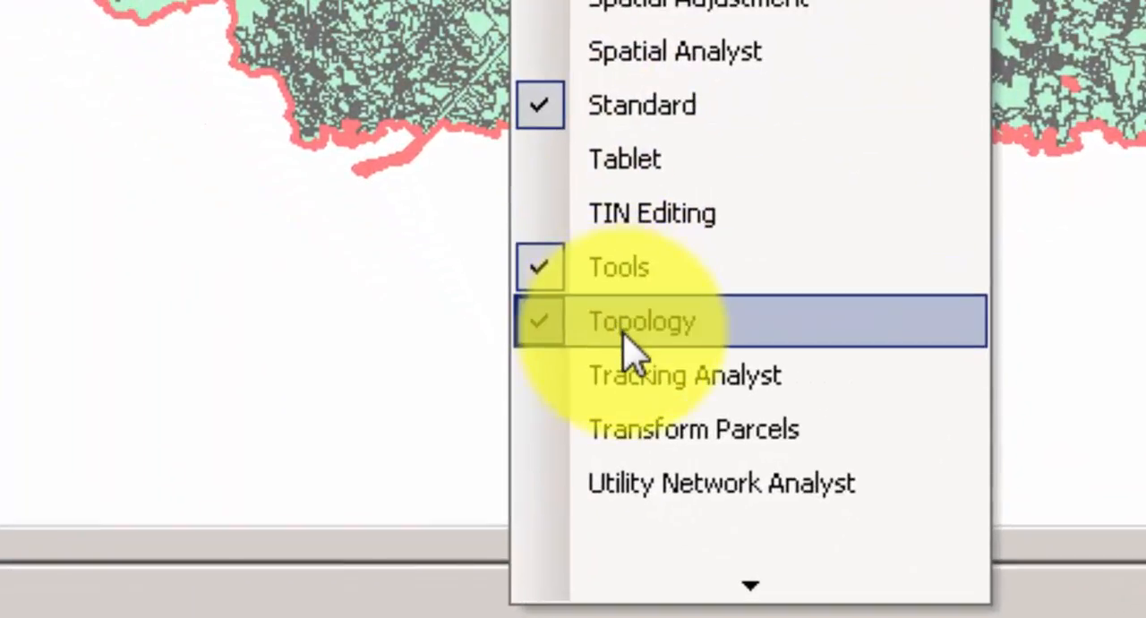
left_click(624, 337)
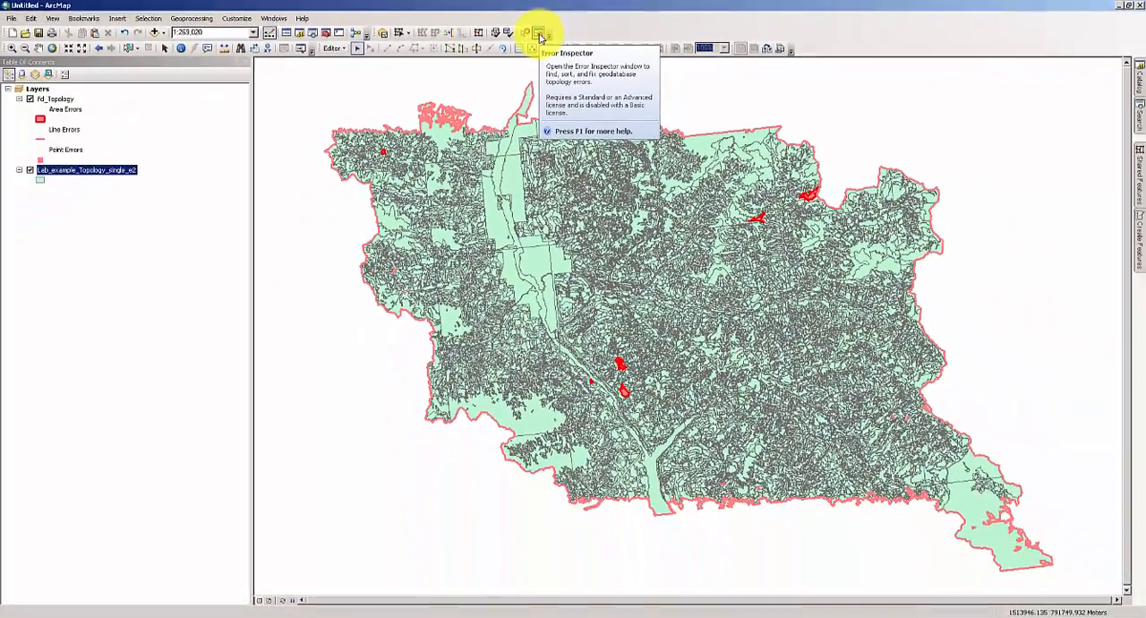
left_click(564, 65)
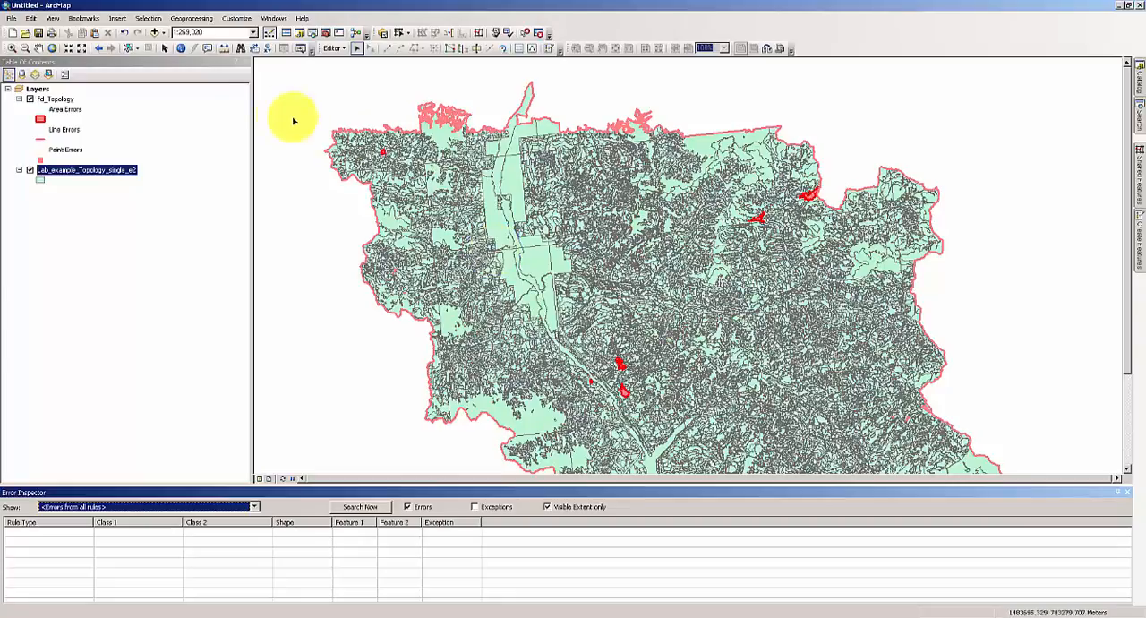
Show the full map extent and search for the Must Not Overlap errors of Lab_example_Topology_single_e2 within the visible extent.
left_click(52, 48)
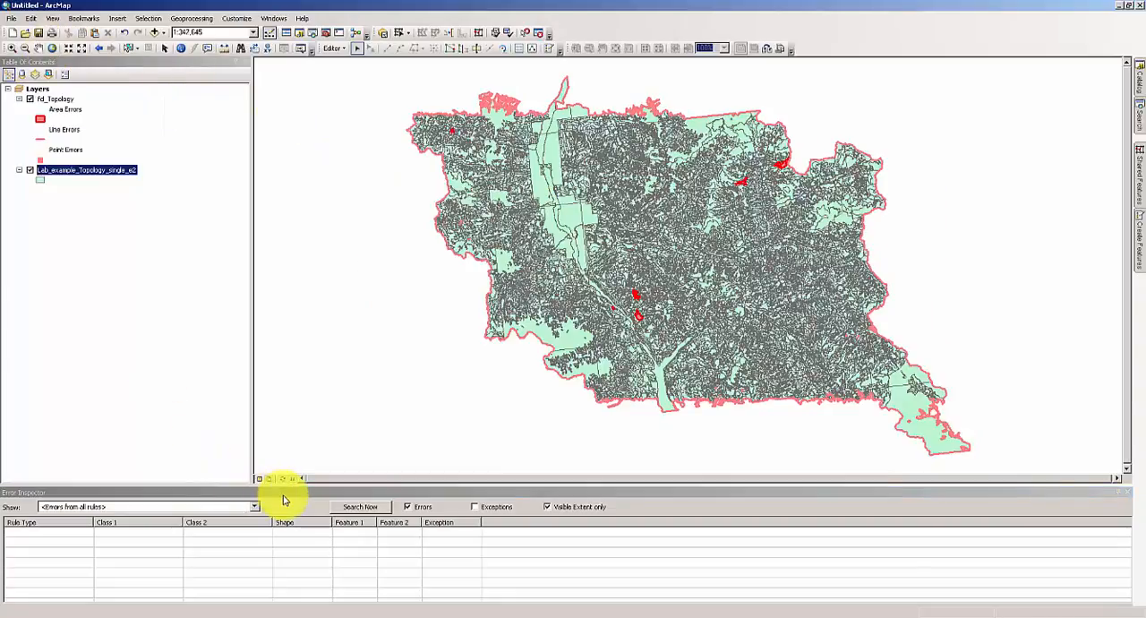
left_click(284, 498)
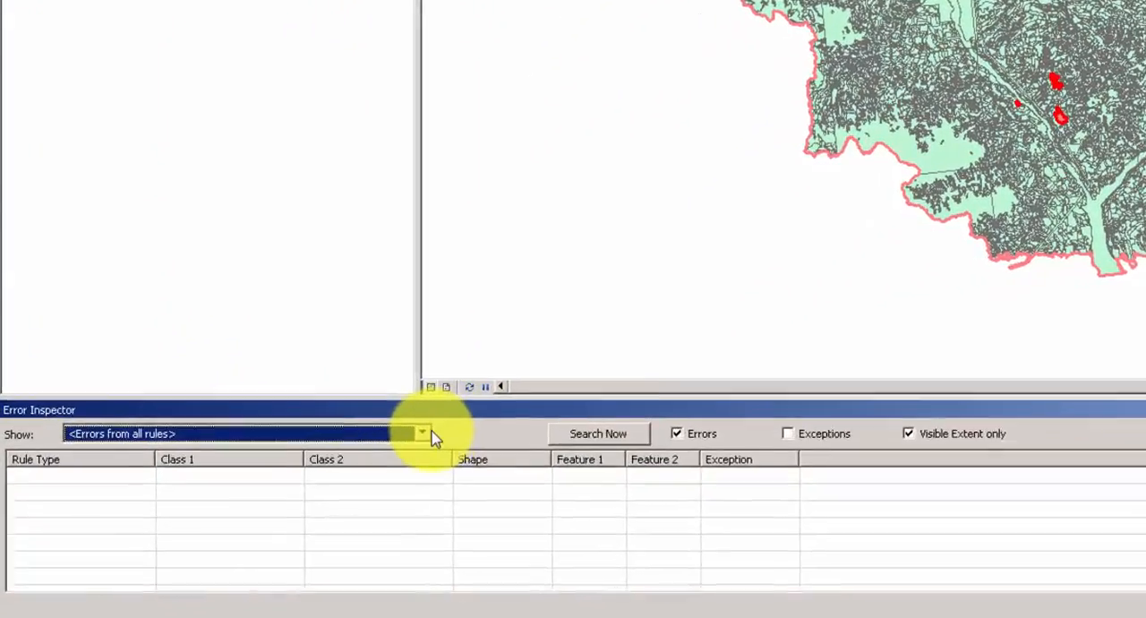
left_click(450, 422)
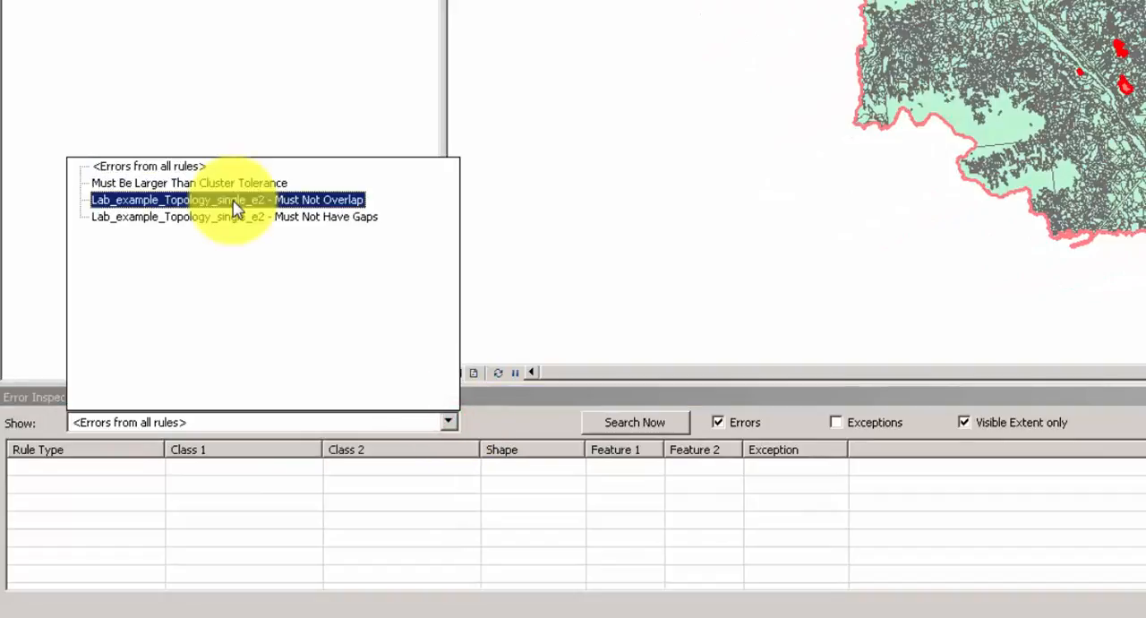
left_click(235, 207)
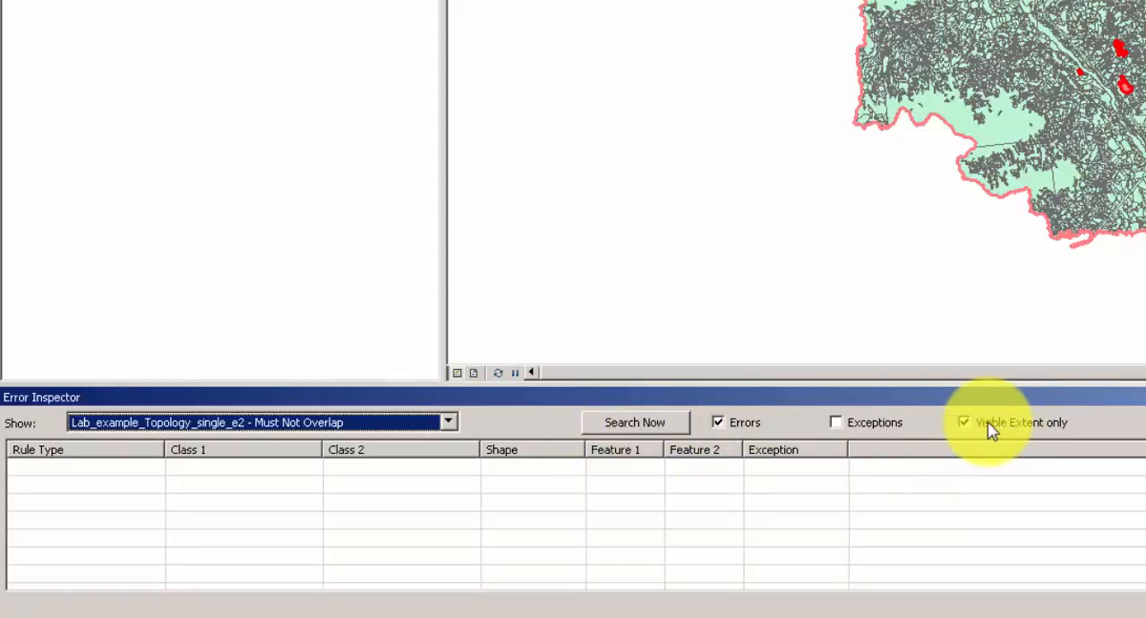
left_click(638, 422)
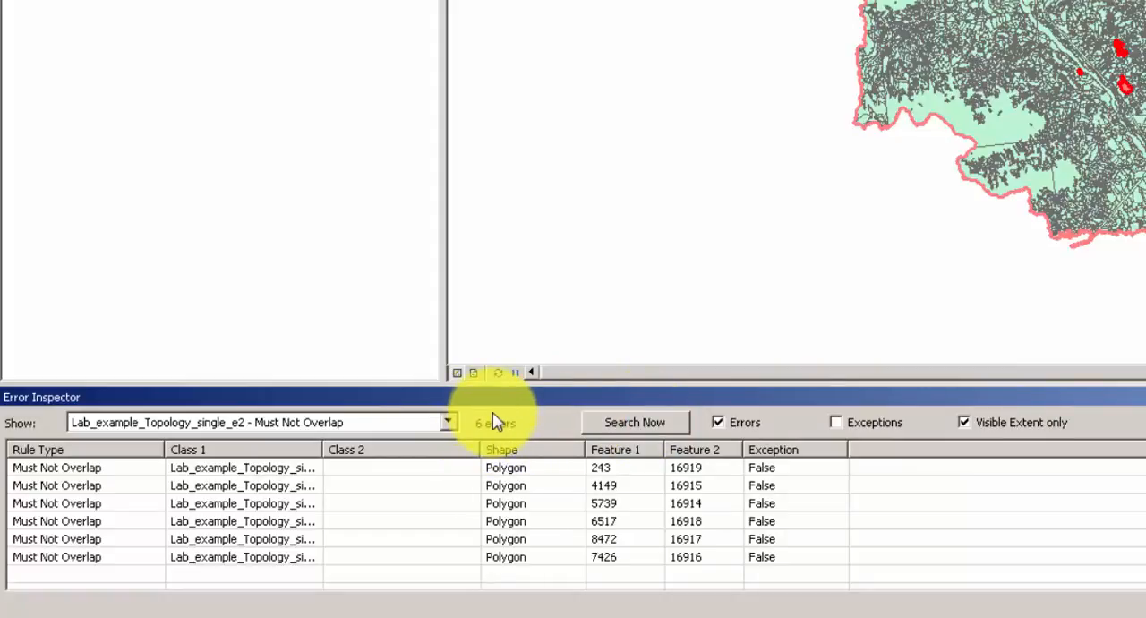
Zoom to the overlap error between features 243 and 16919 and merge it into the first listed 082M086 feature.
left_click(25, 468)
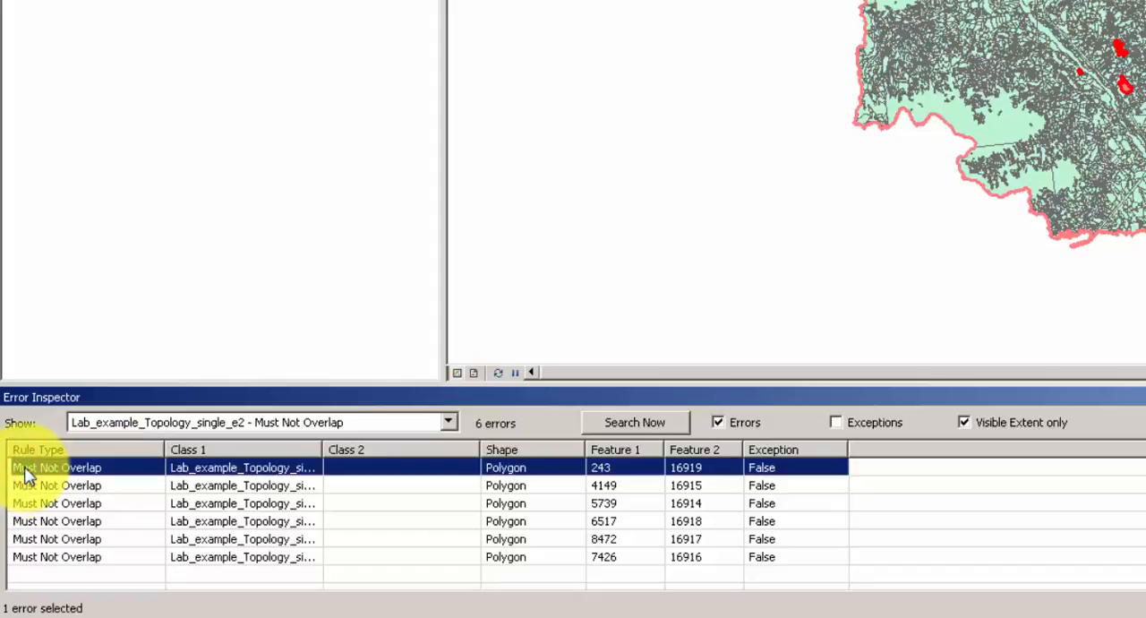
right_click(25, 467)
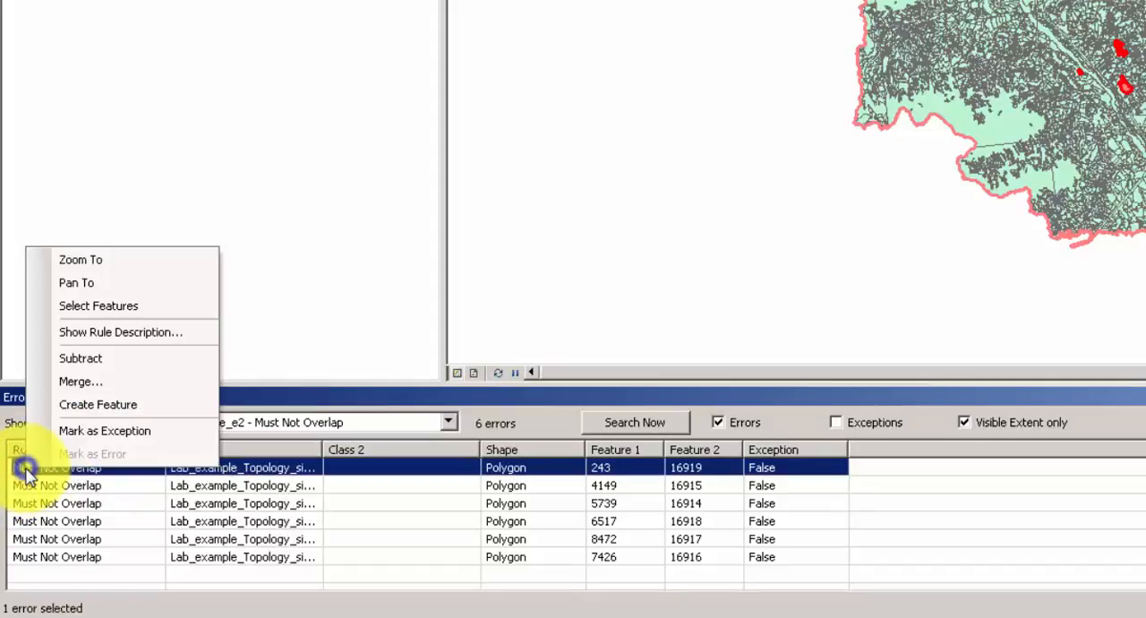
left_click(135, 266)
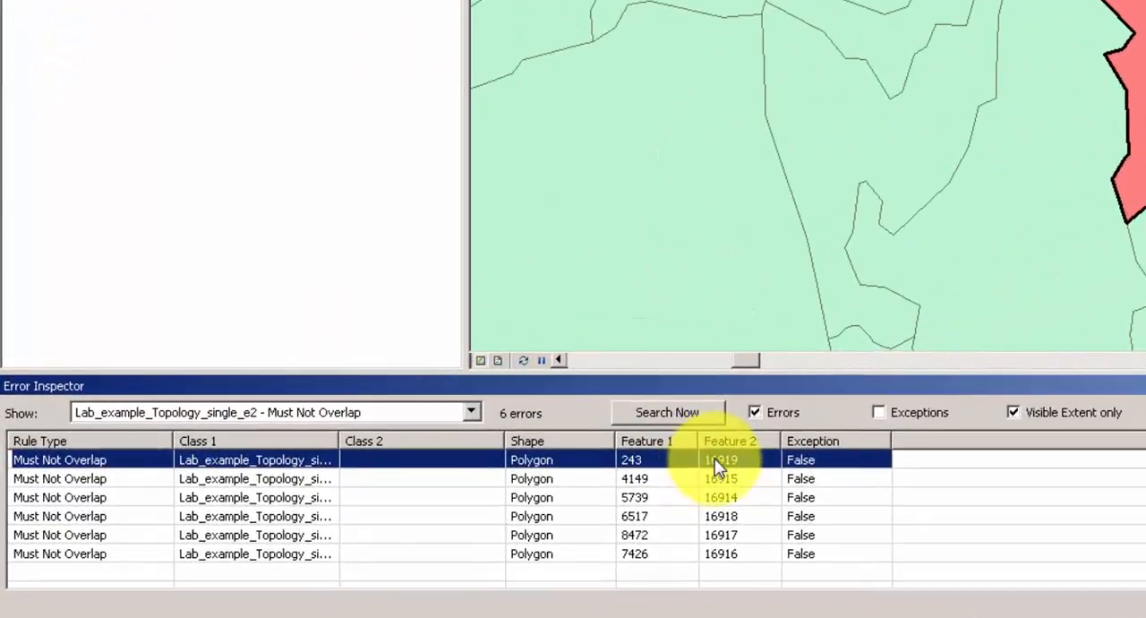
right_click(717, 467)
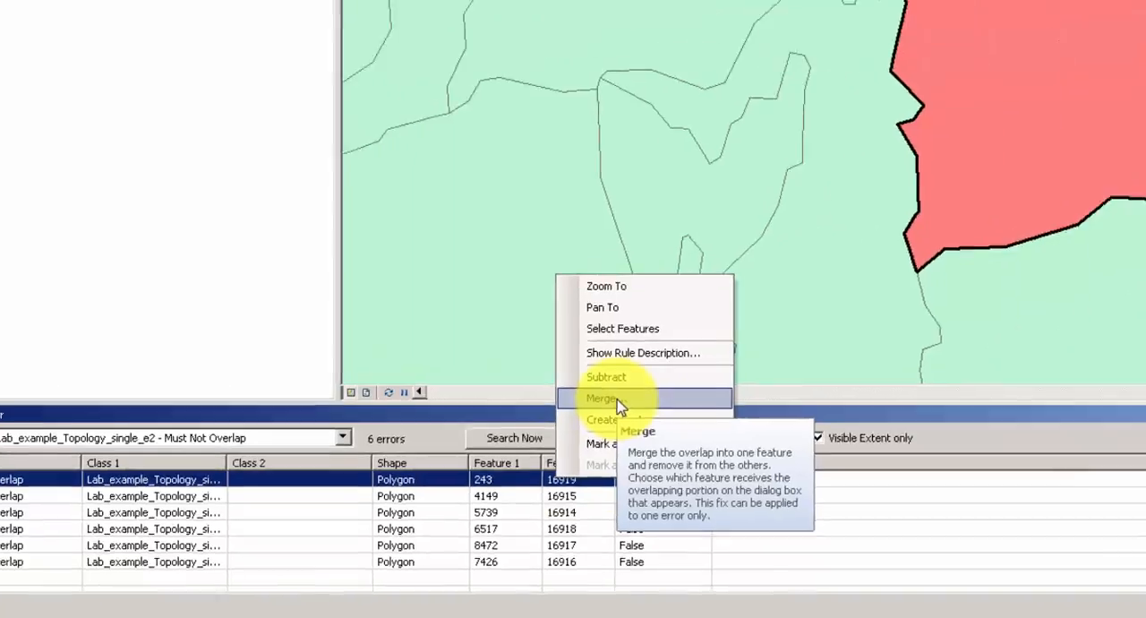
left_click(787, 372)
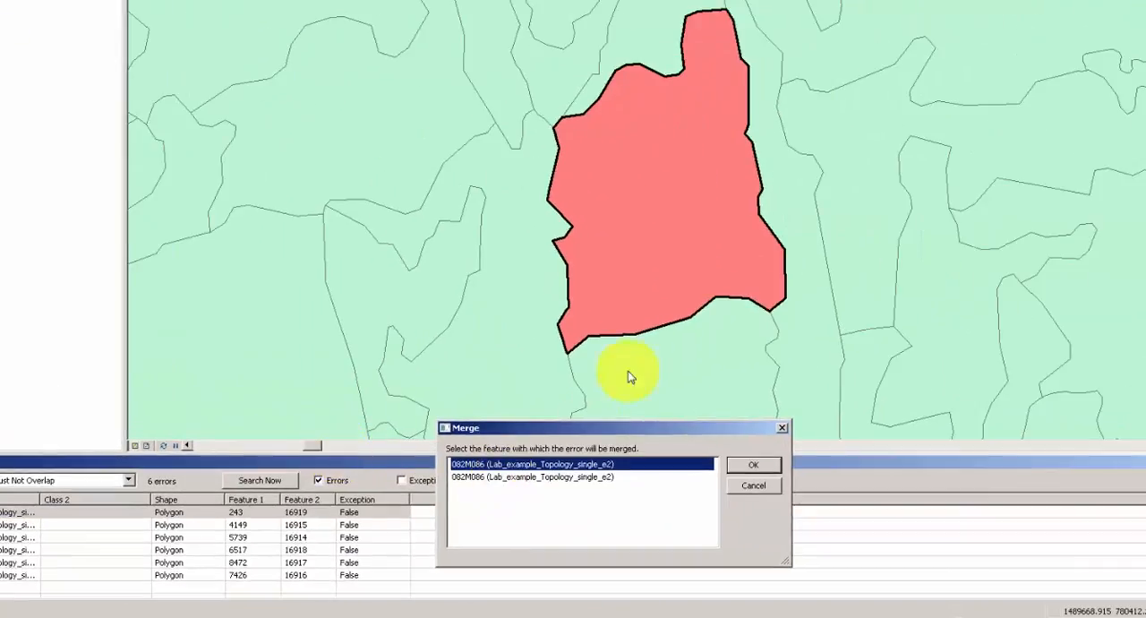
left_click(562, 466)
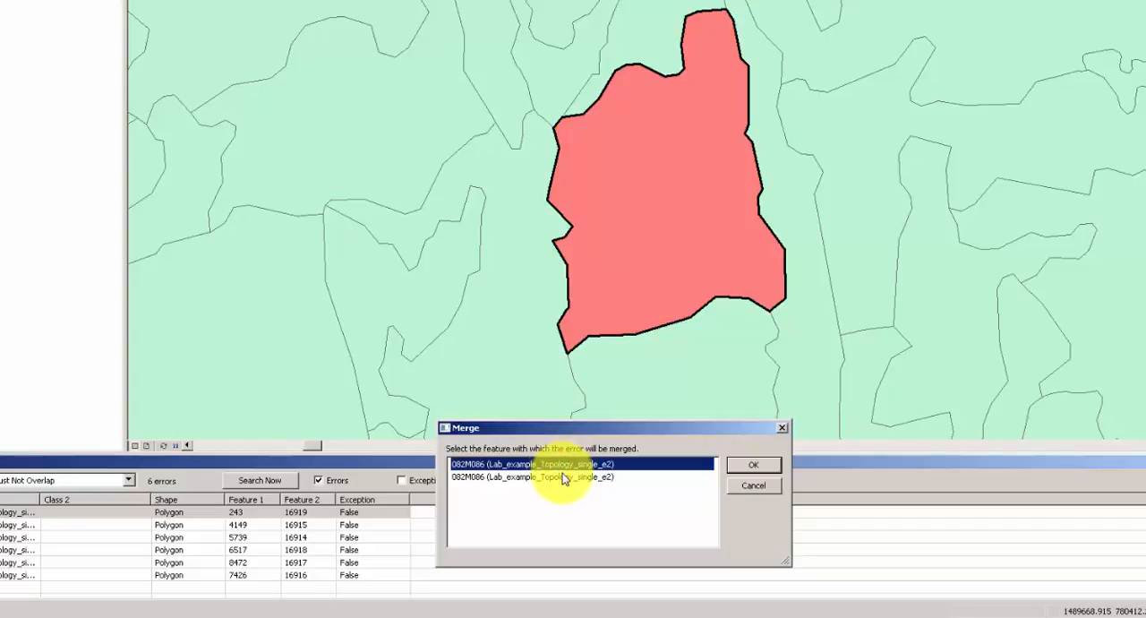
left_click(566, 480)
left_click(562, 465)
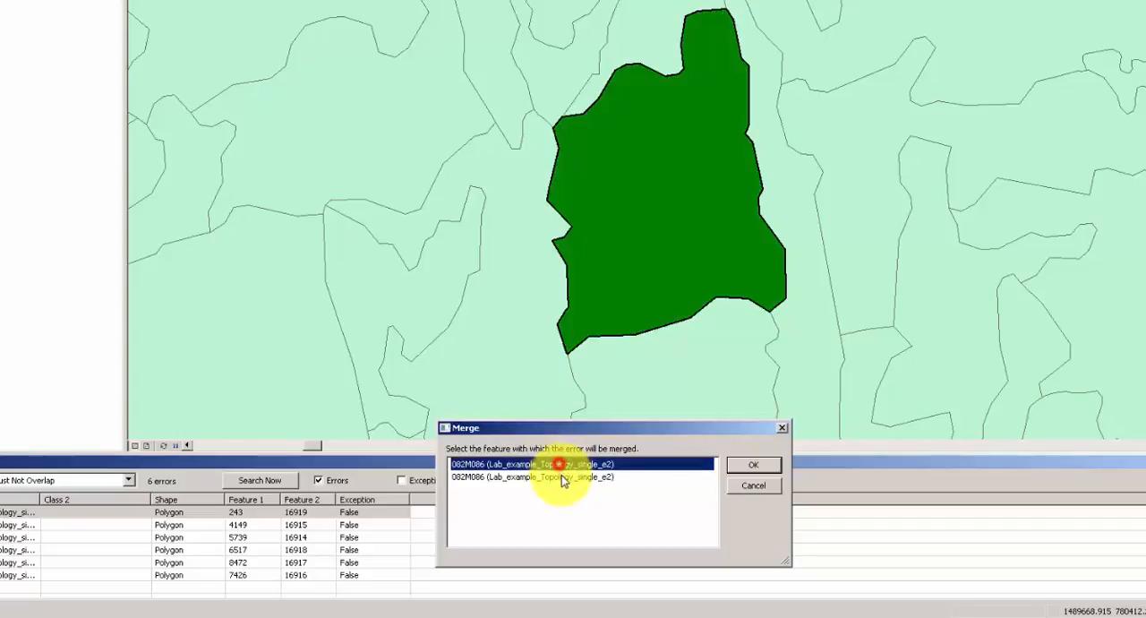
left_click(561, 476)
left_click(562, 465)
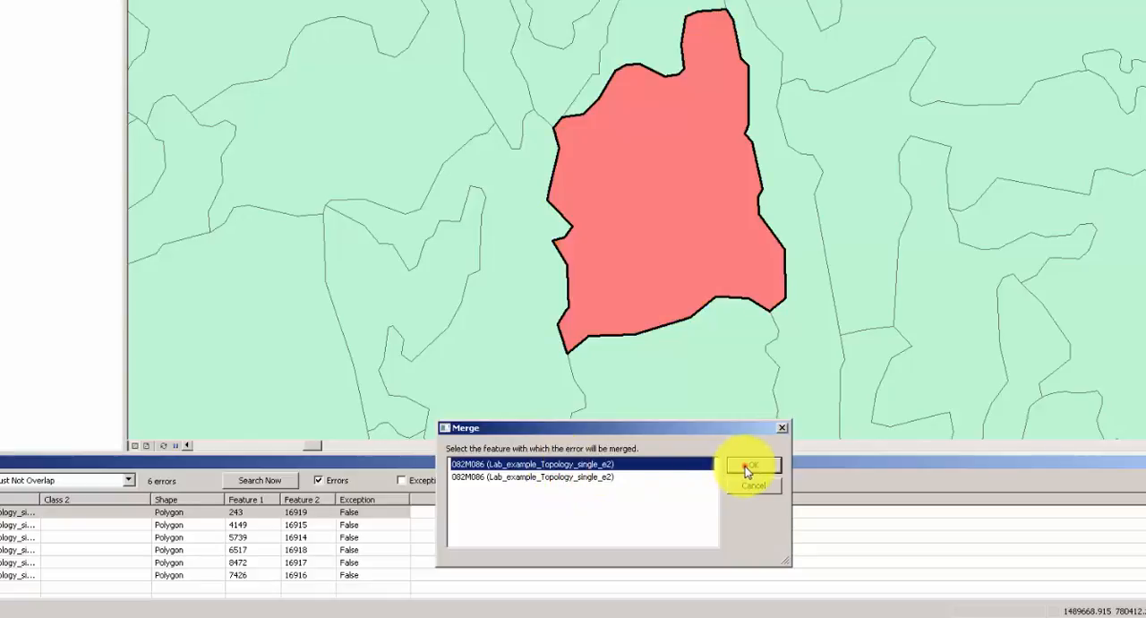
left_click(751, 465)
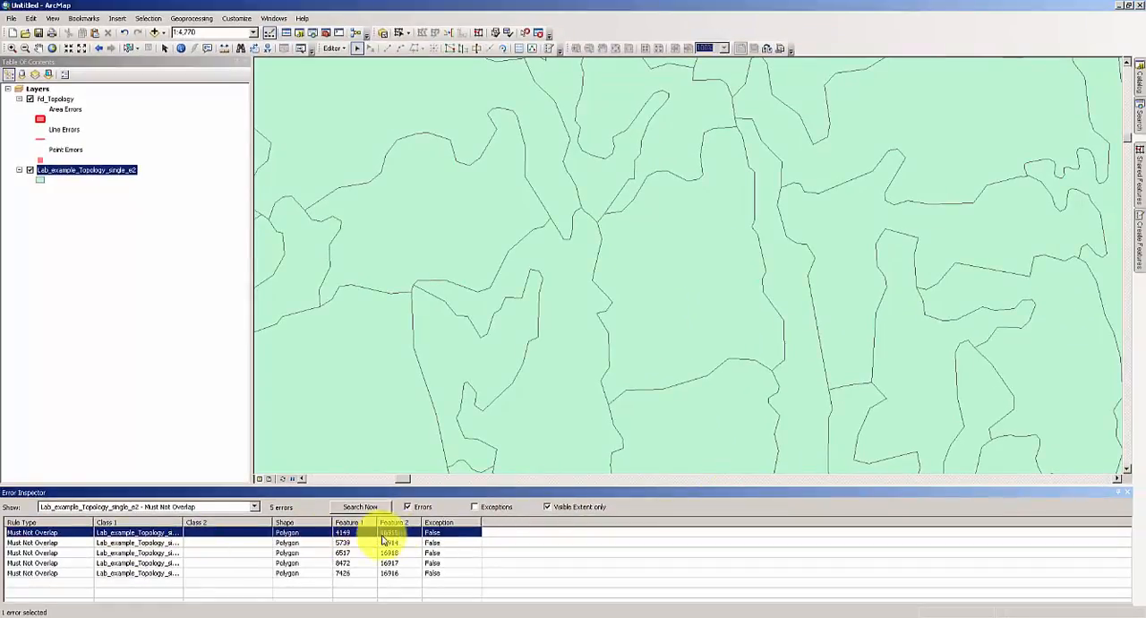
Zoom to the overlap error between features 4149 and 16915 and merge it into the preselected feature.
right_click(403, 536)
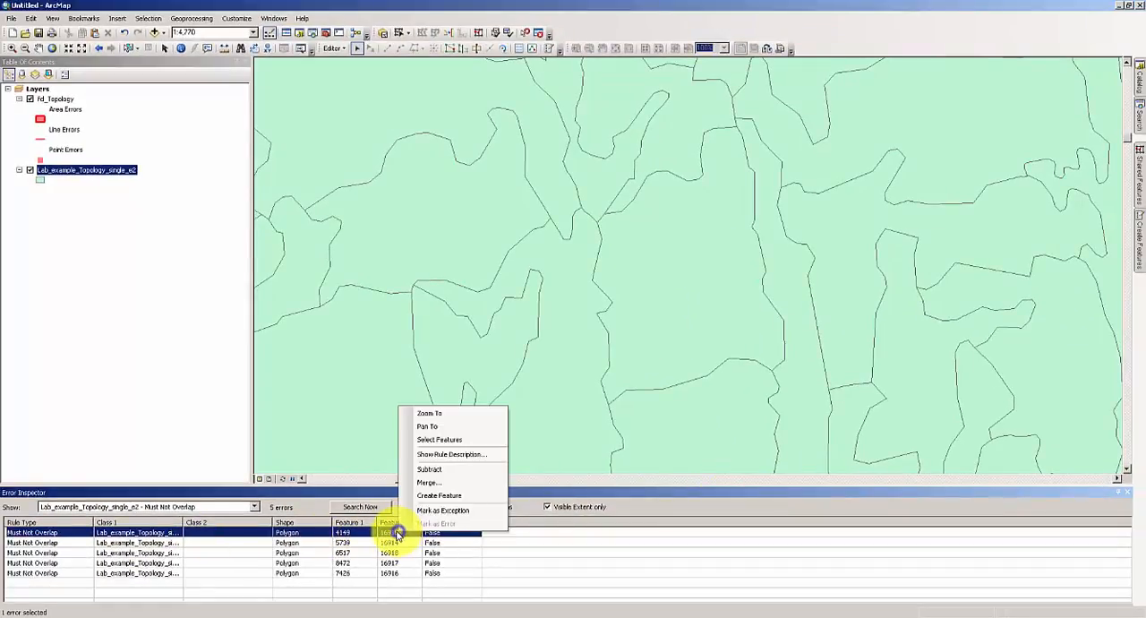
left_click(457, 417)
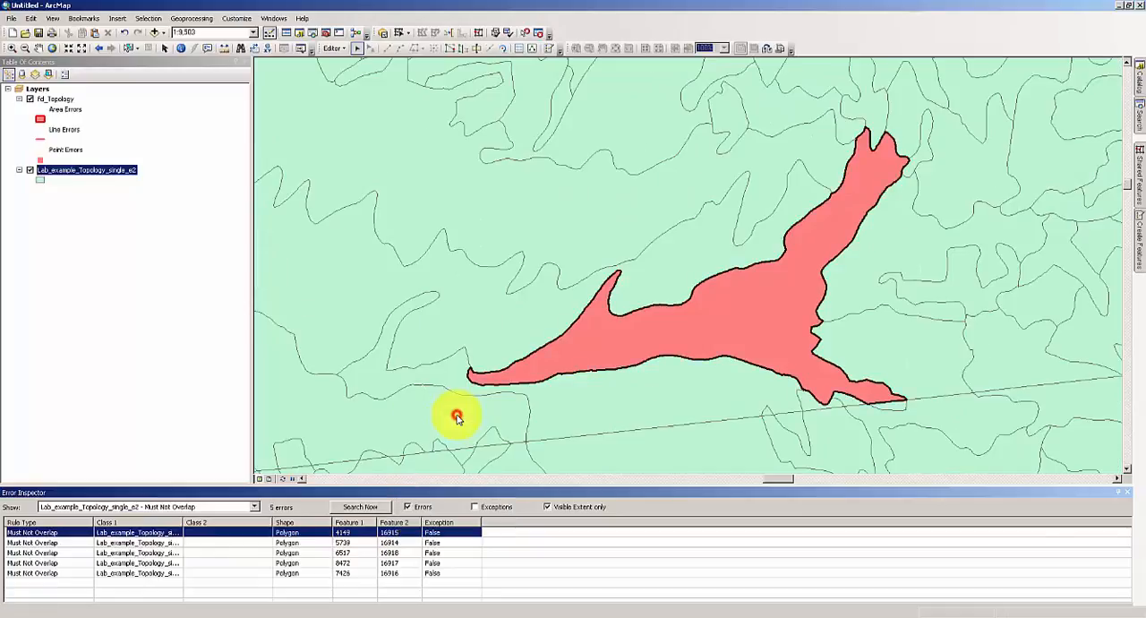
right_click(405, 535)
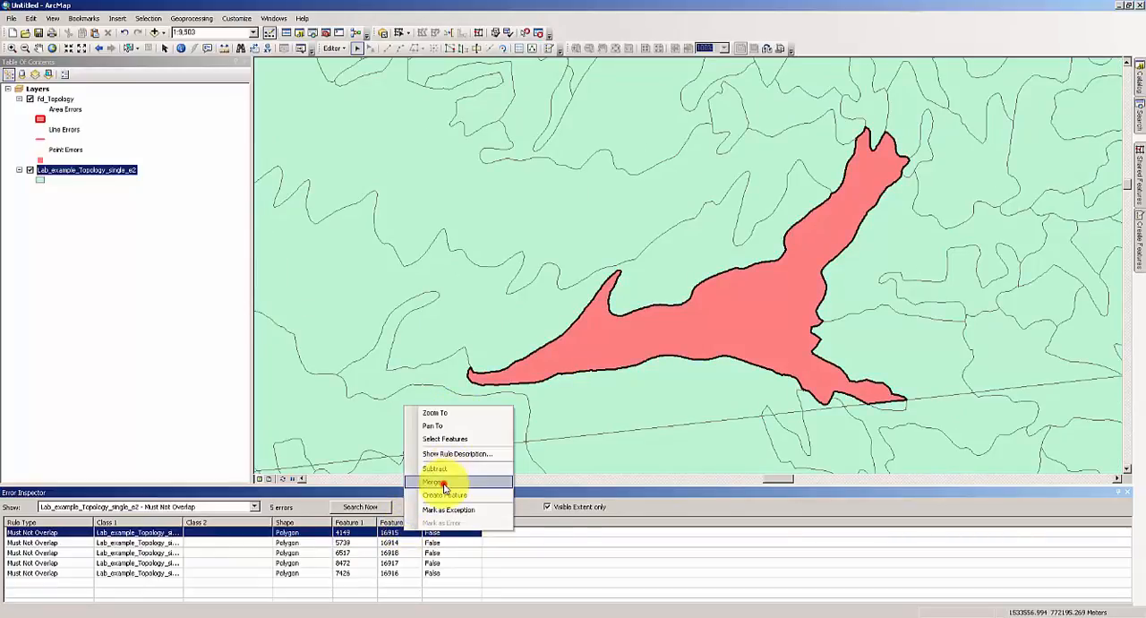
left_click(442, 482)
left_click(757, 494)
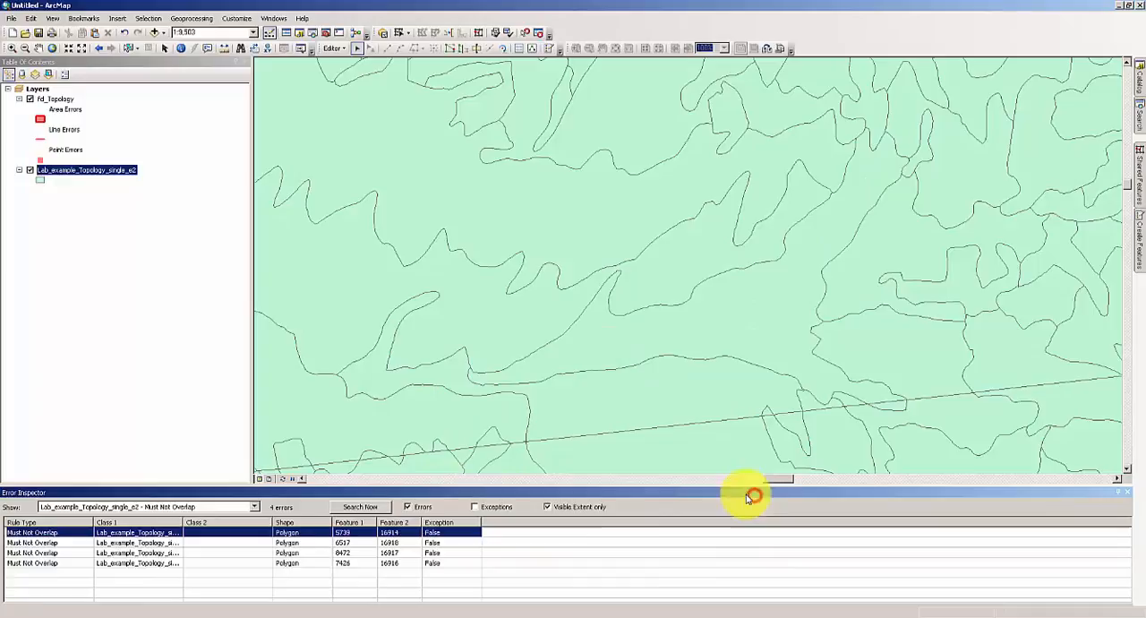
Zoom to the overlap error between features 5739 and 16914 and merge it into the preselected feature.
right_click(394, 534)
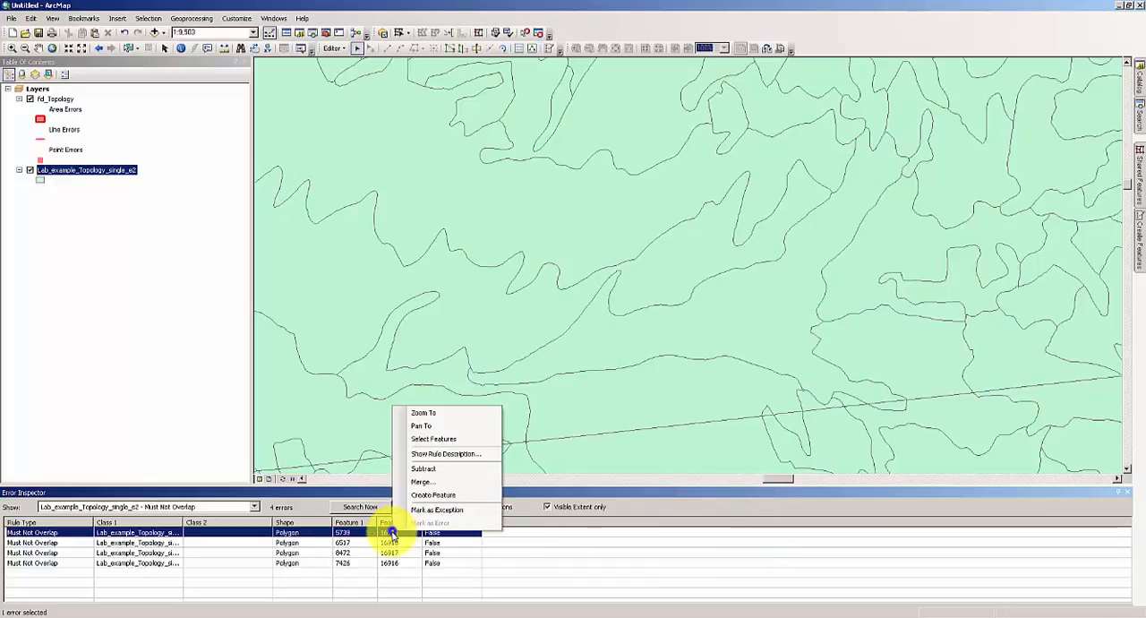
left_click(438, 412)
right_click(398, 533)
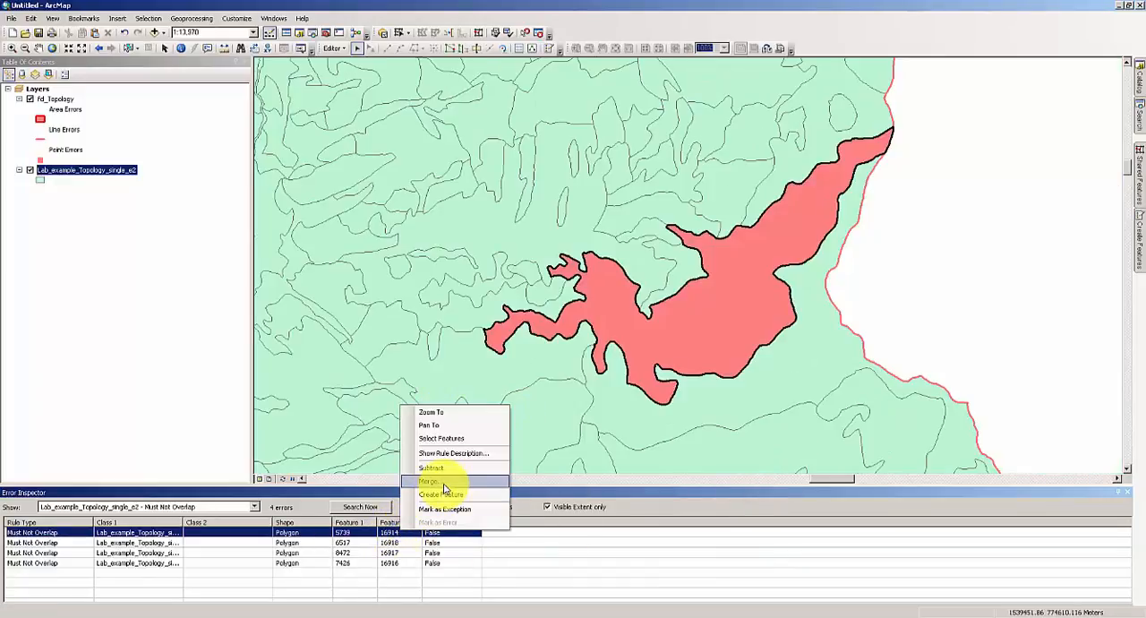
left_click(443, 482)
left_click(758, 495)
Zoom to the overlap error between features 6517 and 16918 and merge it into the preselected feature.
left_click(397, 533)
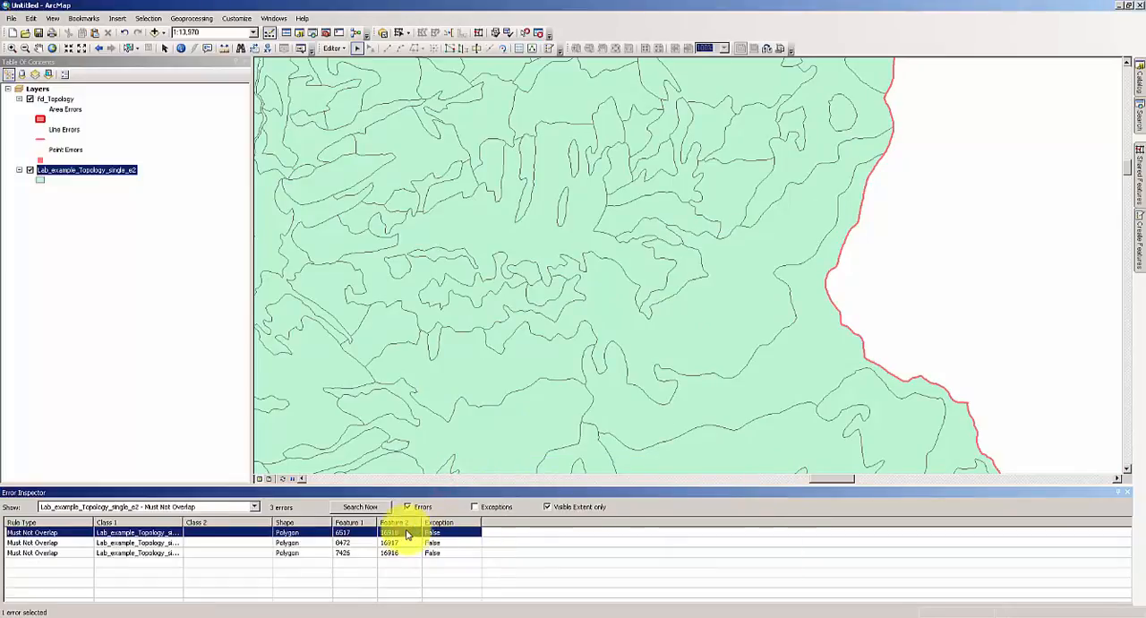
right_click(397, 534)
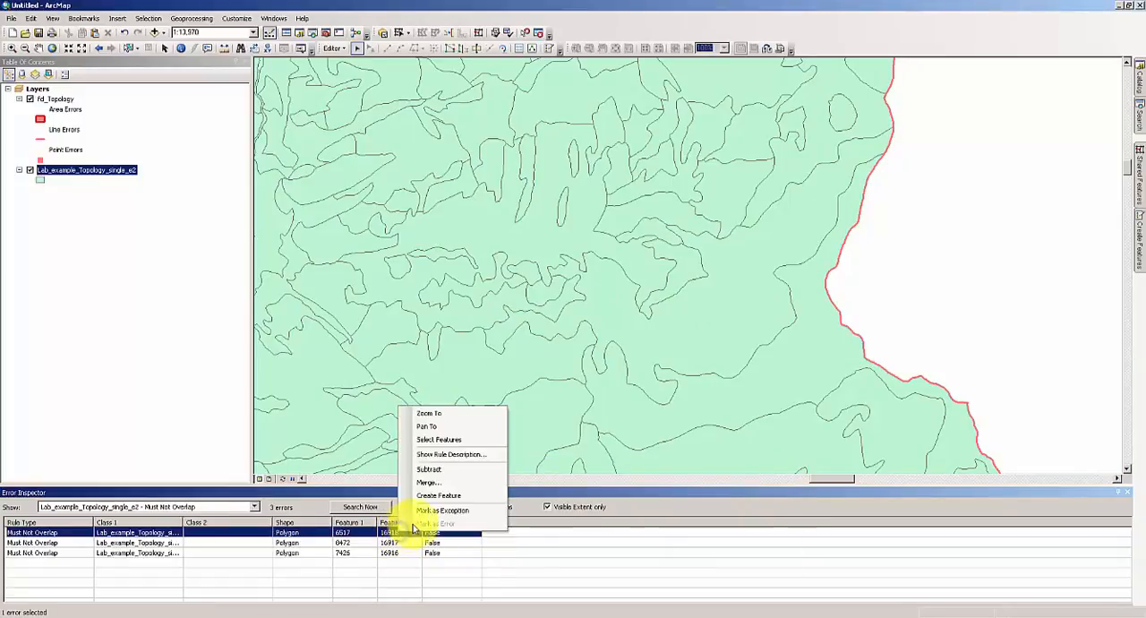
left_click(446, 413)
right_click(422, 532)
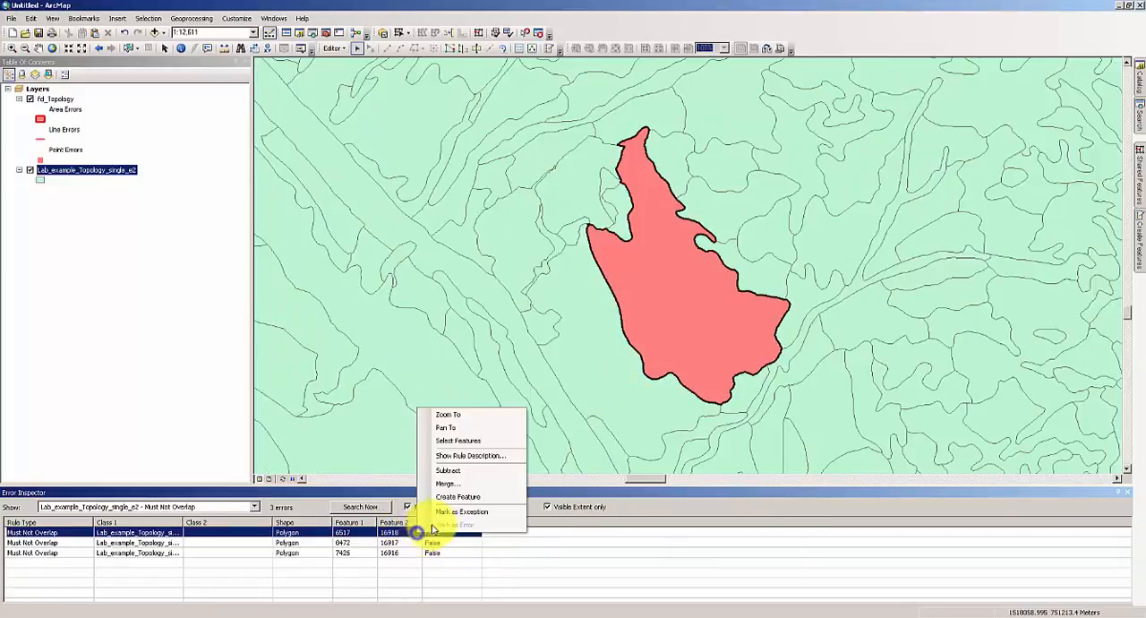
left_click(454, 479)
left_click(757, 494)
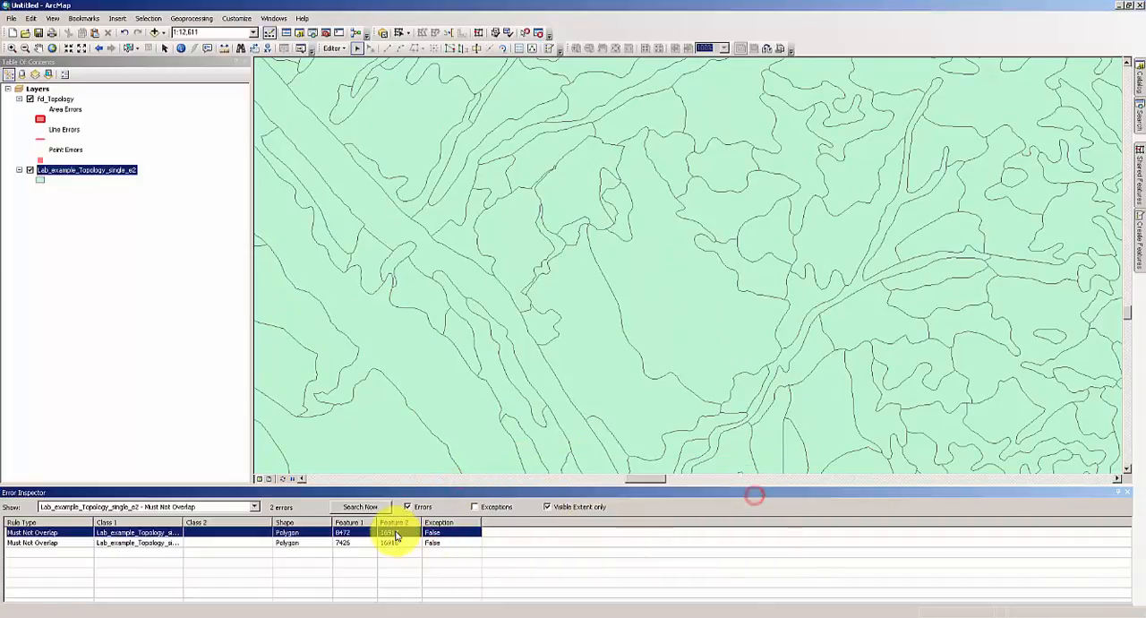
Merge the remaining overlap errors, 8472 with 16917 and 7426 with 16916, accepting the preselected feature.
left_click(397, 533)
right_click(398, 535)
left_click(424, 482)
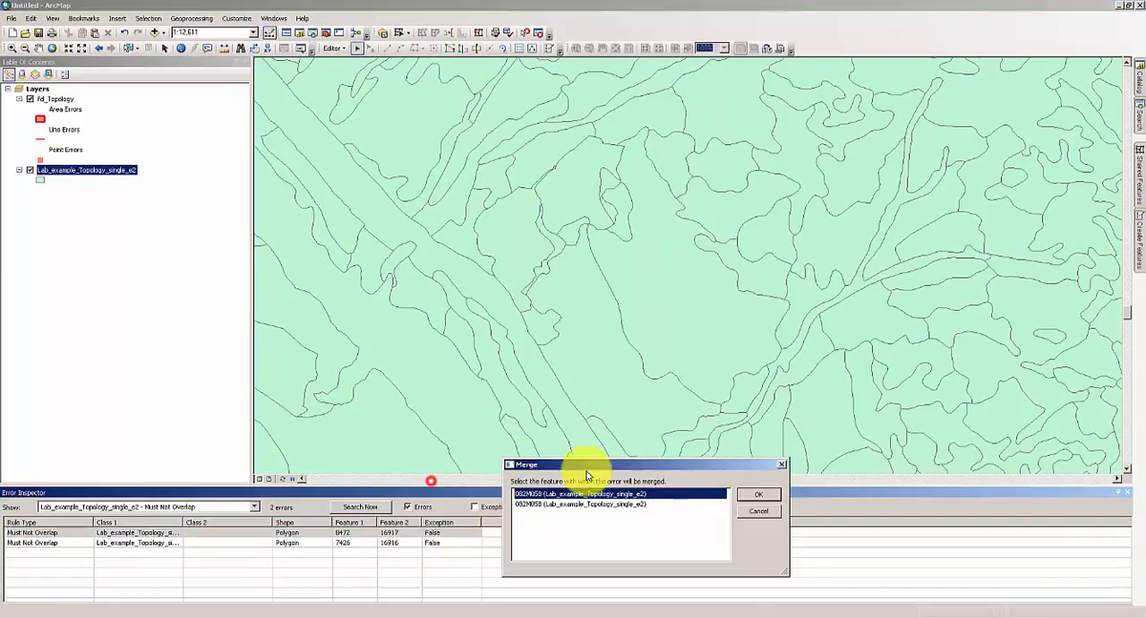
key("Return")
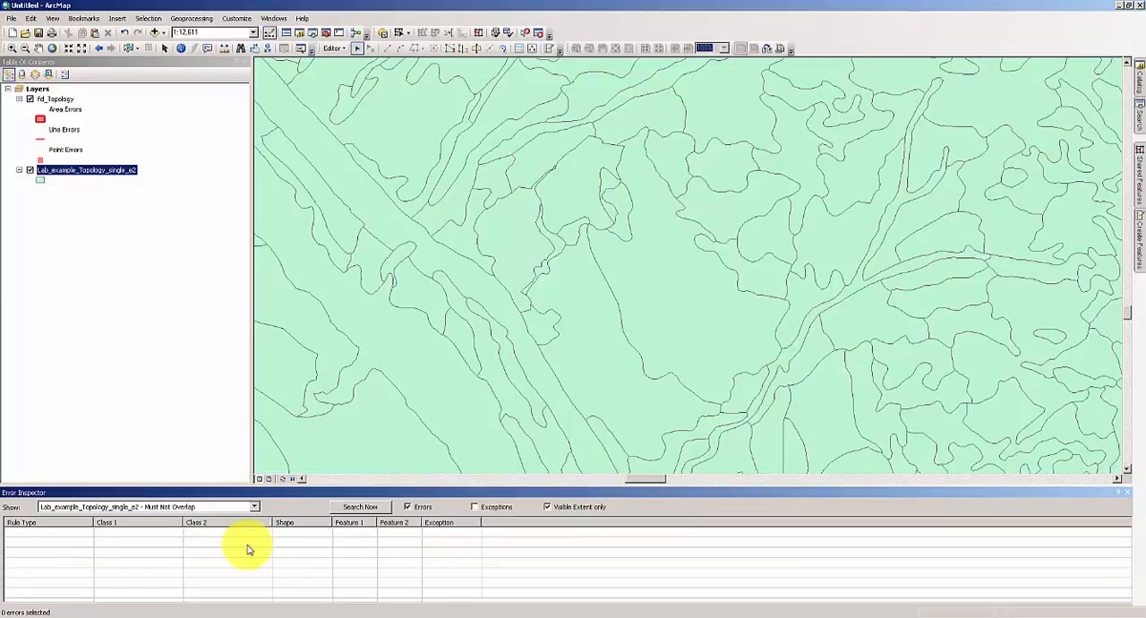
Show the full map extent, validate the topology in the current extent, and search again for Must Not Overlap errors.
left_click(52, 48)
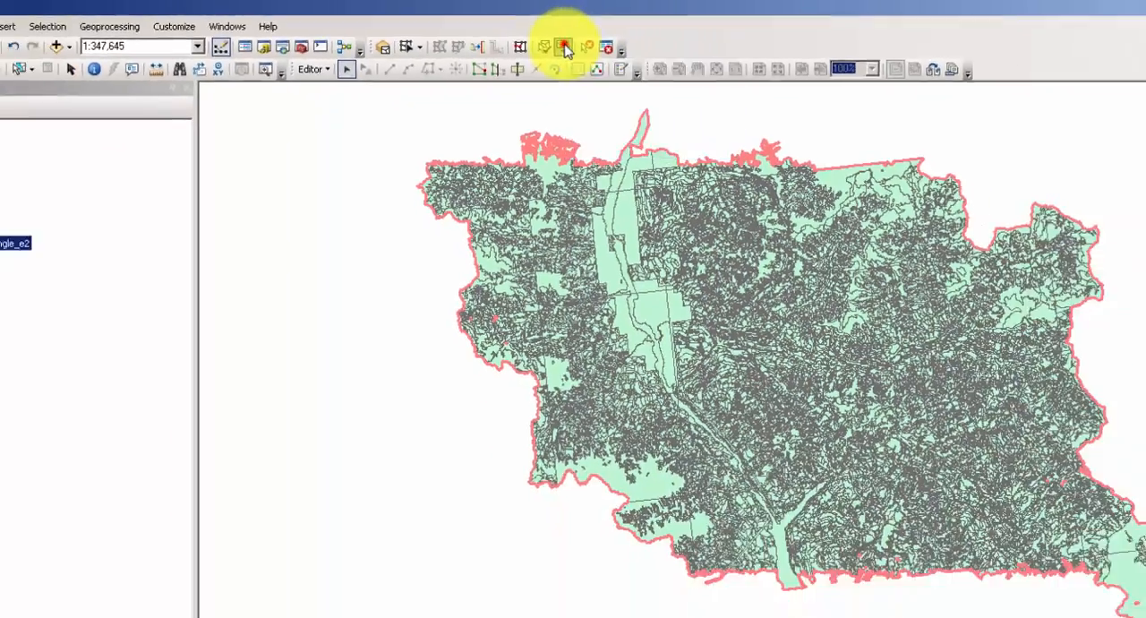
left_click(638, 66)
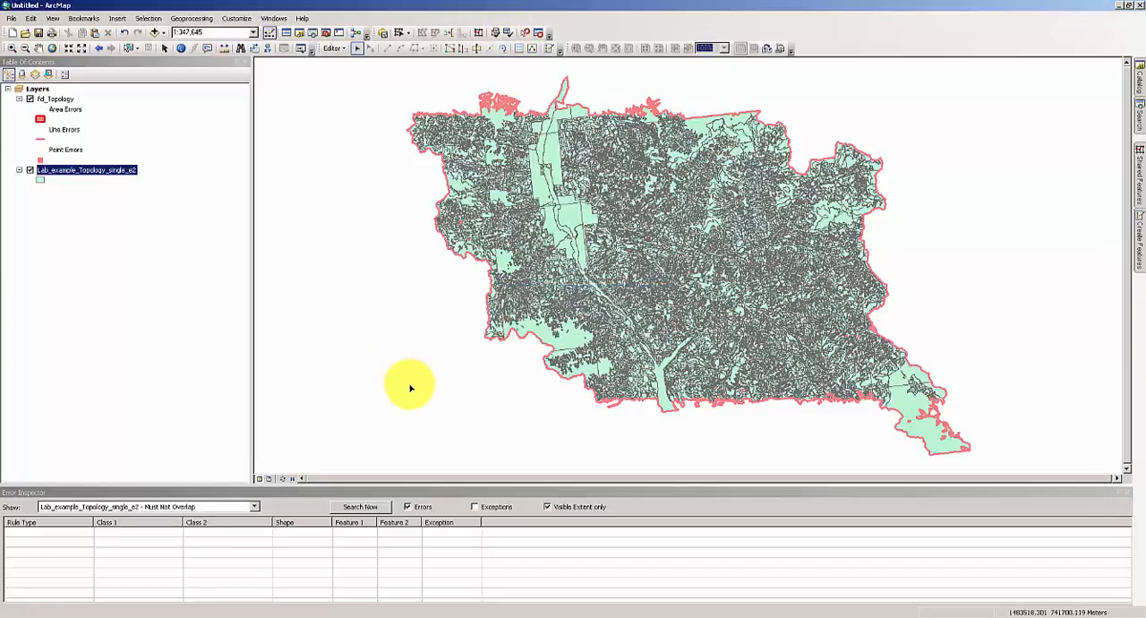
left_click(362, 507)
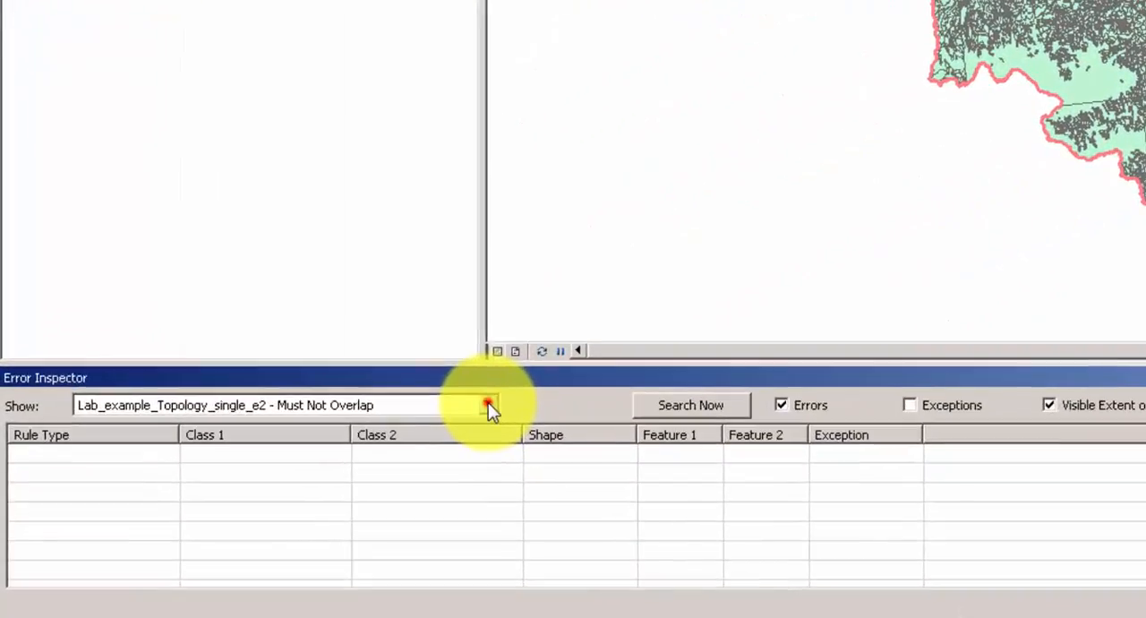
Search for the Must Not Have Gaps errors of Lab_example_Topology_single_e2 within the visible extent.
left_click(255, 506)
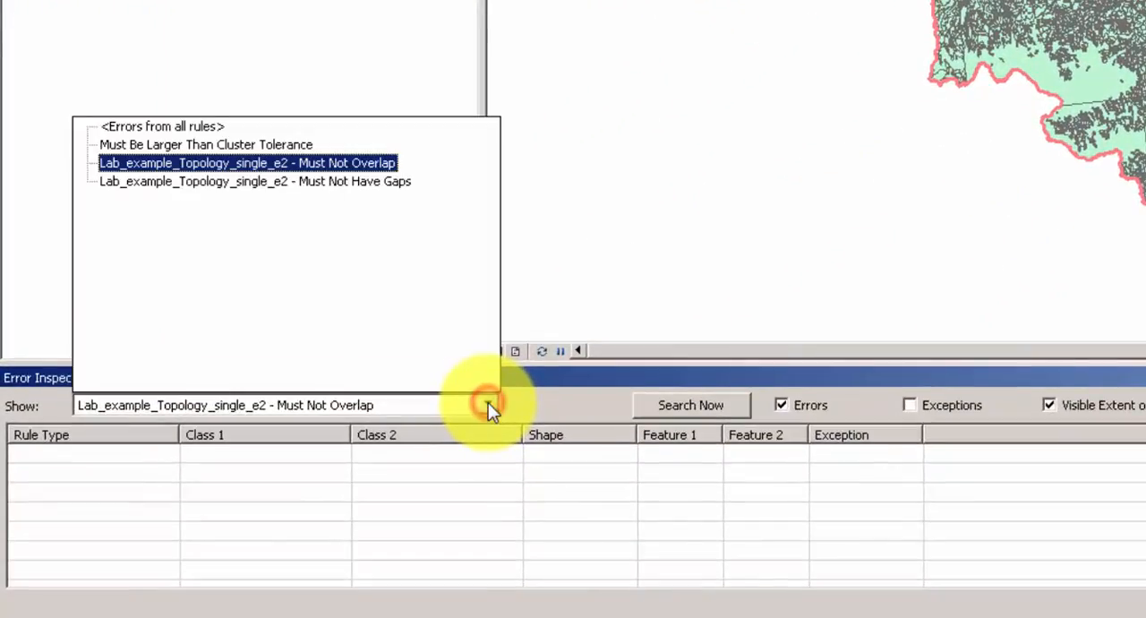
left_click(311, 185)
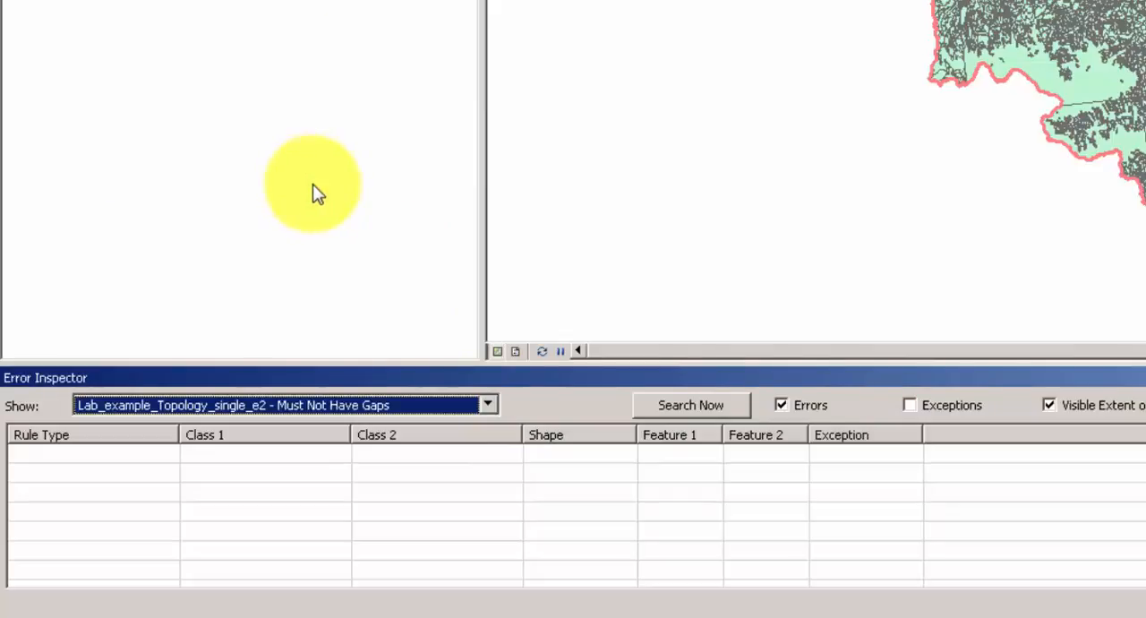
left_click(690, 405)
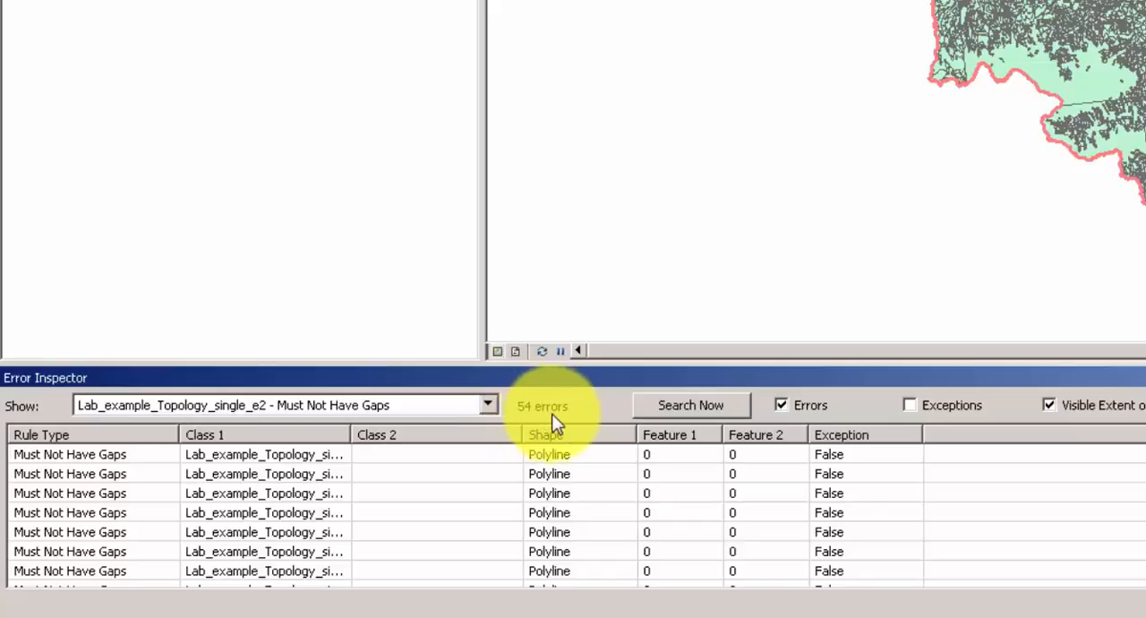
Mark the gap error that follows the outer boundary of the dataset as an exception.
left_click(106, 452)
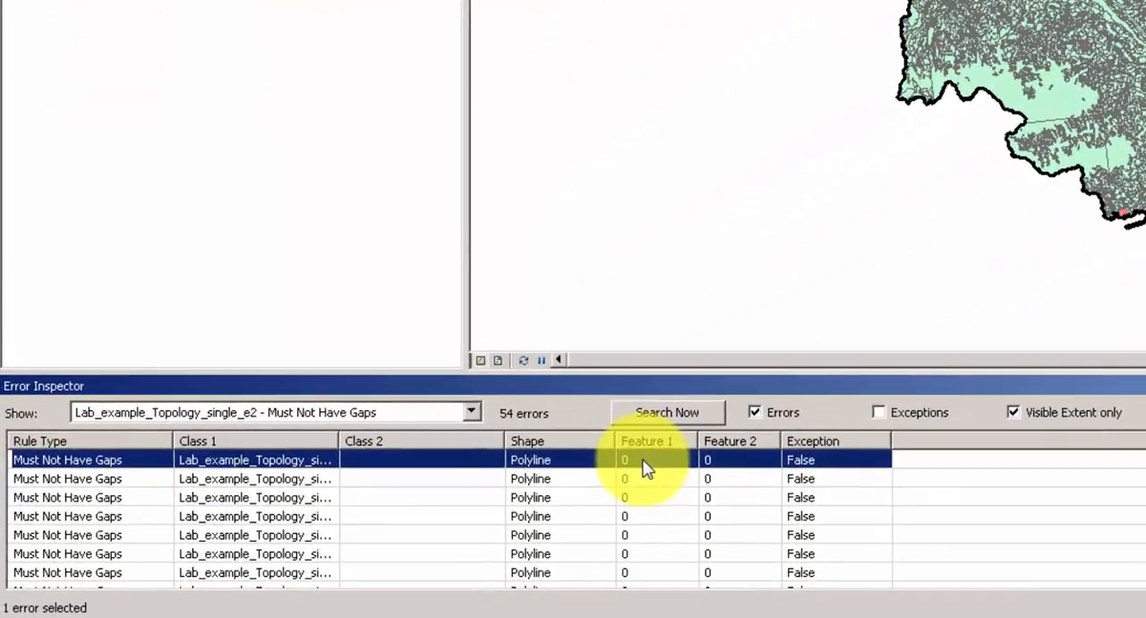
right_click(555, 482)
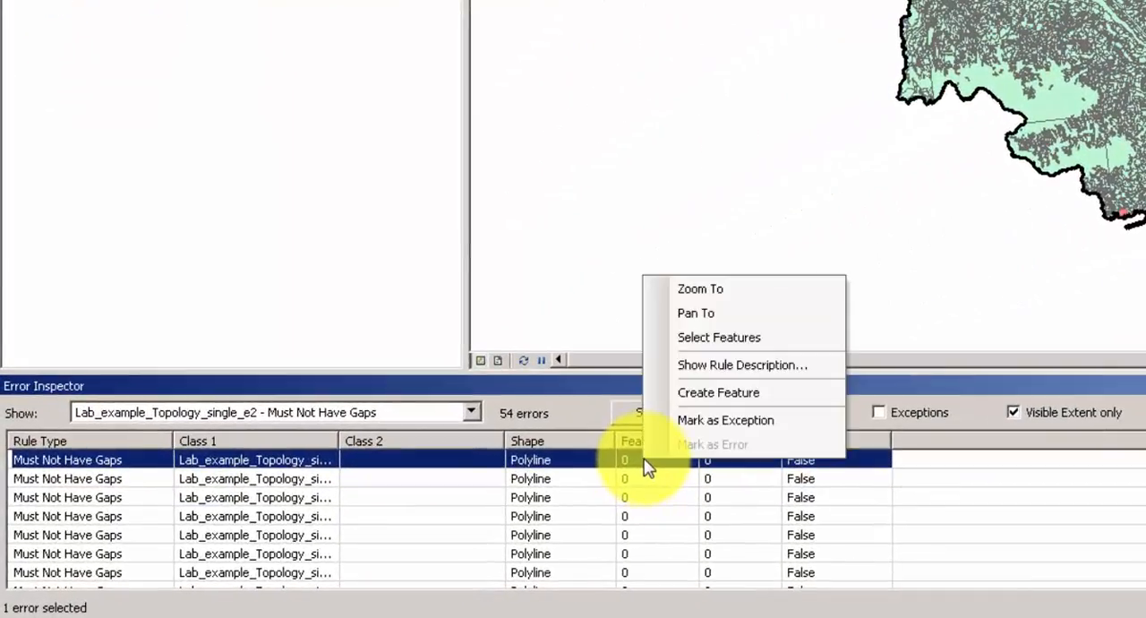
left_click(696, 421)
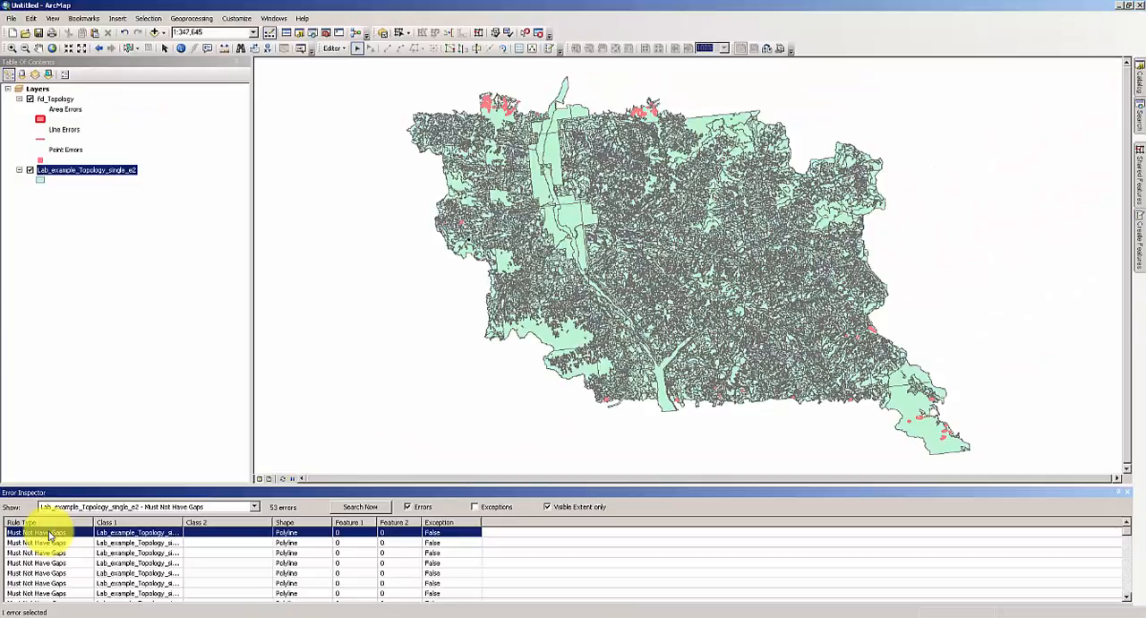
Zoom to the first remaining gap error and fill it by creating a new feature from its shape.
right_click(51, 536)
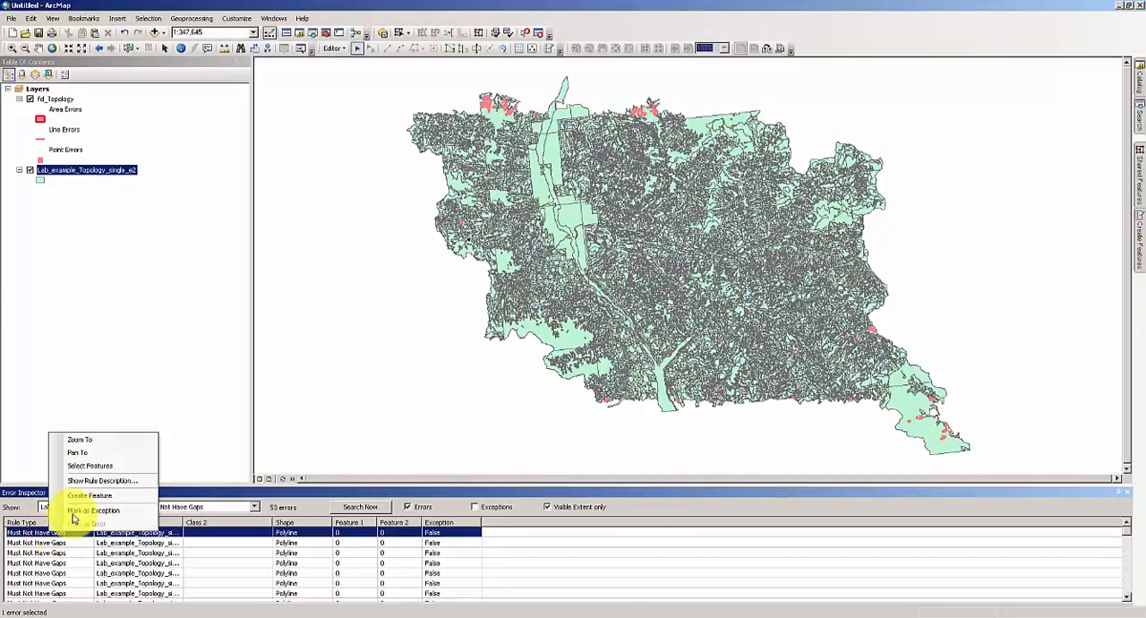
left_click(112, 443)
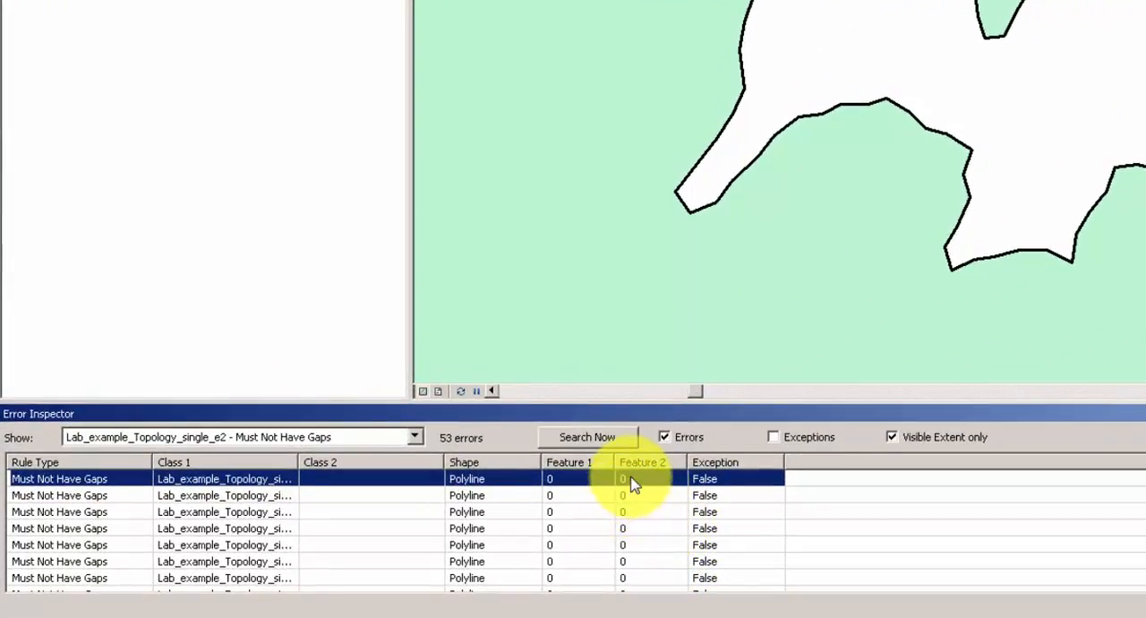
right_click(632, 480)
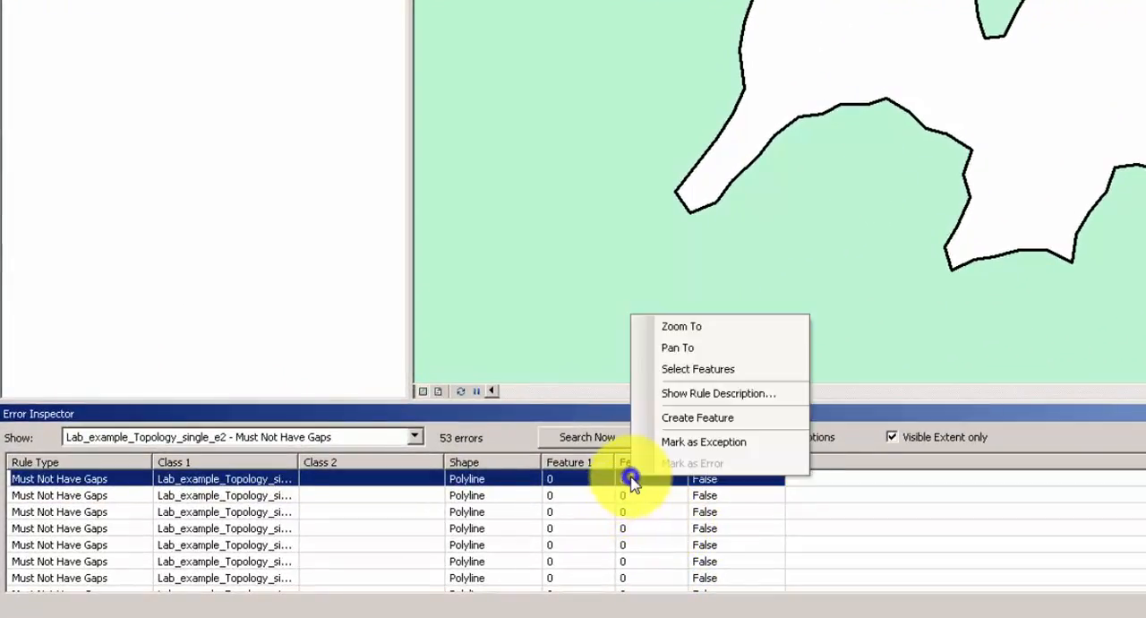
left_click(722, 427)
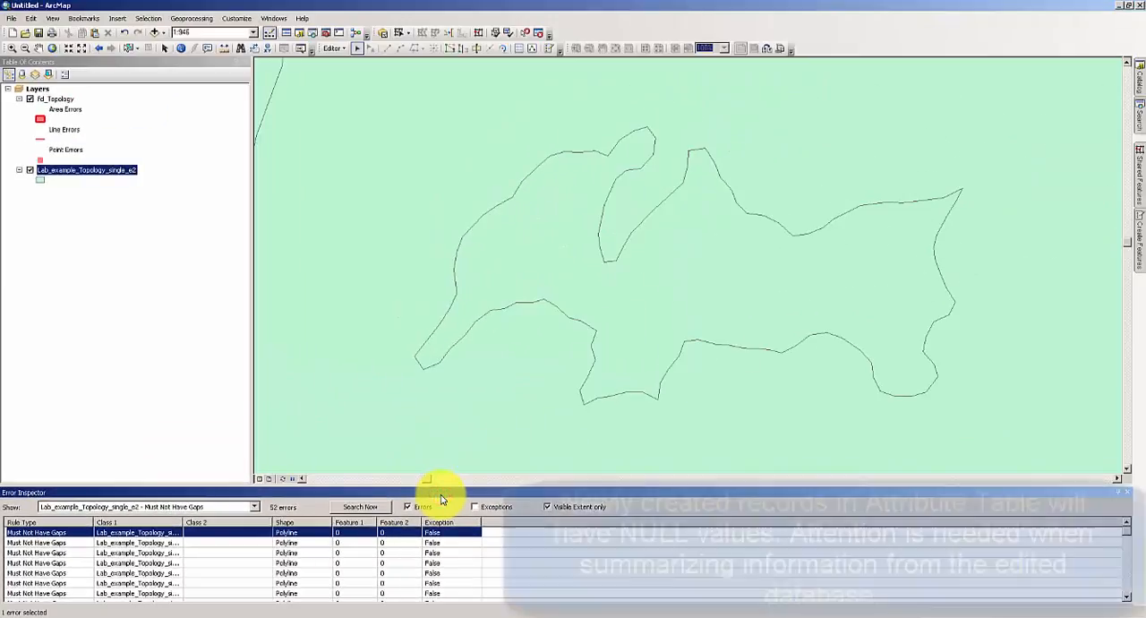
Zoom to each of the next two gap errors and fill both gaps by creating new features from their shapes.
right_click(359, 537)
left_click(384, 372)
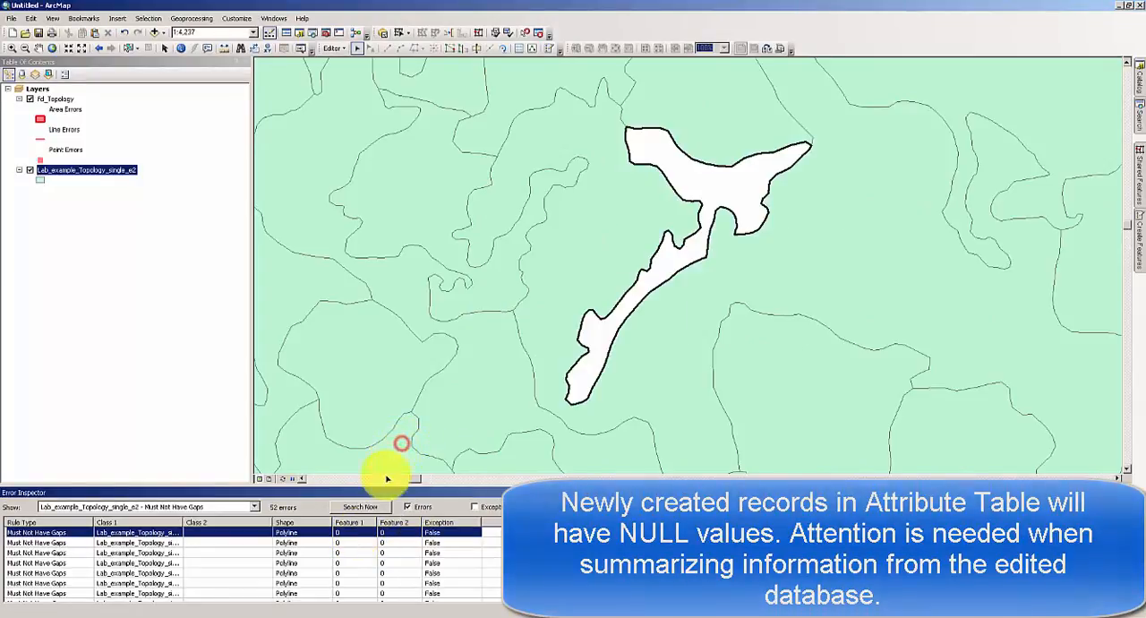
right_click(360, 536)
left_click(399, 498)
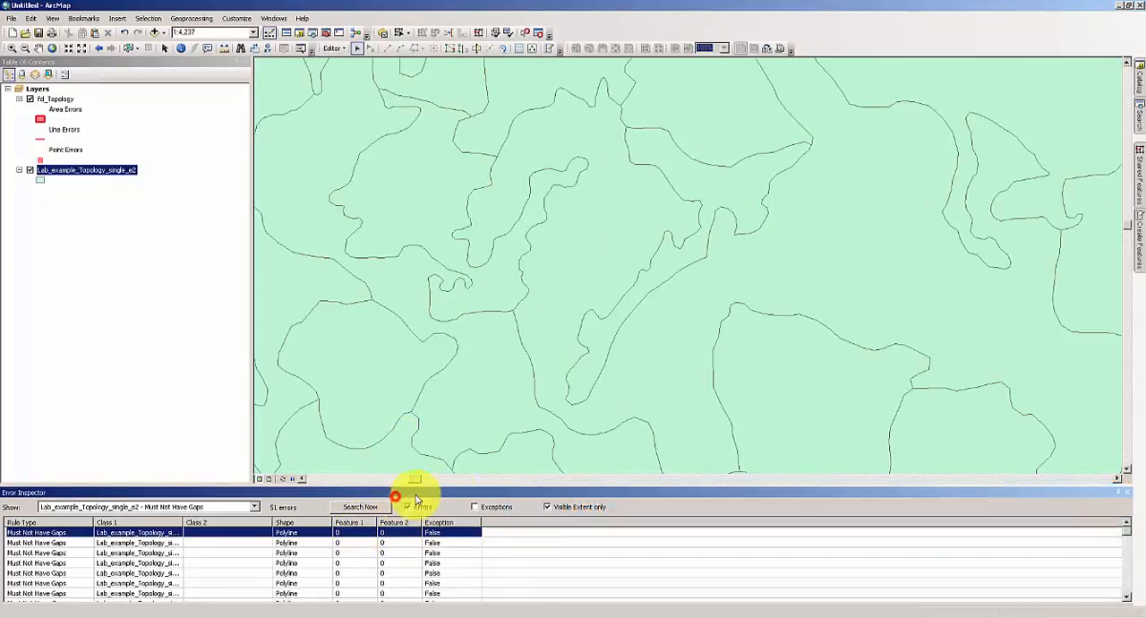
right_click(340, 530)
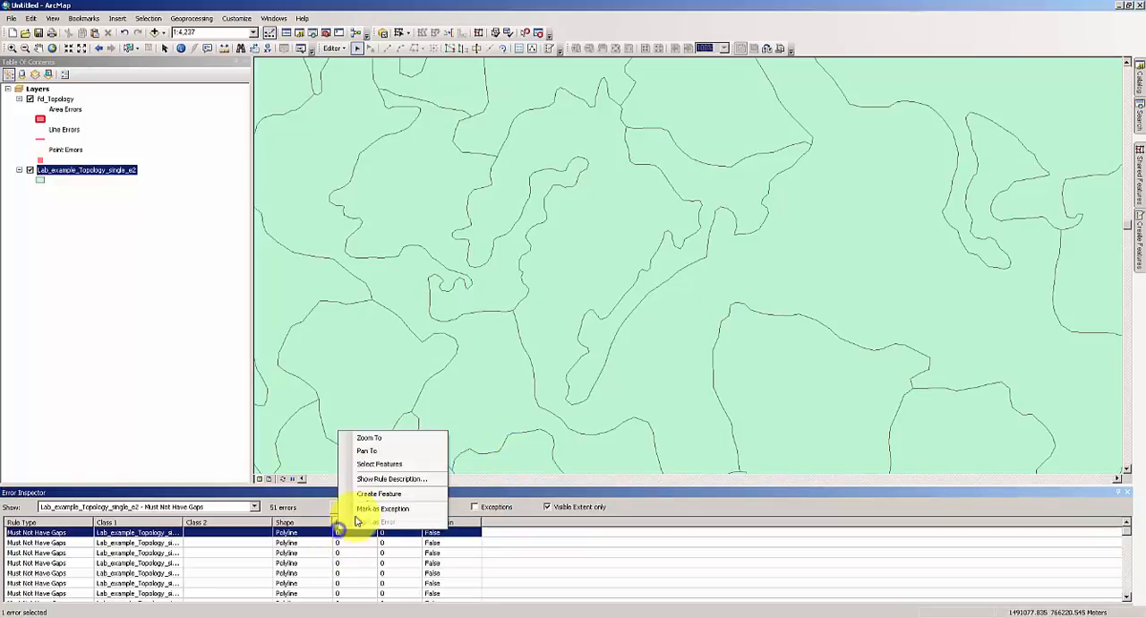
left_click(371, 438)
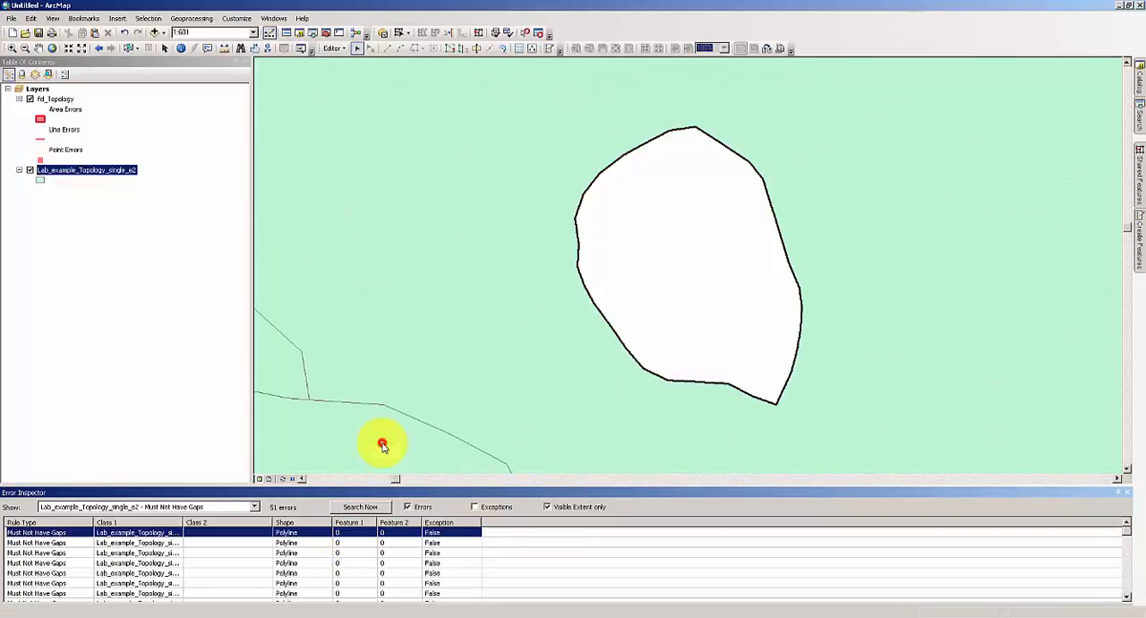
right_click(347, 535)
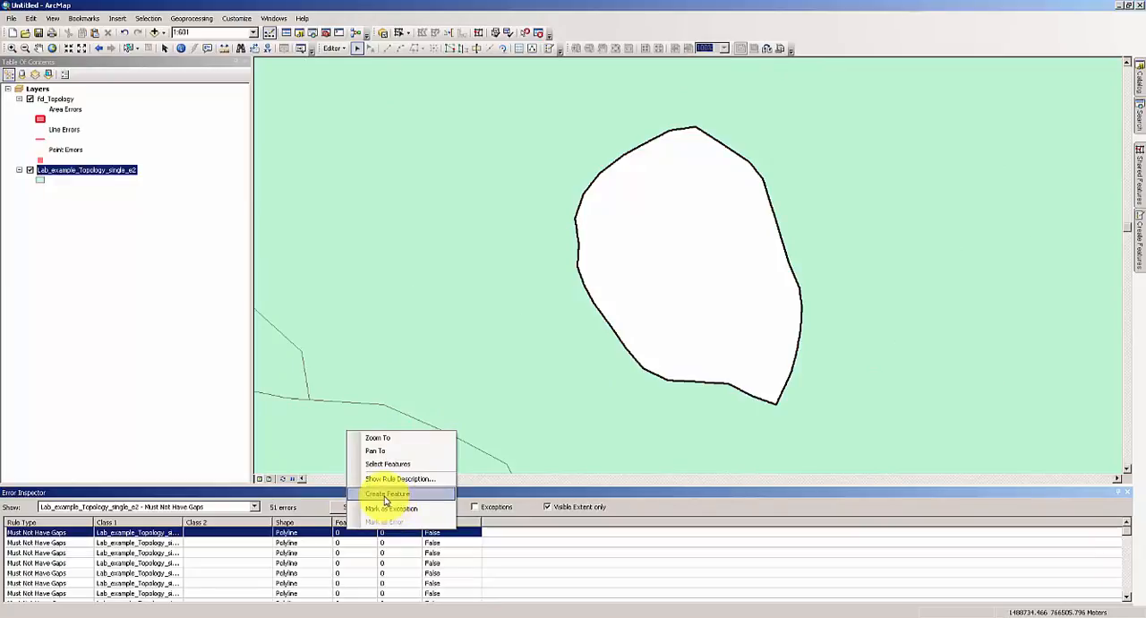
left_click(385, 495)
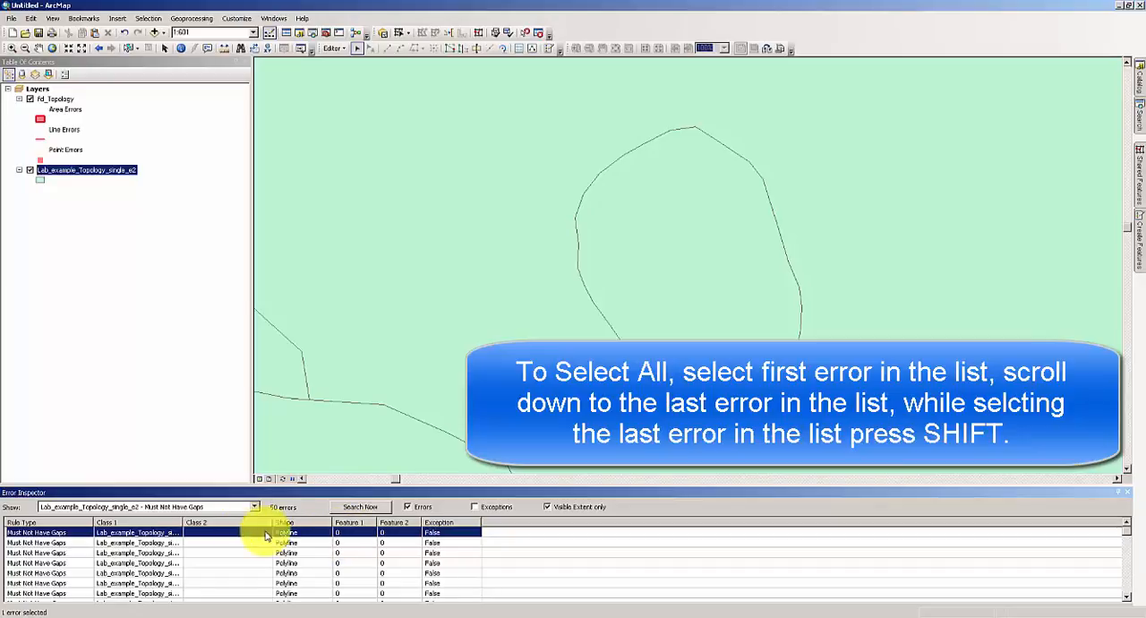
Select all remaining Must Not Have Gaps errors in the list and fill them together by creating new features.
left_click(81, 534)
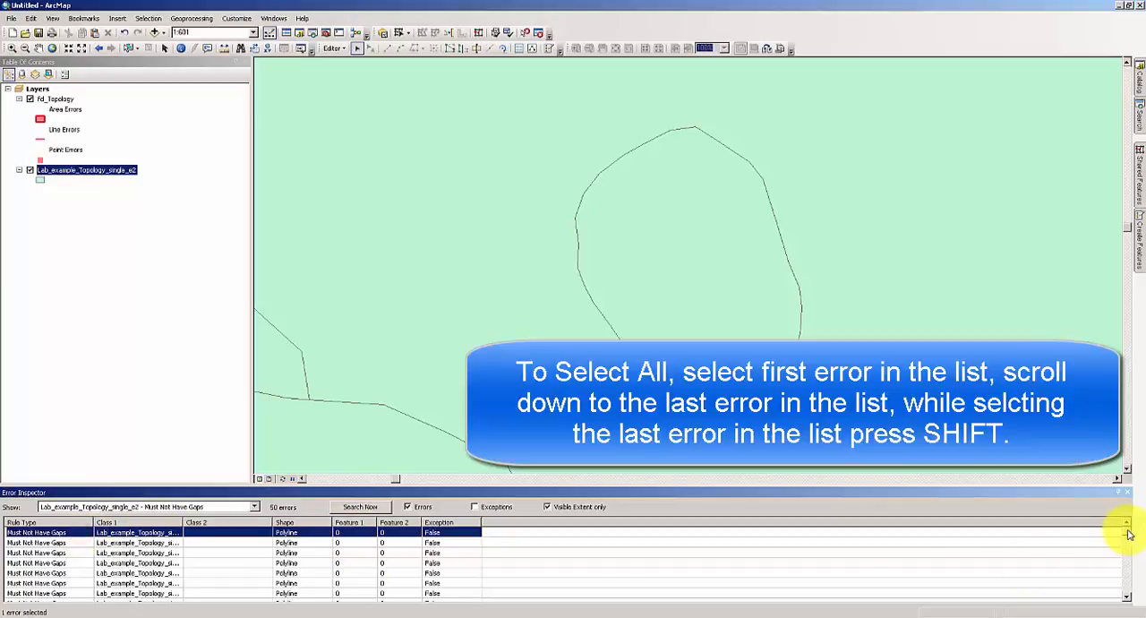
left_click_drag(1128, 529, 1126, 598)
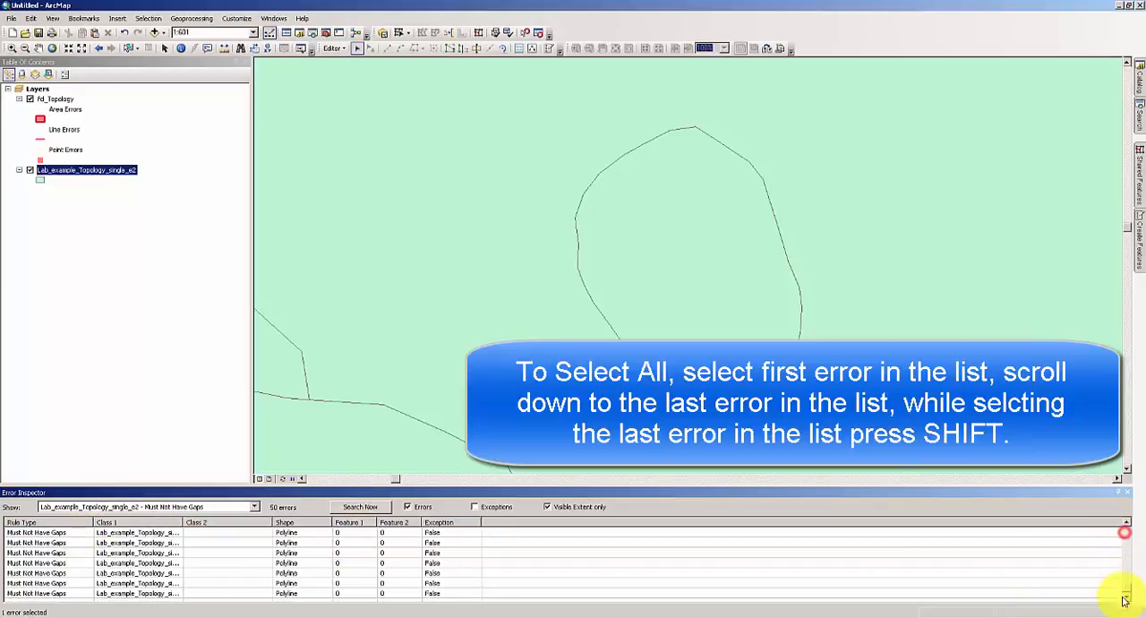
left_click(430, 593, "shift")
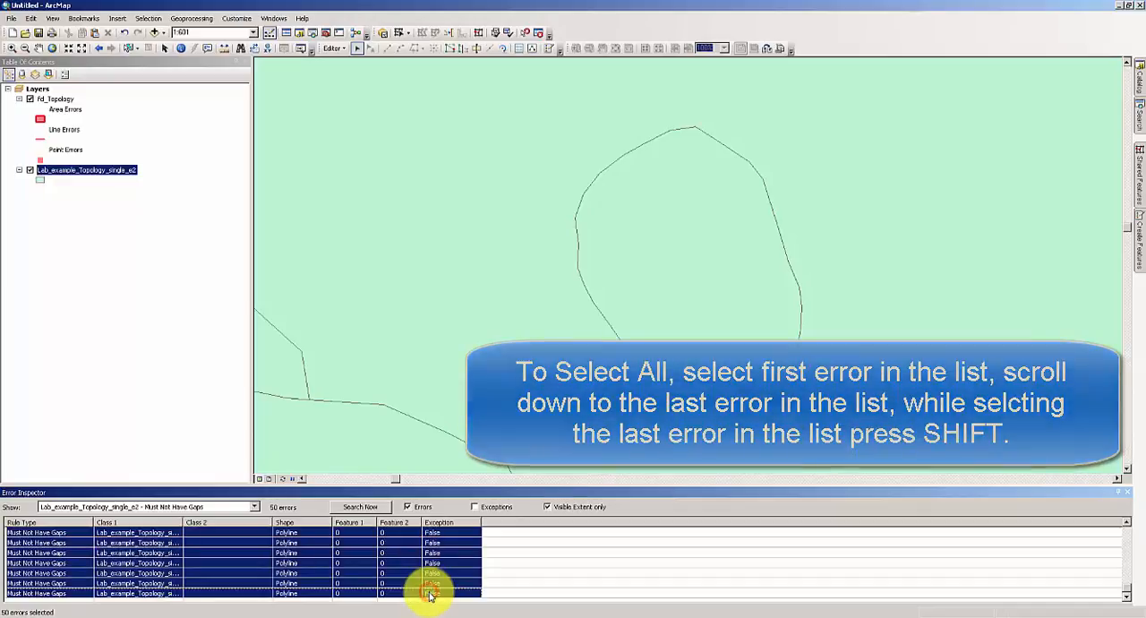
right_click(386, 533)
left_click(428, 512)
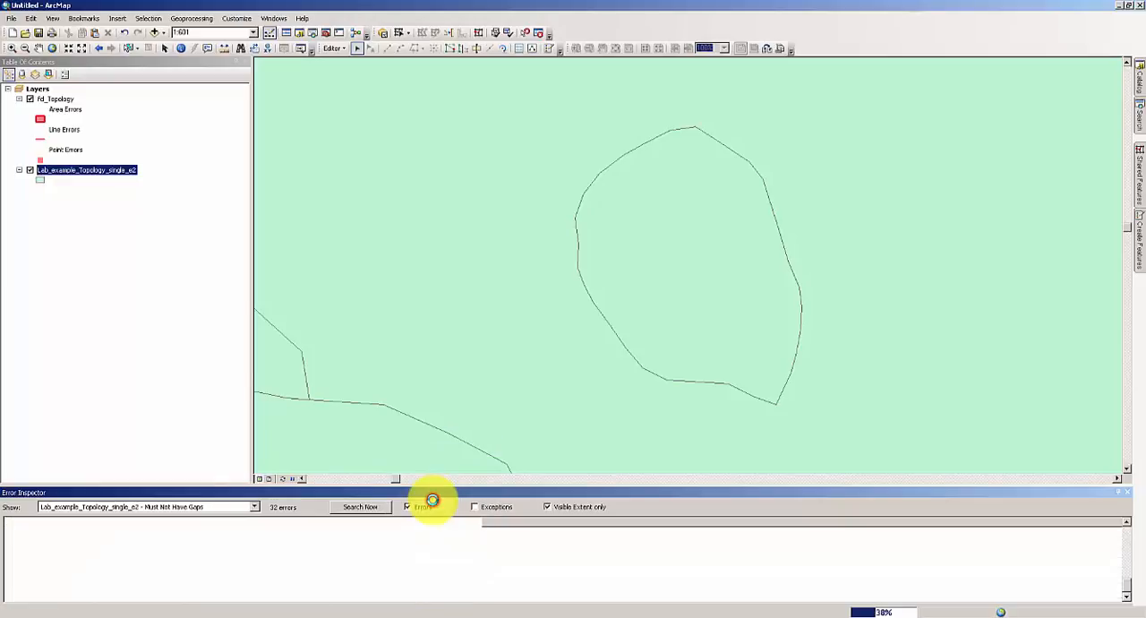
Validate the topology over the full map extent and search again for Must Not Have Gaps errors.
left_click(52, 48)
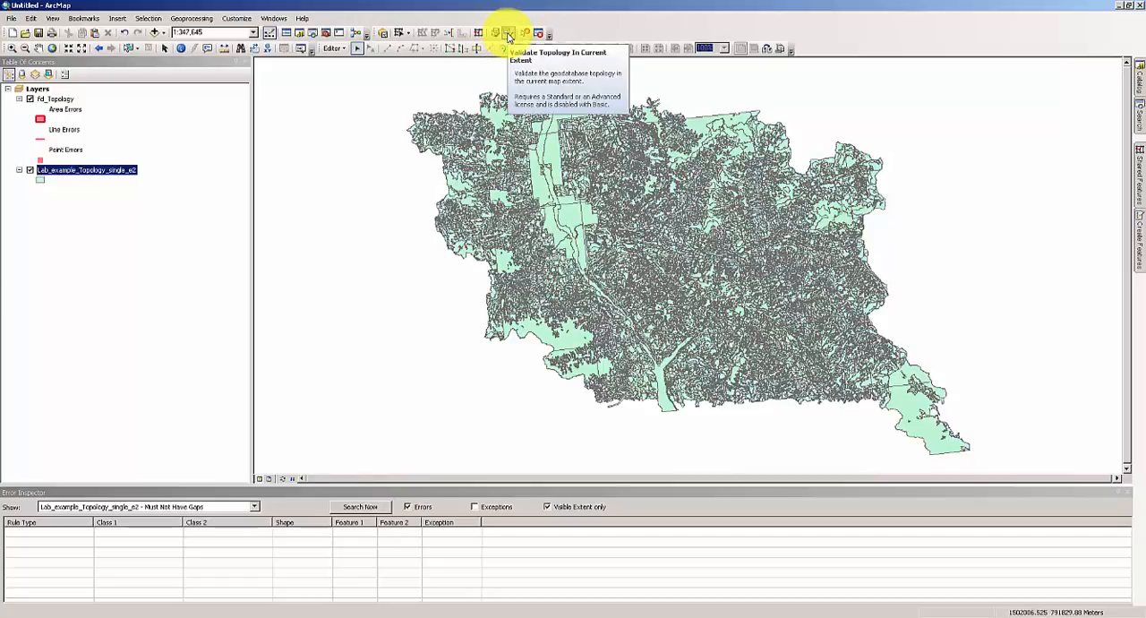
left_click(508, 36)
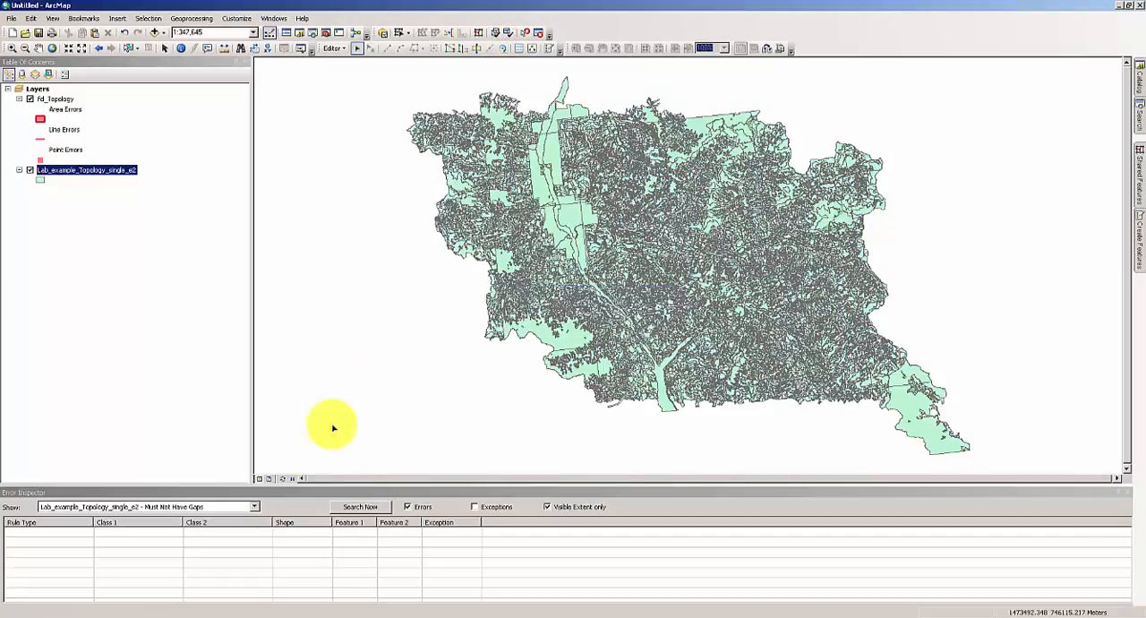
left_click(351, 508)
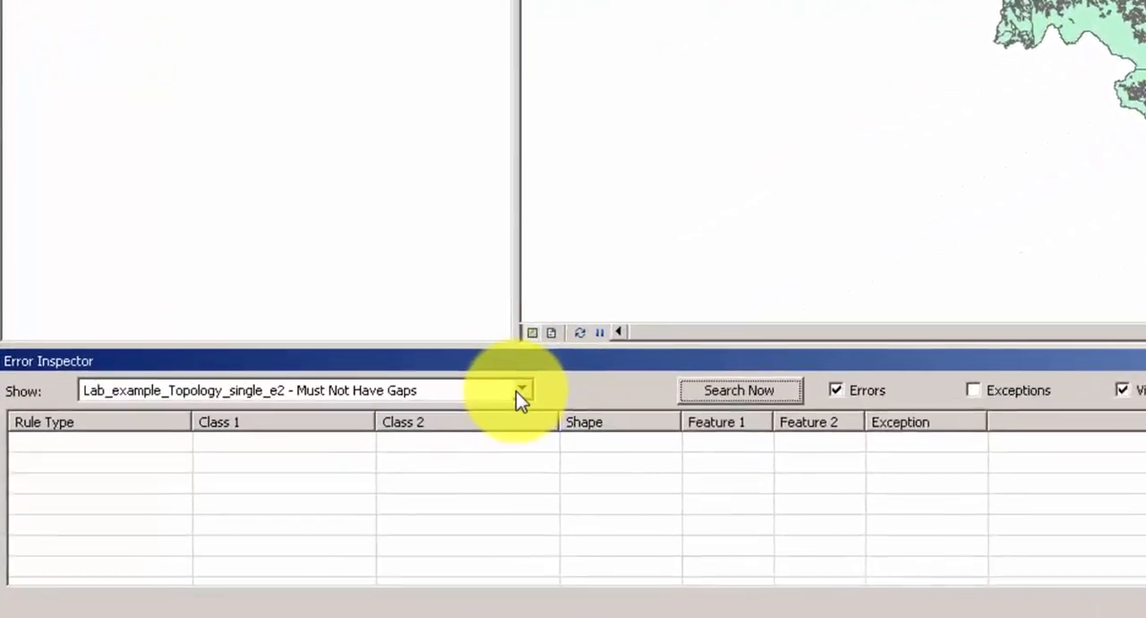
Search for topology errors from all rules within the visible extent.
left_click(520, 392)
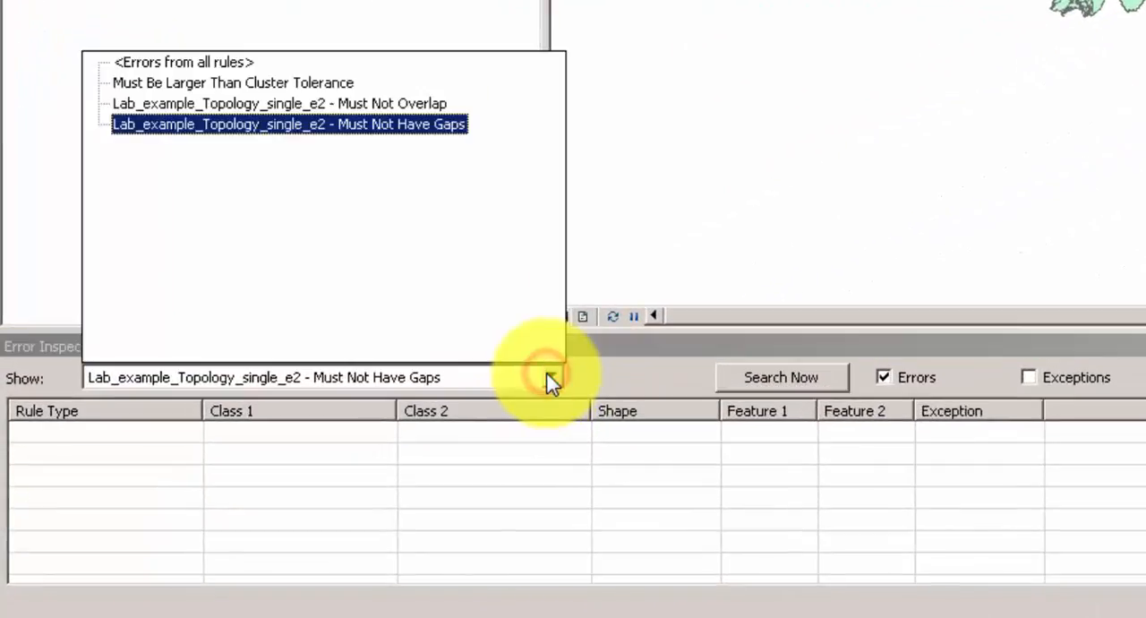
left_click(217, 70)
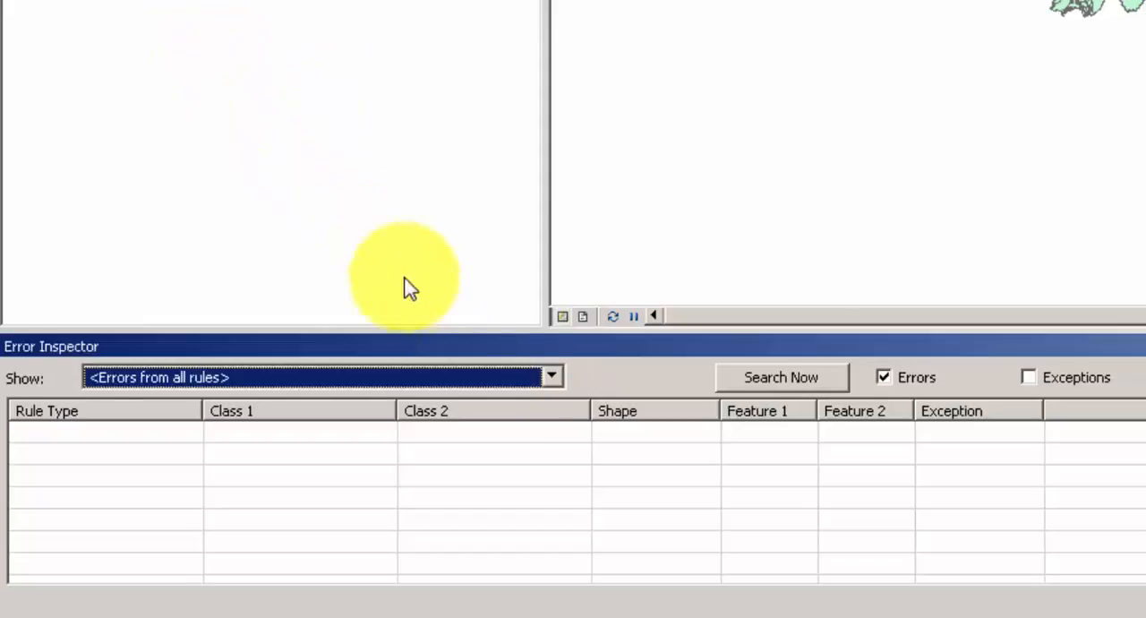
left_click(778, 393)
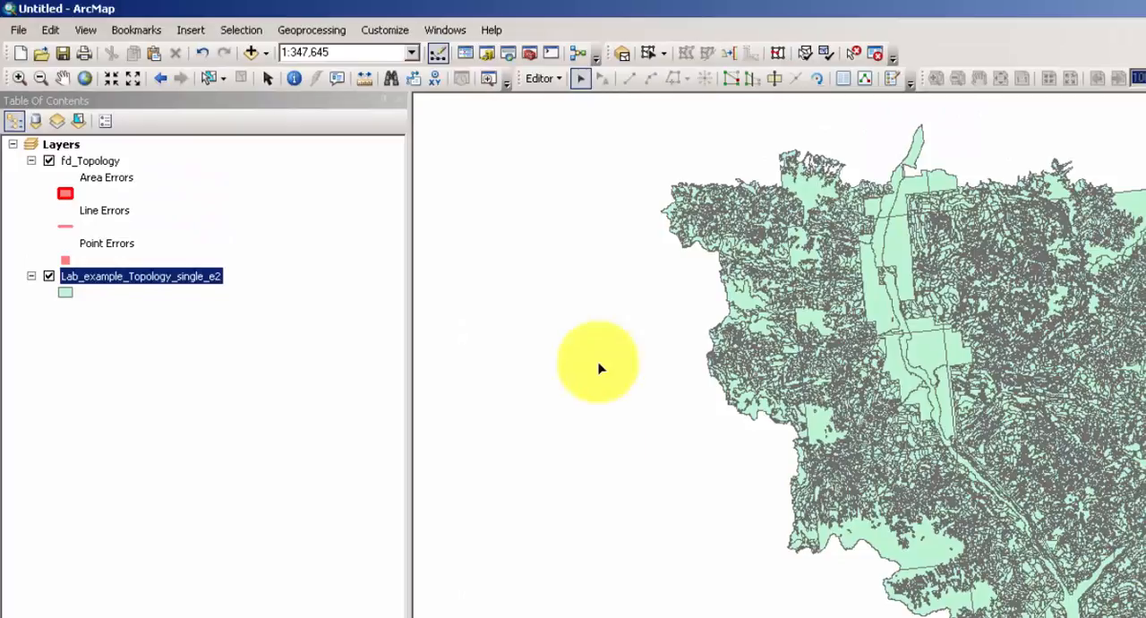
Save the topology edits and stop the editing session.
left_click(540, 79)
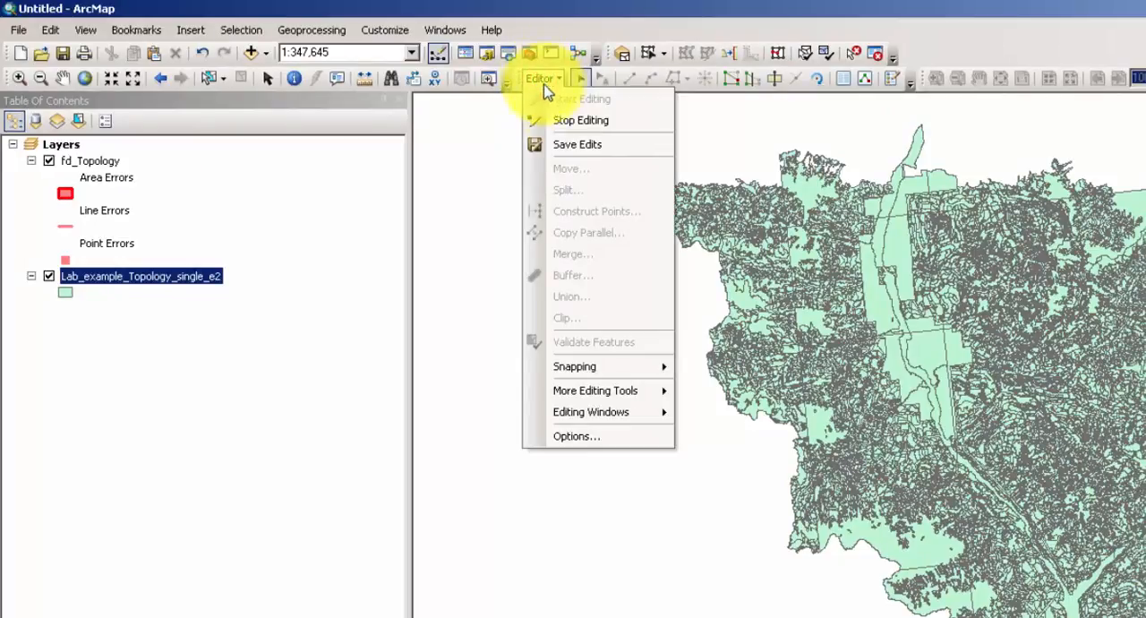
left_click(583, 145)
left_click(536, 81)
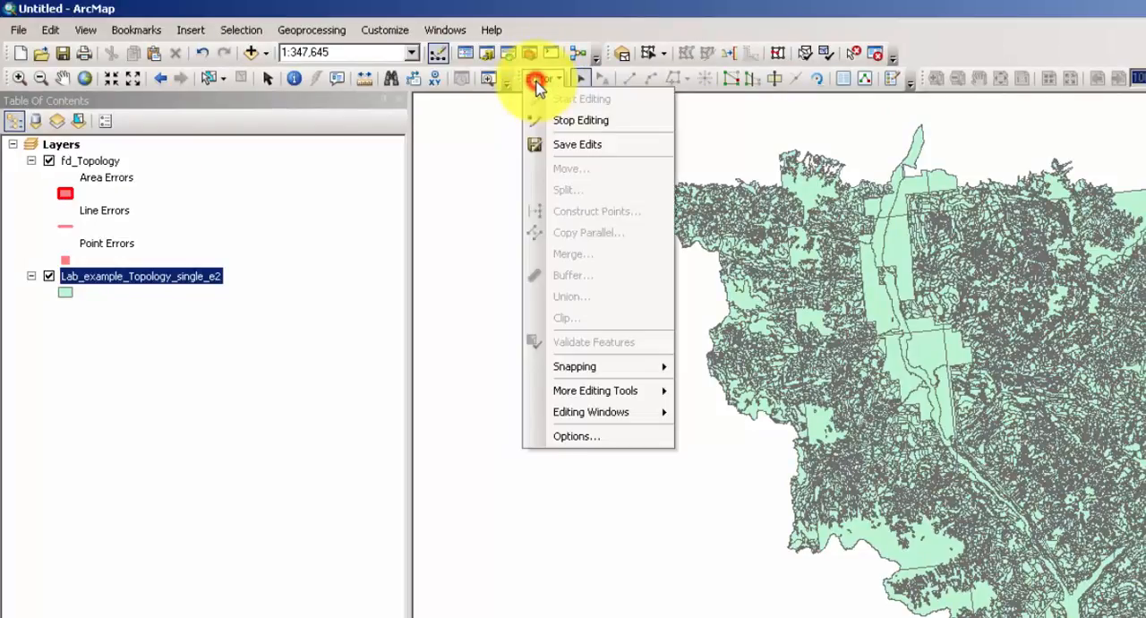
left_click(573, 120)
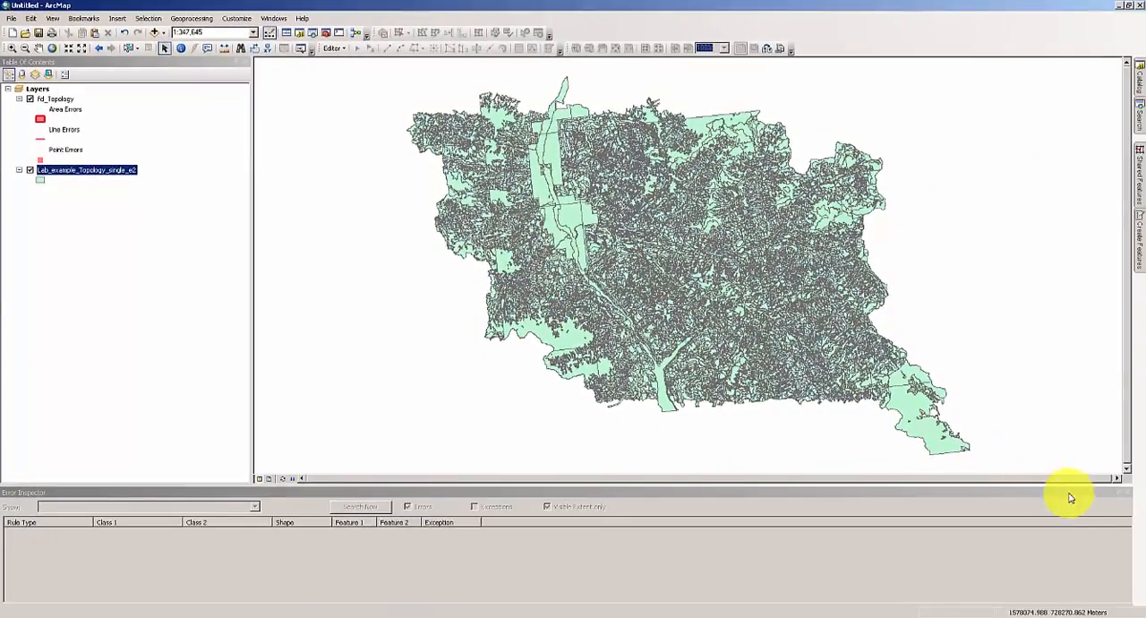
Close the Error Inspector and display the map at full extent.
left_click(1083, 495)
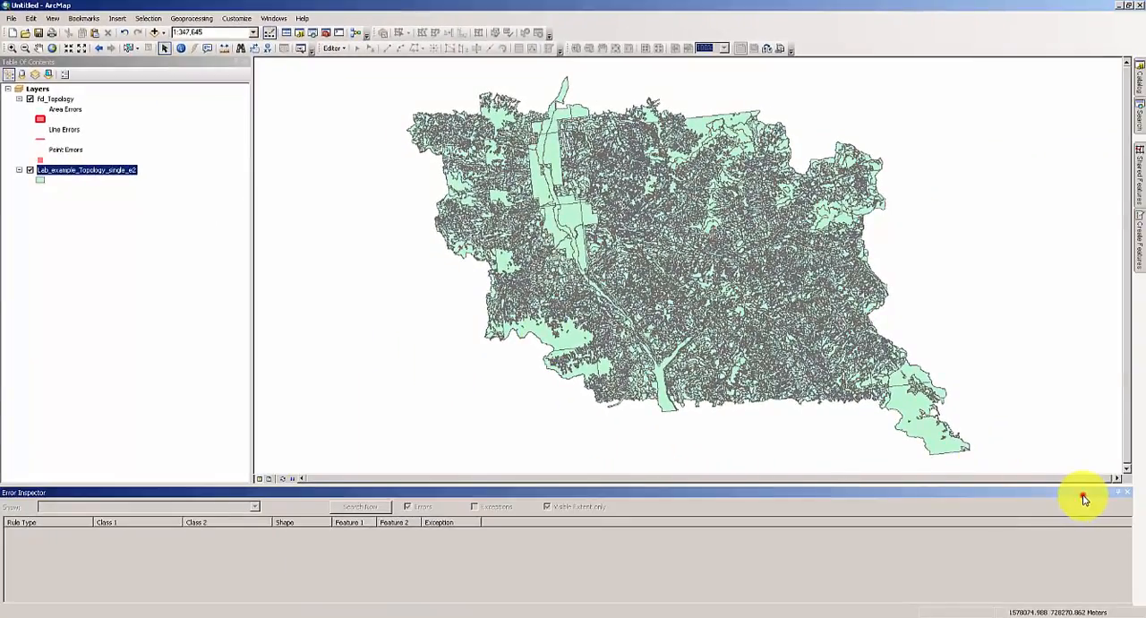
left_click(1130, 496)
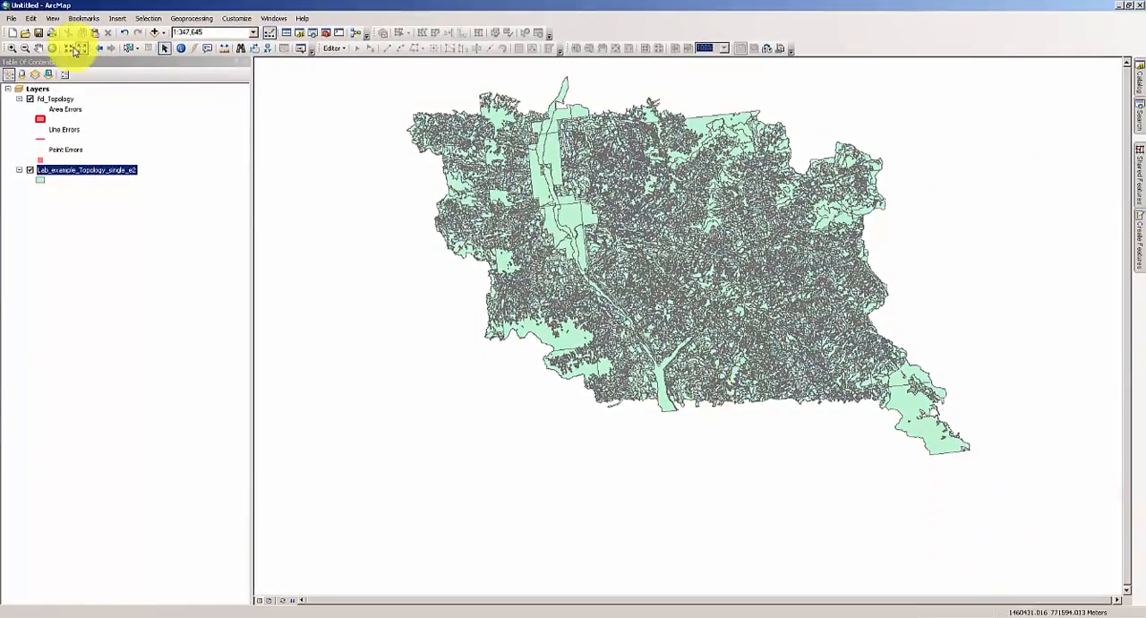
left_click(53, 49)
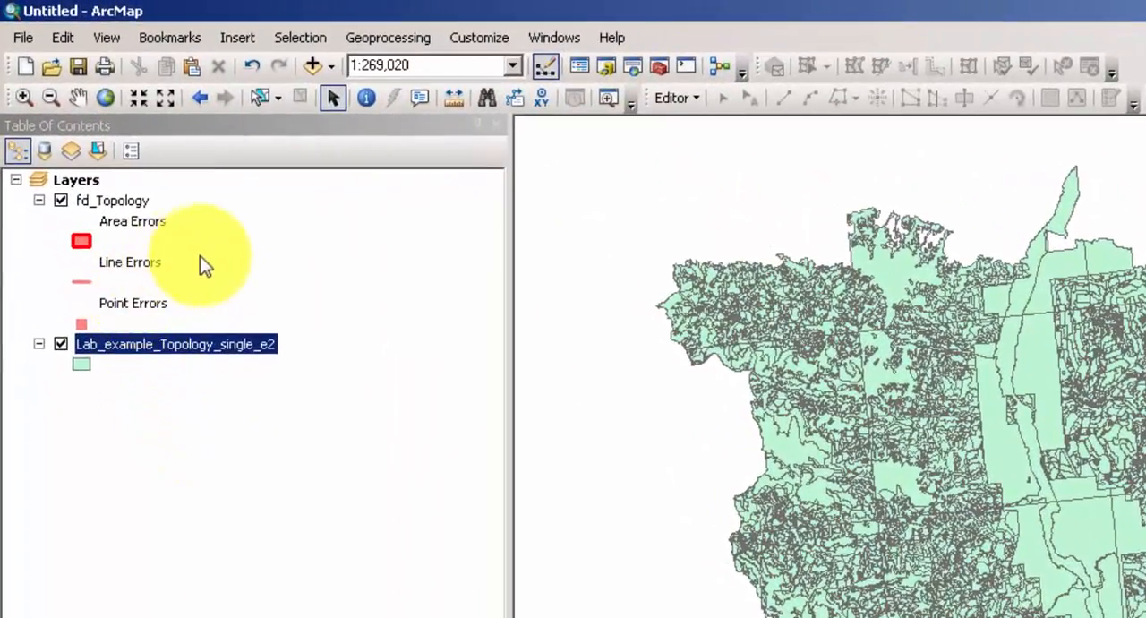
Remove the fd_Topology and Lab_example_Topology_single_e2 layers from the map.
left_click(112, 201)
right_click(112, 202)
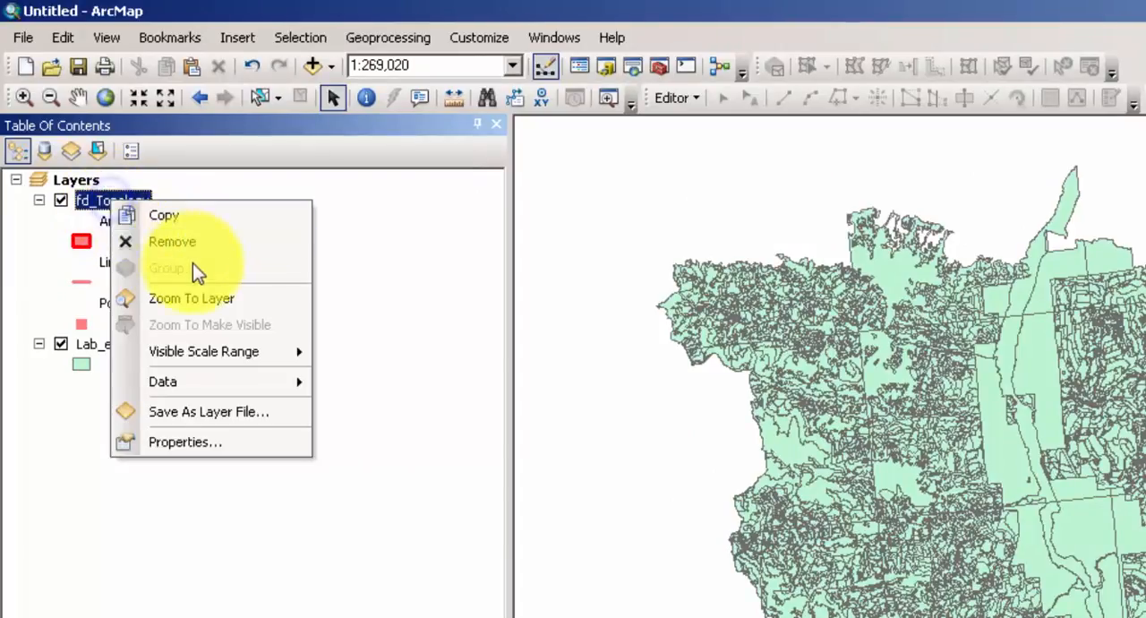
left_click(181, 240)
right_click(181, 200)
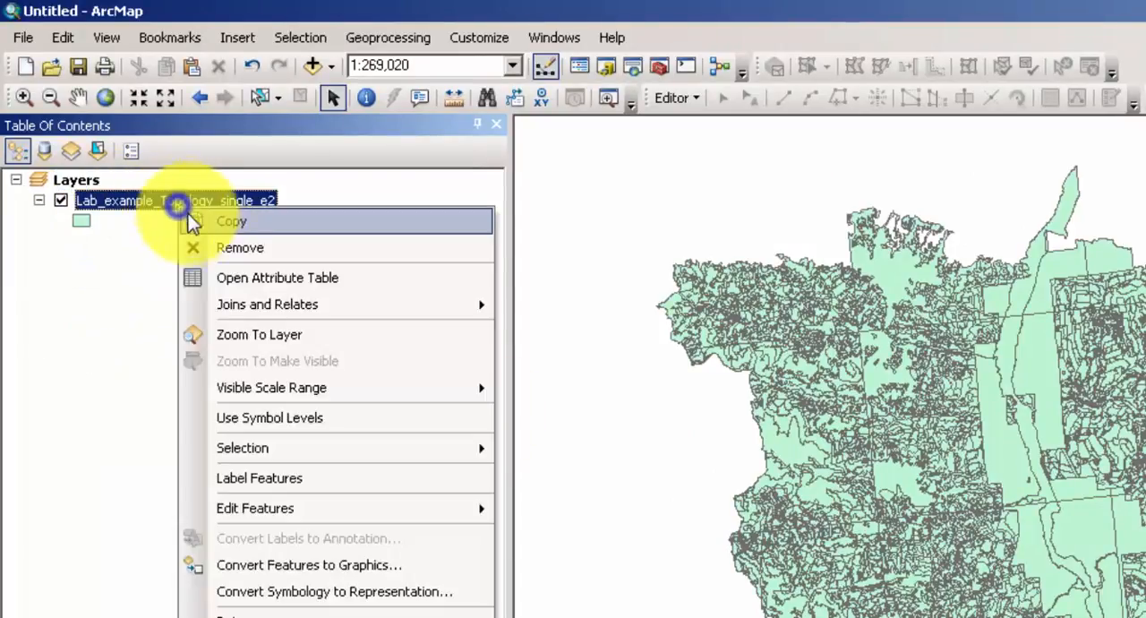
left_click(191, 246)
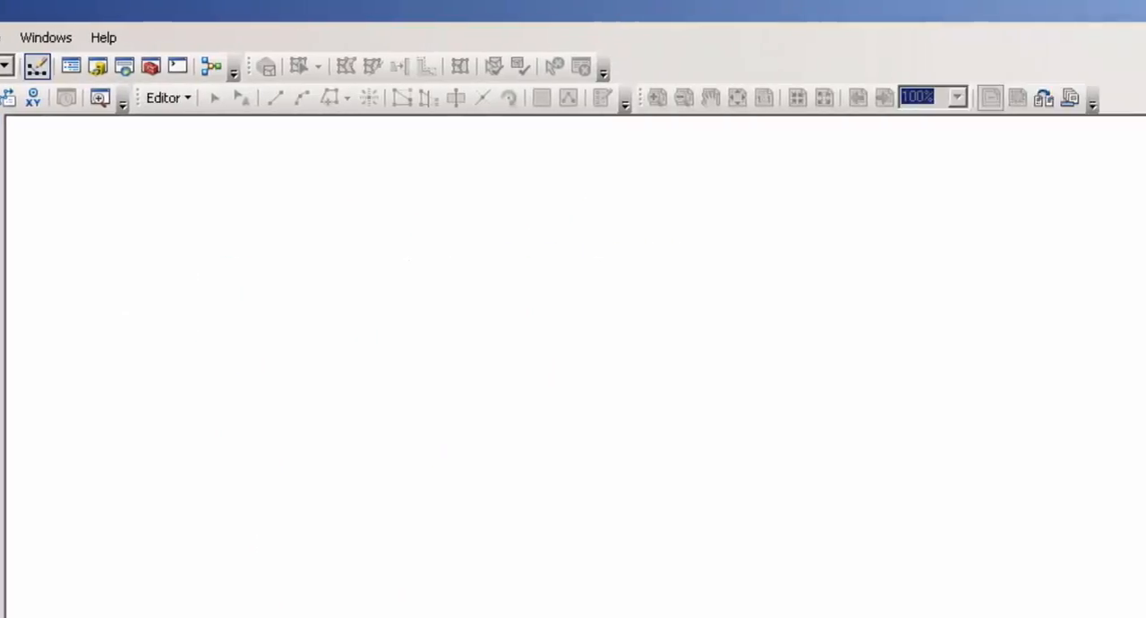
Delete fd_Topology from the fd feature dataset in the Catalog and confirm the deletion.
left_click(1137, 167)
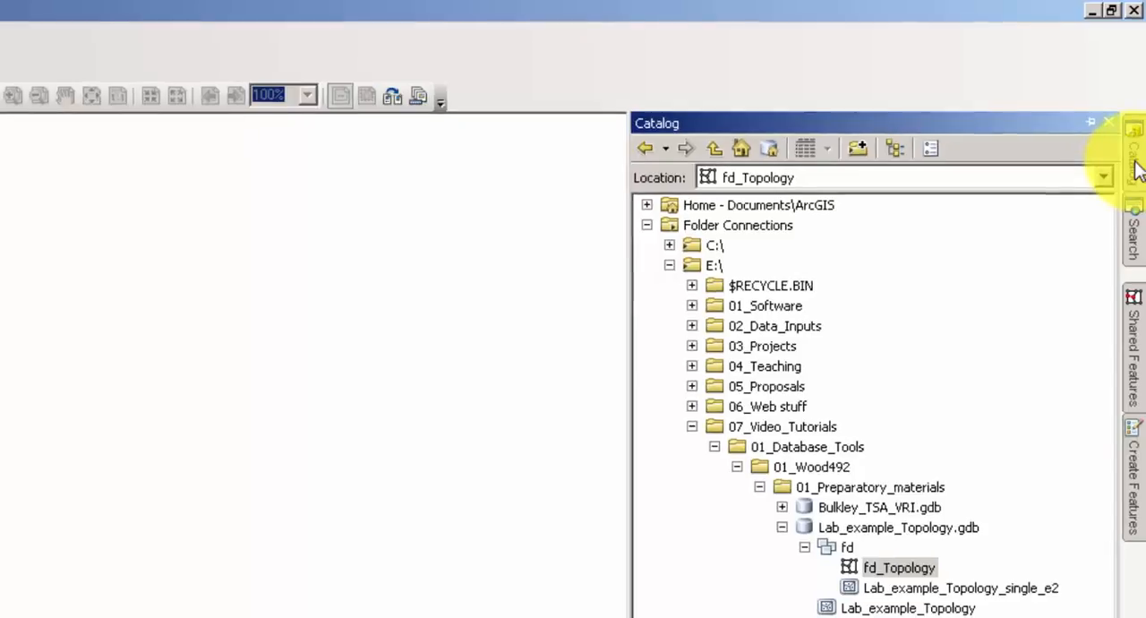
left_click(885, 572)
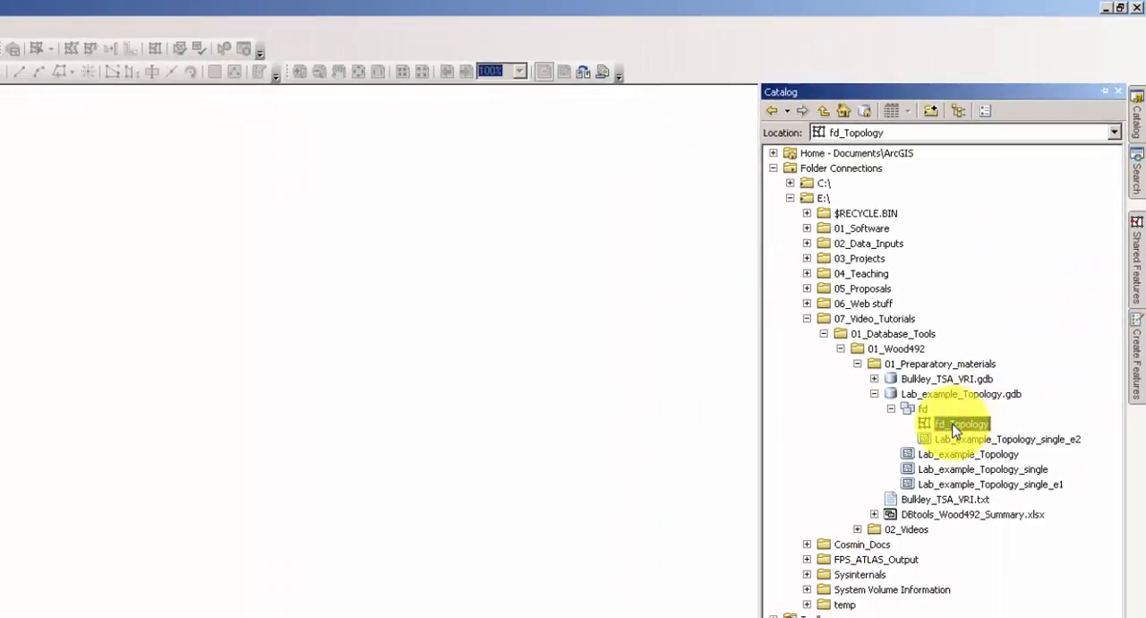
right_click(954, 426)
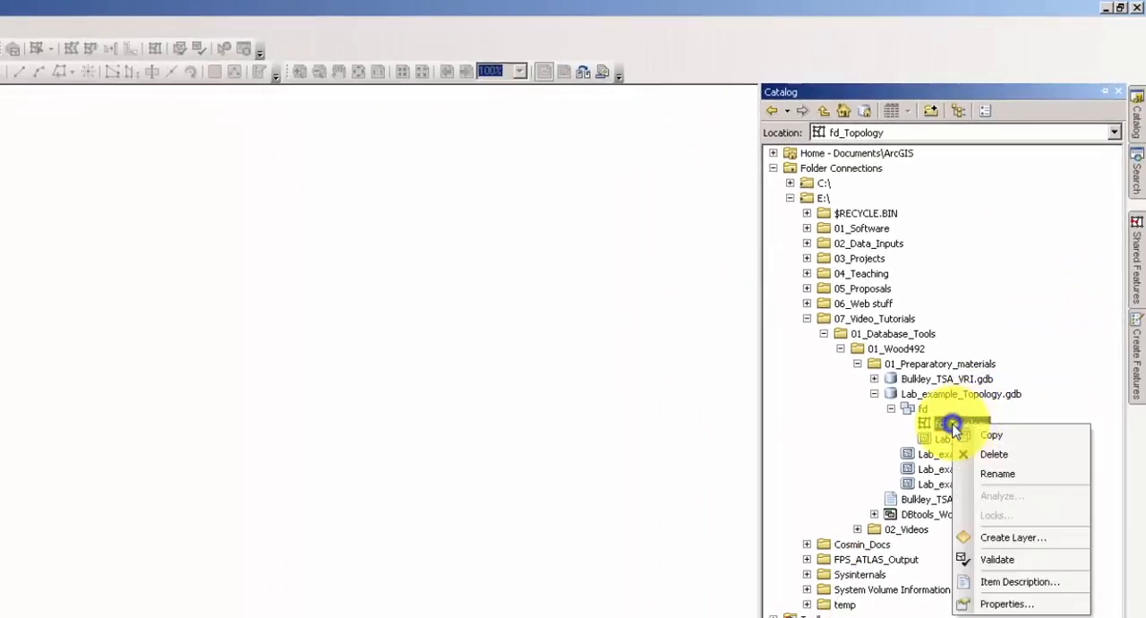
left_click(1010, 455)
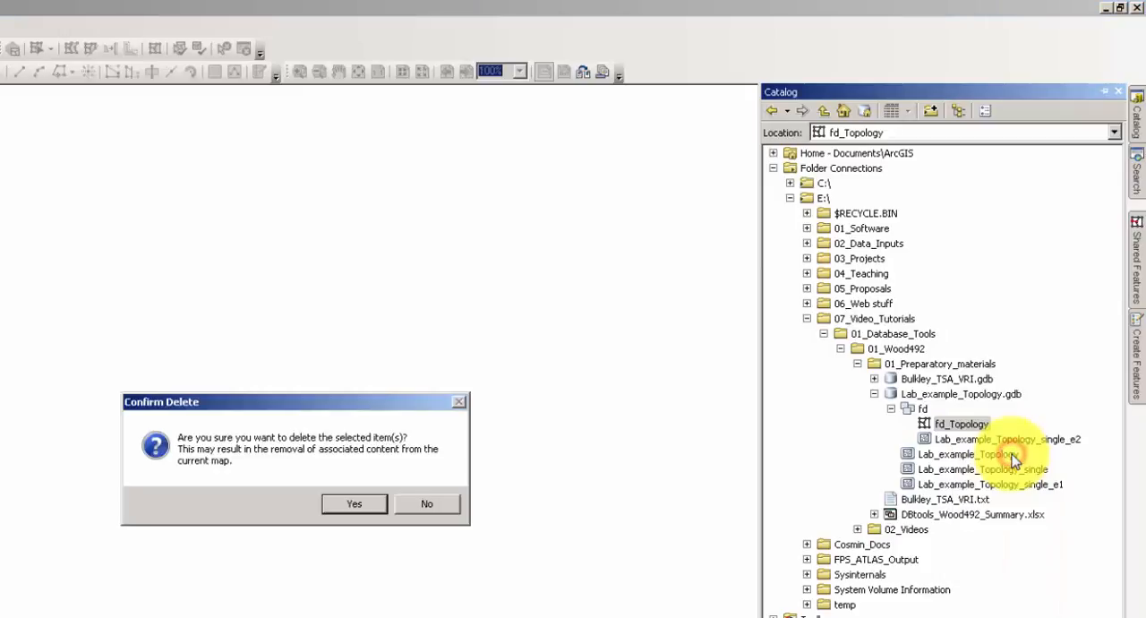
left_click(352, 506)
Move the Lab_example_Topology_single_e2 feature class out of the fd dataset to the root of Lab_example_Topology.gdb.
left_click(984, 427)
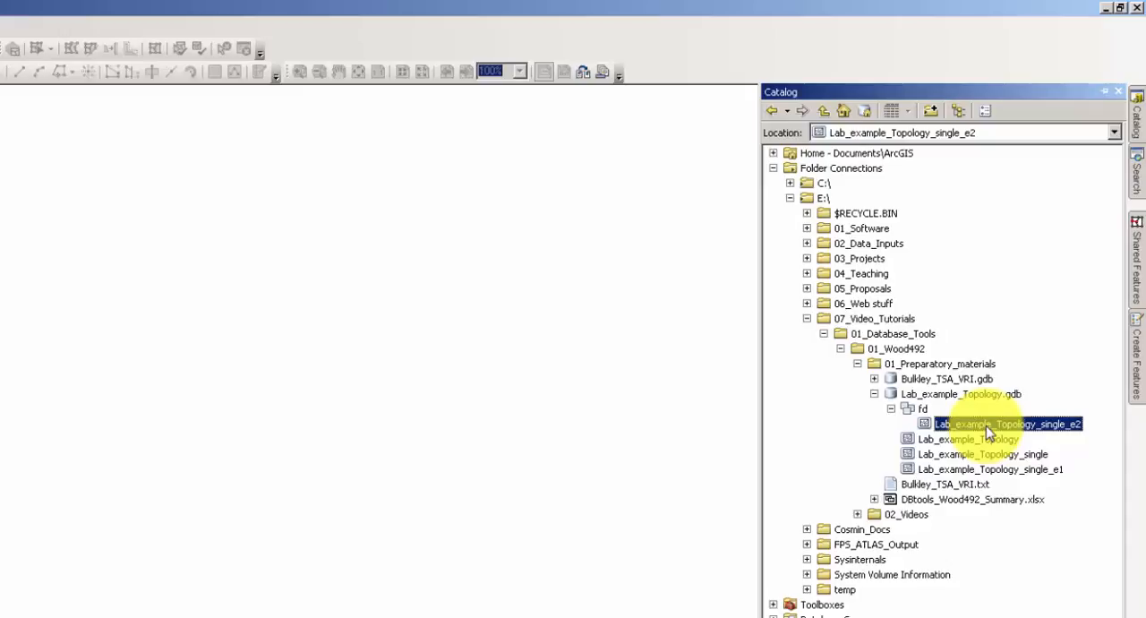
left_click(943, 396)
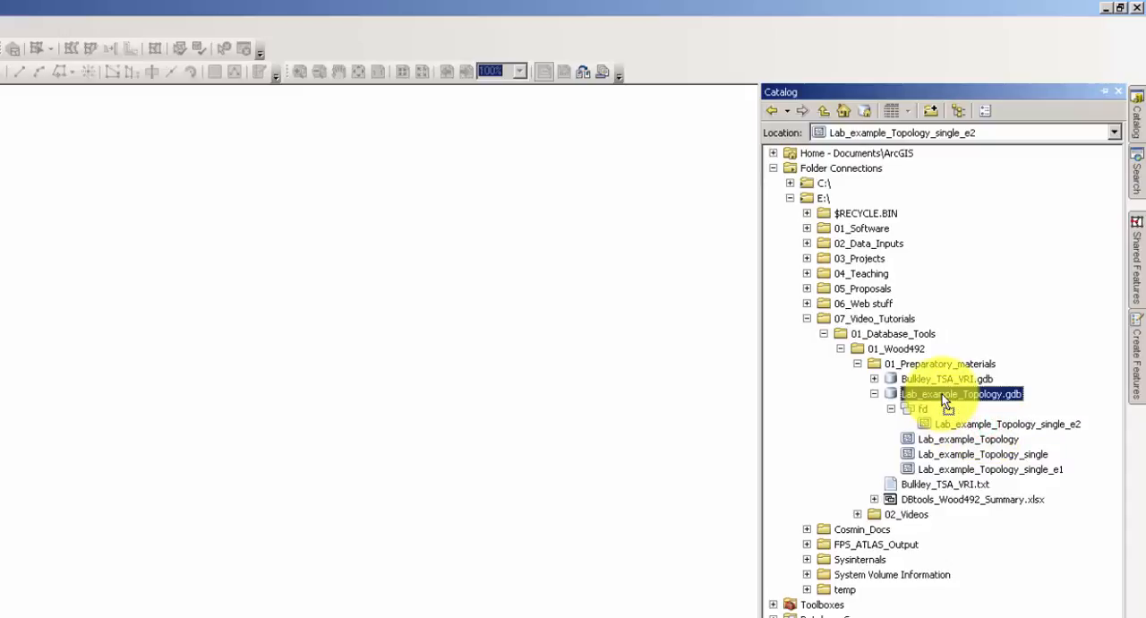
left_click_drag(942, 394, 942, 395)
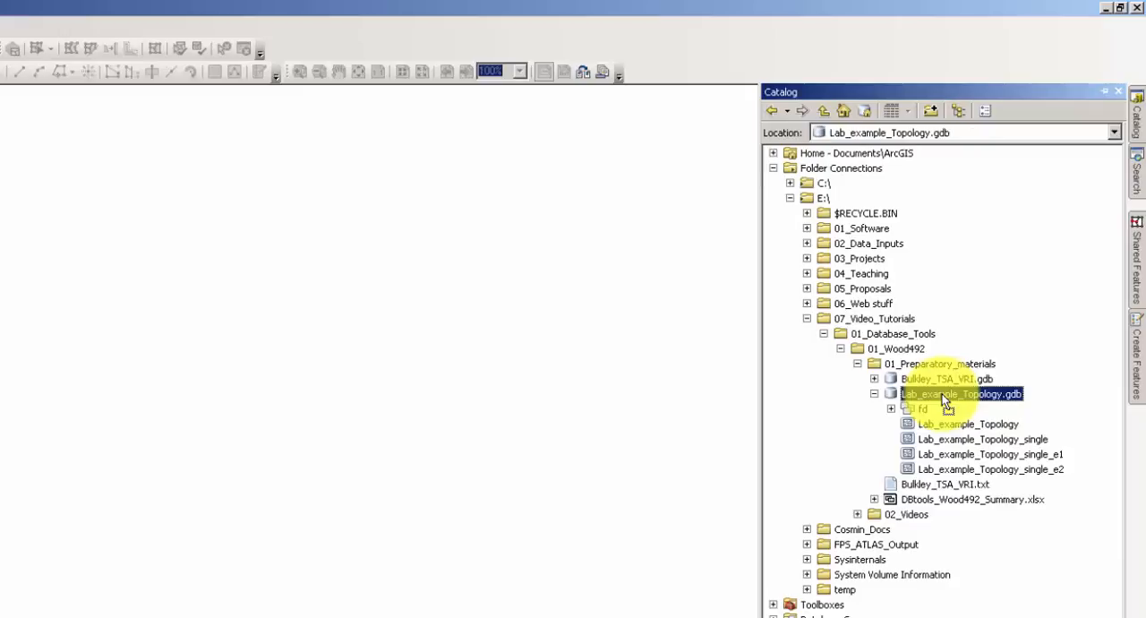
Rename the Lab_example_Topology_single_e2 feature class to Lab_example_final.
left_click(1034, 472)
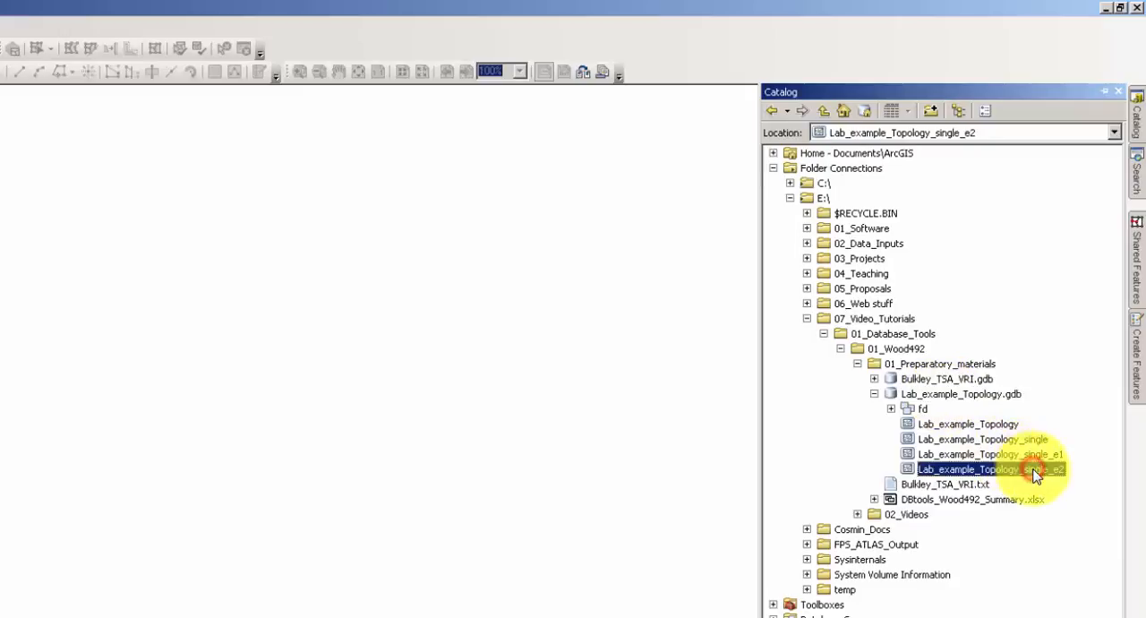
left_click(1035, 472)
type("Lab_example_final")
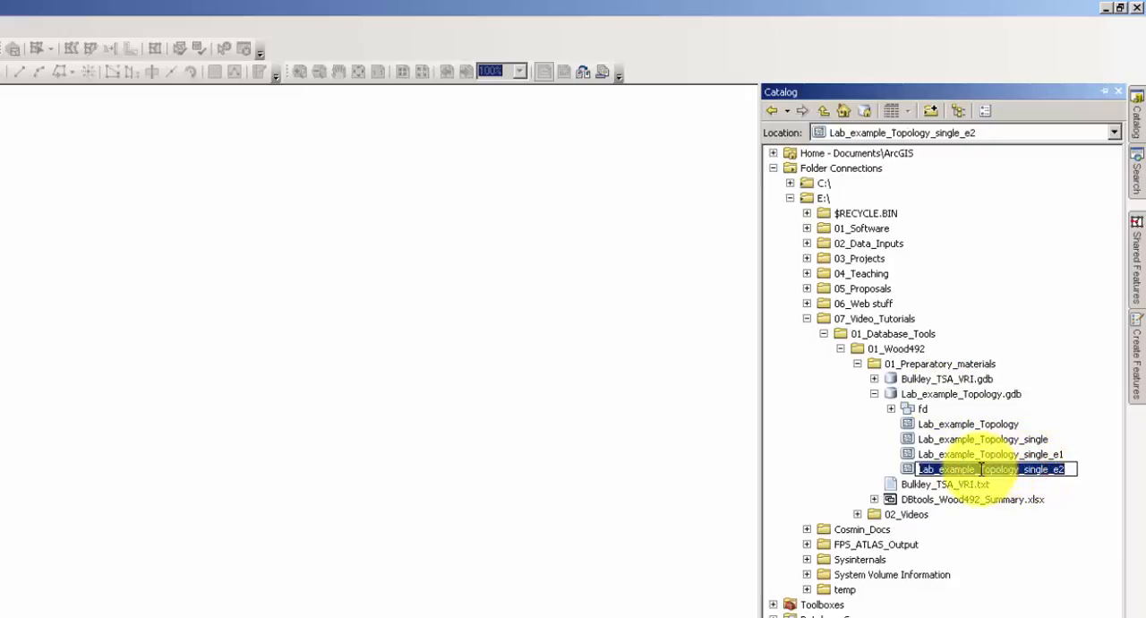
key("Return")
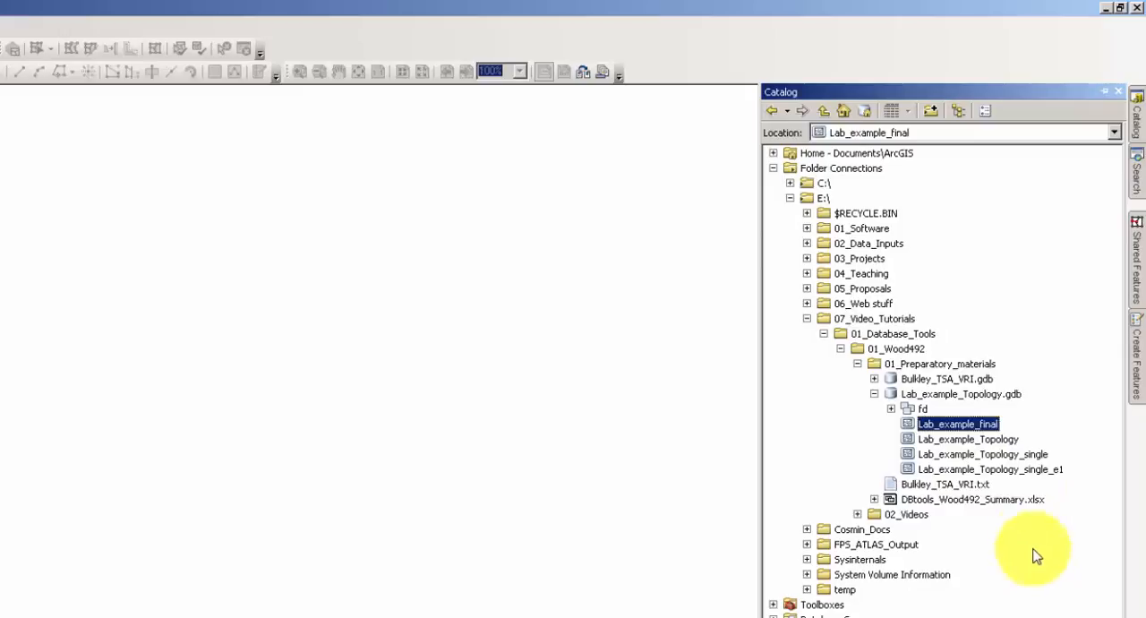
left_click(986, 439)
left_click(985, 454)
left_click(986, 468)
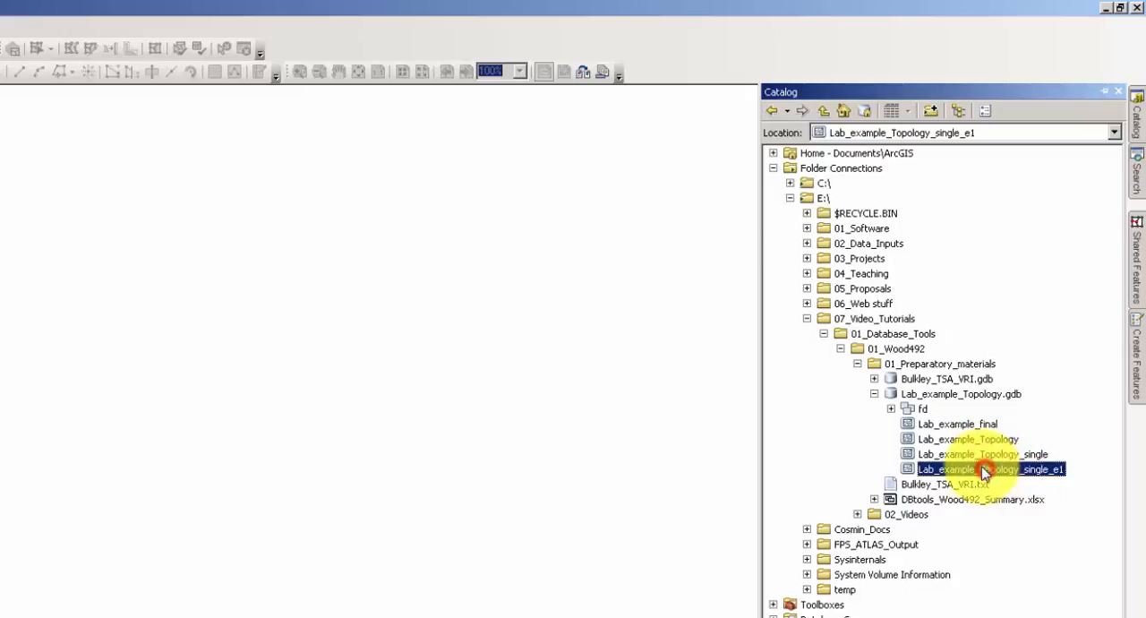
left_click(976, 439)
left_click(974, 456)
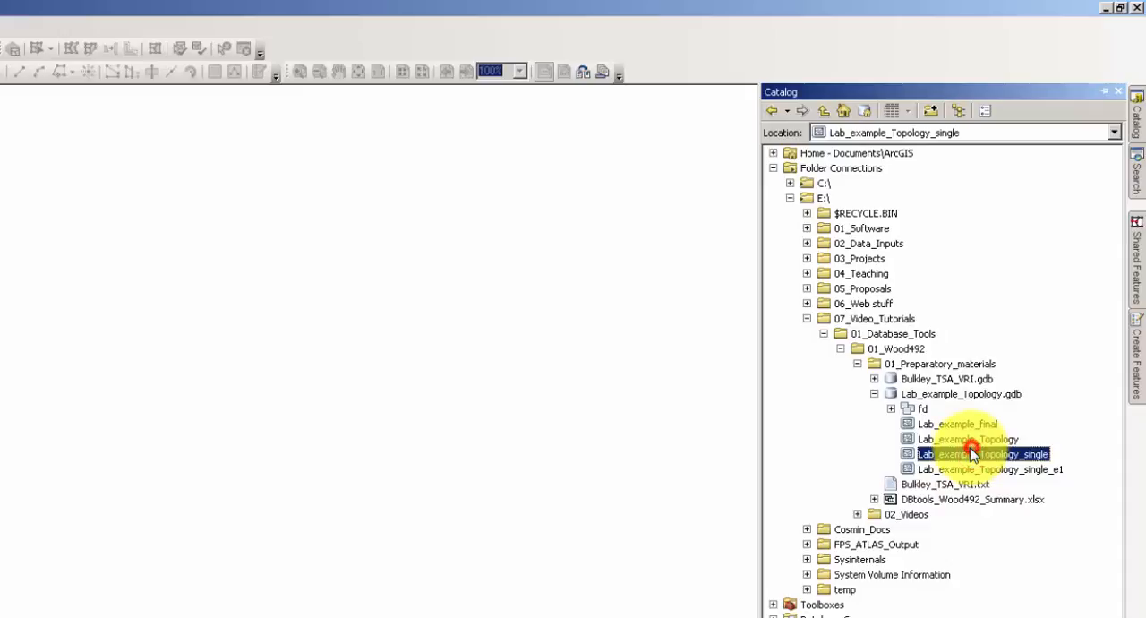
left_click(969, 440)
left_click(973, 469)
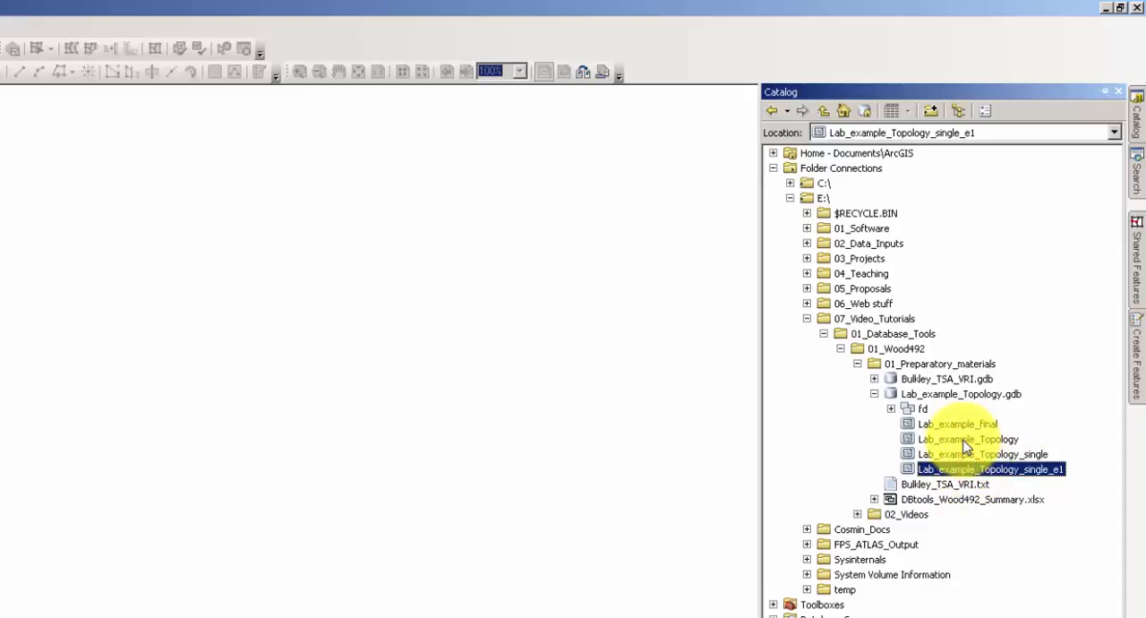
Delete the intermediate feature classes Lab_example_Topology, Lab_example_Topology_single and Lab_example_Topology_single_e1 from Lab_example_Topology.gdb, confirming each deletion.
left_click(969, 441)
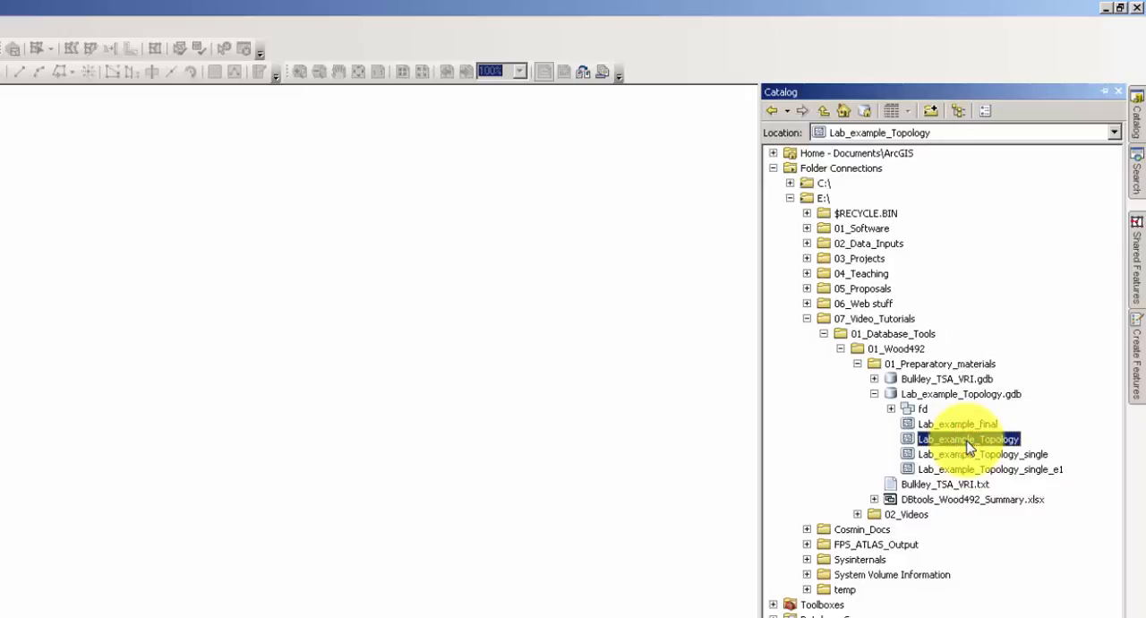
right_click(969, 444)
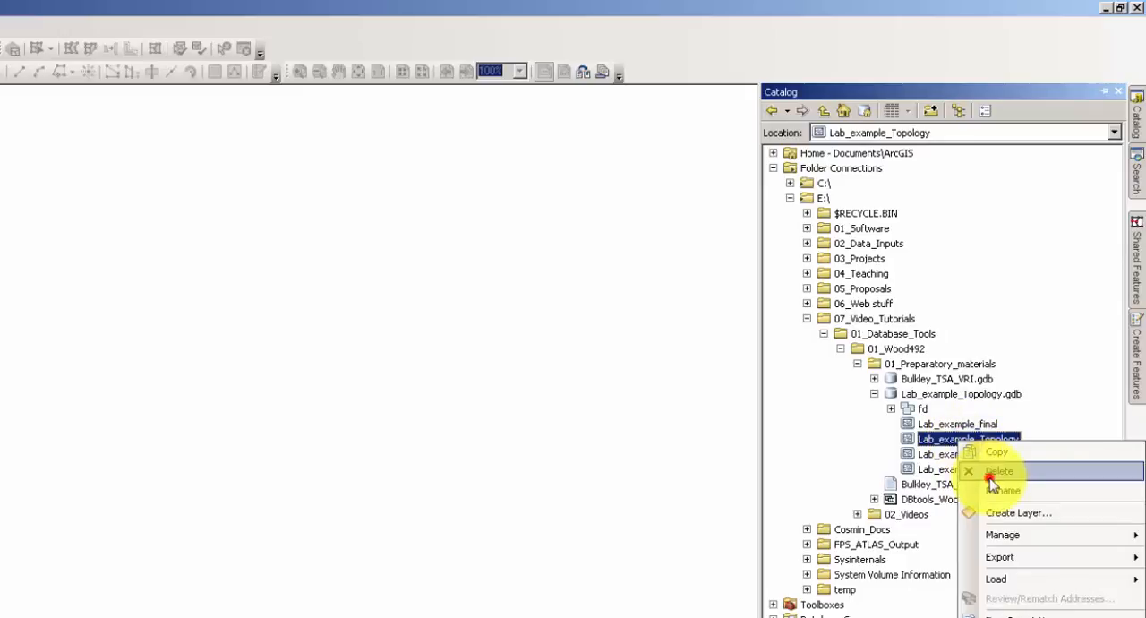
left_click(988, 475)
left_click(370, 504)
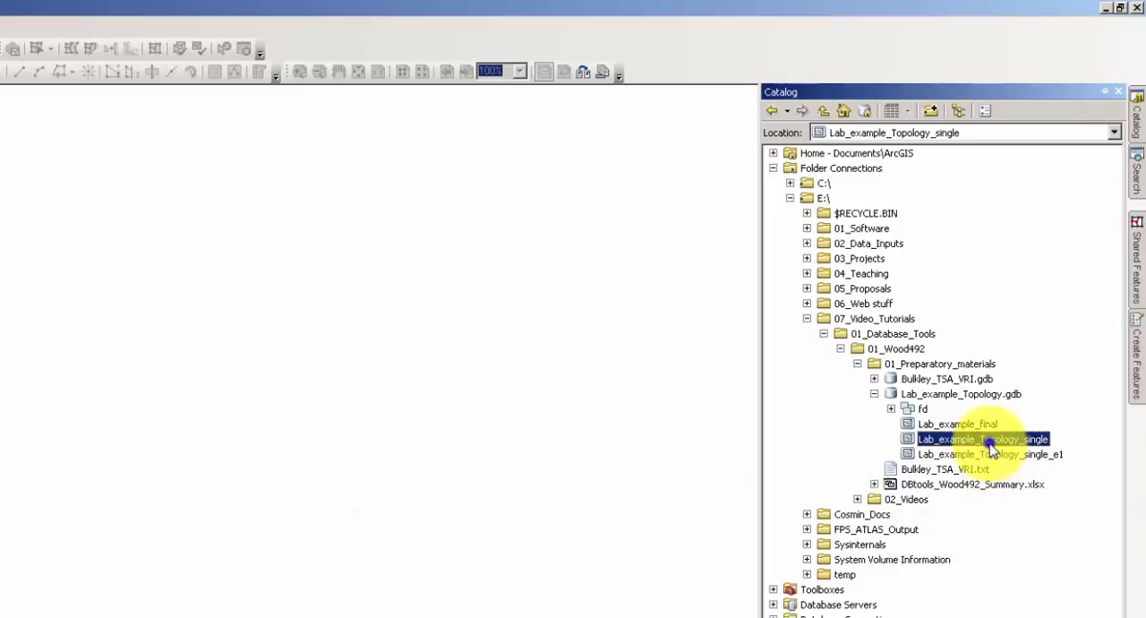
right_click(986, 440)
left_click(1015, 485)
left_click(336, 500)
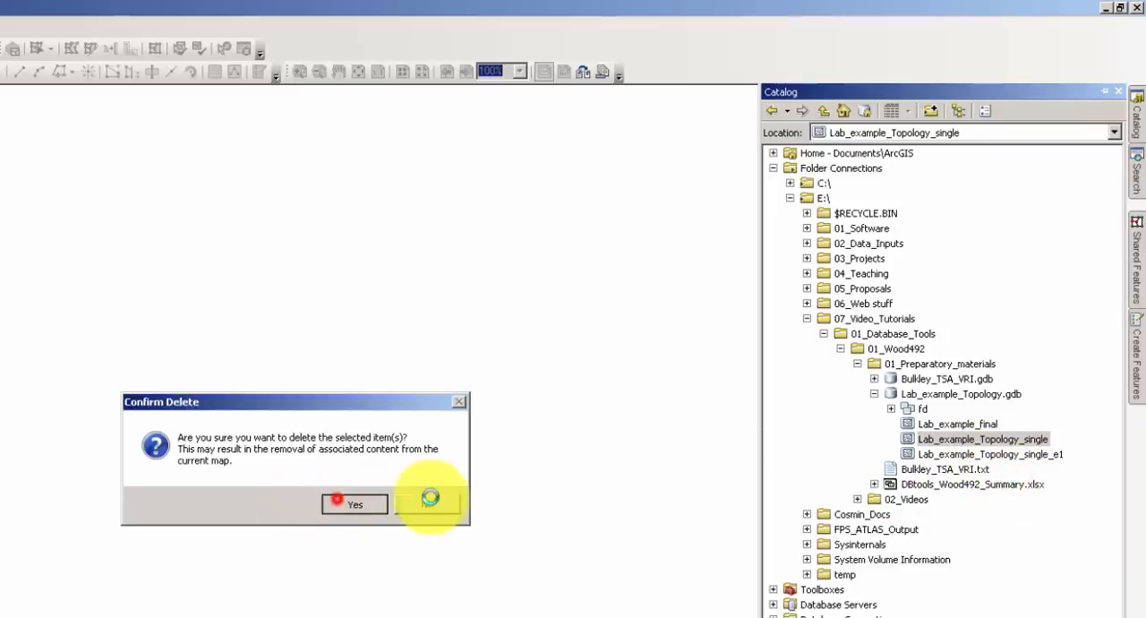
key("Delete")
left_click(363, 501)
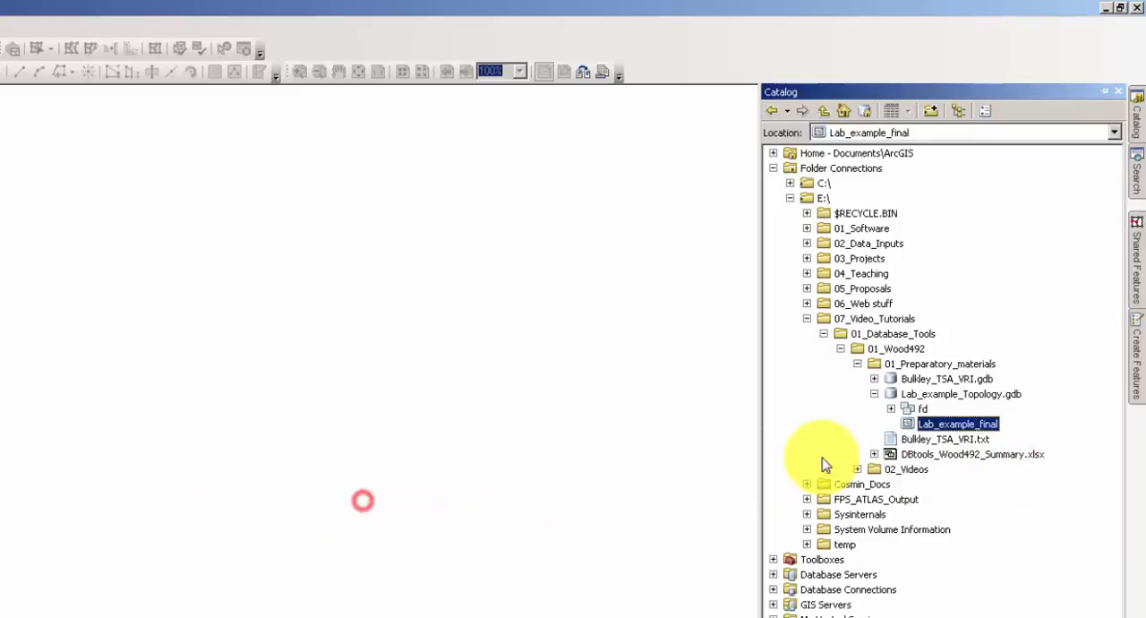
Delete the fd feature dataset from Lab_example_Topology.gdb and confirm the deletion.
left_click(922, 409)
right_click(923, 410)
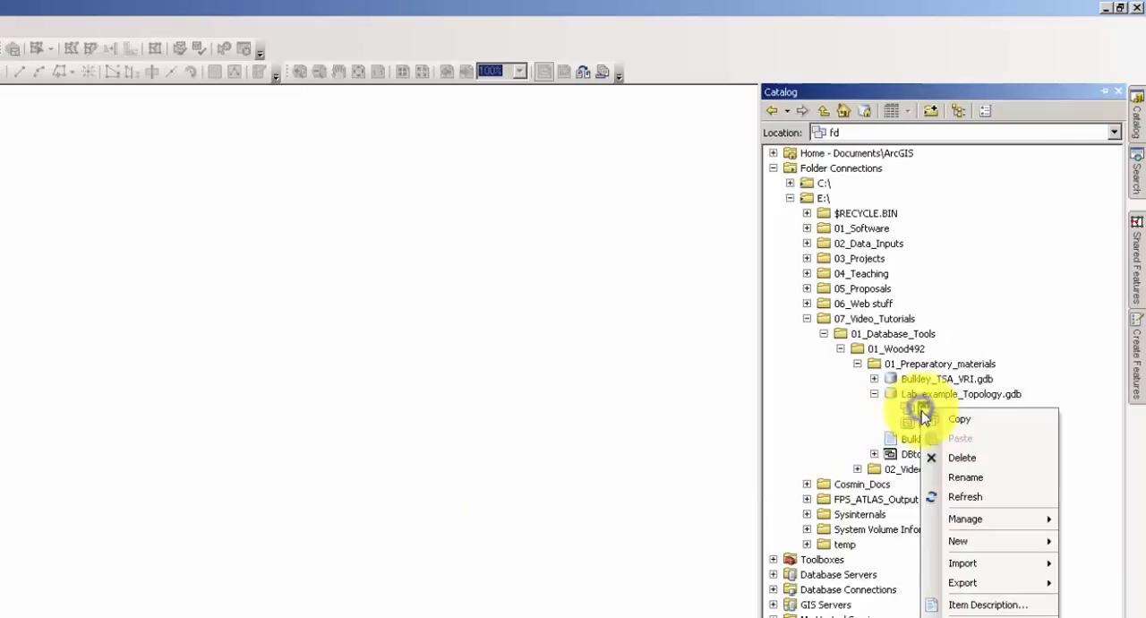
left_click(960, 455)
left_click(357, 504)
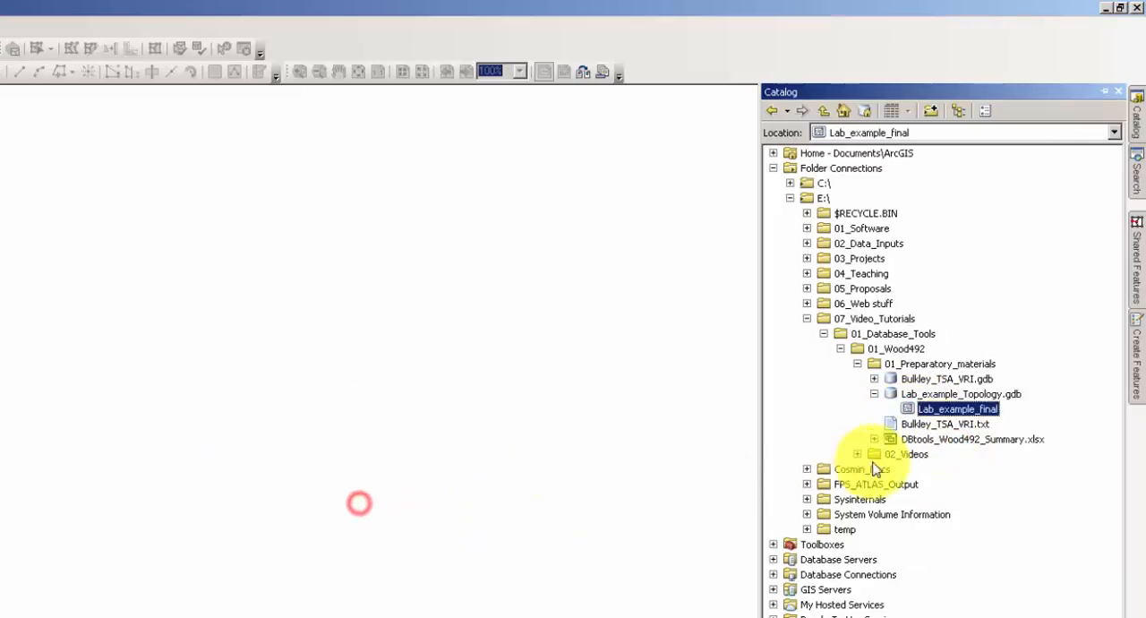
left_click(973, 395)
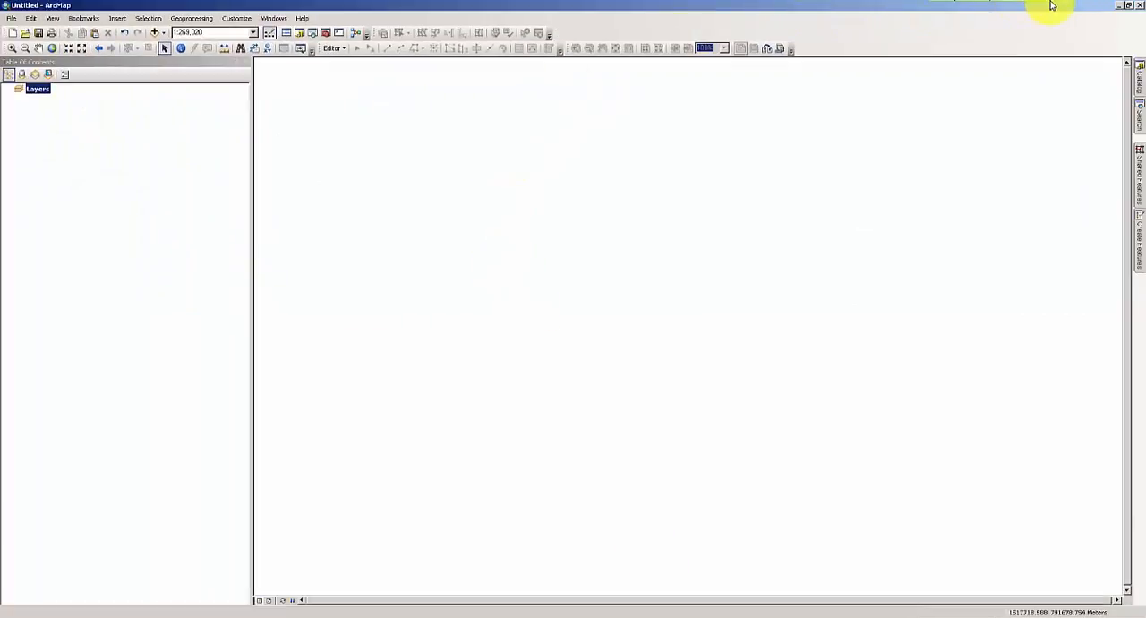
Close ArcMap and compress the Lab_example_Topology.gdb folder in 01_Preparatory_materials into a zip file in Windows Explorer, keeping the default name.
left_click(1141, 6)
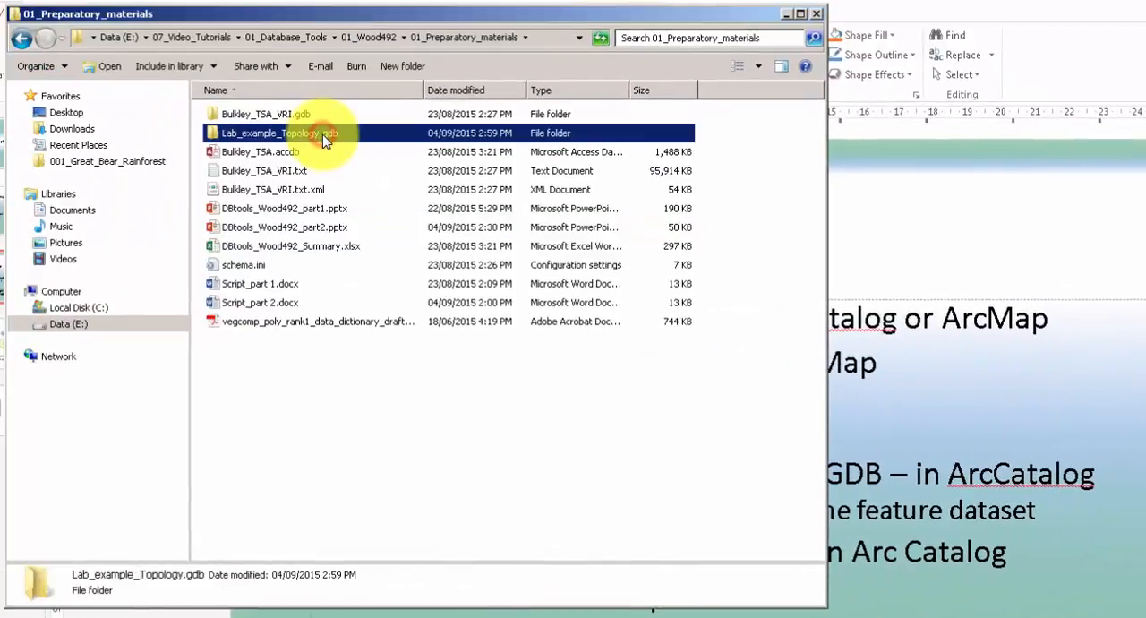
left_click_drag(407, 13, 802, 179)
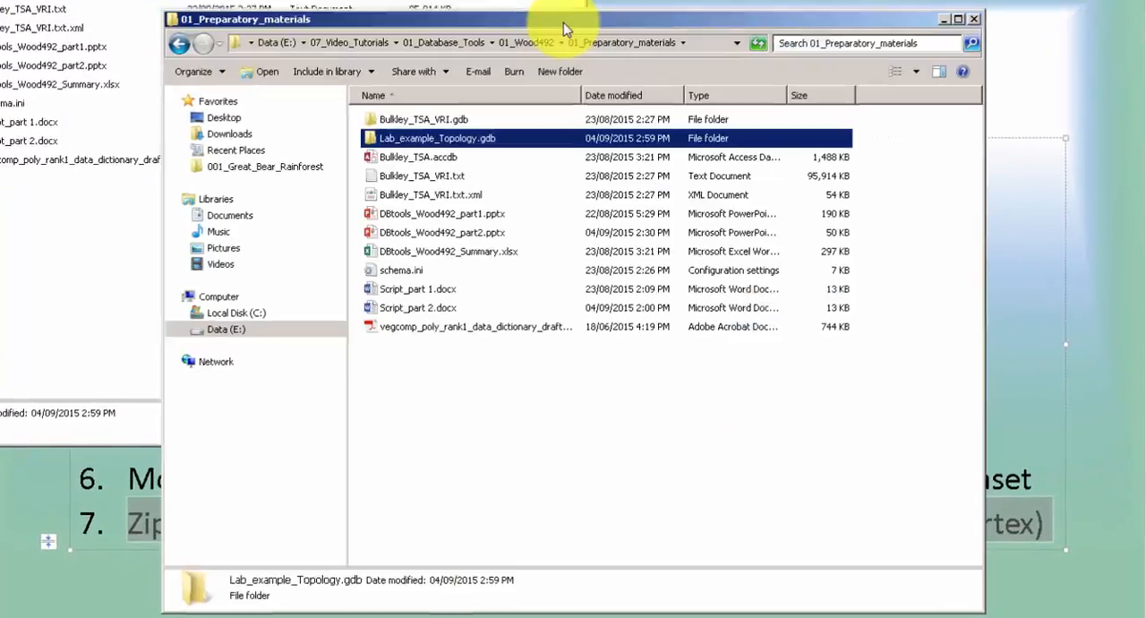
right_click(454, 138)
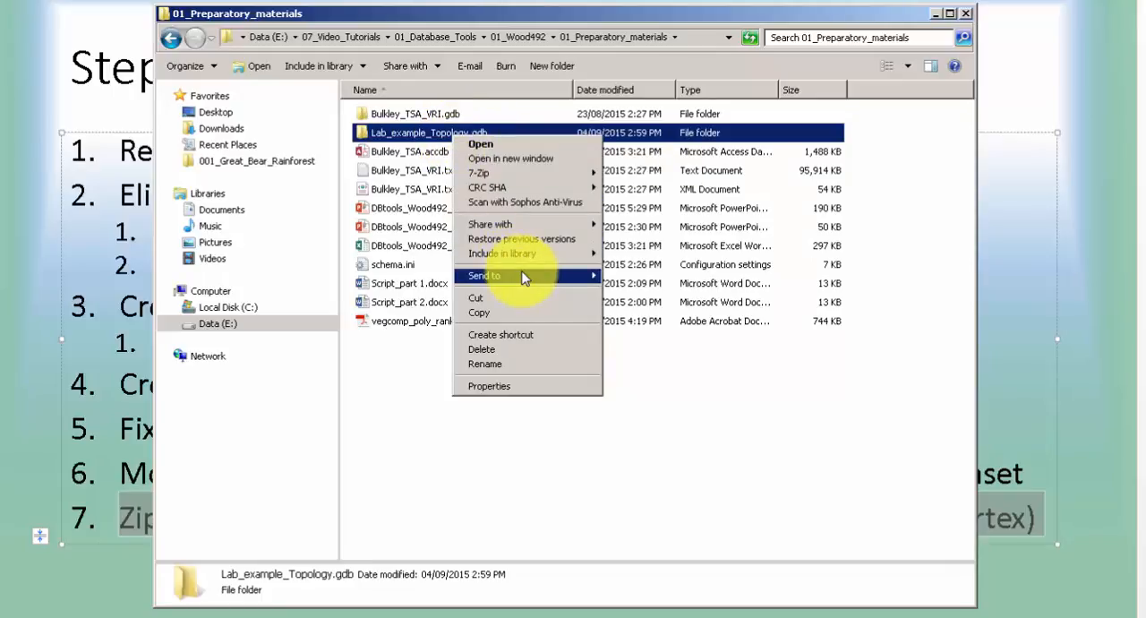
mouse_move(554, 275)
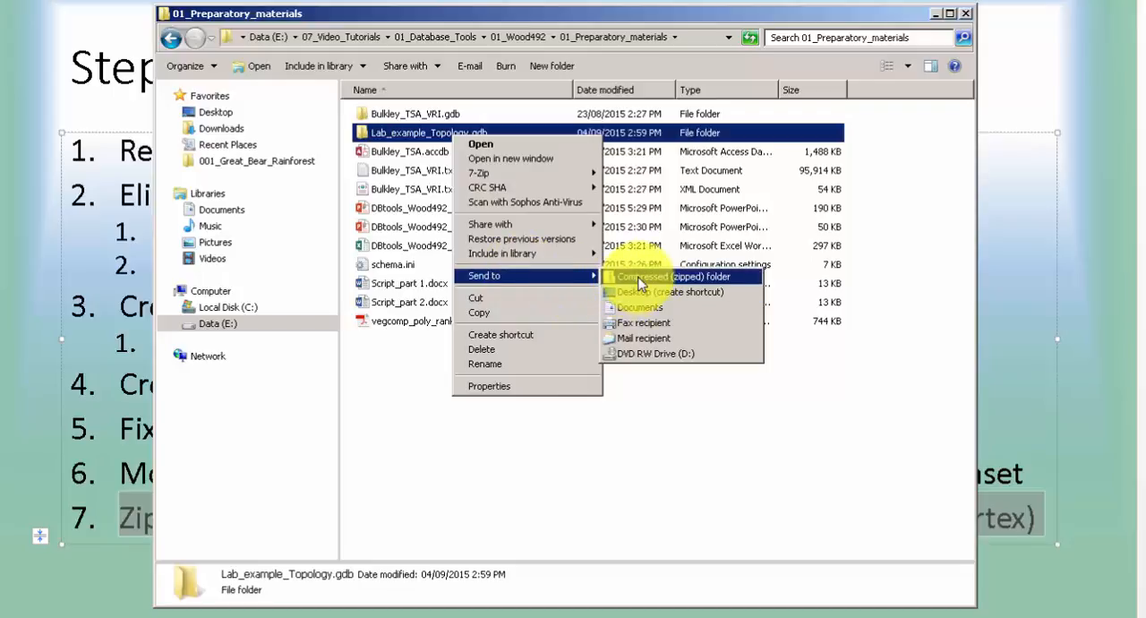
left_click(639, 283)
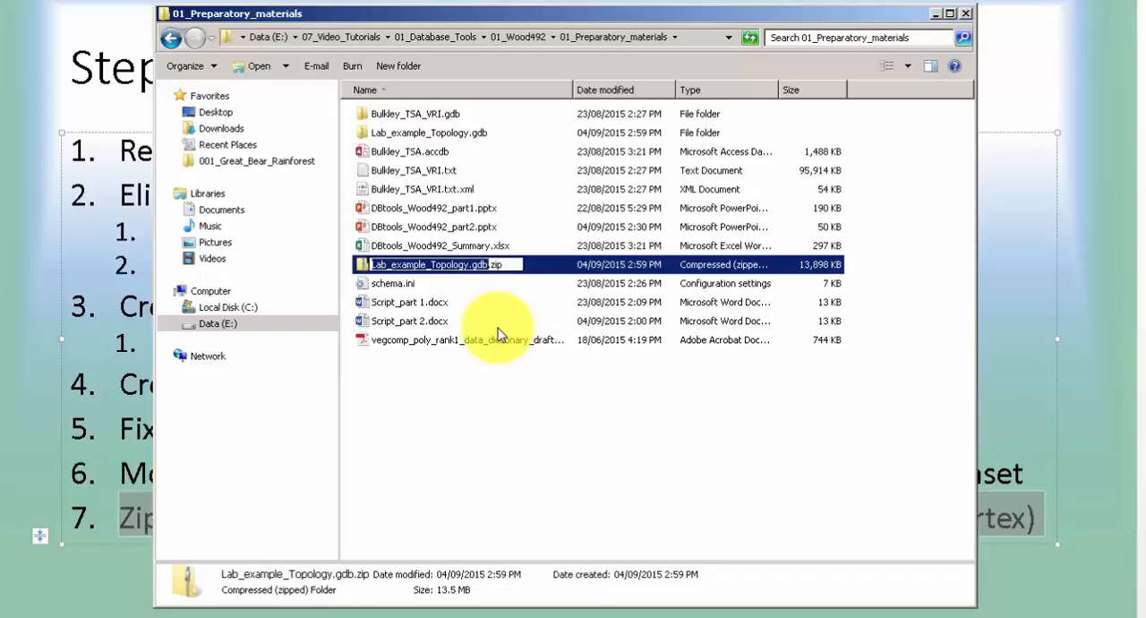
left_click(530, 271)
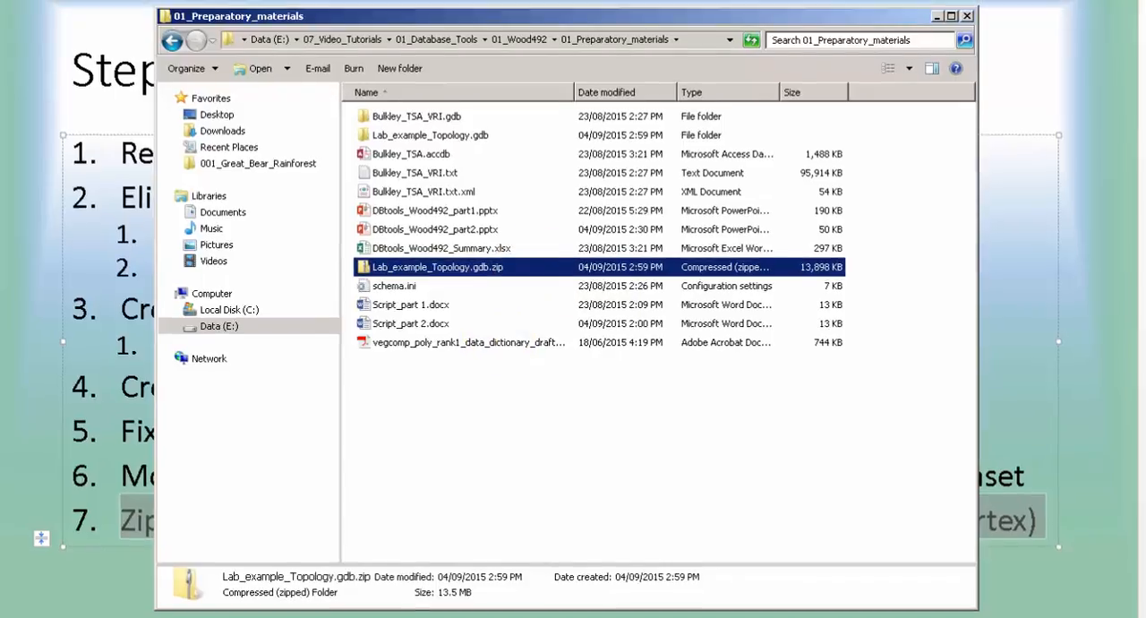